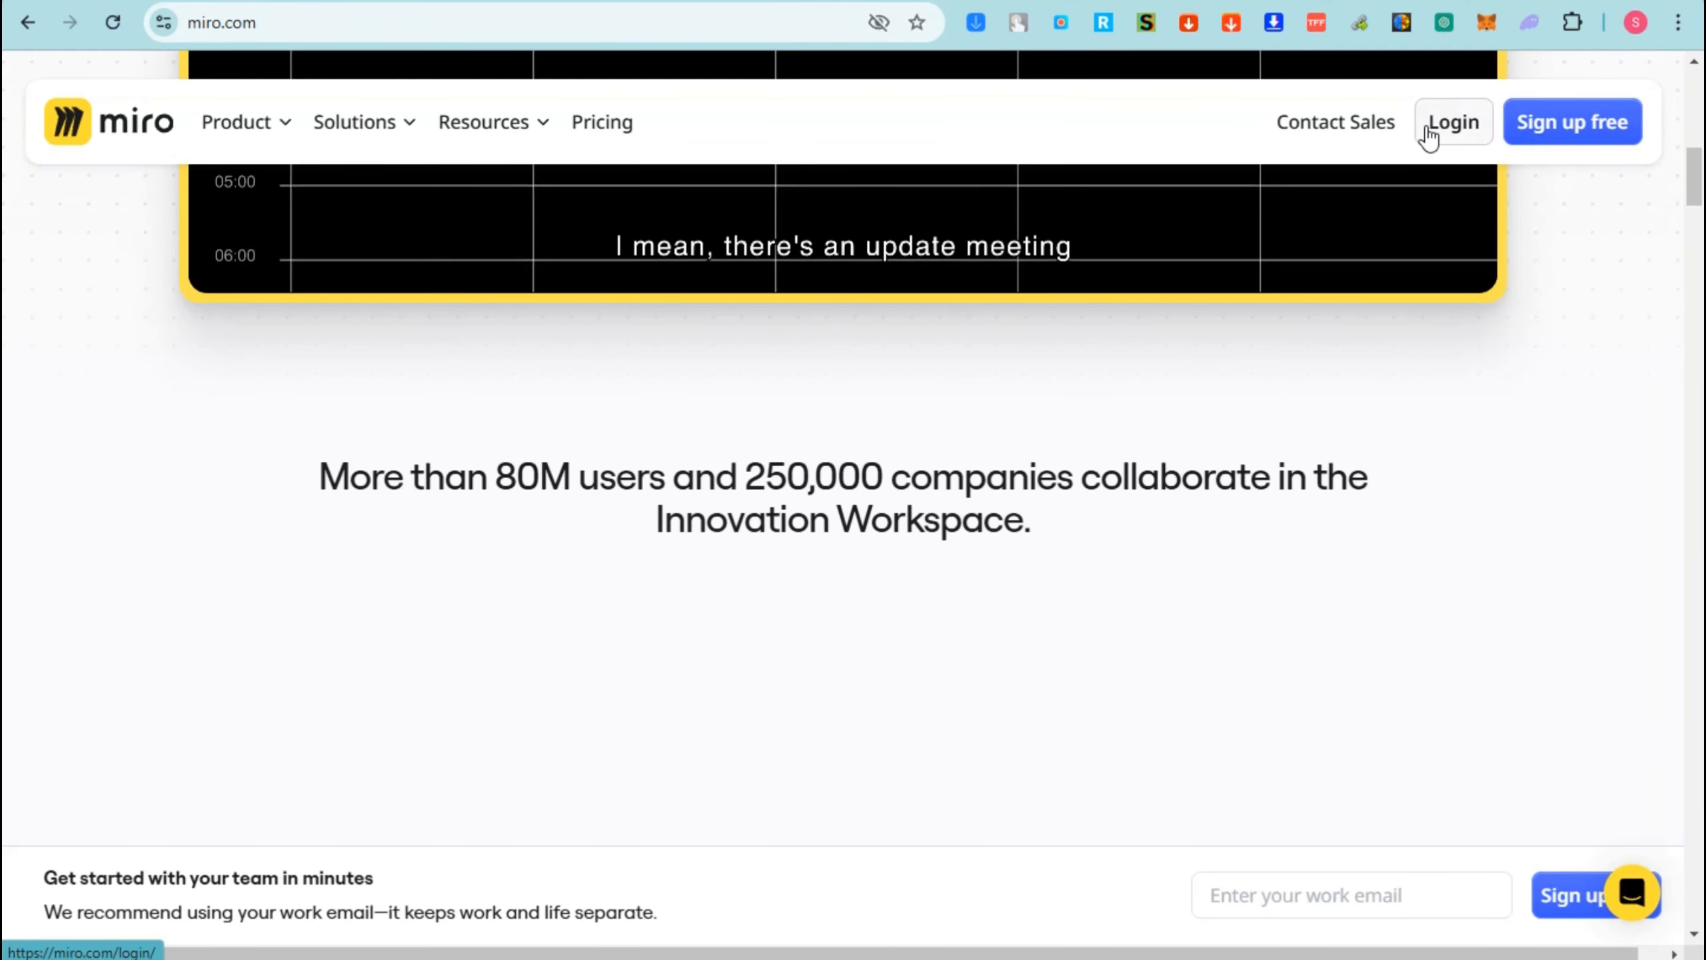
# - Sign up for a free Miro account with Google and continue into onboarding
pyautogui.click(1547, 127)
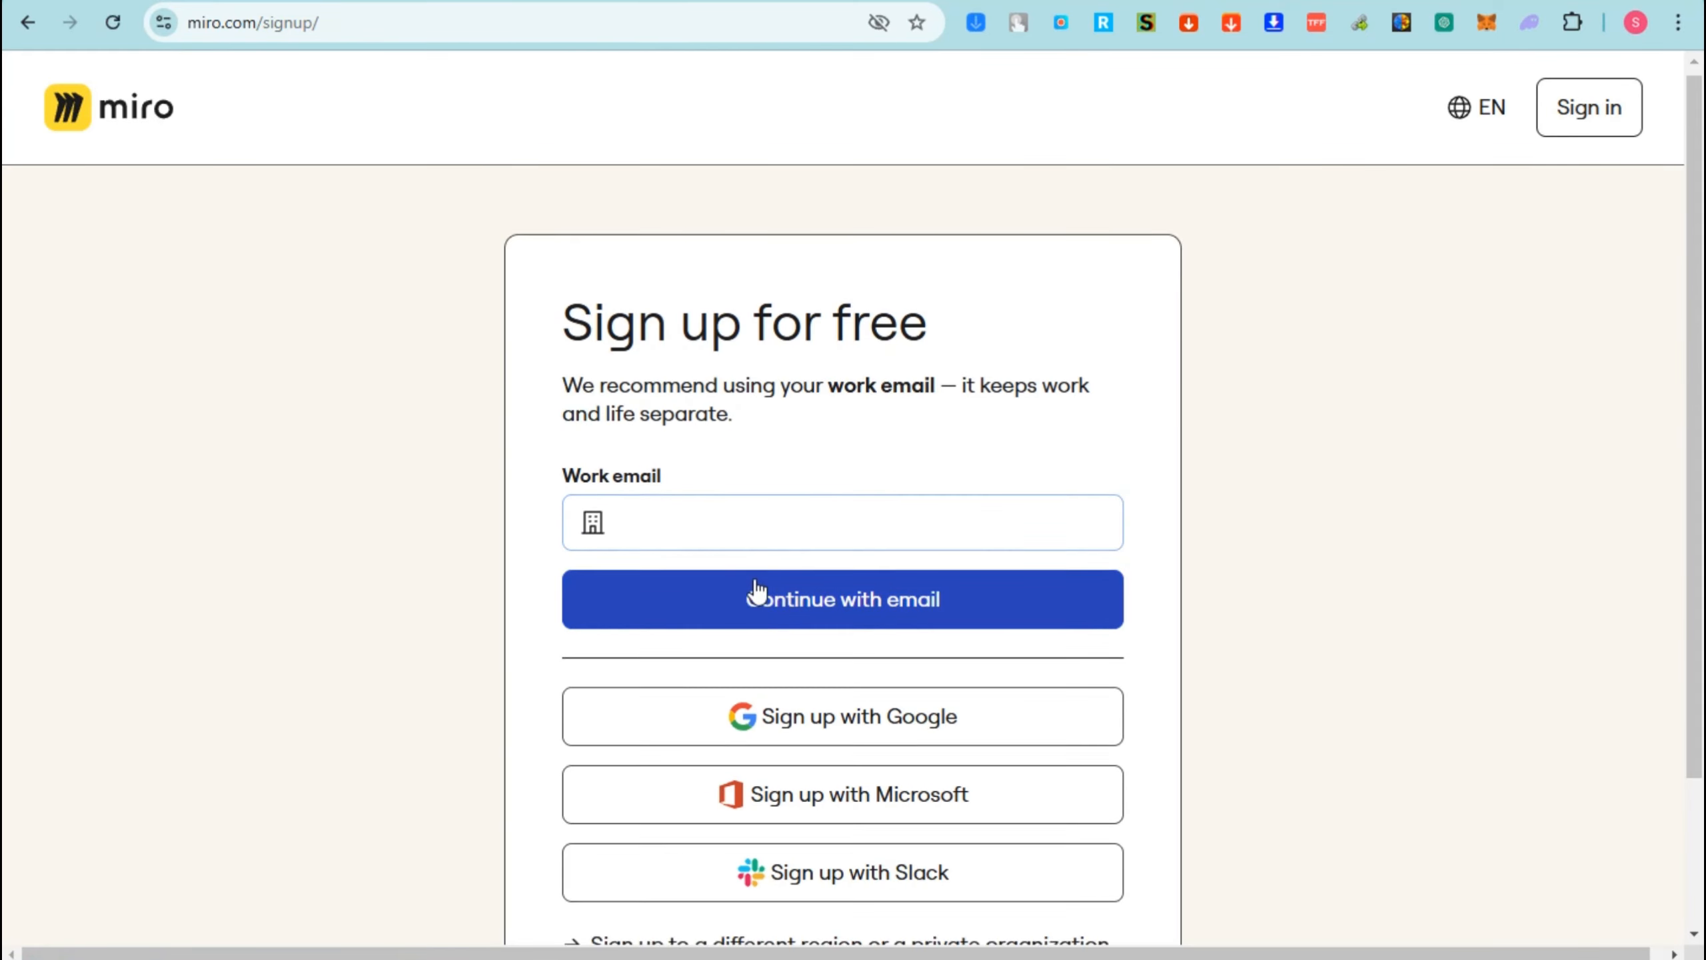
pyautogui.scroll(-2, 786, 571)
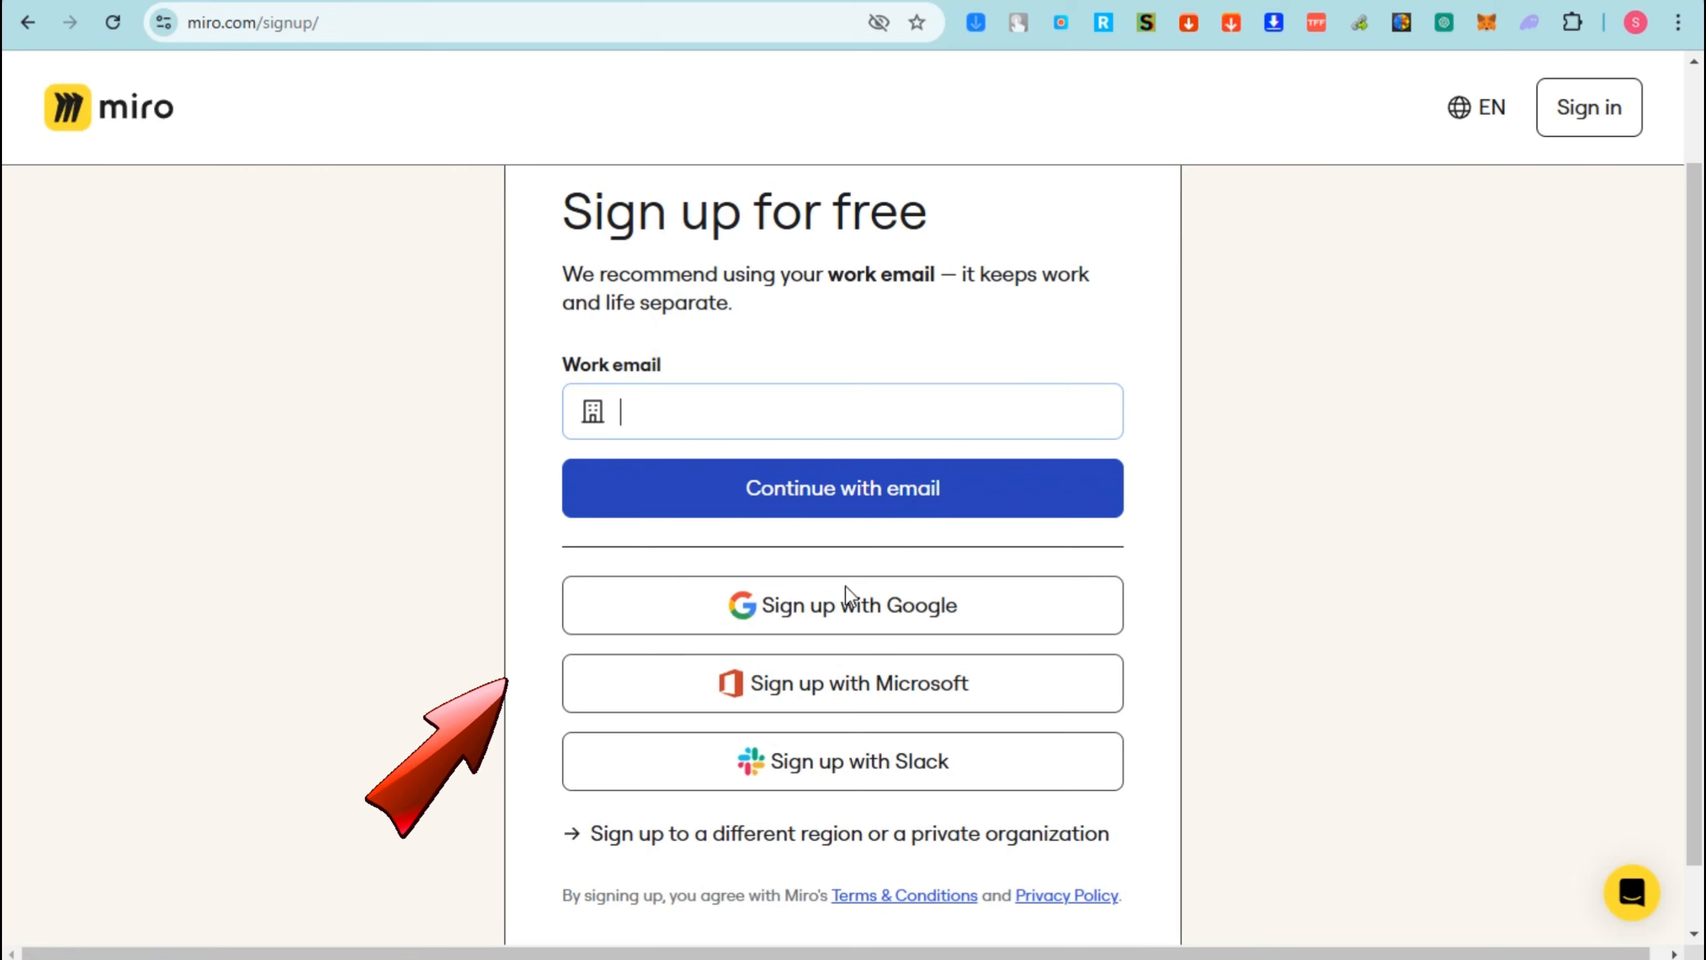
pyautogui.click(887, 621)
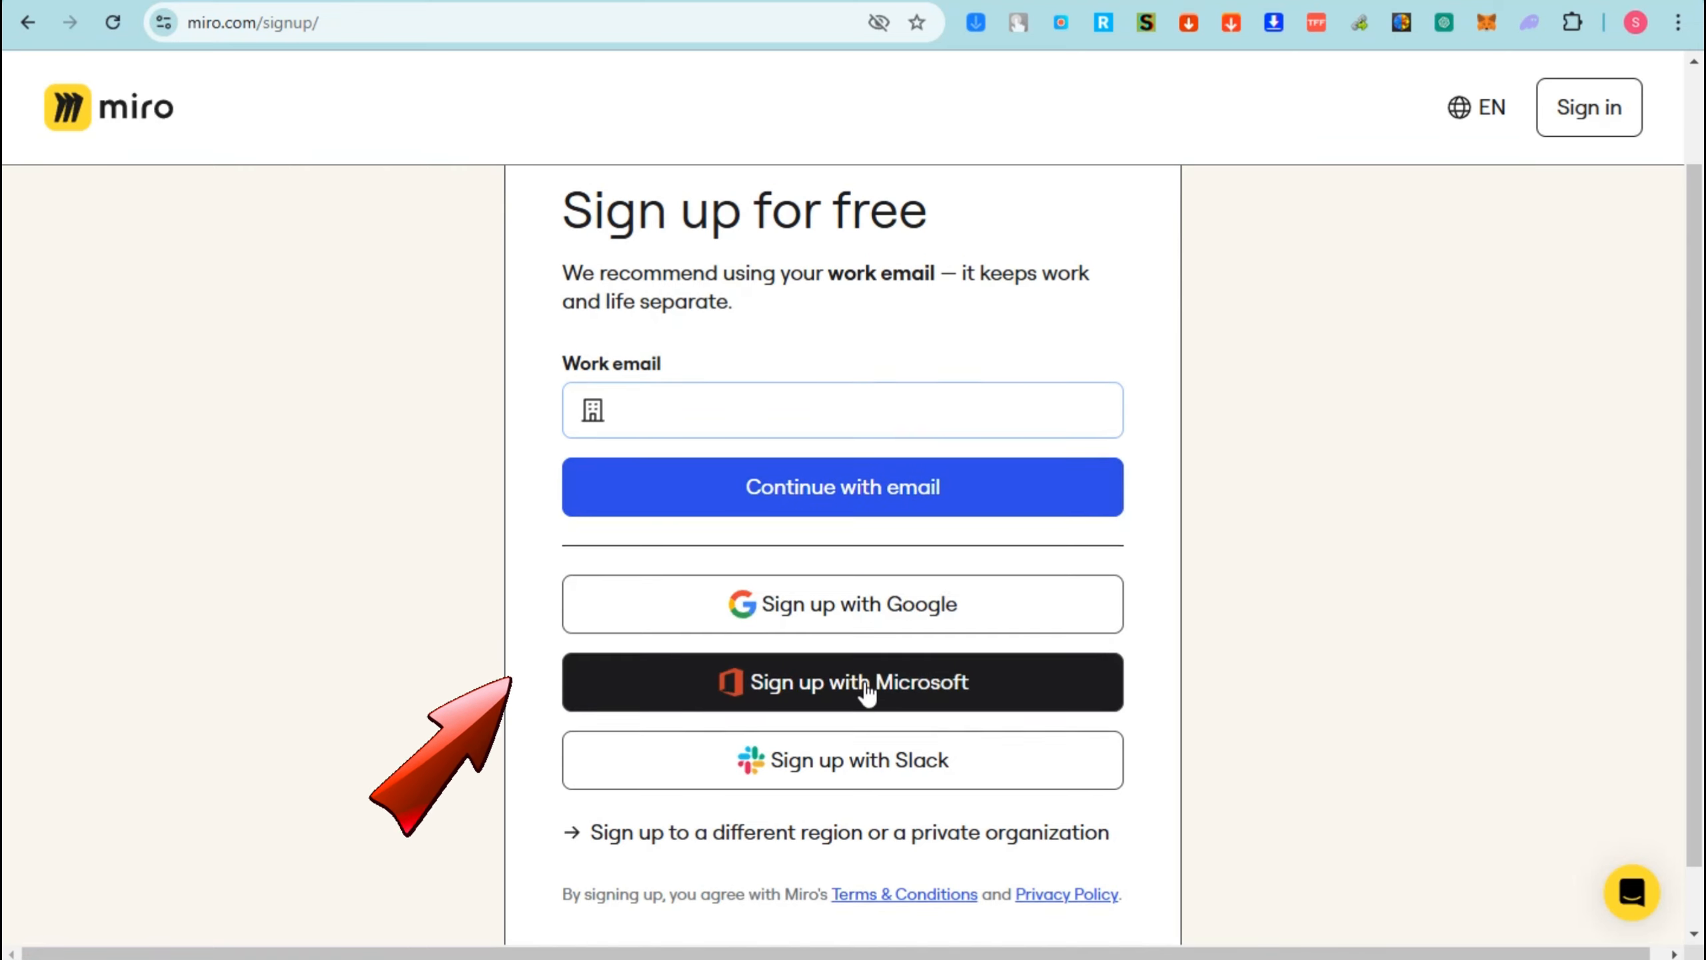
pyautogui.scroll(-1, 868, 694)
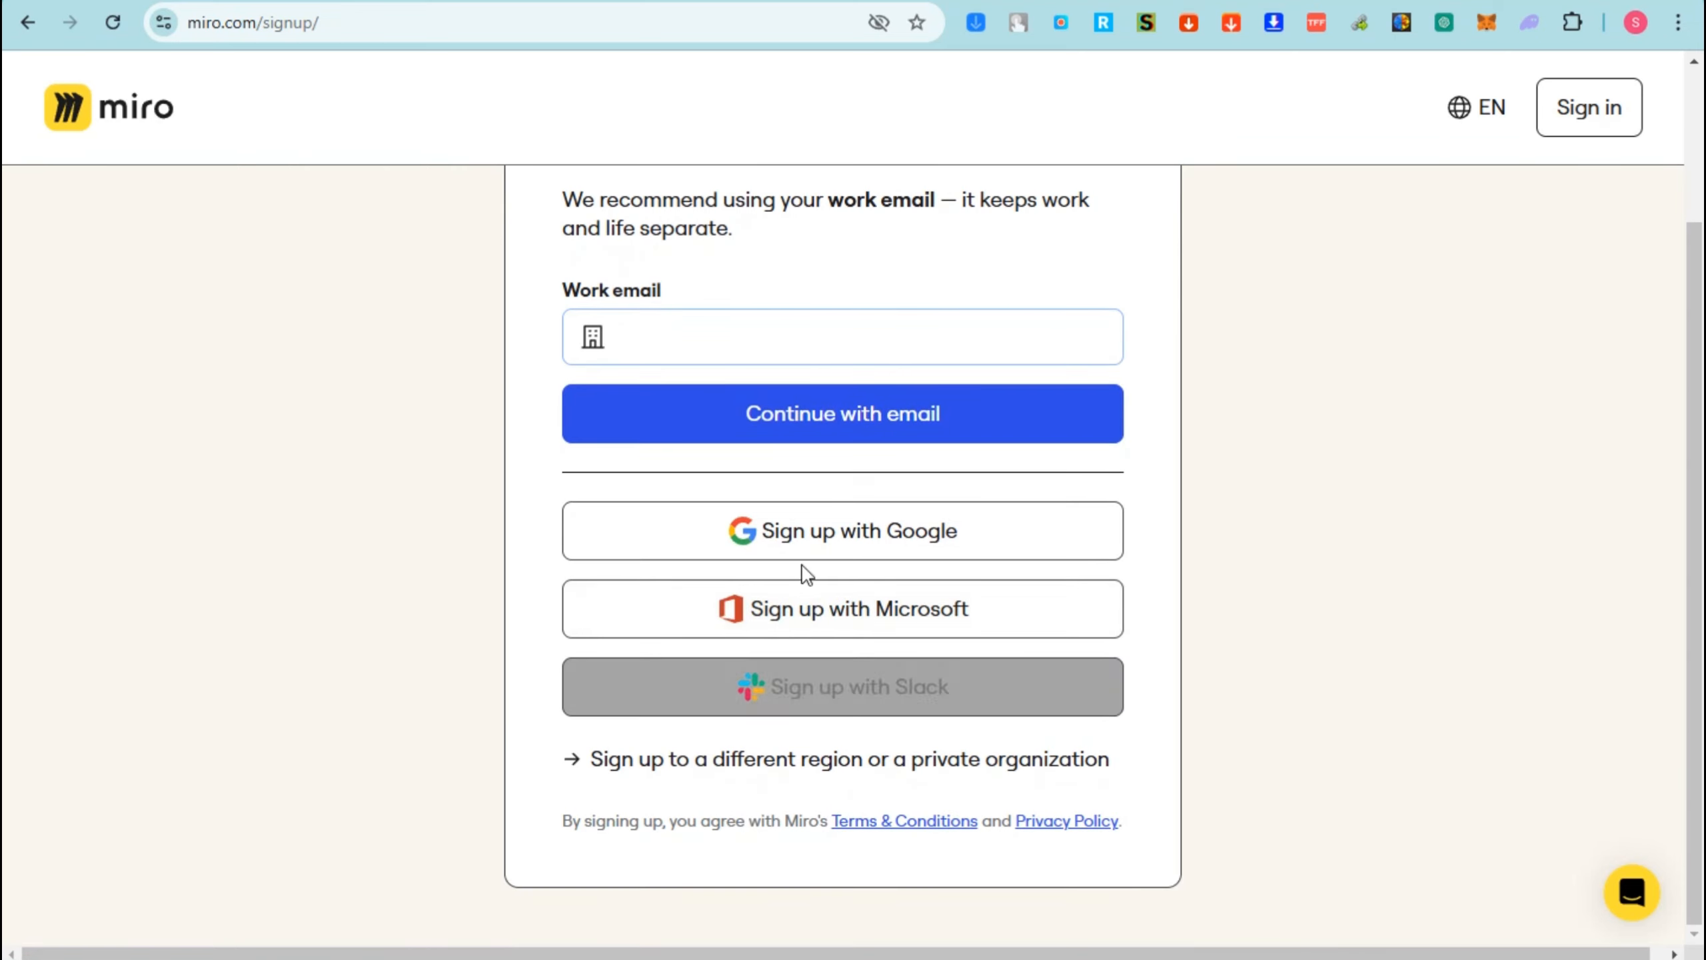
pyautogui.click(873, 535)
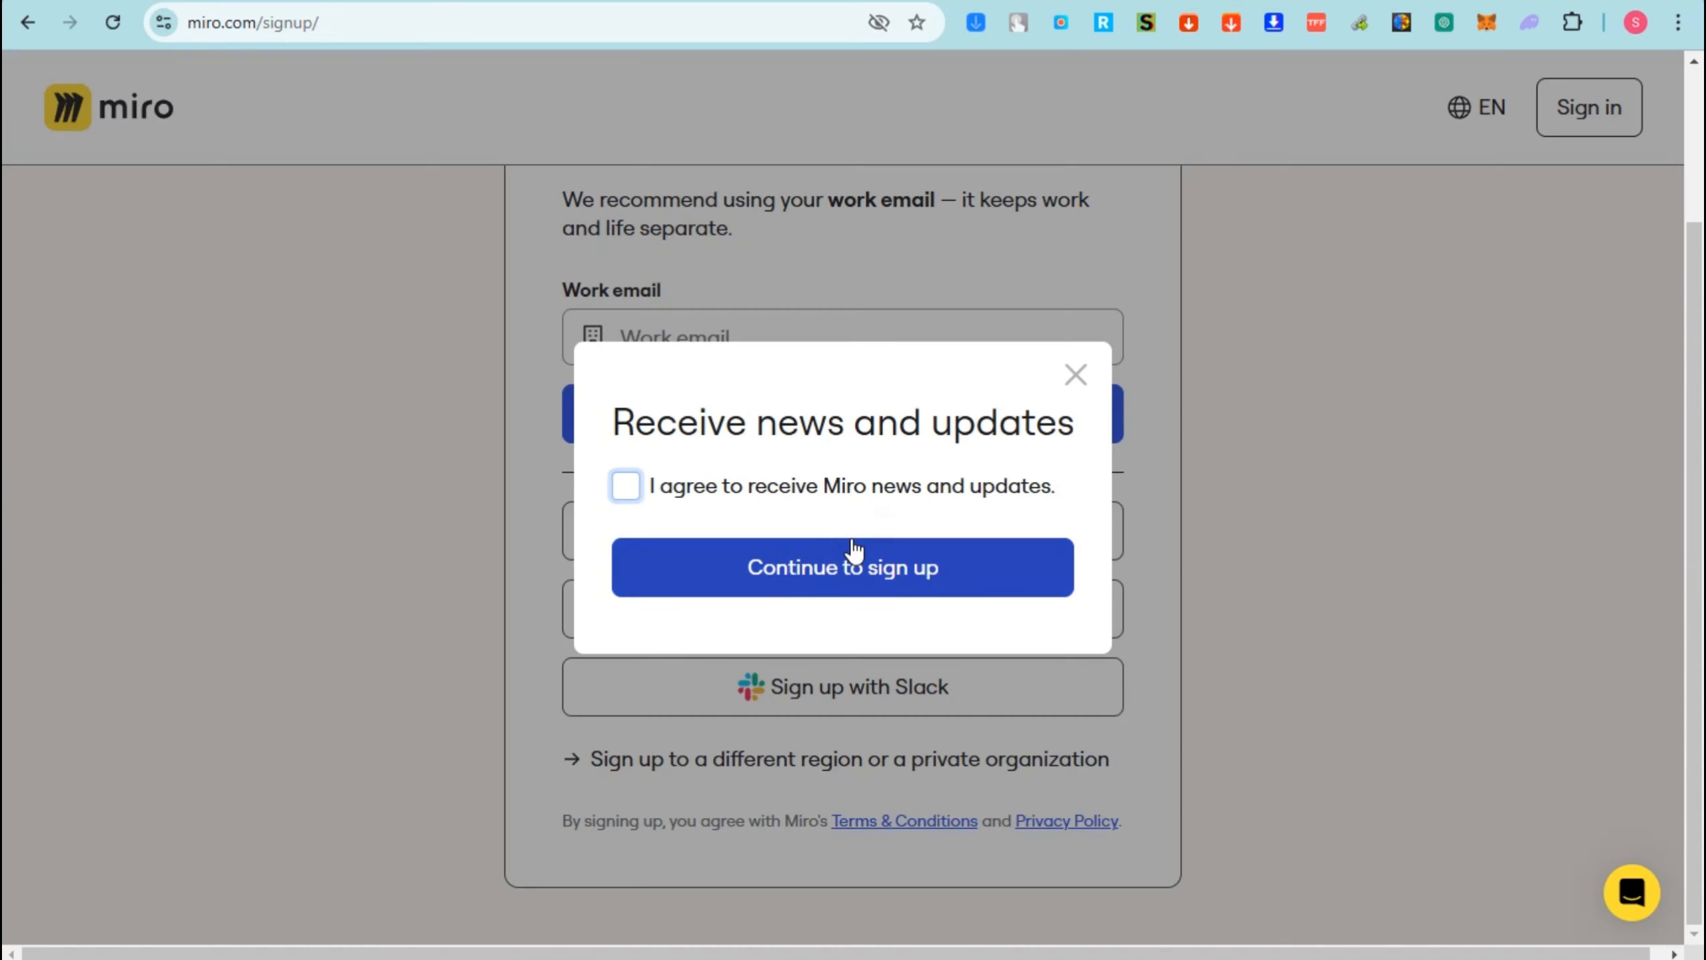
pyautogui.click(851, 551)
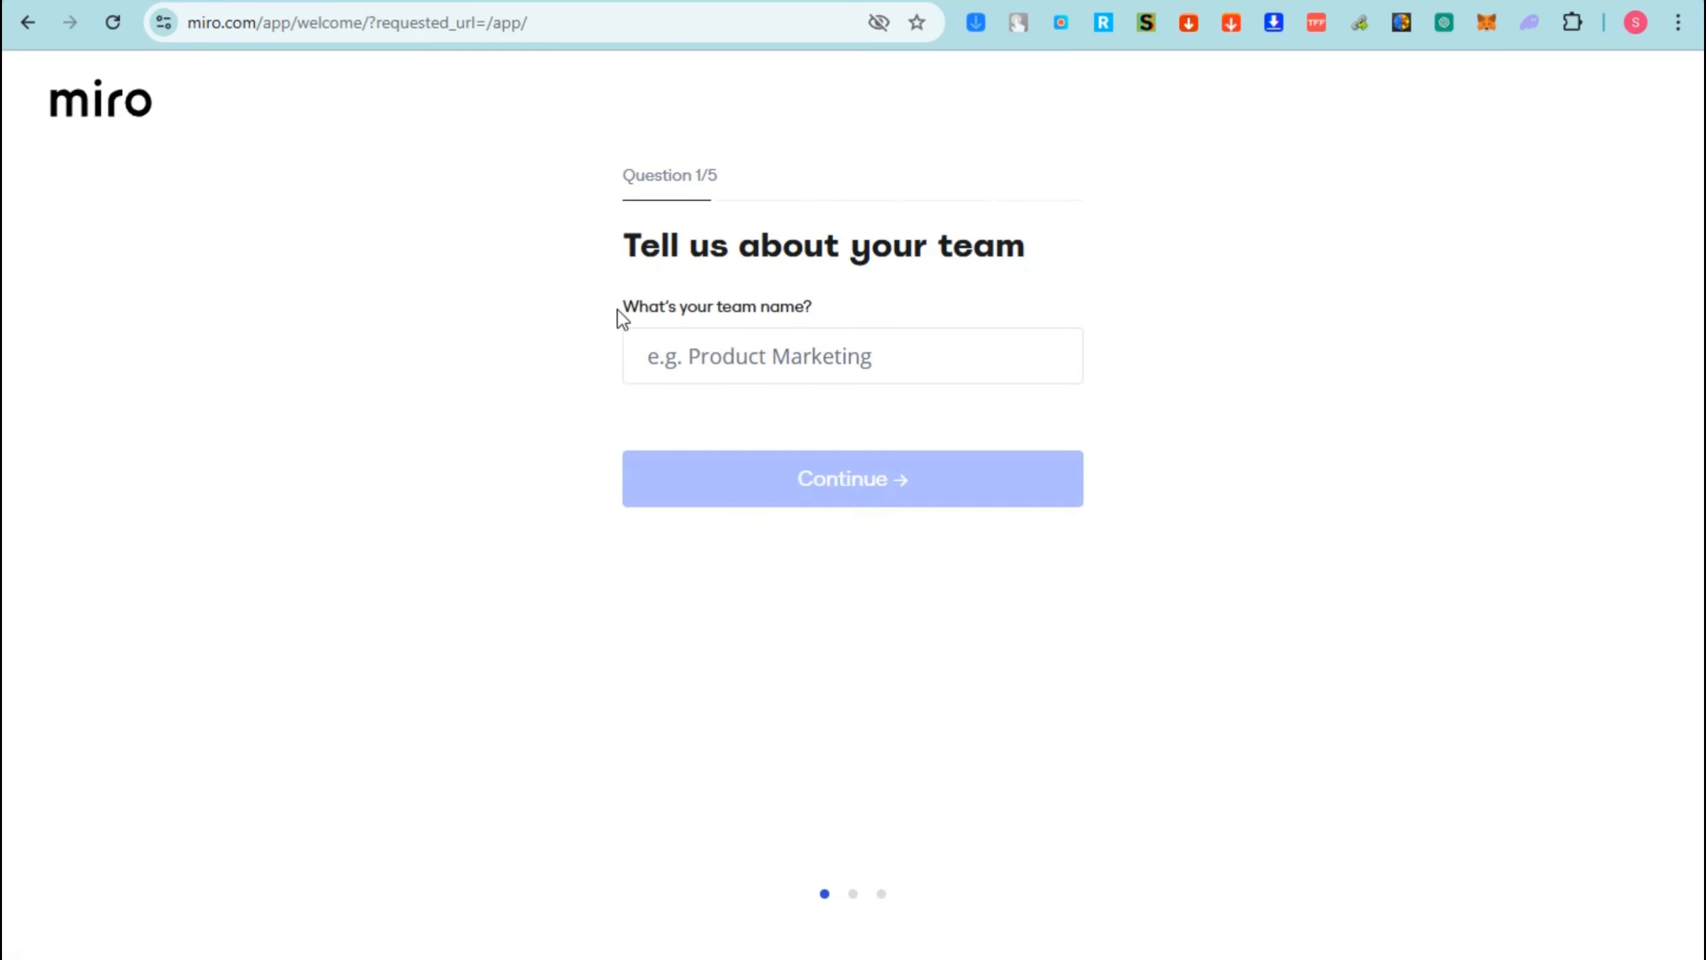
# - Name the team 'Visionary Thinkers' and choose Design as the kind of work
pyautogui.click(917, 360)
pyautogui.write('Visionary Thinkers')
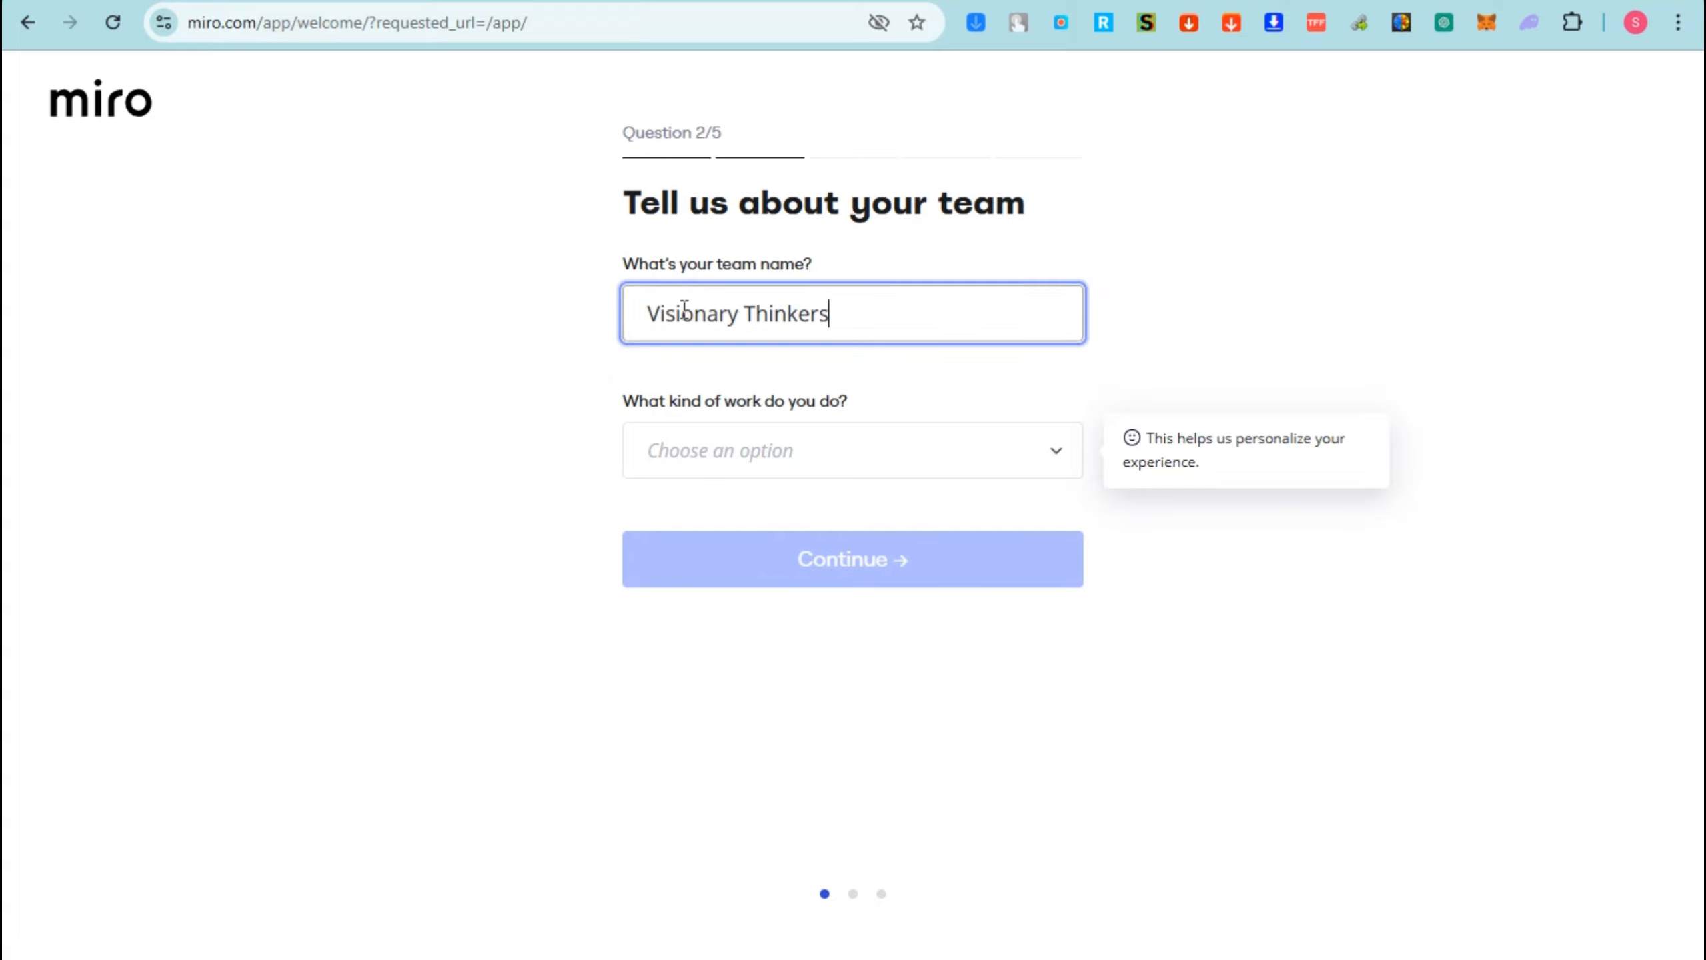
pyautogui.click(1051, 460)
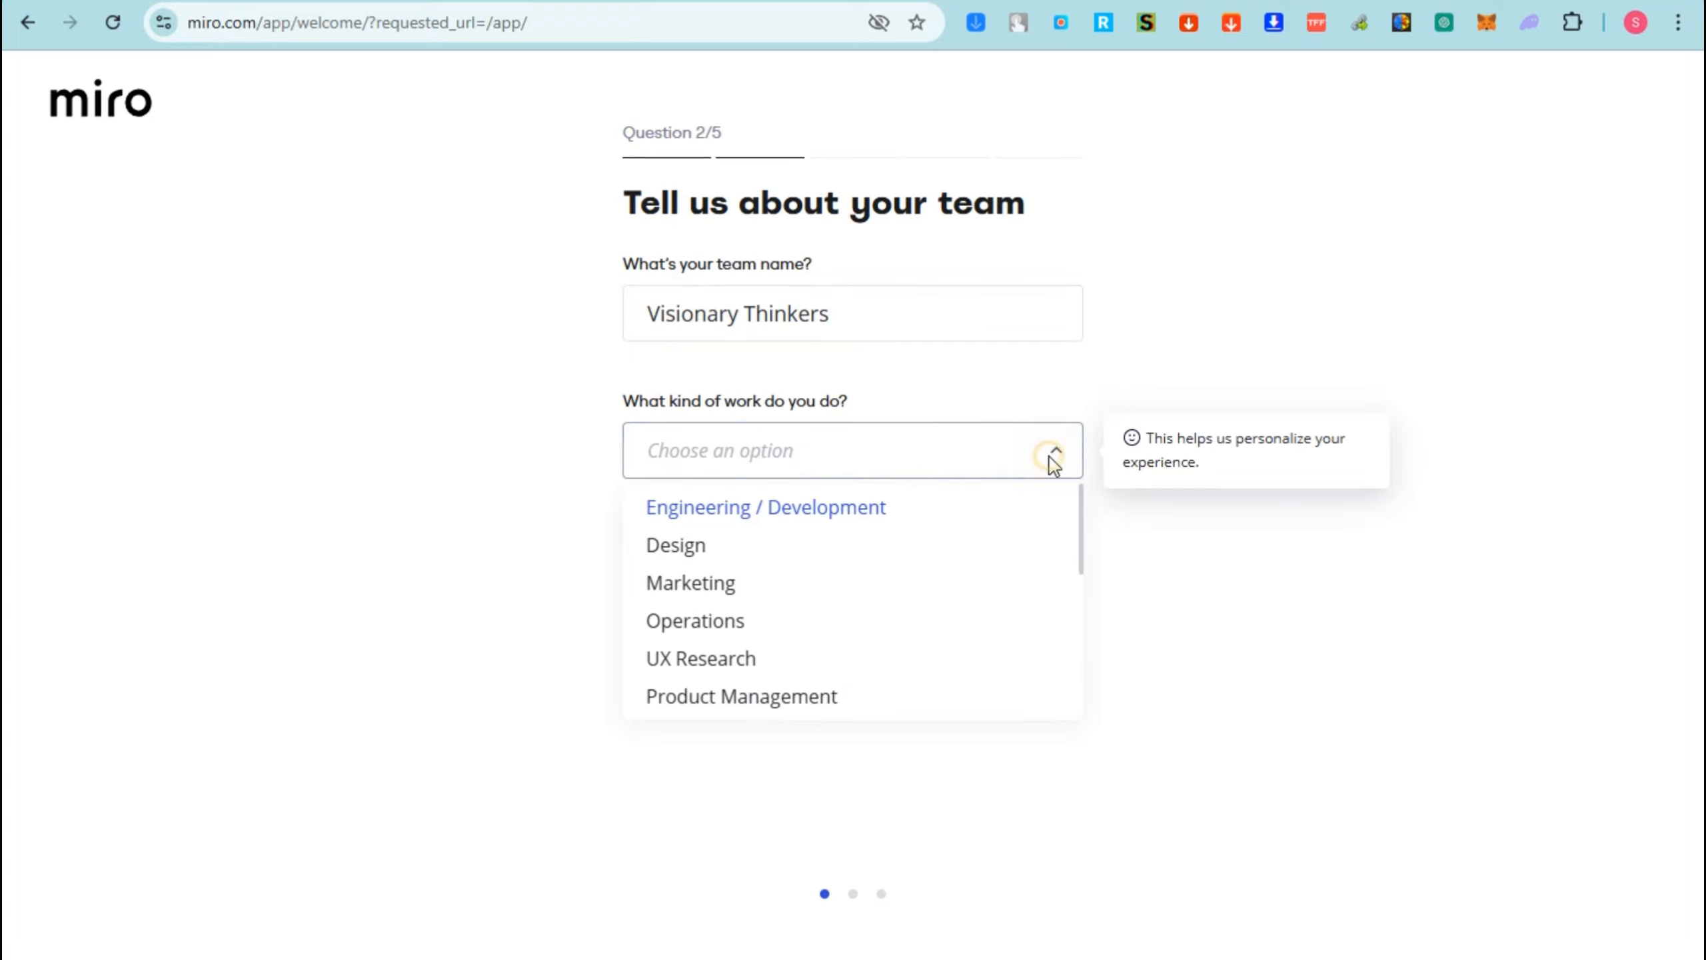
pyautogui.scroll(-5, 700, 590)
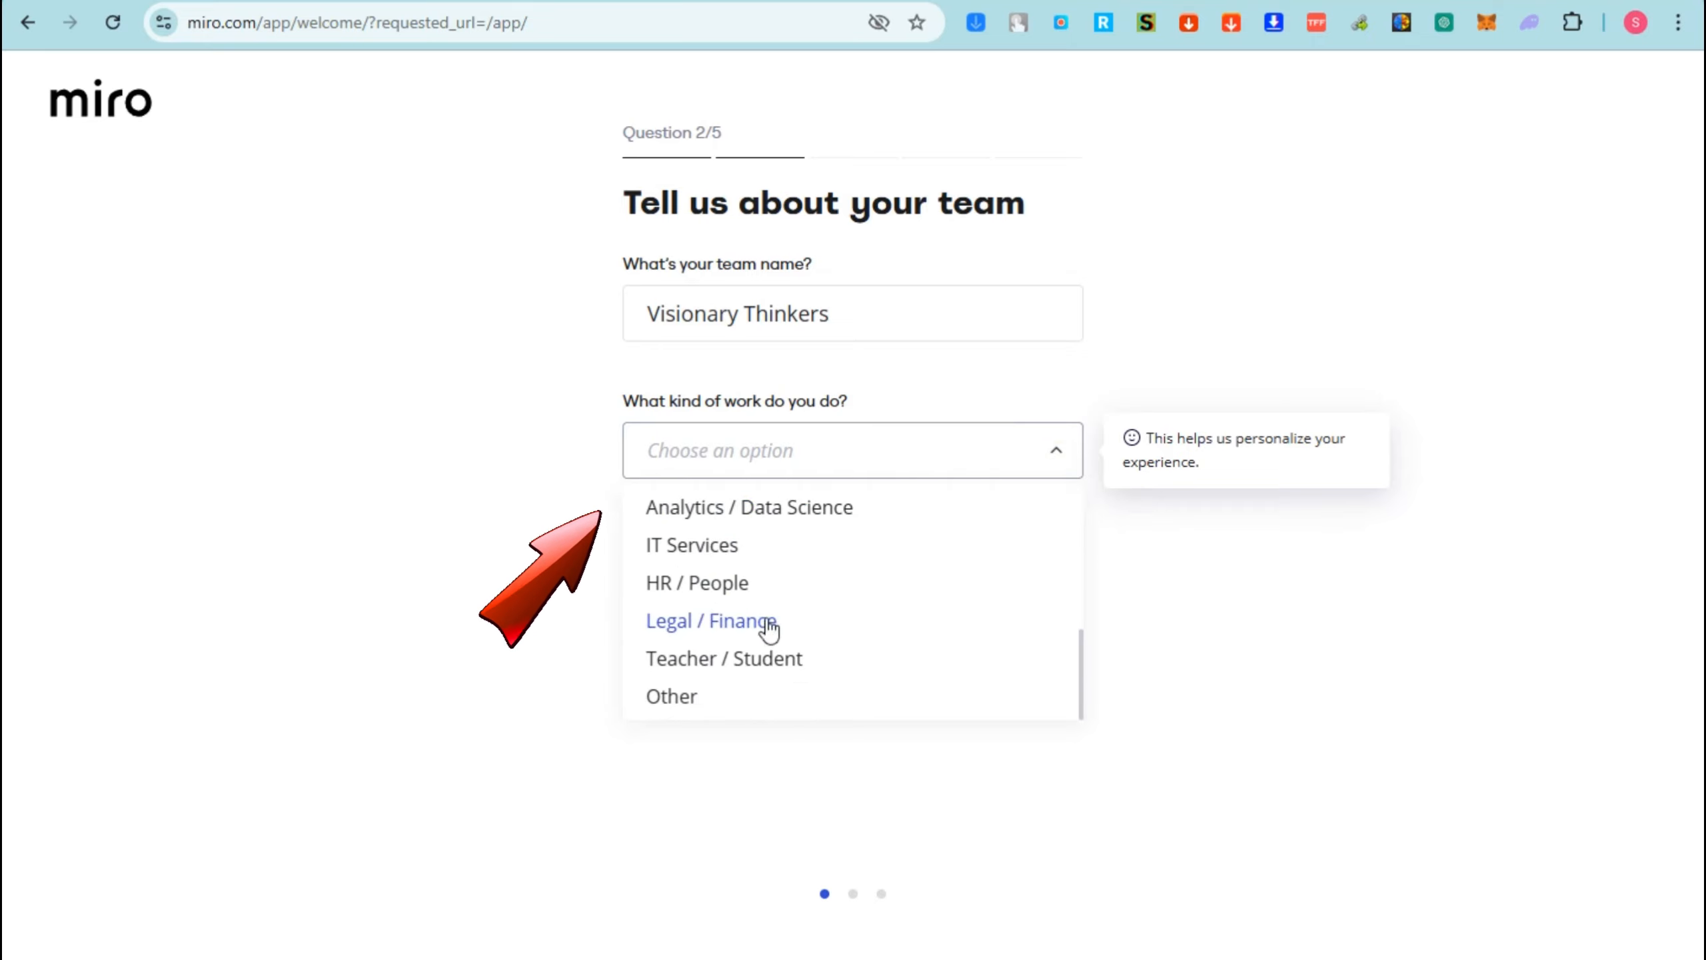
pyautogui.scroll(5, 779, 658)
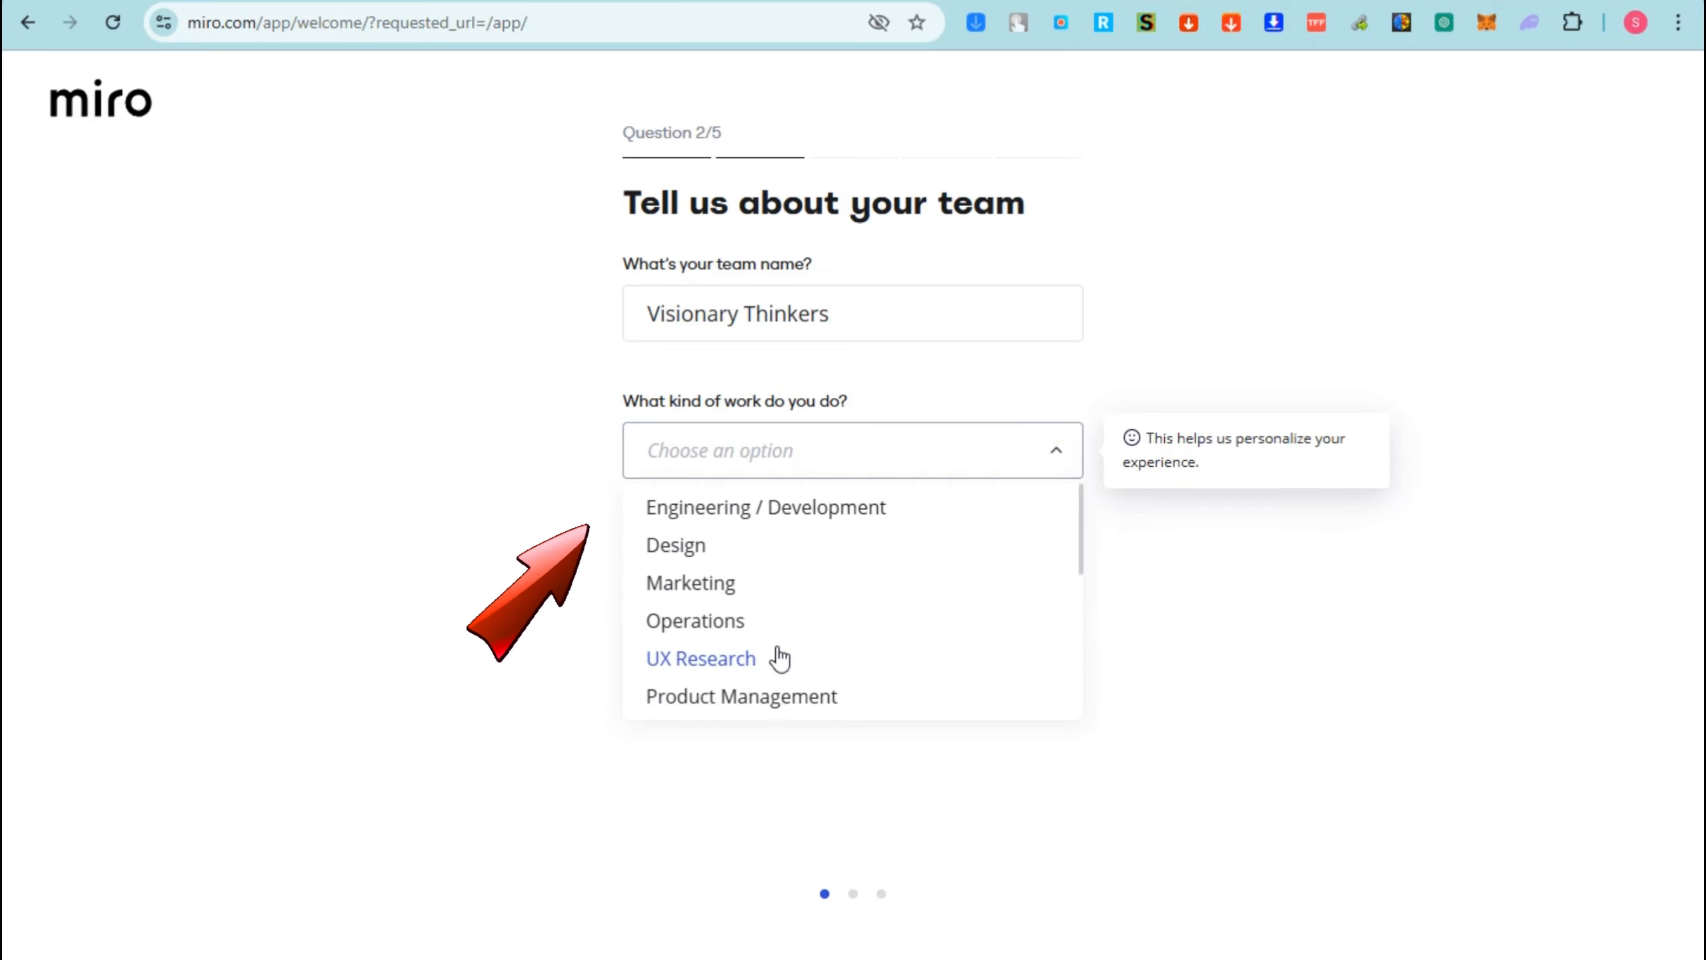
pyautogui.click(695, 562)
# - Choose the Team Manager role, first-time use and company size 2-50, then submit the form
pyautogui.click(914, 564)
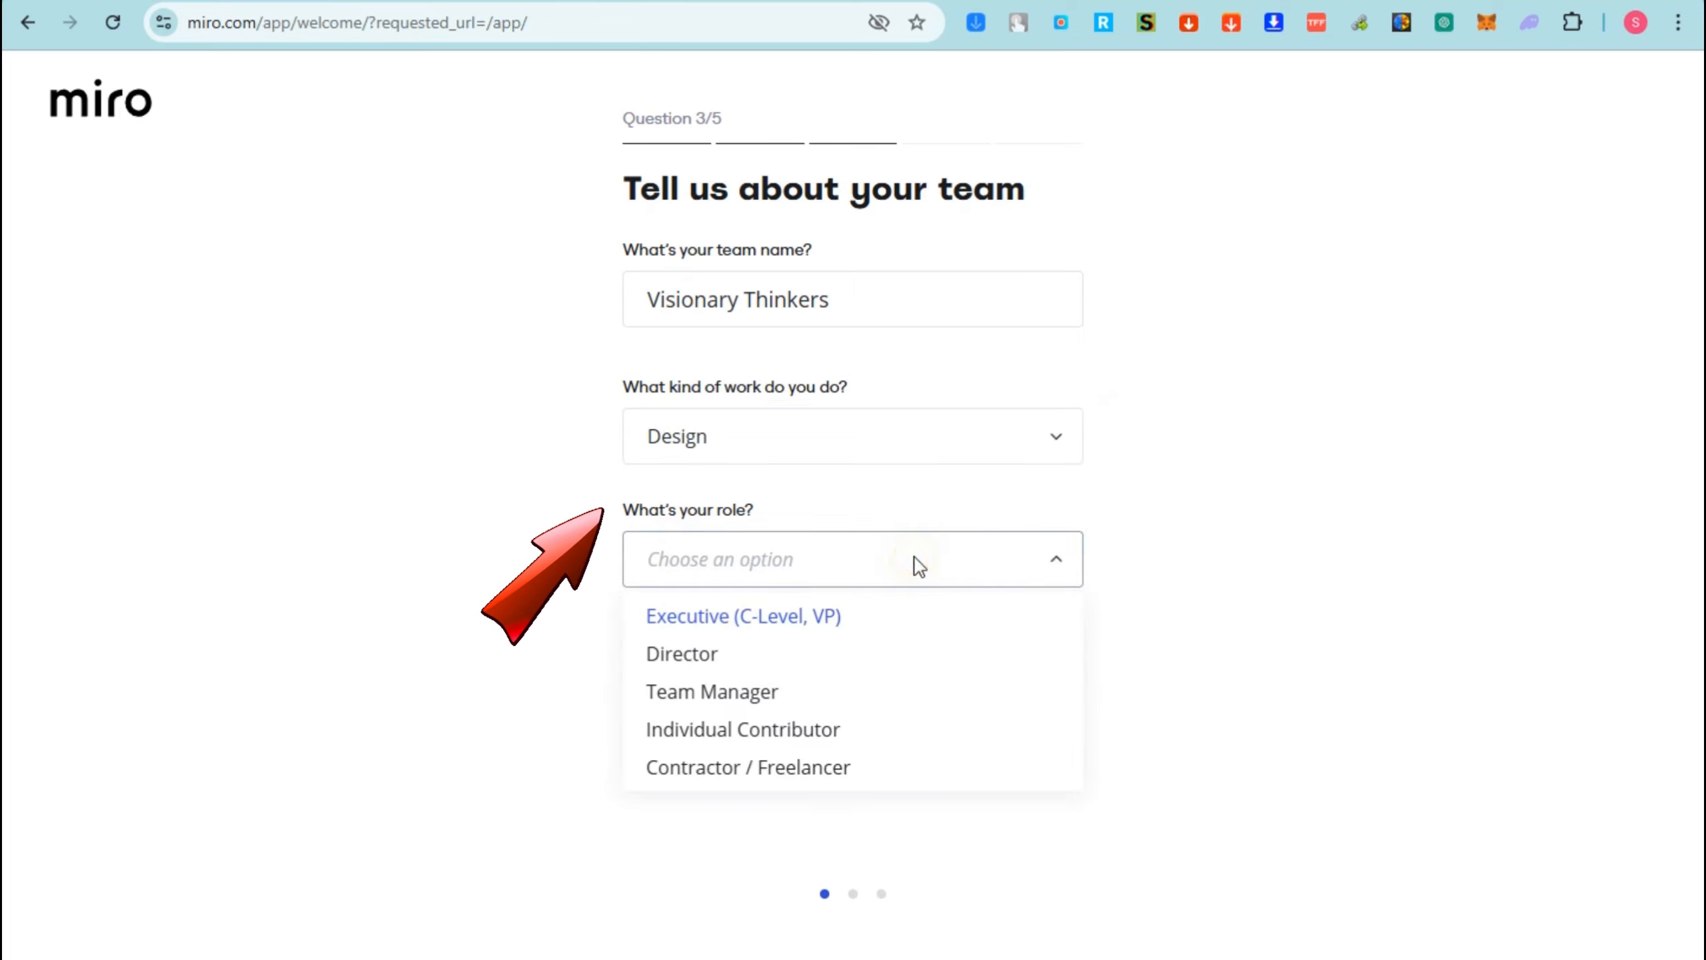
pyautogui.click(757, 696)
pyautogui.scroll(-2, 850, 666)
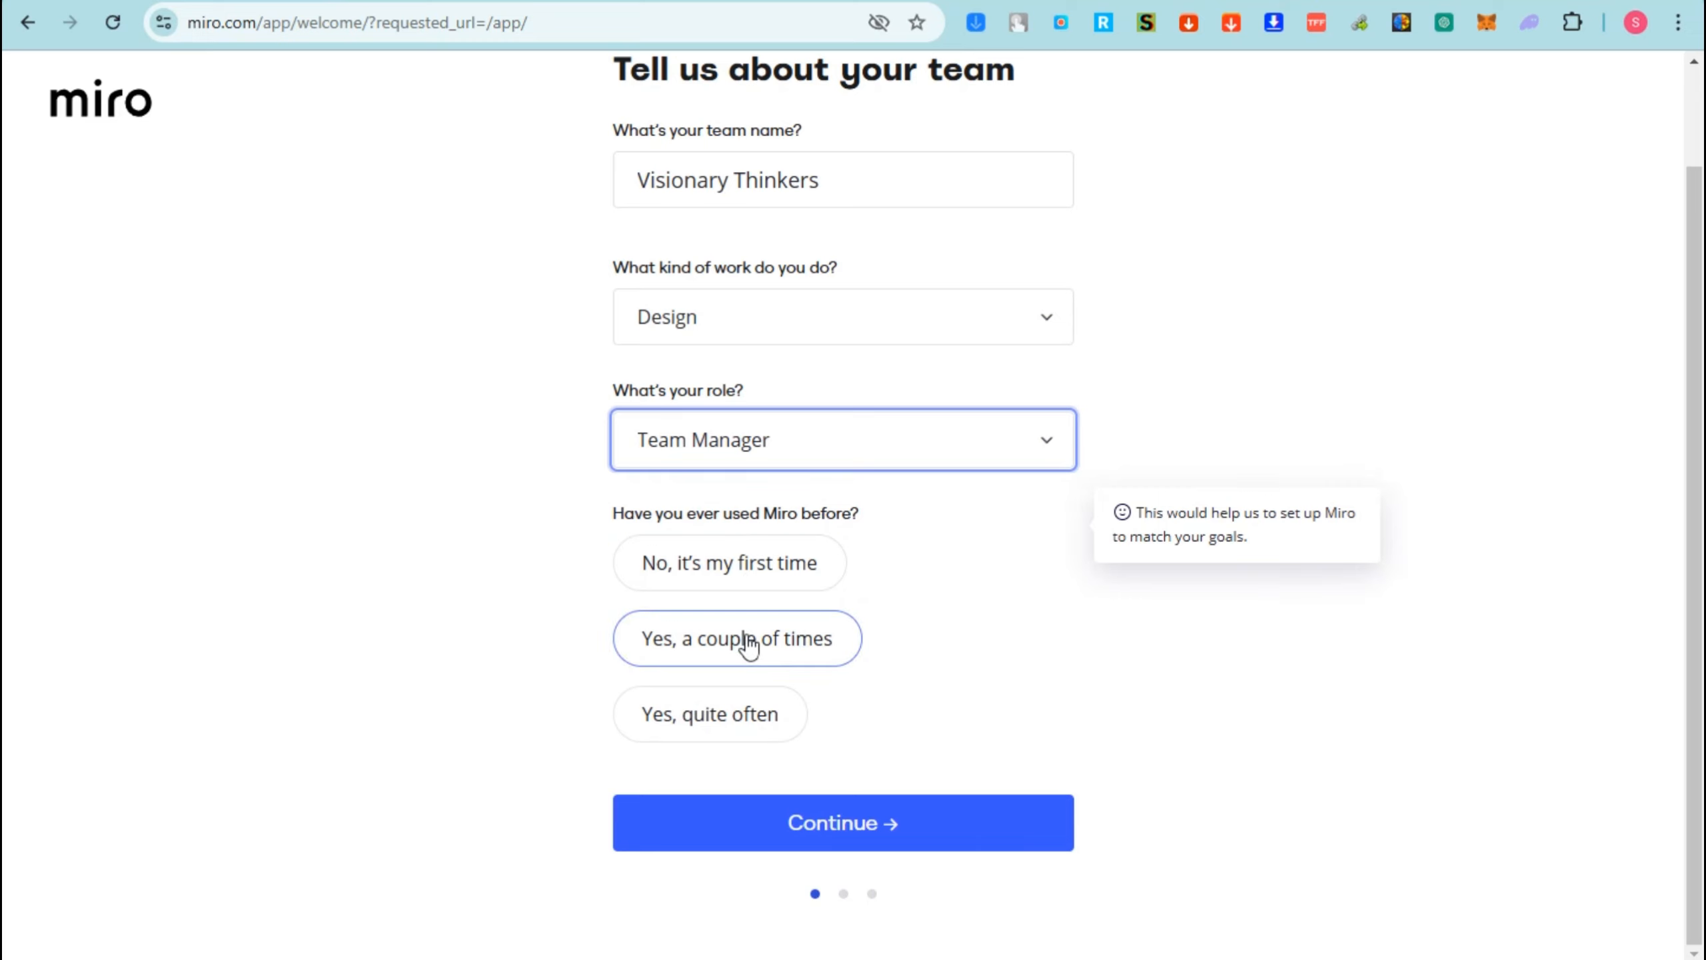
pyautogui.click(755, 576)
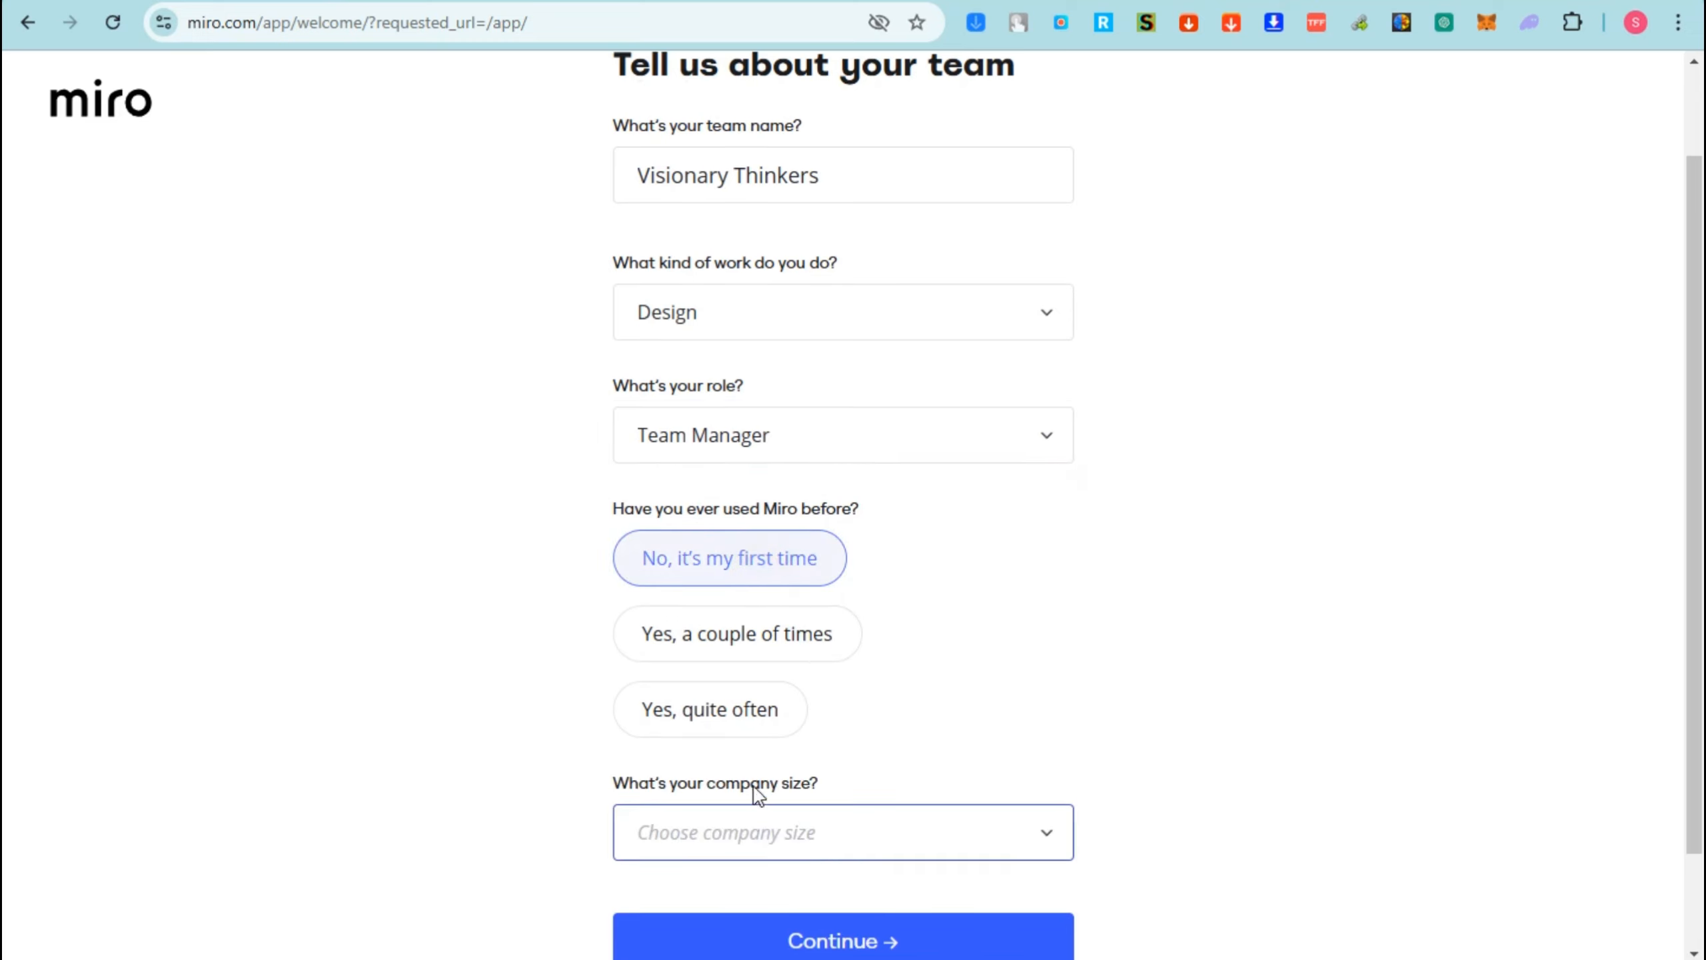
pyautogui.scroll(-2, 758, 793)
pyautogui.click(848, 713)
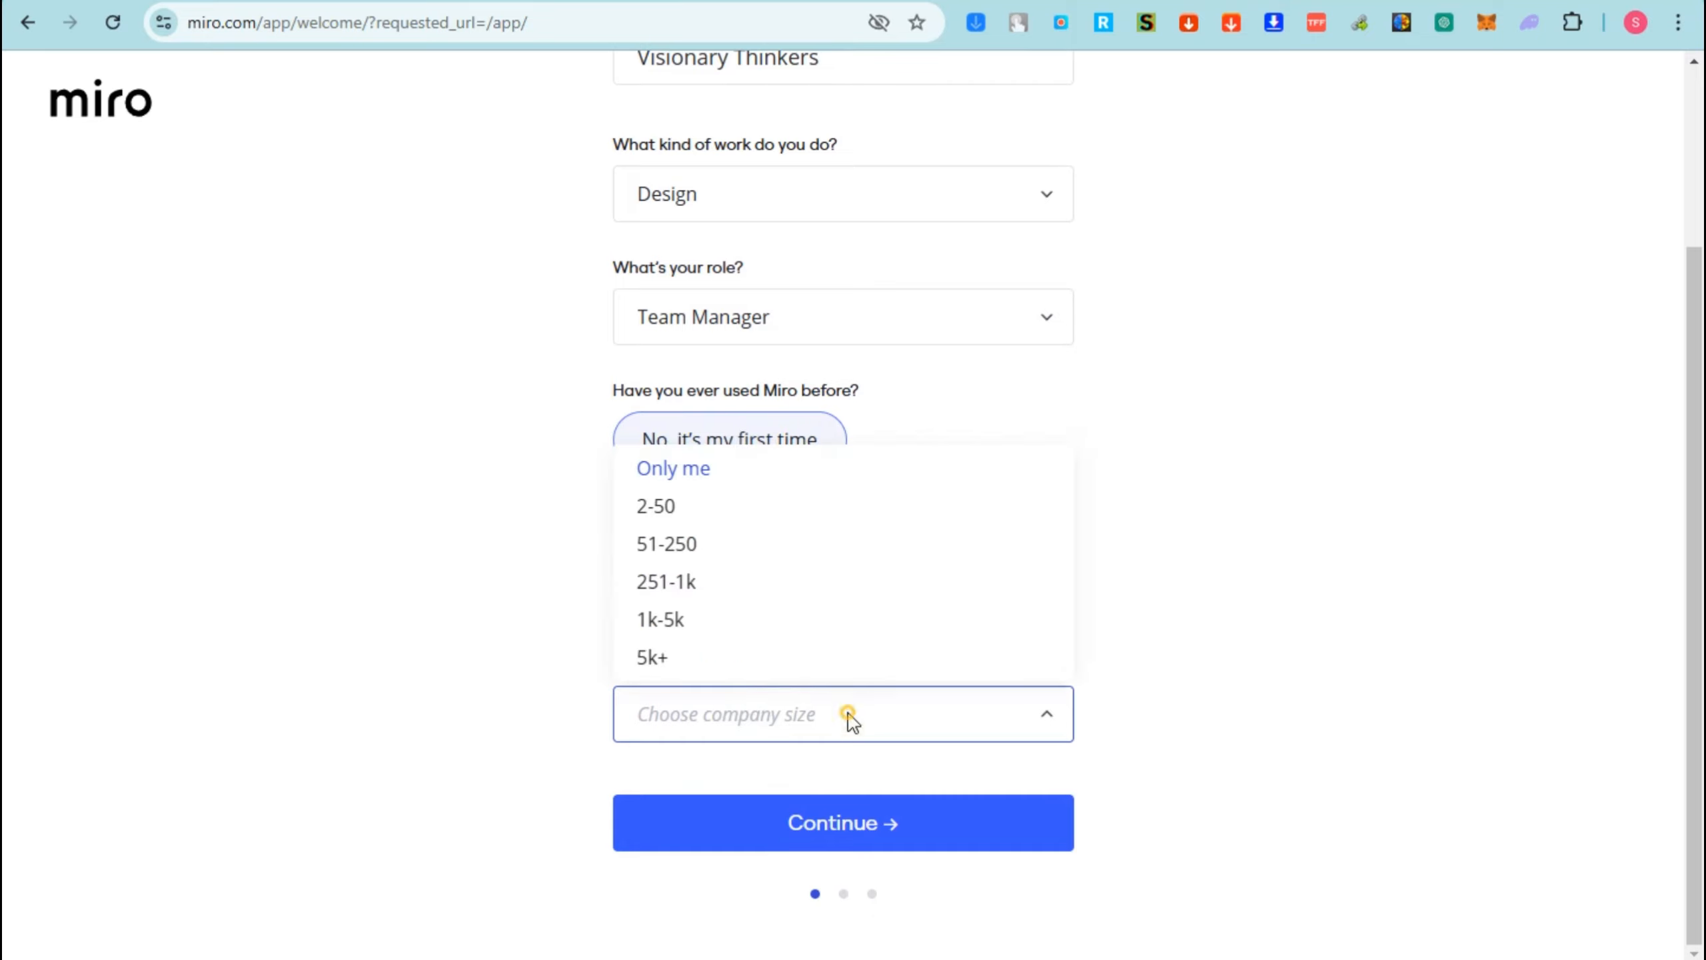
pyautogui.click(753, 506)
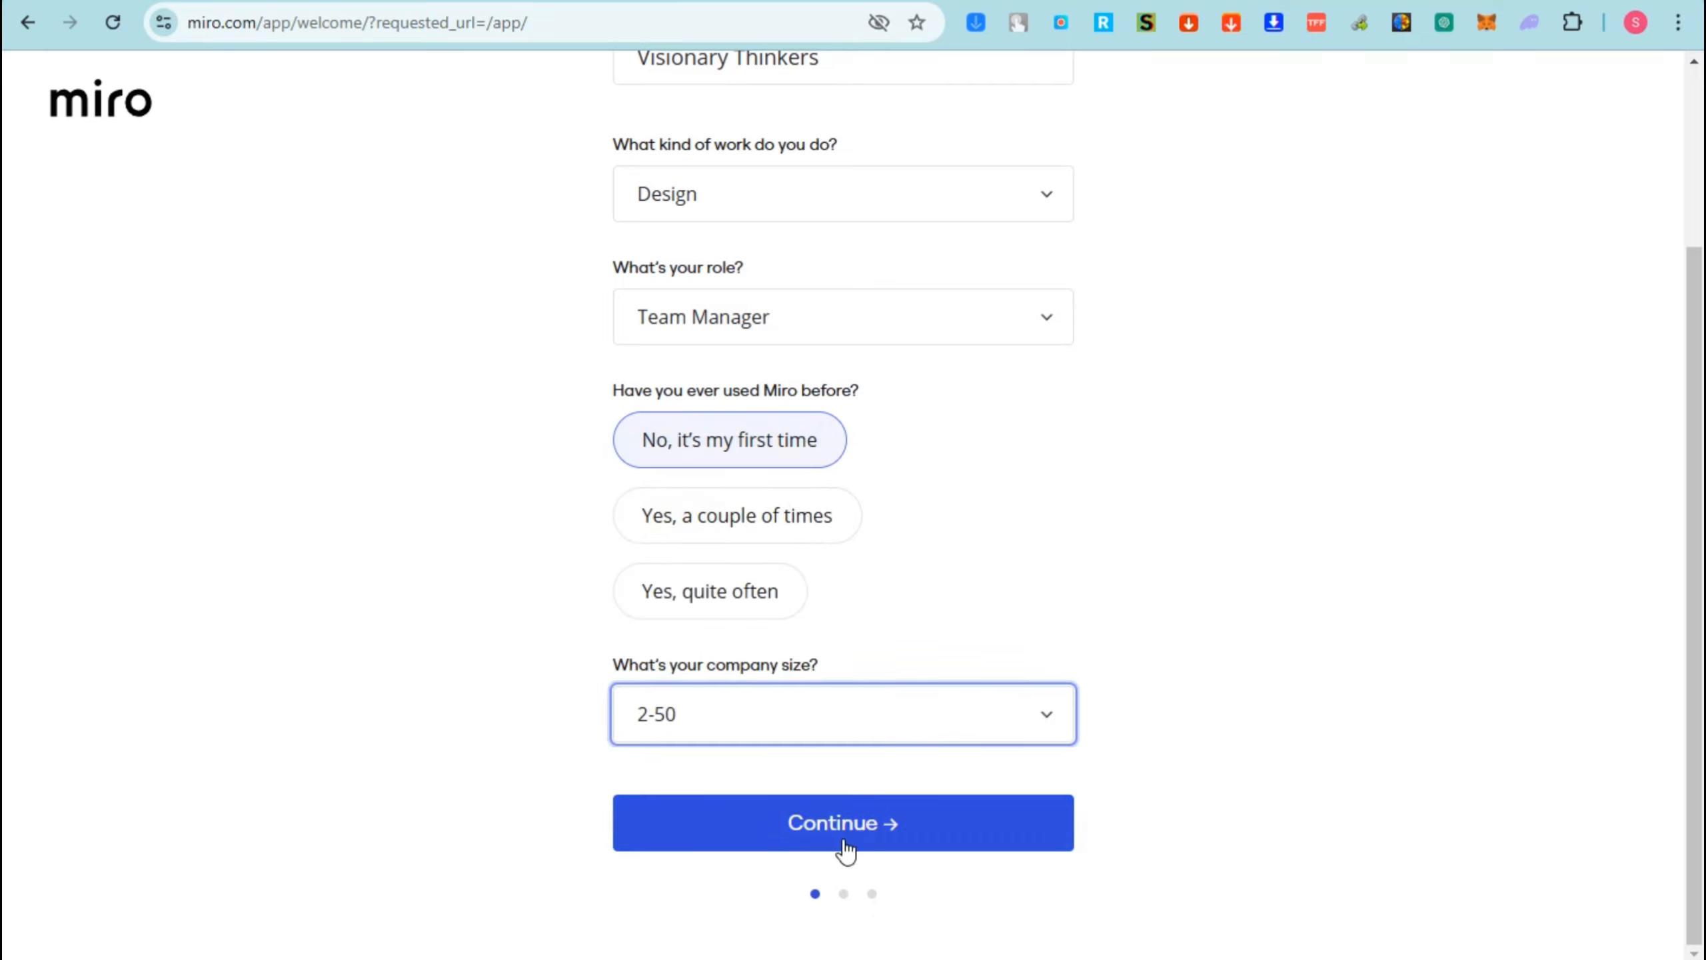
pyautogui.click(841, 827)
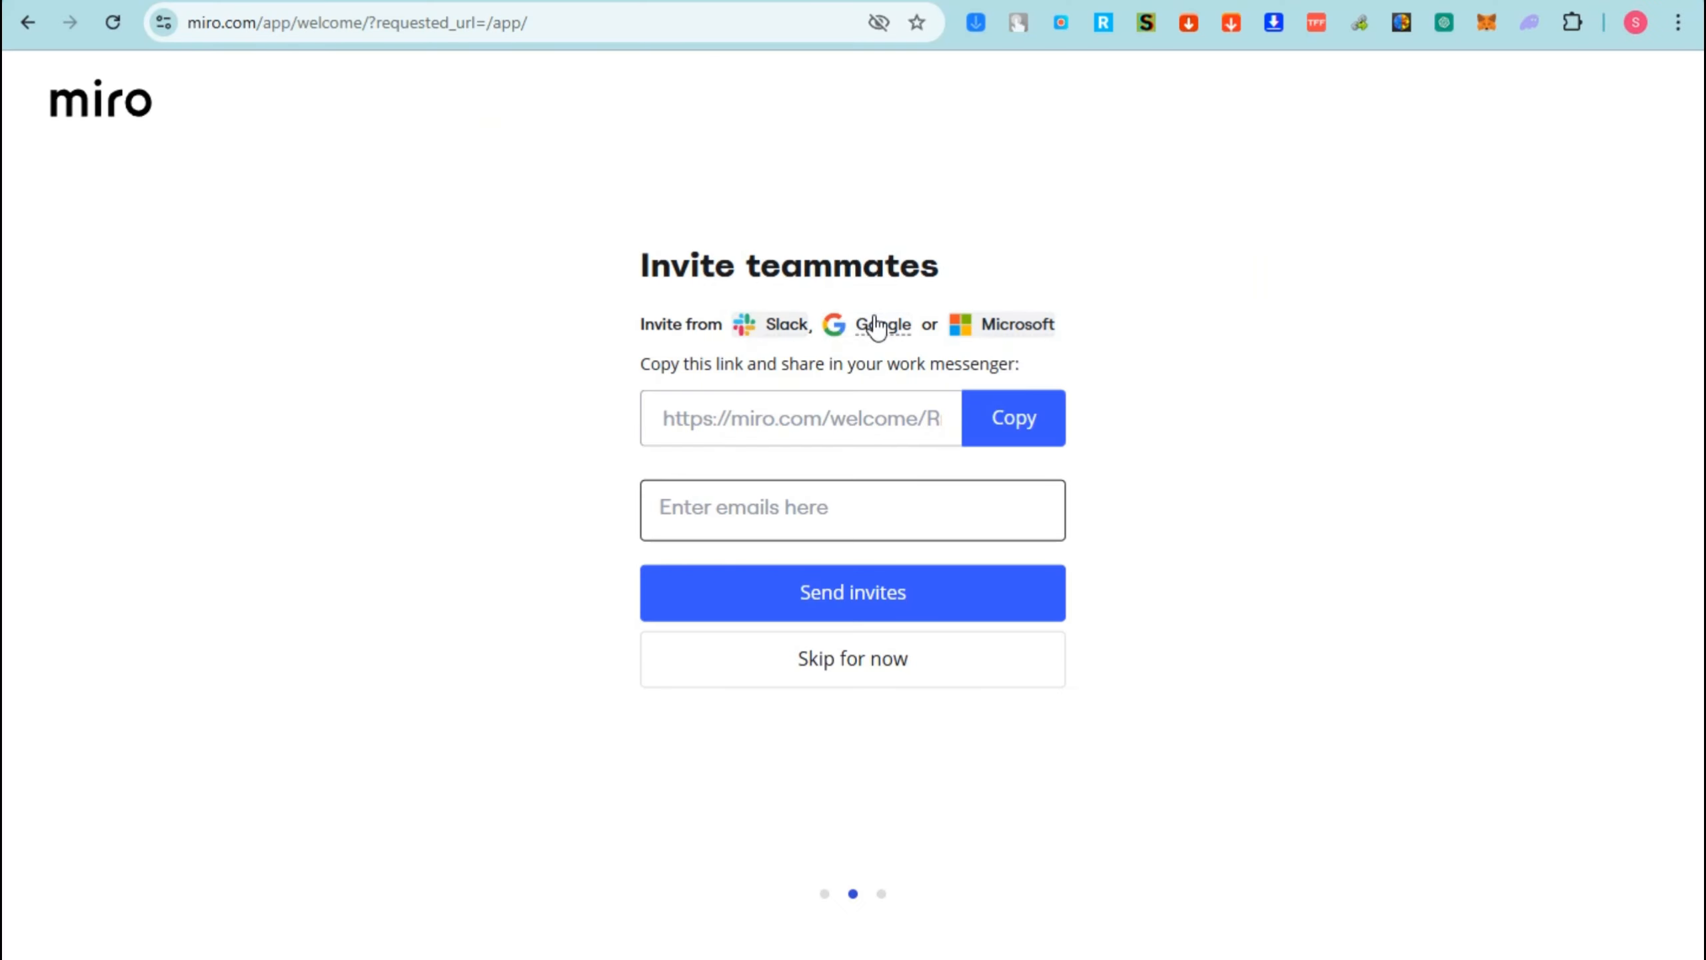
# - Copy the team invite link and send an invitation to a teammate's e-mail address
pyautogui.click(1024, 425)
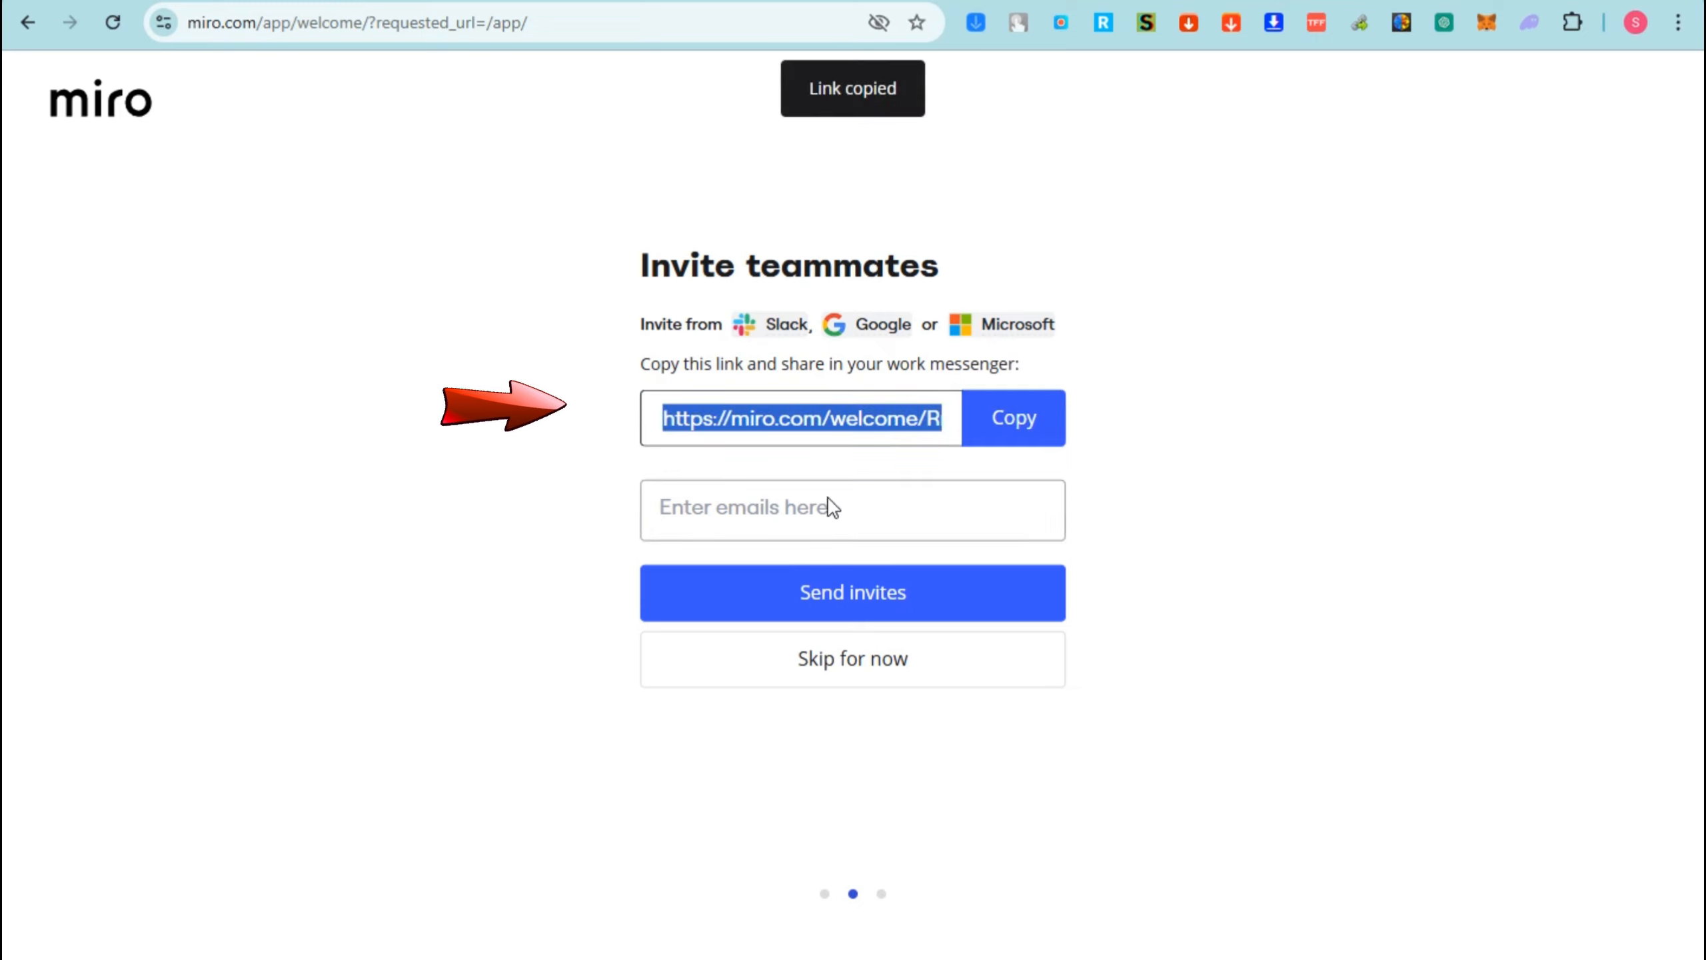
pyautogui.click(780, 517)
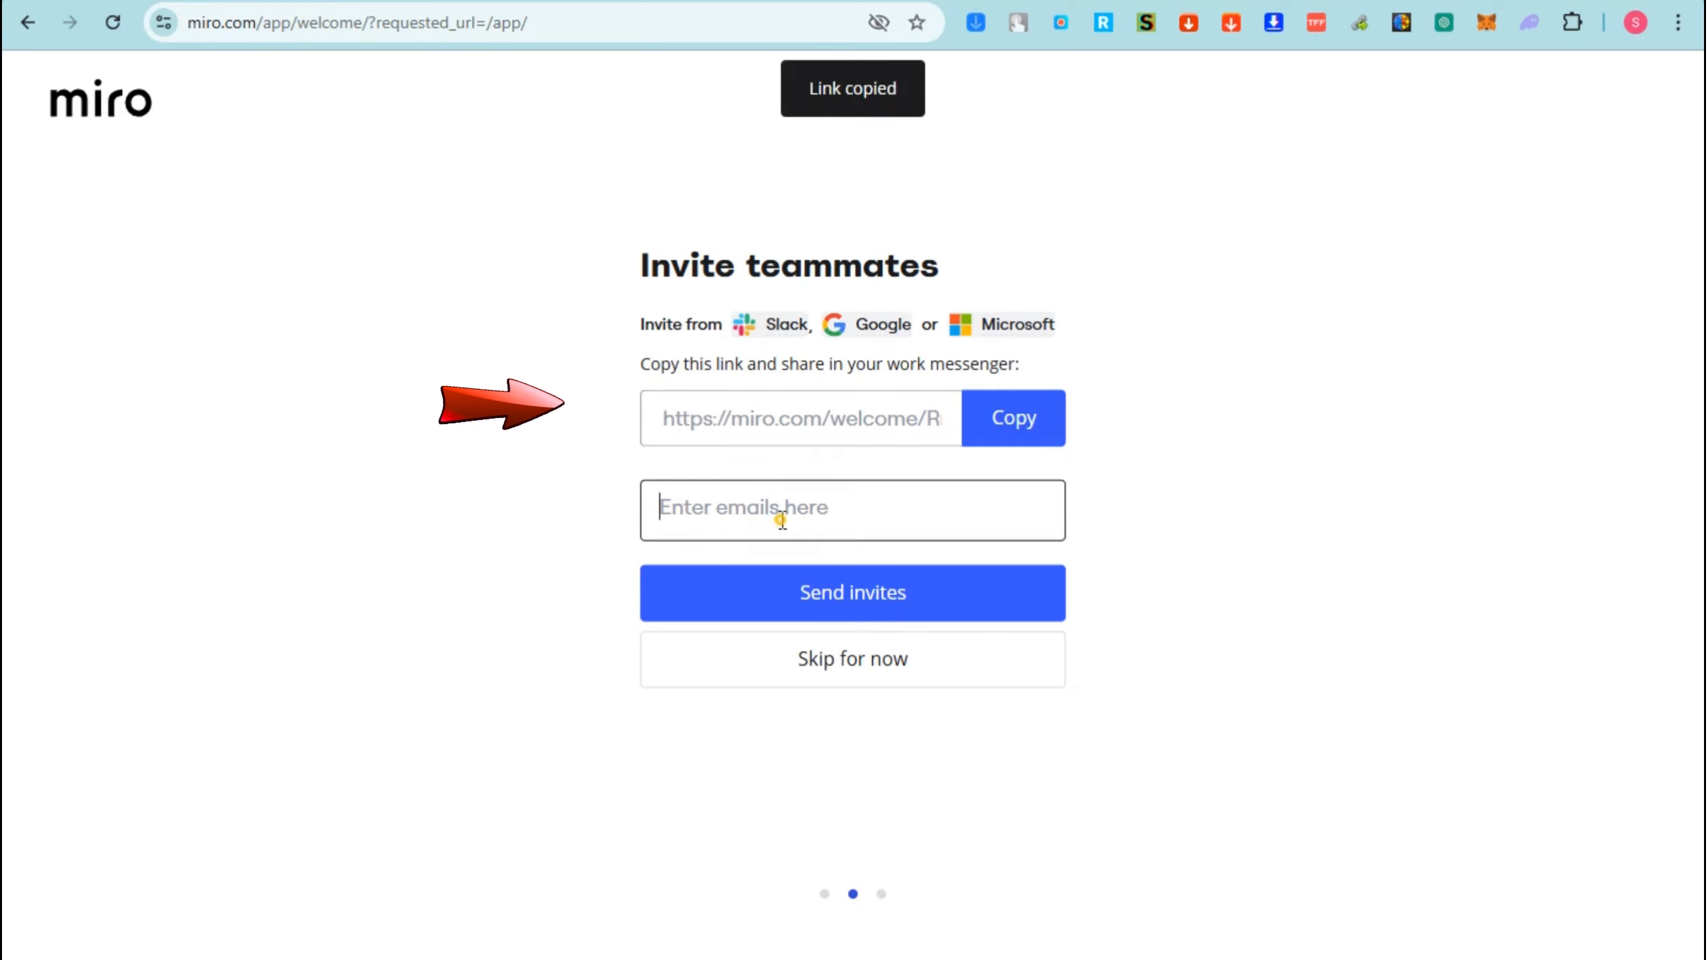
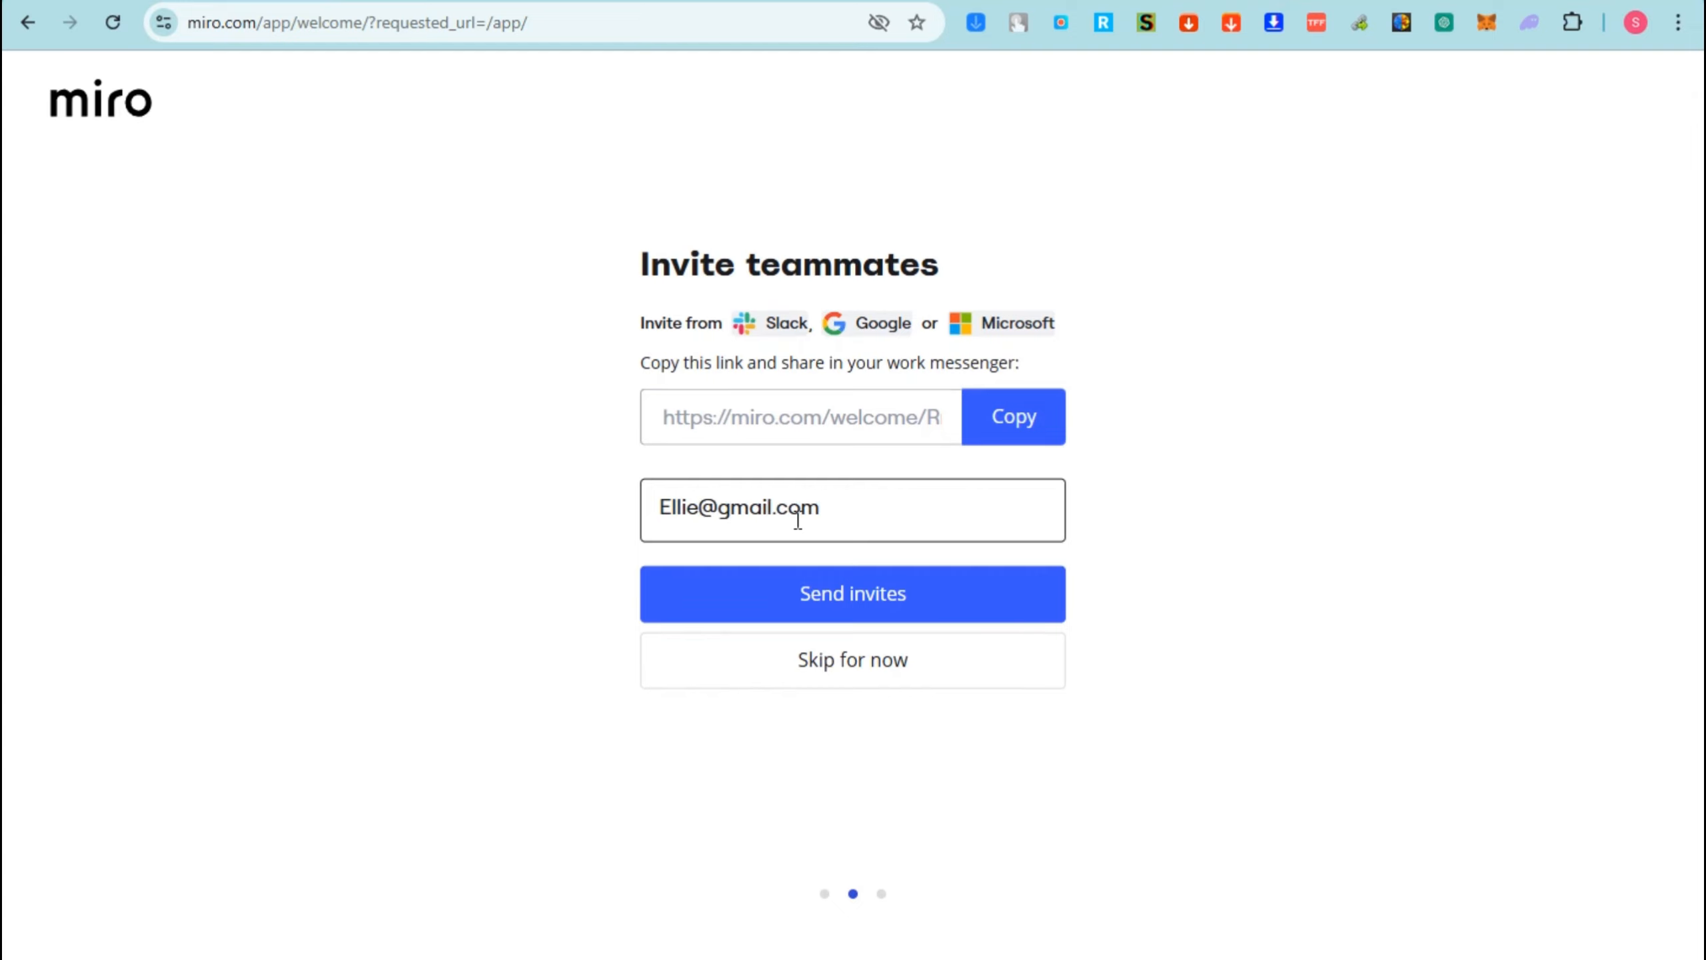
pyautogui.click(878, 600)
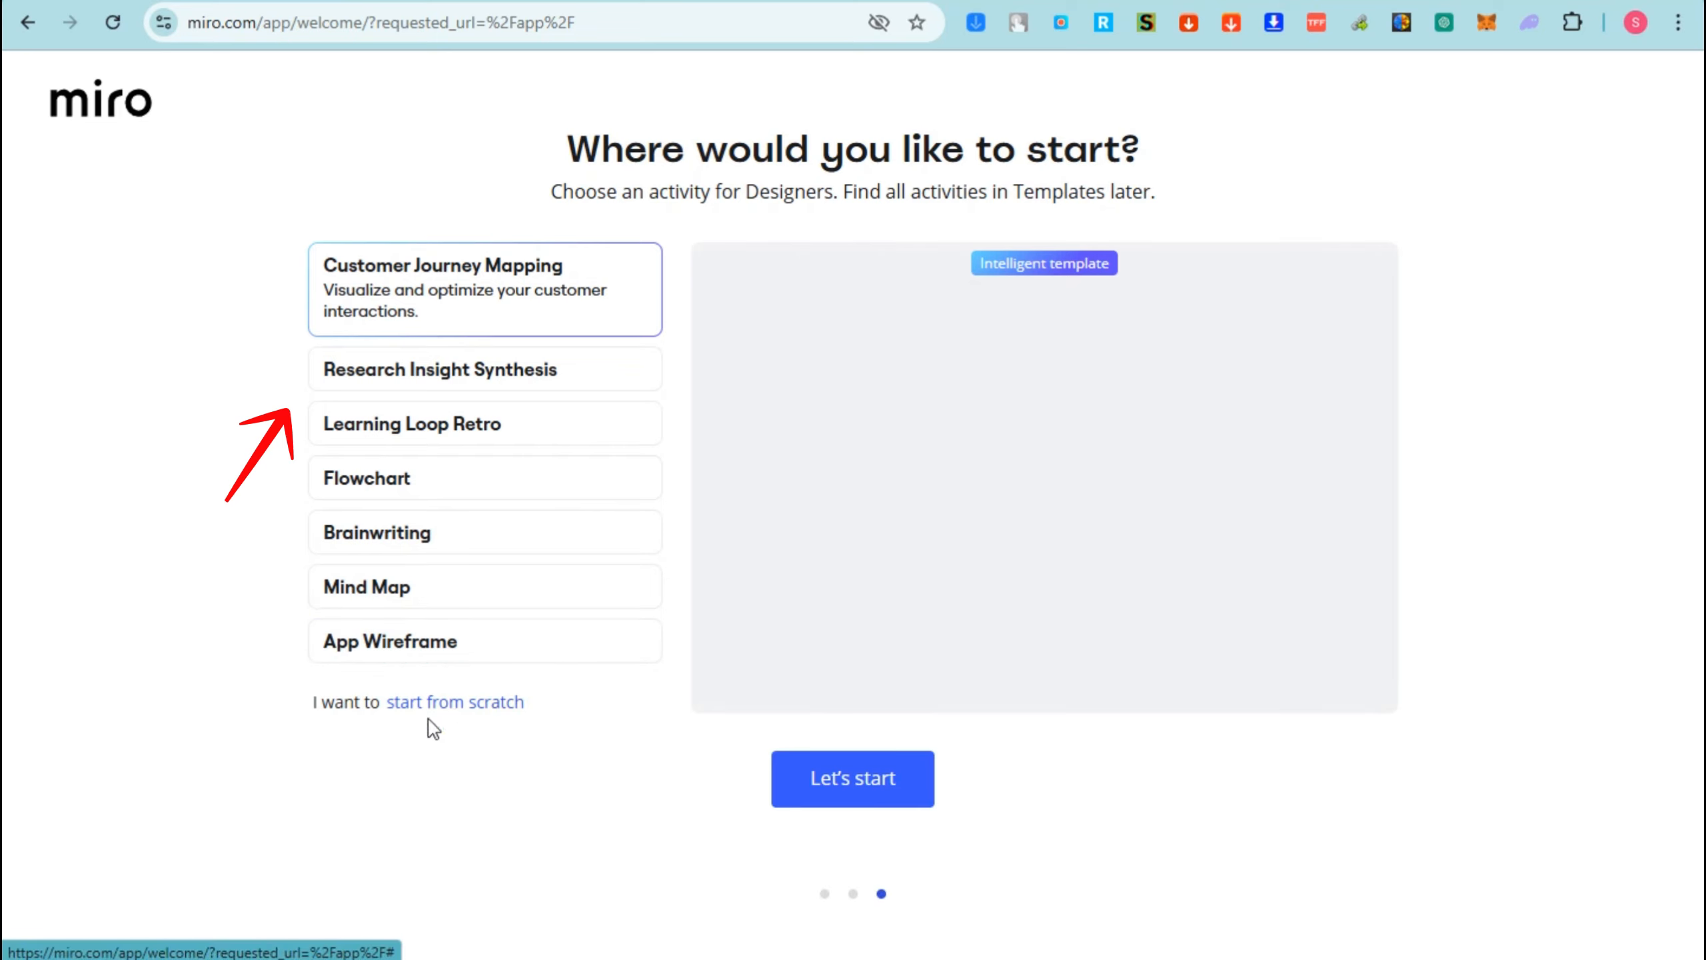
# - Preview the six suggested activities, Research Insight Synthesis through App Wireframe, then start a blank board
pyautogui.click(452, 370)
pyautogui.click(449, 435)
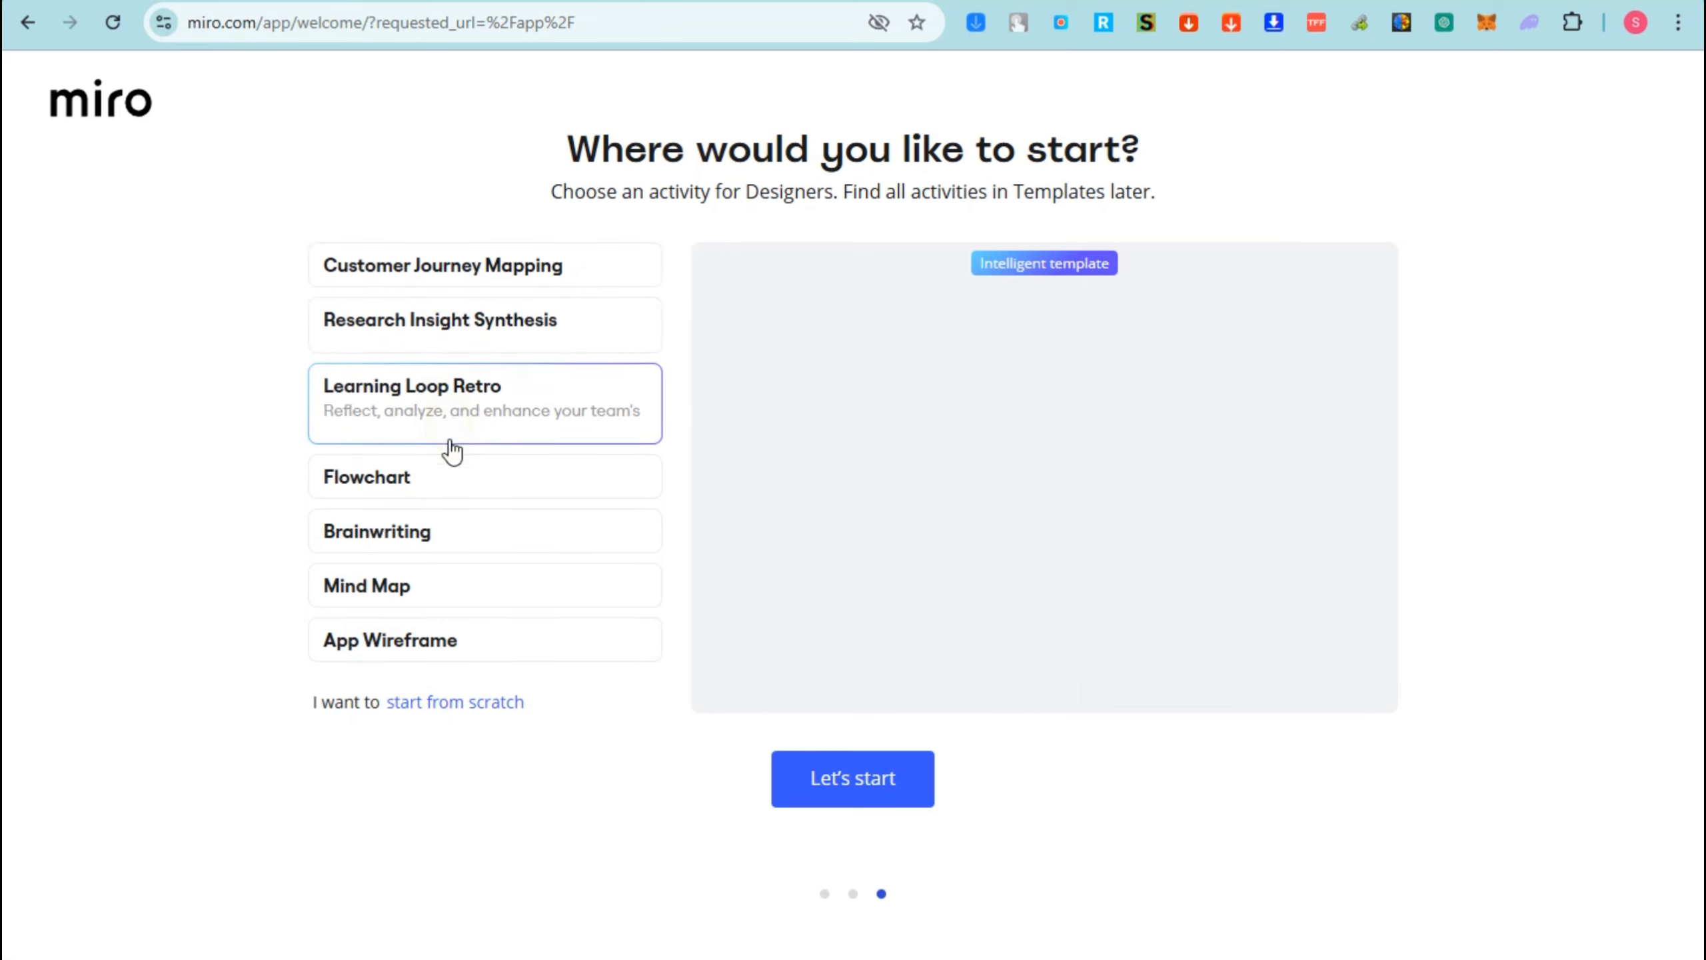
pyautogui.click(439, 488)
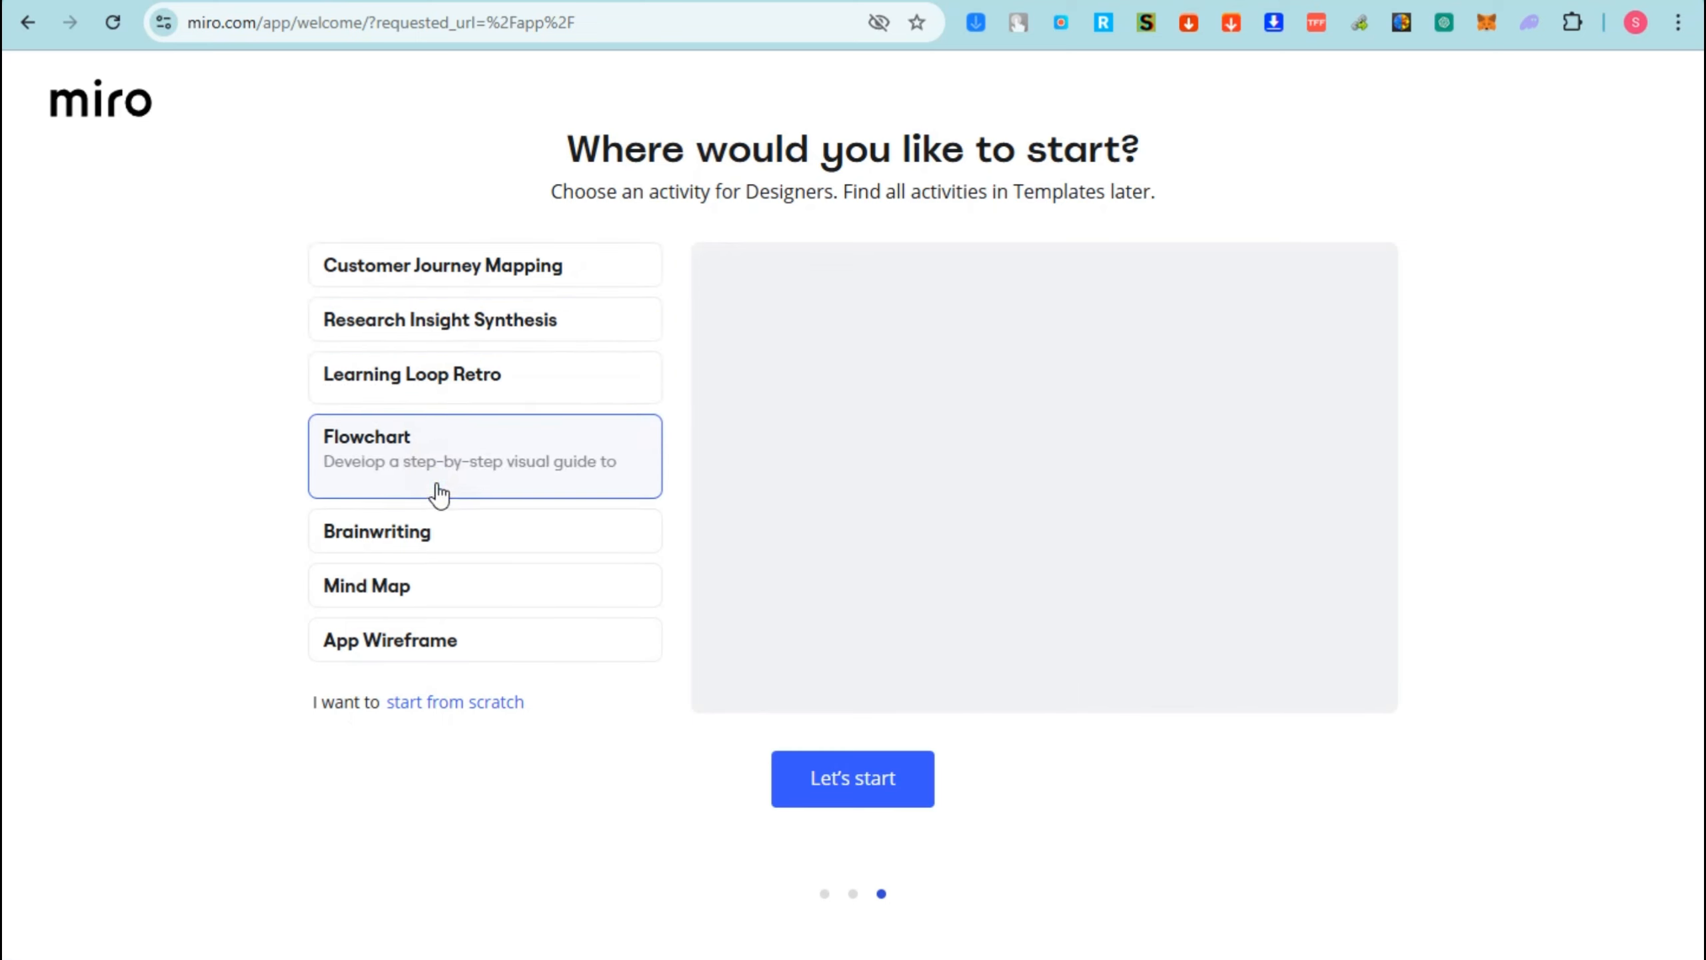
pyautogui.click(436, 543)
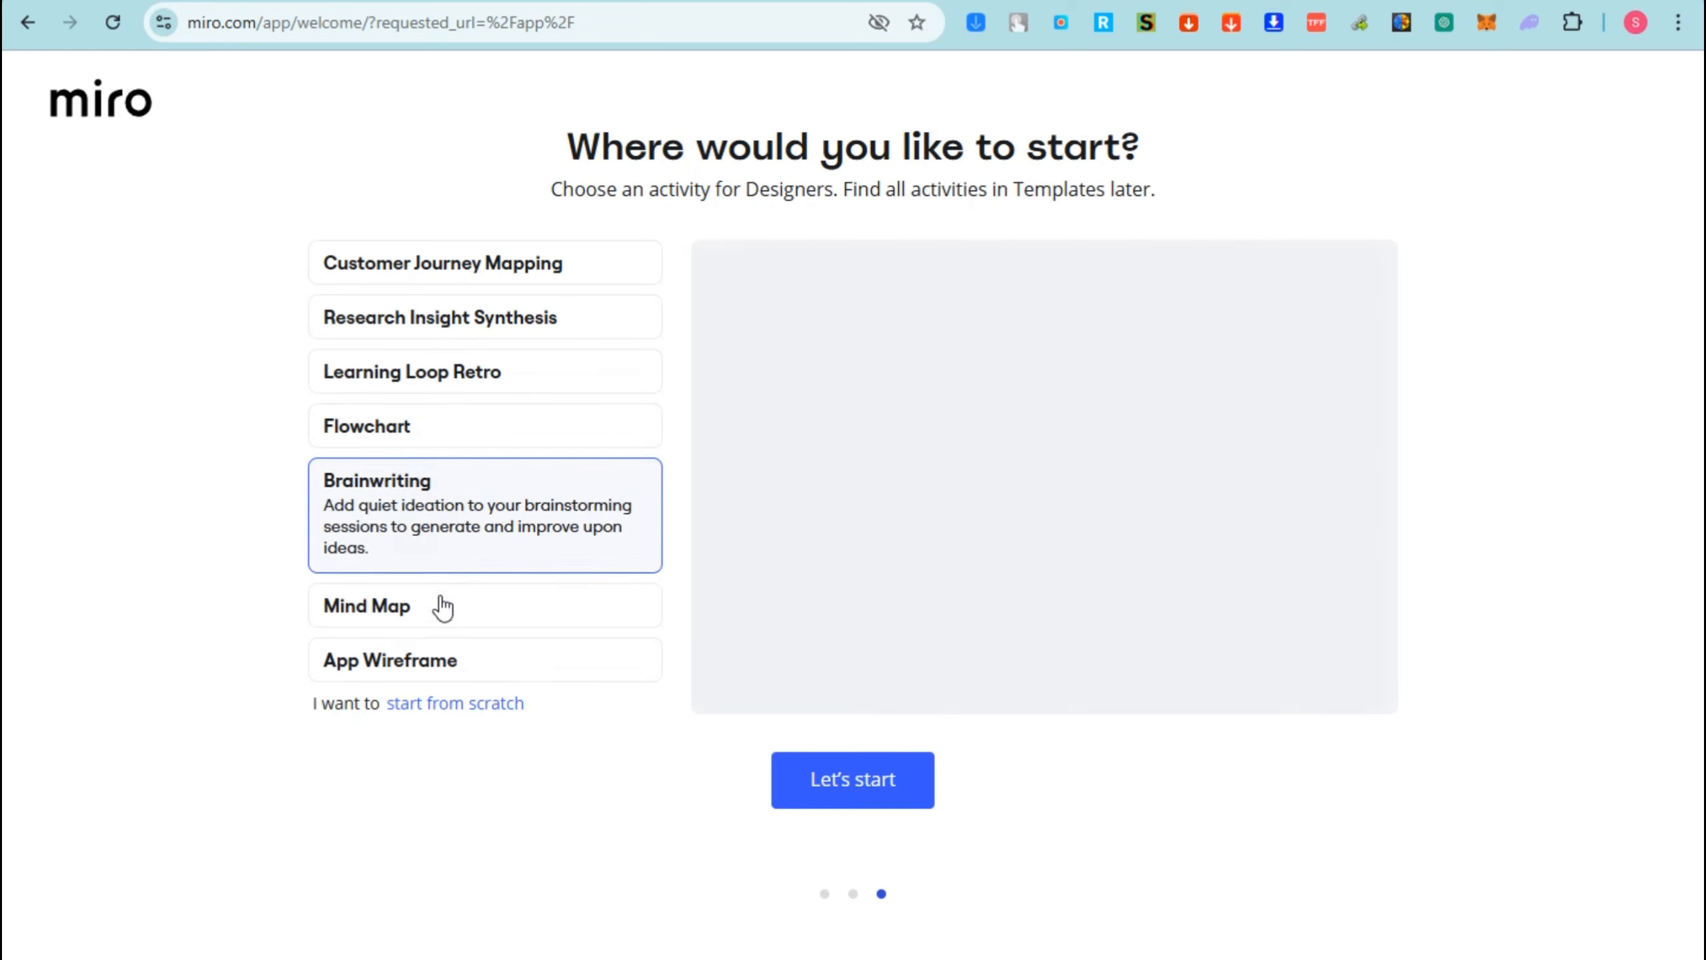
pyautogui.click(435, 608)
pyautogui.click(438, 638)
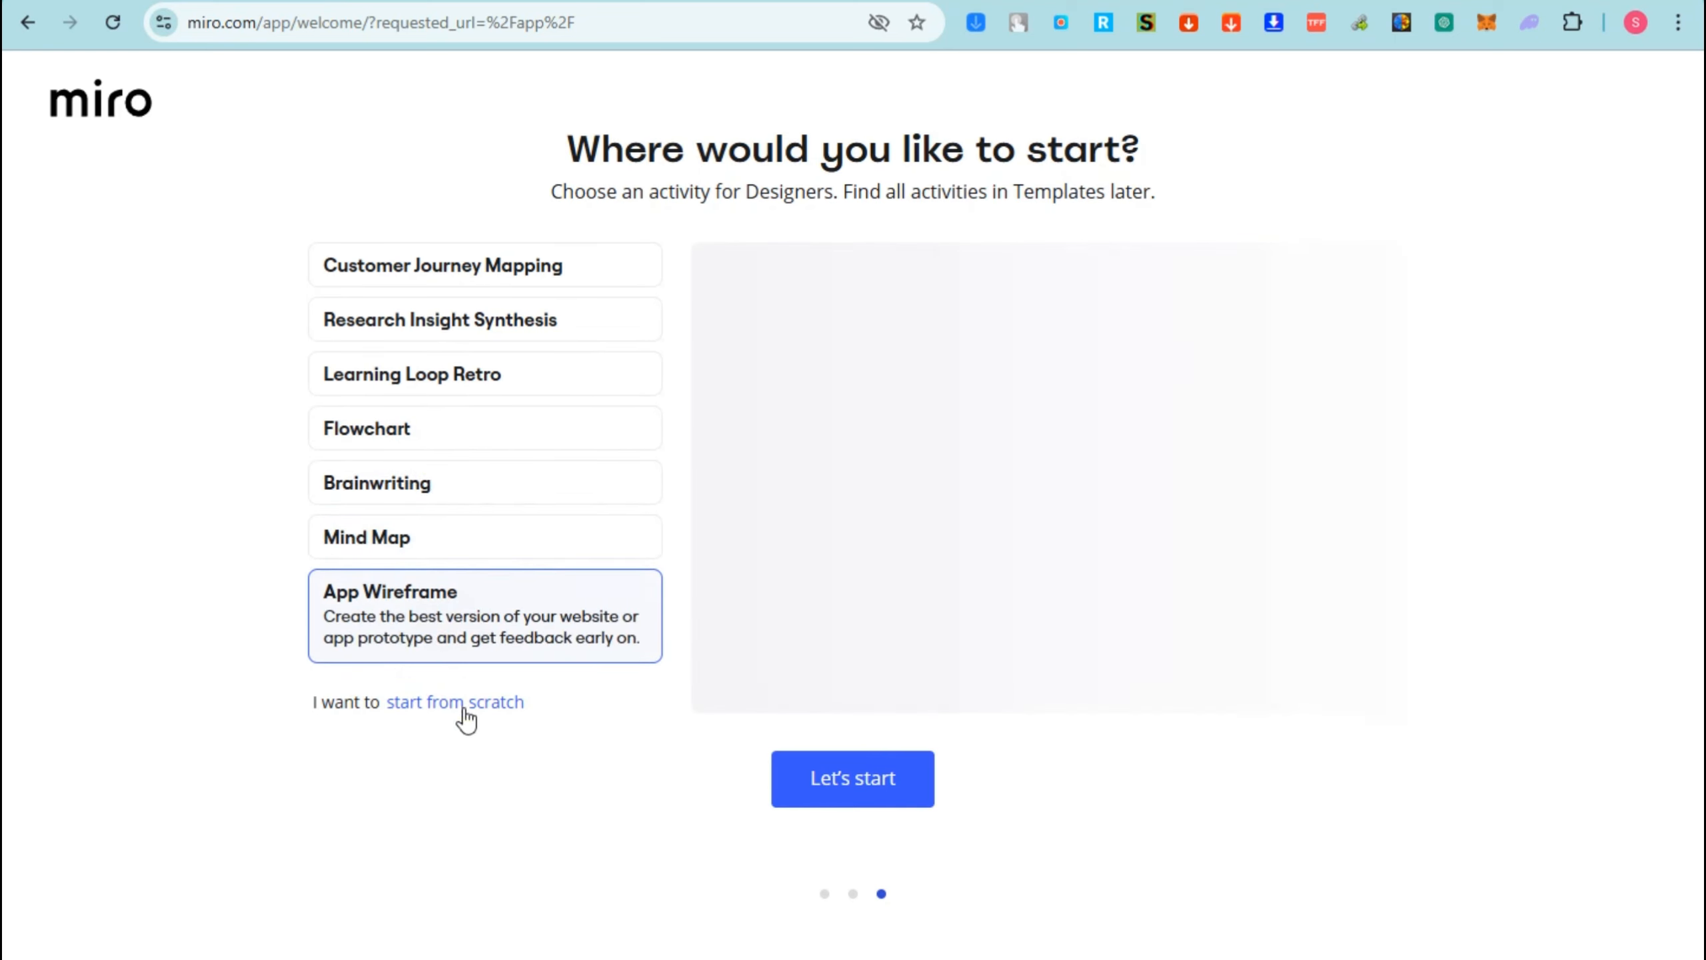
pyautogui.click(463, 703)
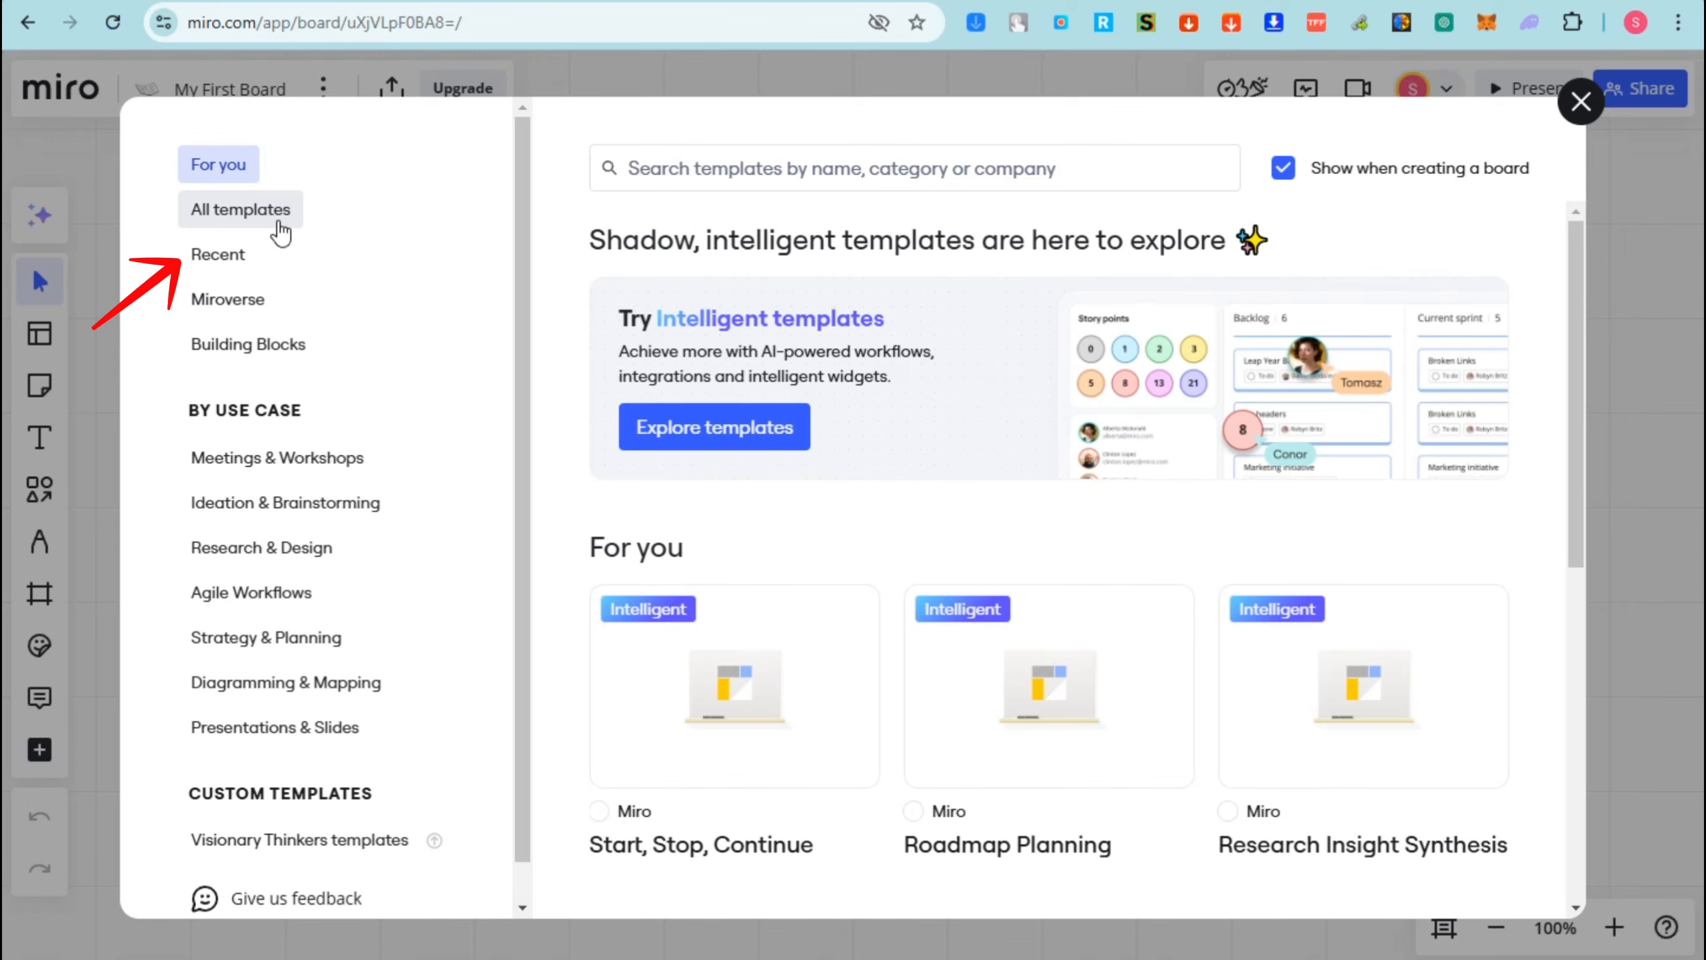
# - Browse the All templates, Recent and Miroverse sections, then close the template gallery
pyautogui.click(281, 232)
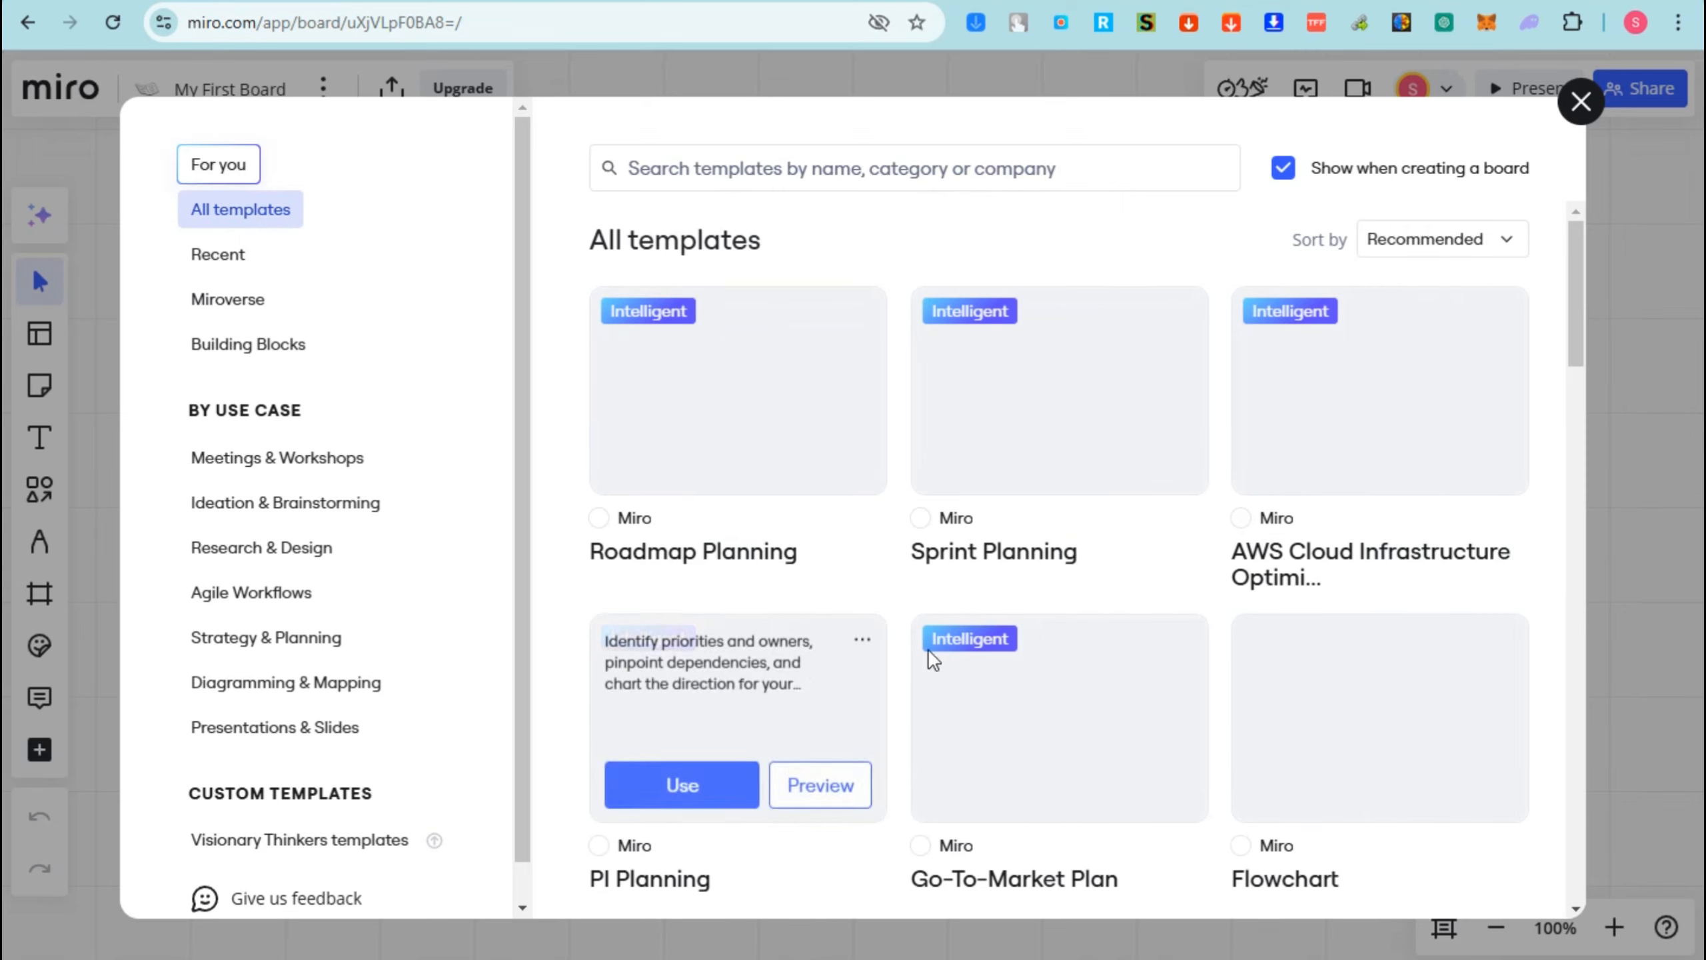
pyautogui.scroll(-5, 1158, 647)
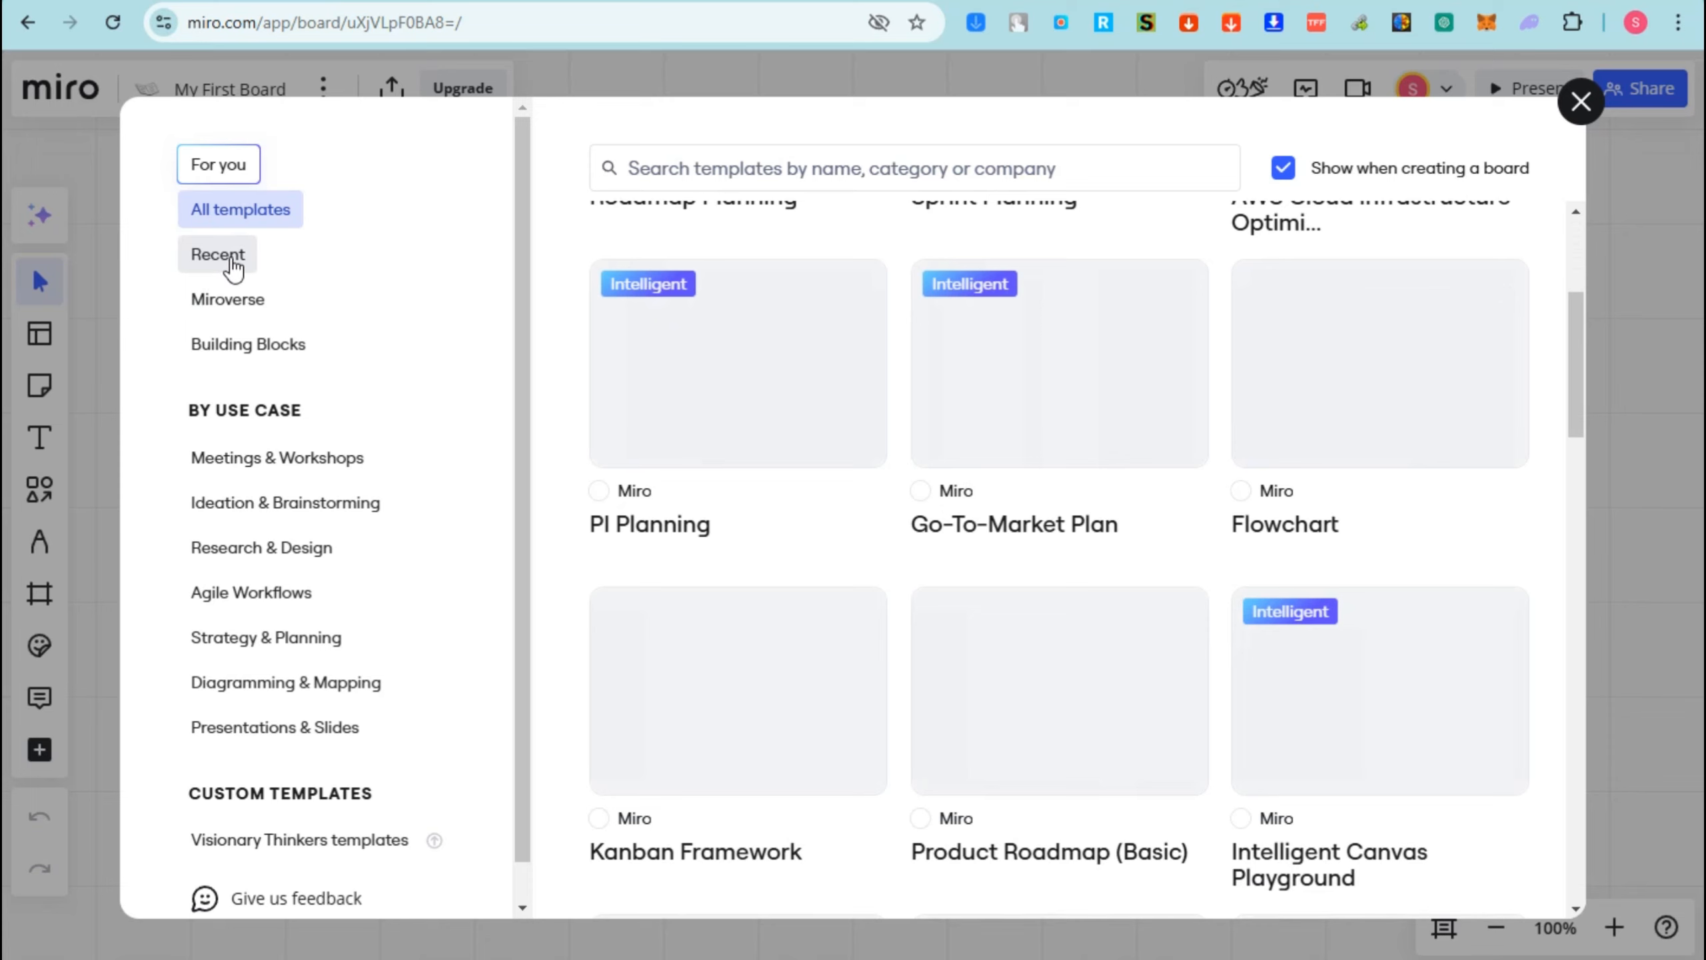
pyautogui.click(233, 267)
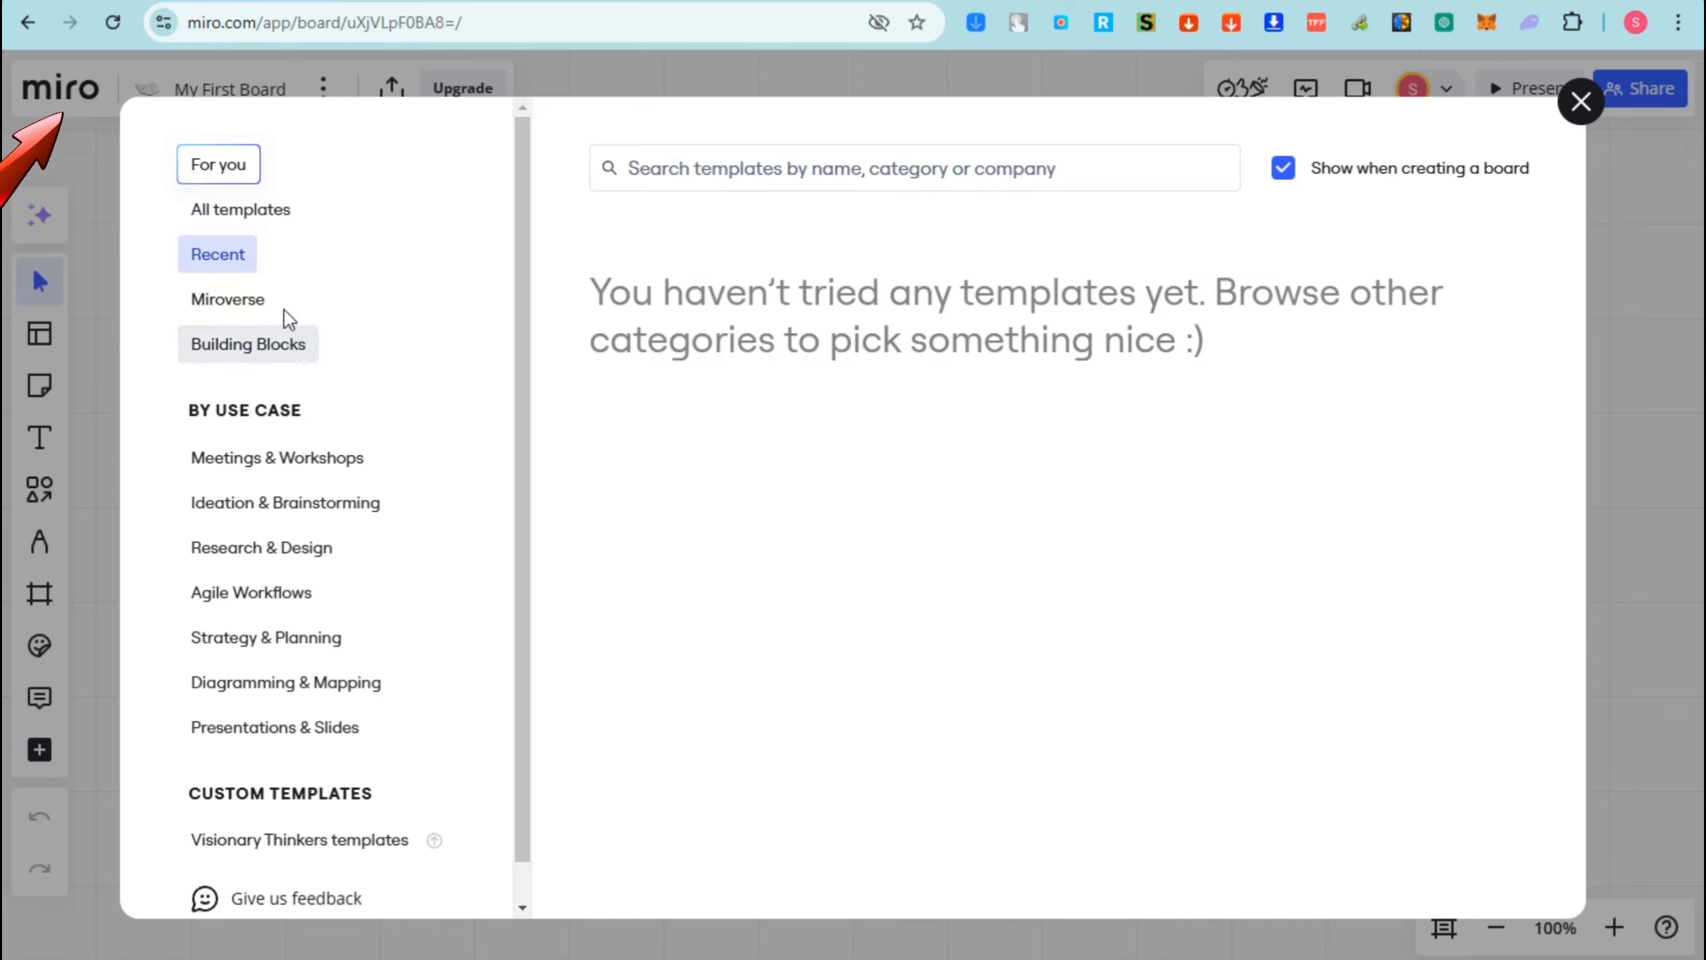
pyautogui.click(281, 309)
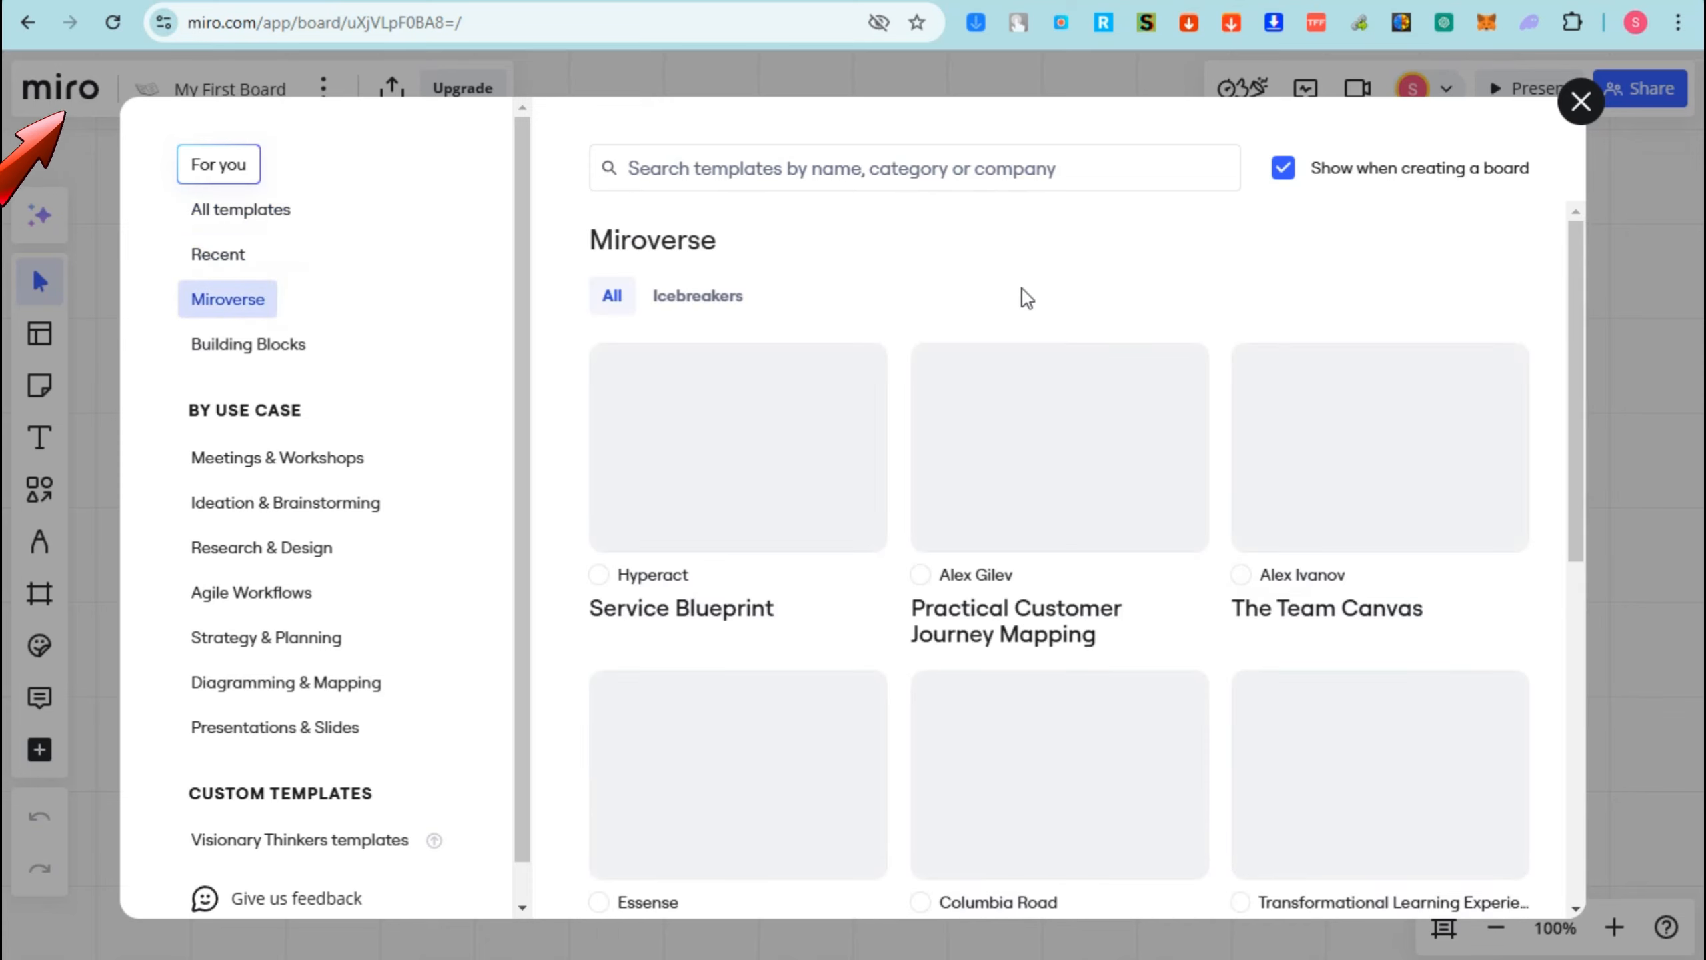
pyautogui.press('Escape')
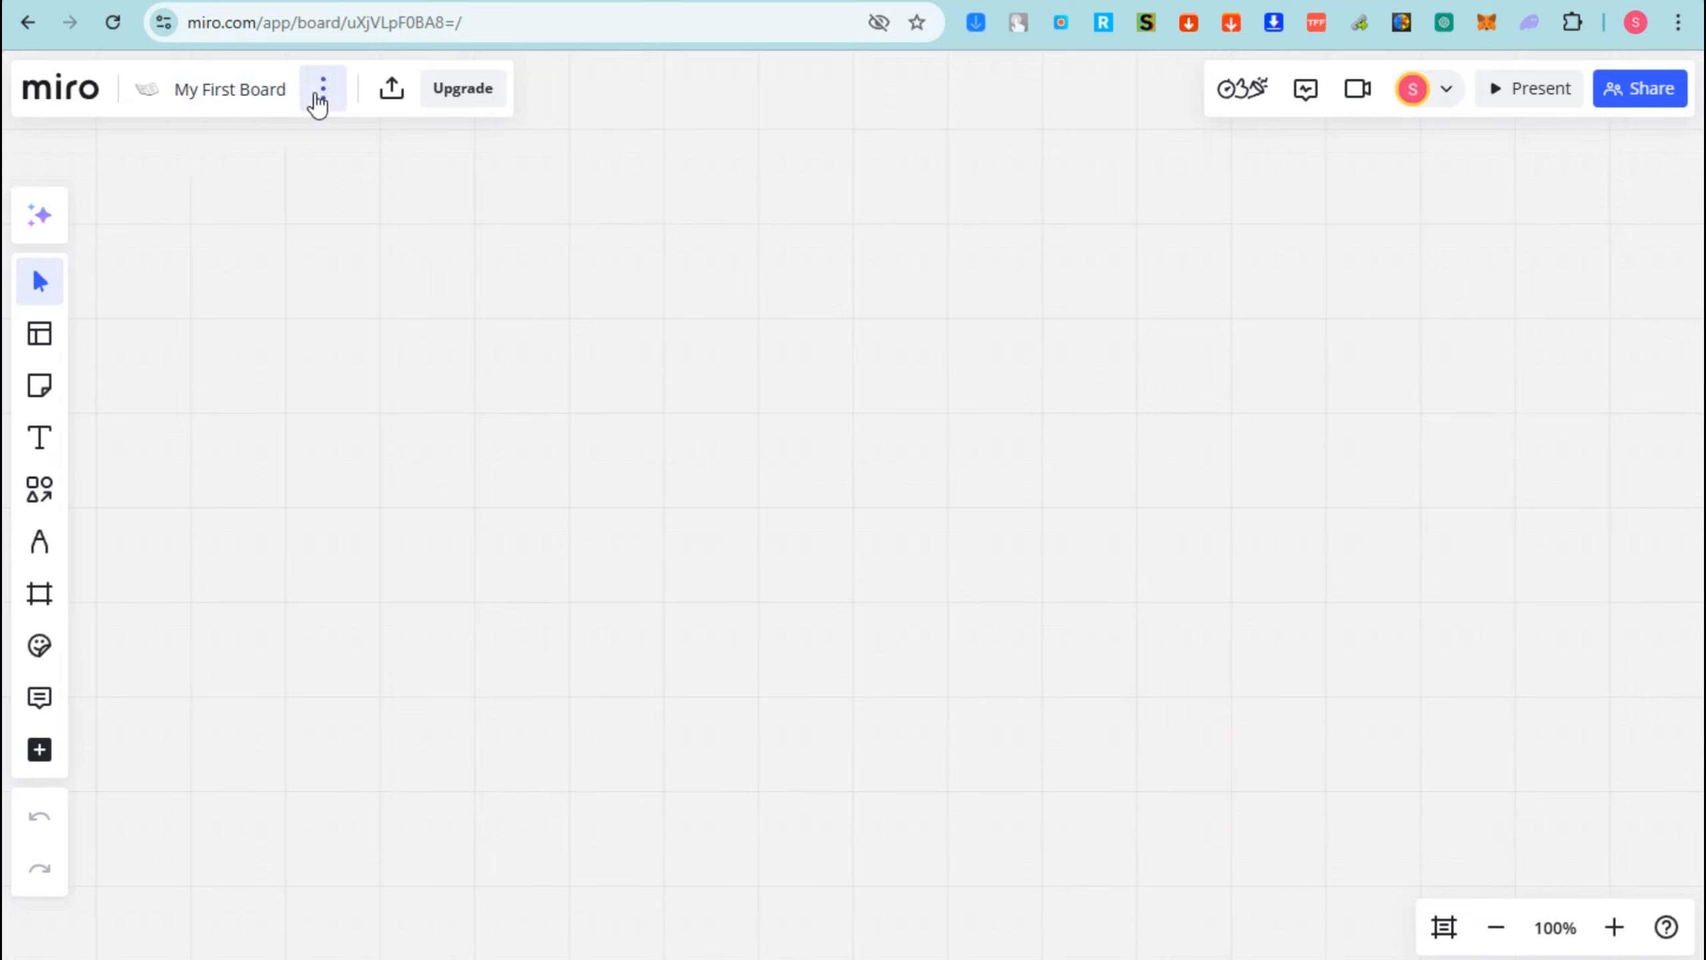
# - Look through the board menu's Board, Edit, View > Grid and Preferences submenus
pyautogui.click(318, 101)
pyautogui.moveTo(376, 176)
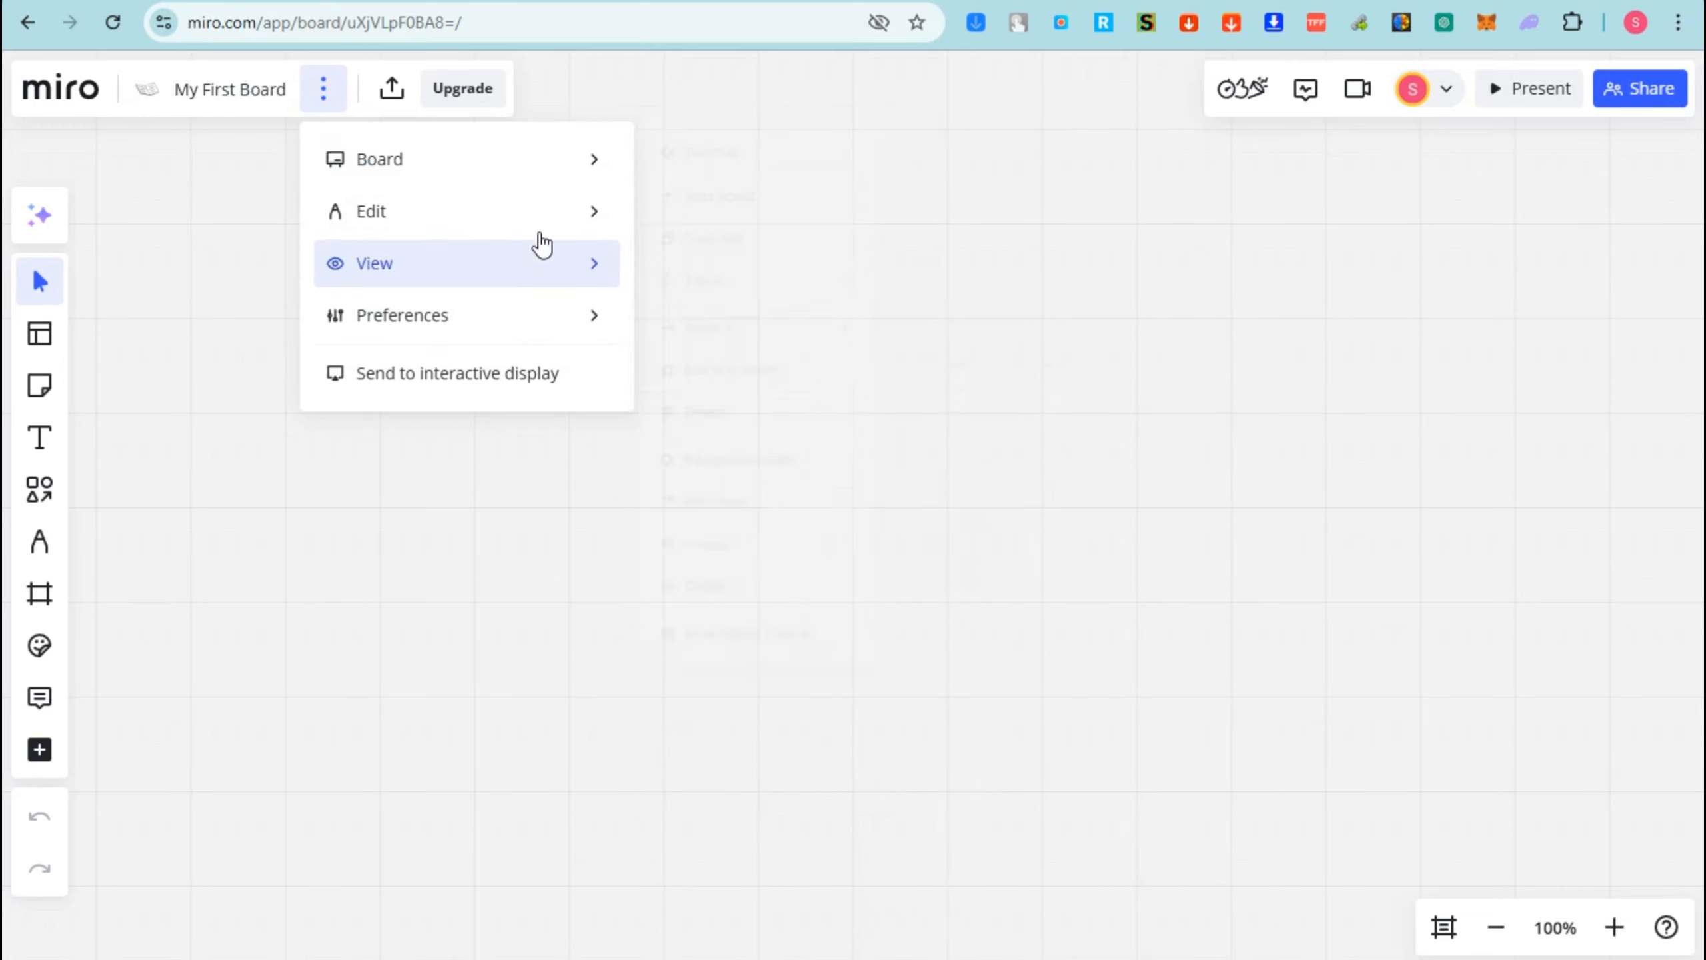
pyautogui.moveTo(541, 236)
pyautogui.moveTo(525, 272)
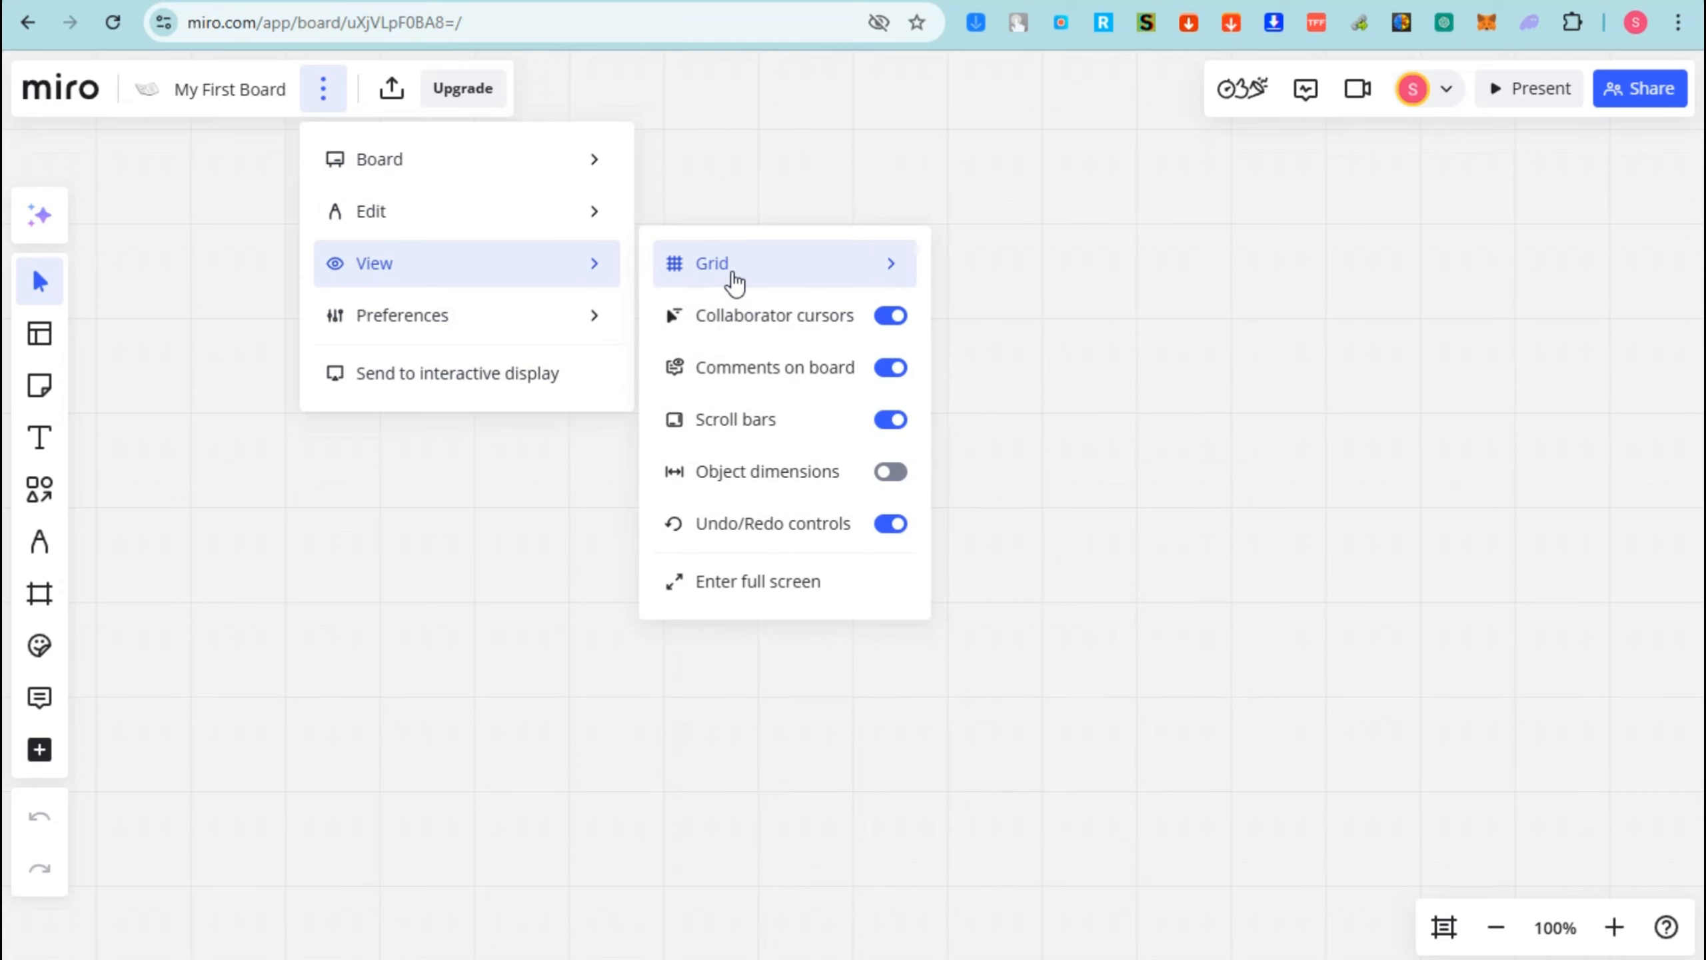
pyautogui.moveTo(737, 279)
pyautogui.moveTo(529, 320)
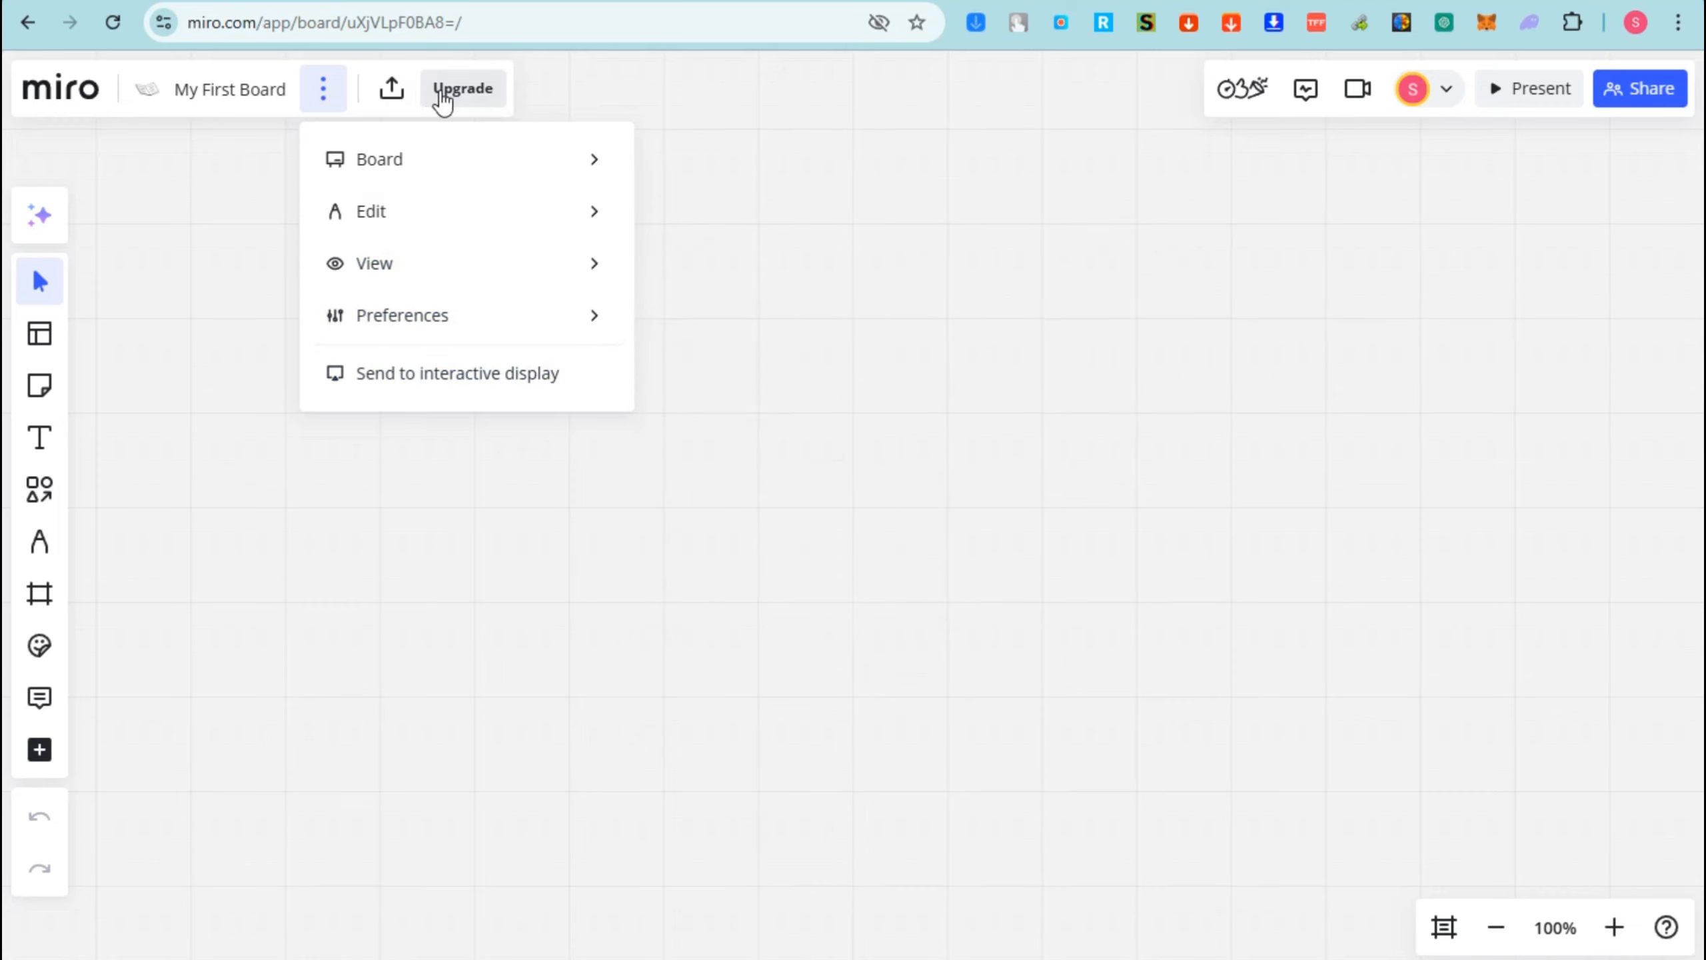
# - Review the Starter ($16), Business ($32) and Enterprise upgrade plans, then close the pricing overview
pyautogui.click(443, 97)
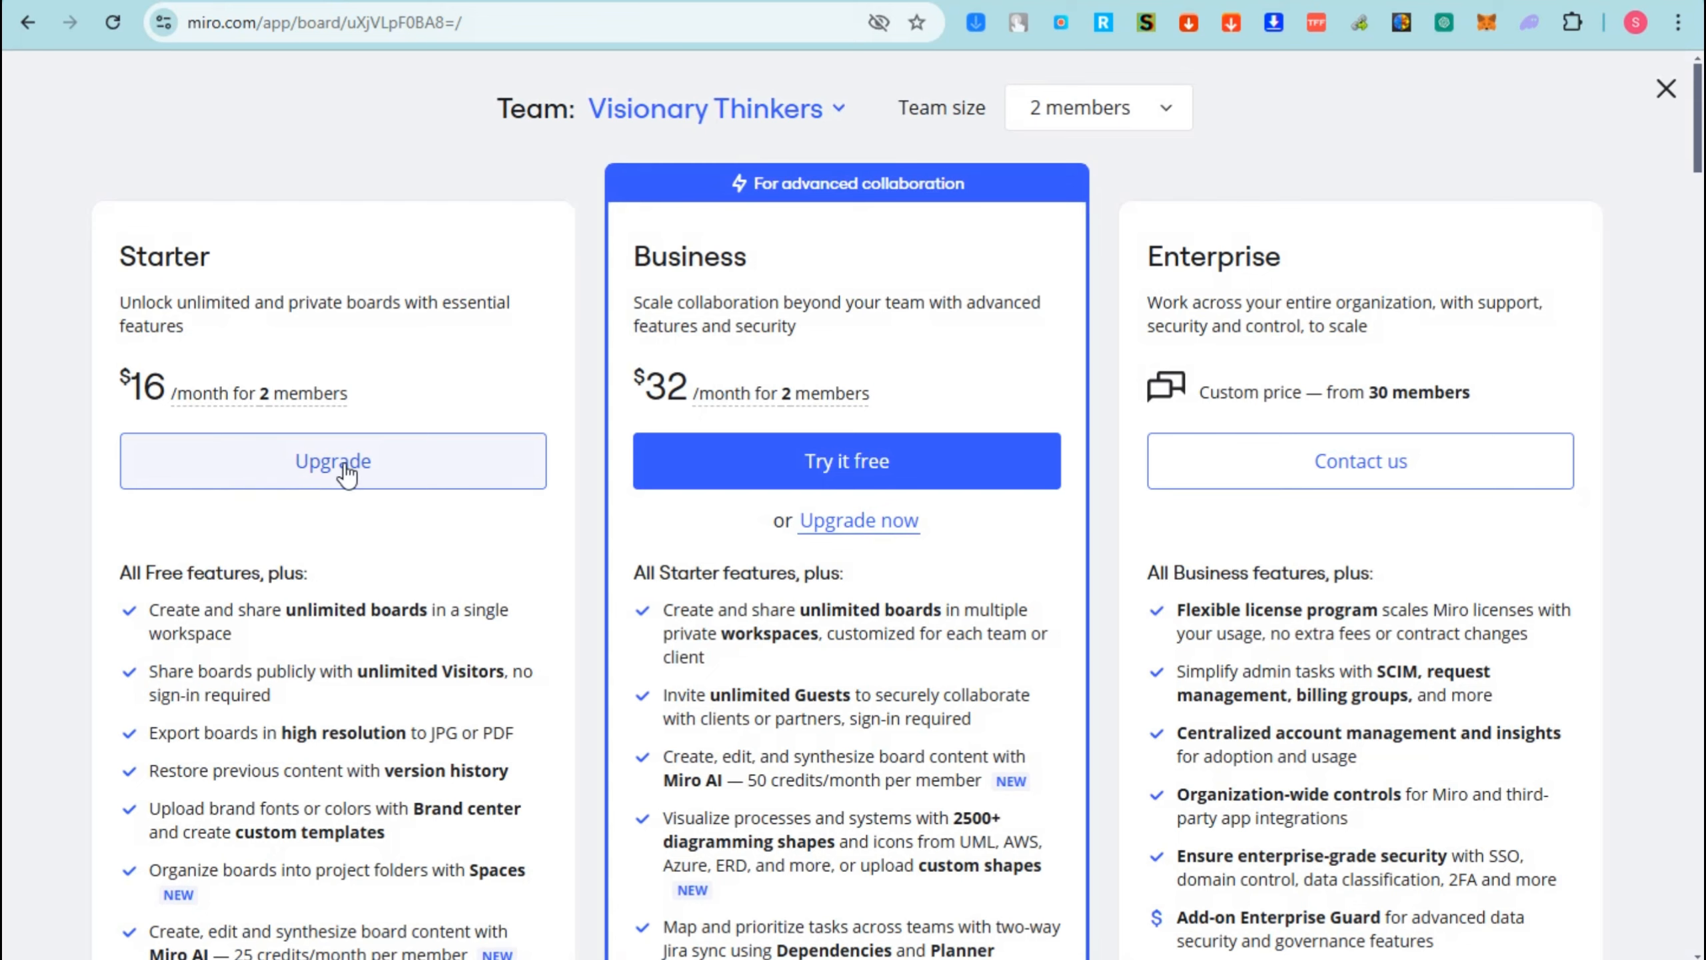
pyautogui.scroll(-6, 336, 558)
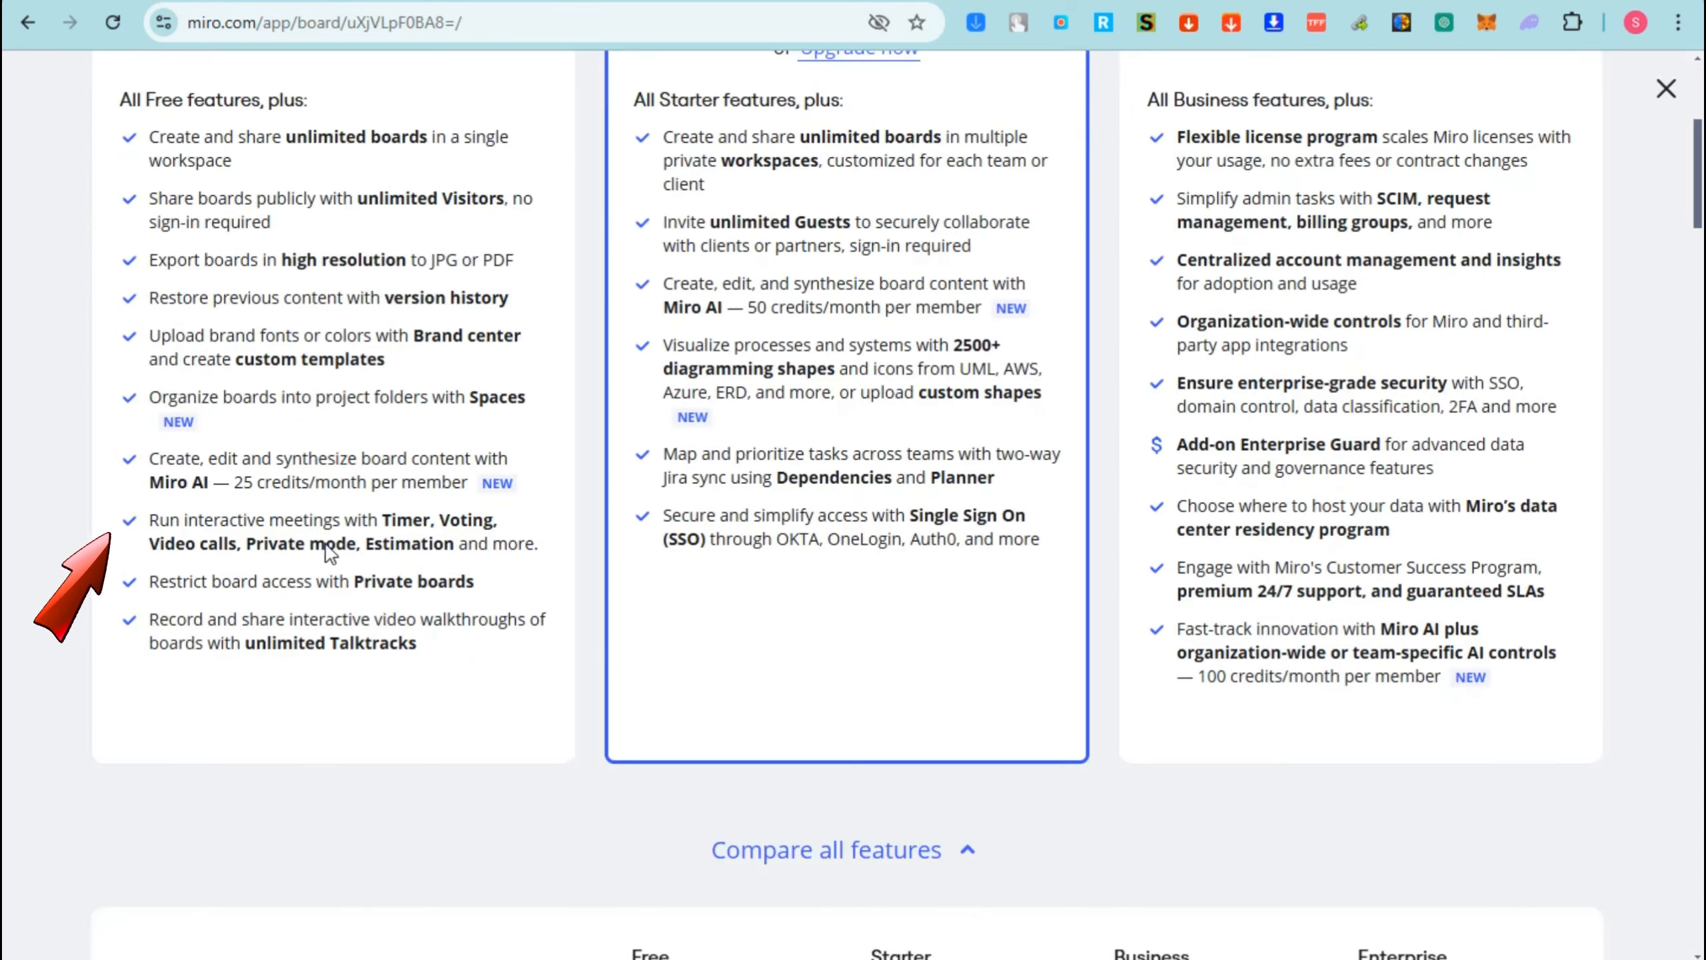
pyautogui.scroll(5, 346, 546)
pyautogui.scroll(1, 780, 247)
pyautogui.scroll(-6, 806, 531)
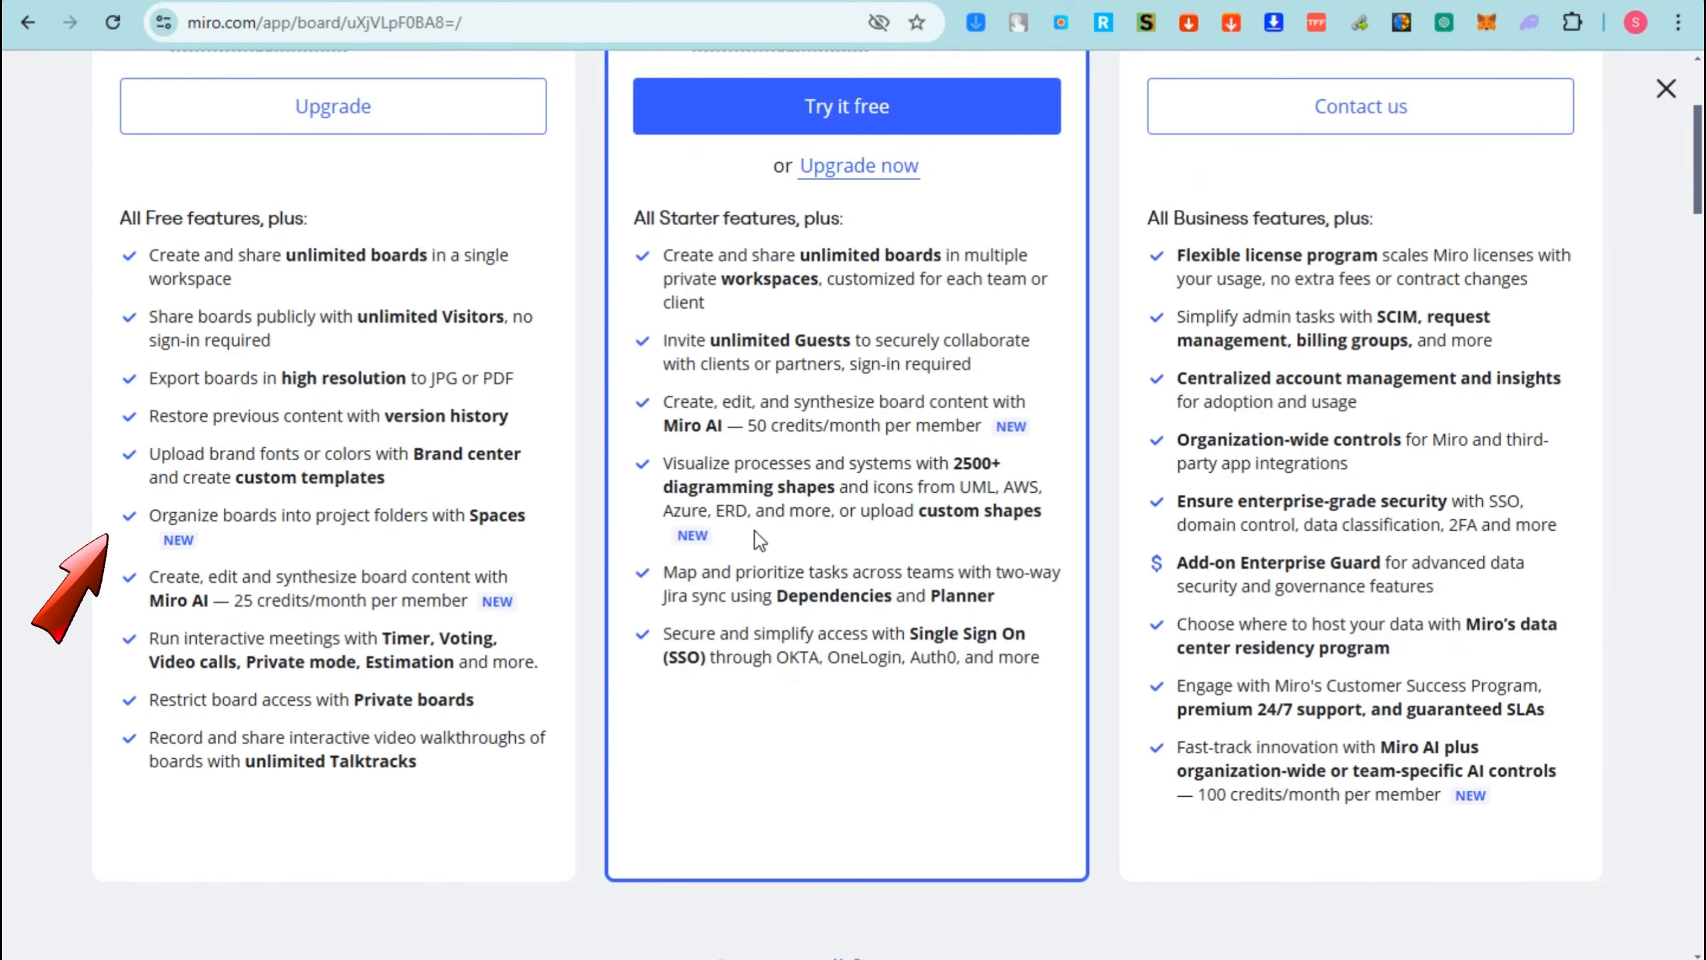
pyautogui.scroll(2, 910, 454)
pyautogui.scroll(5, 910, 454)
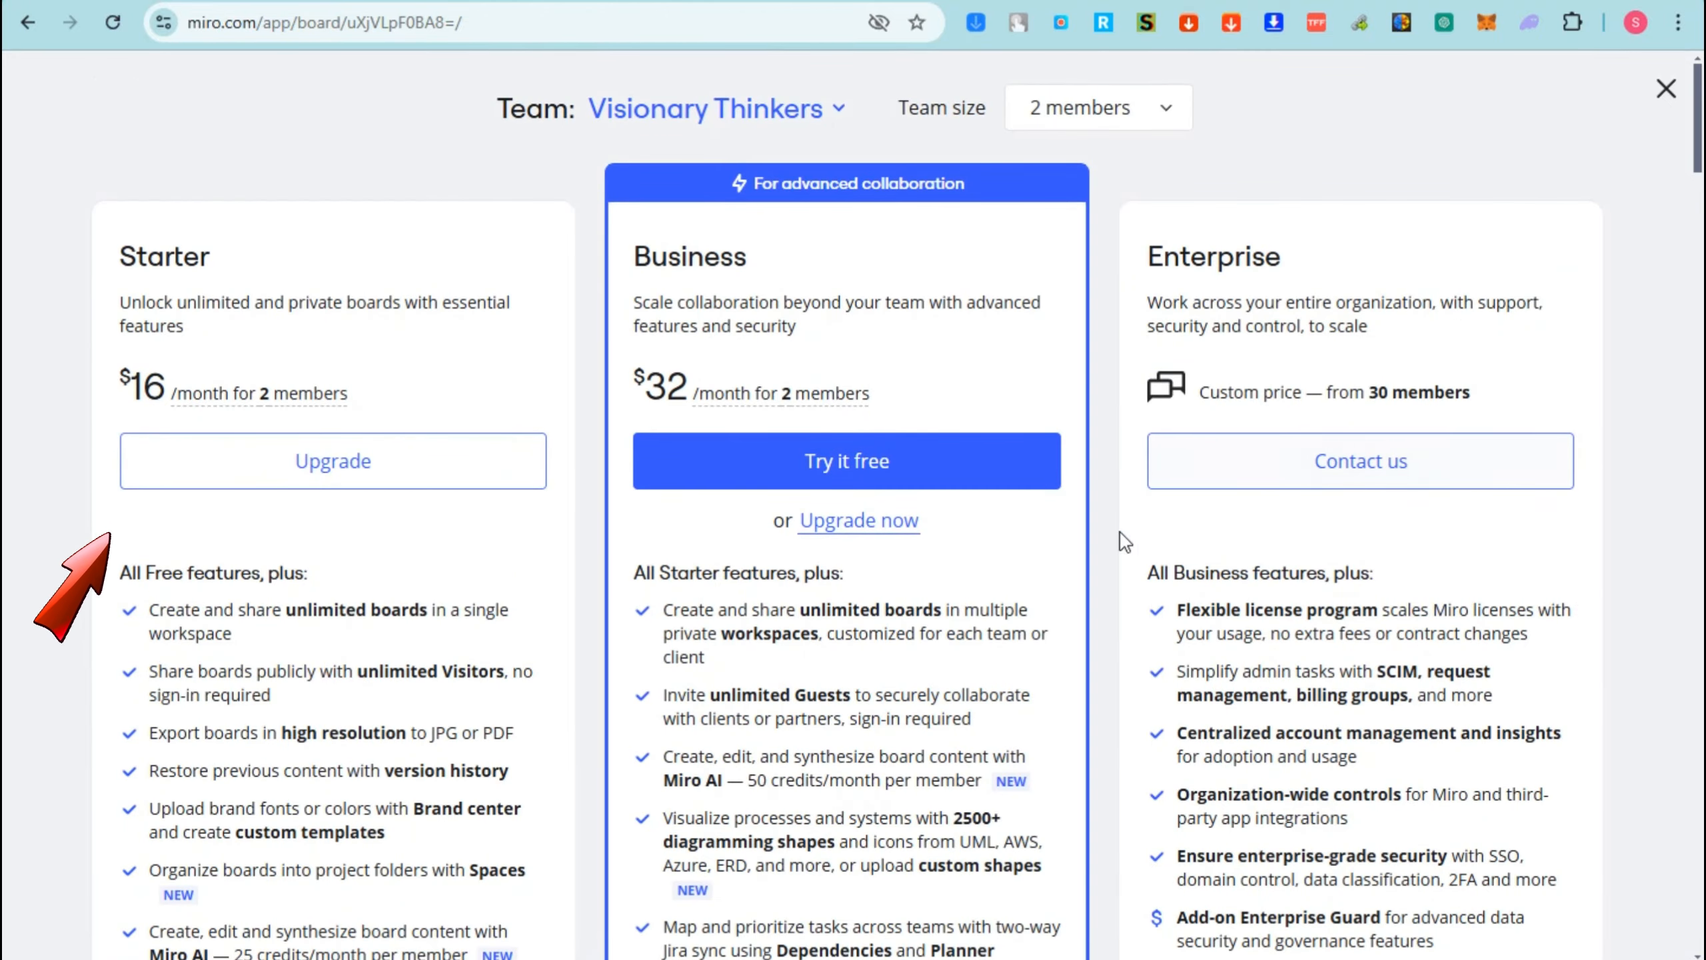
pyautogui.click(1665, 91)
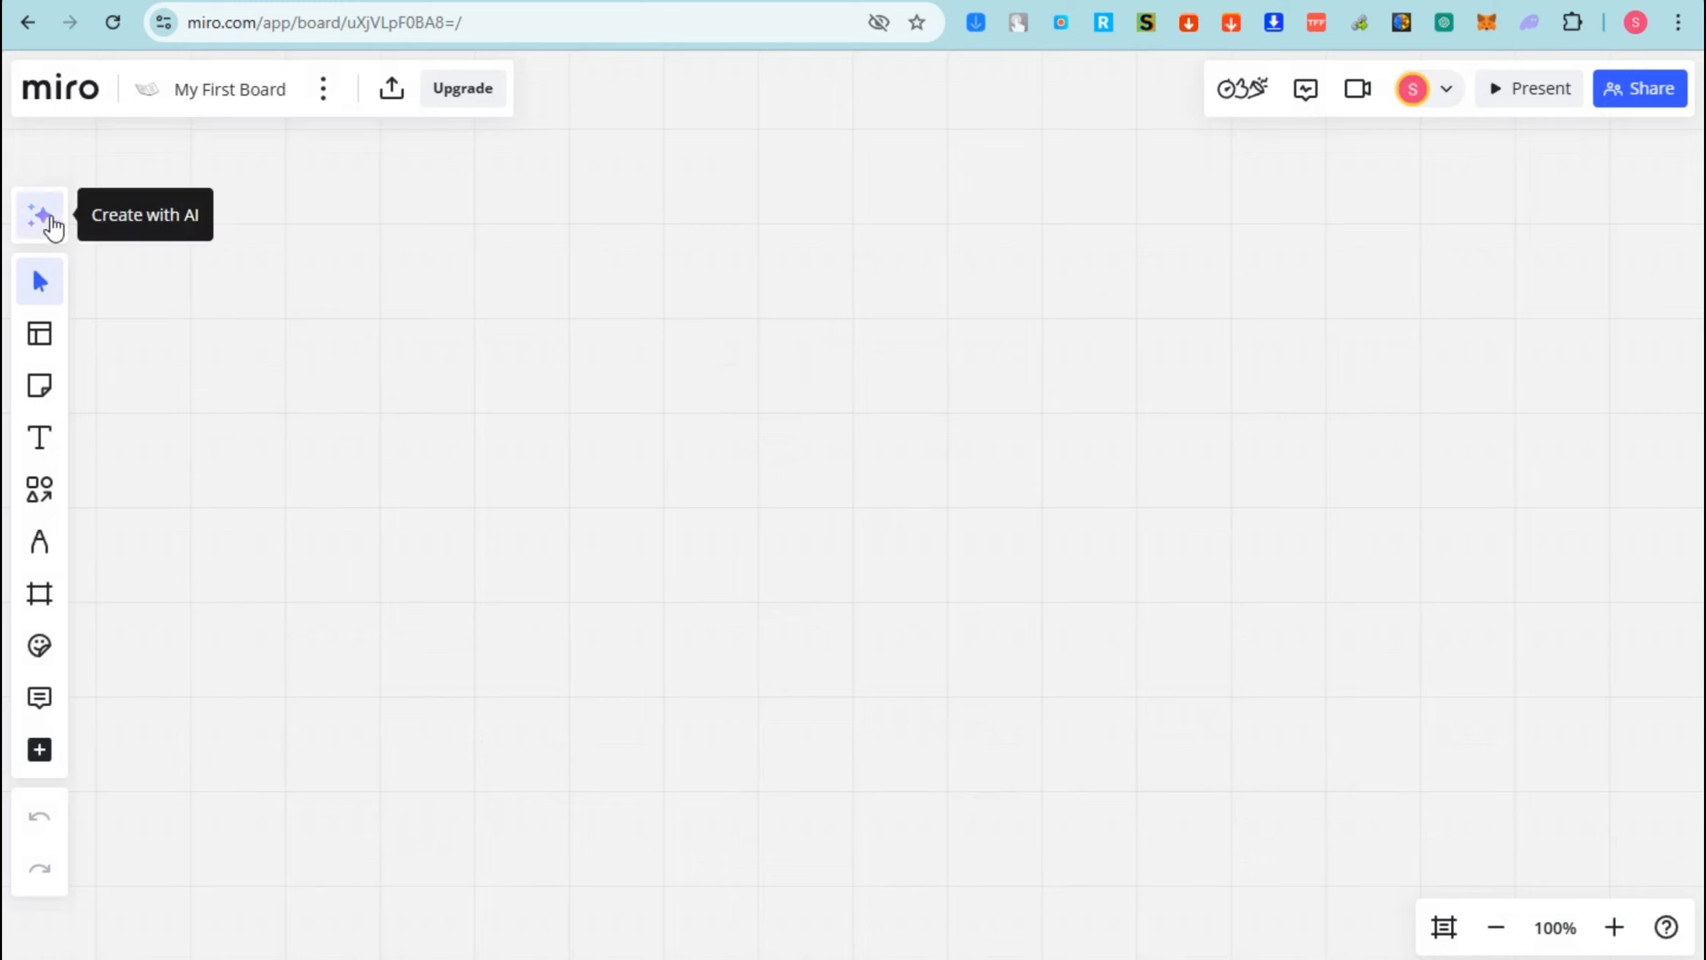
pyautogui.click(53, 227)
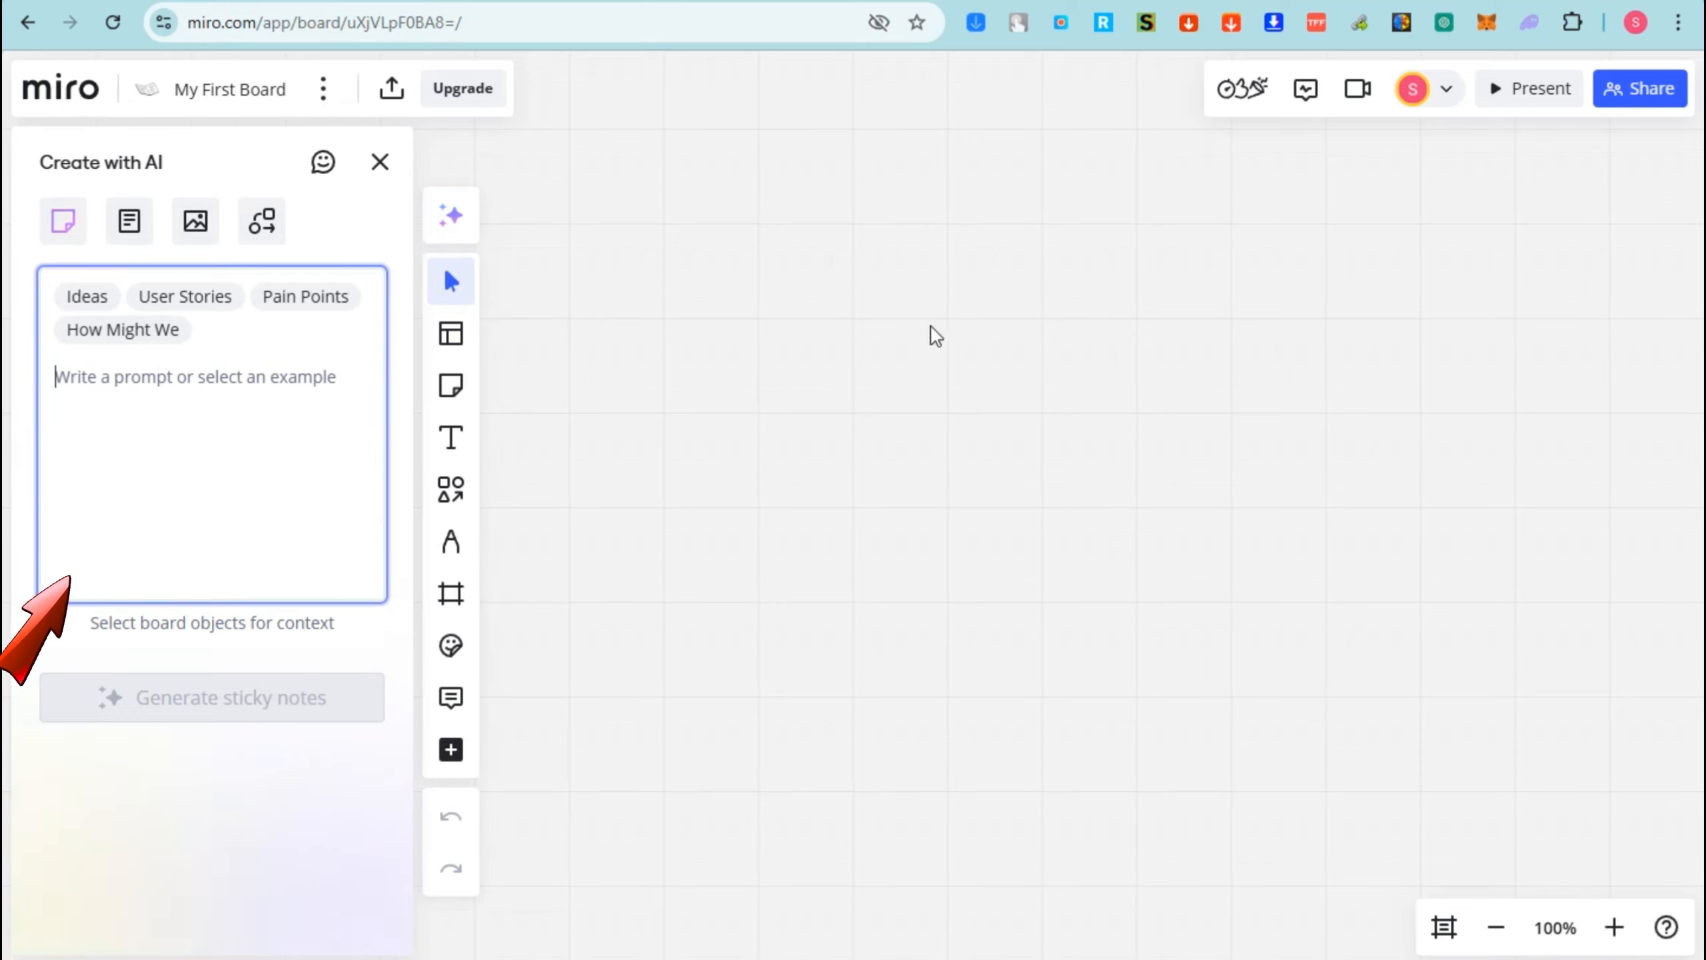
pyautogui.click(380, 162)
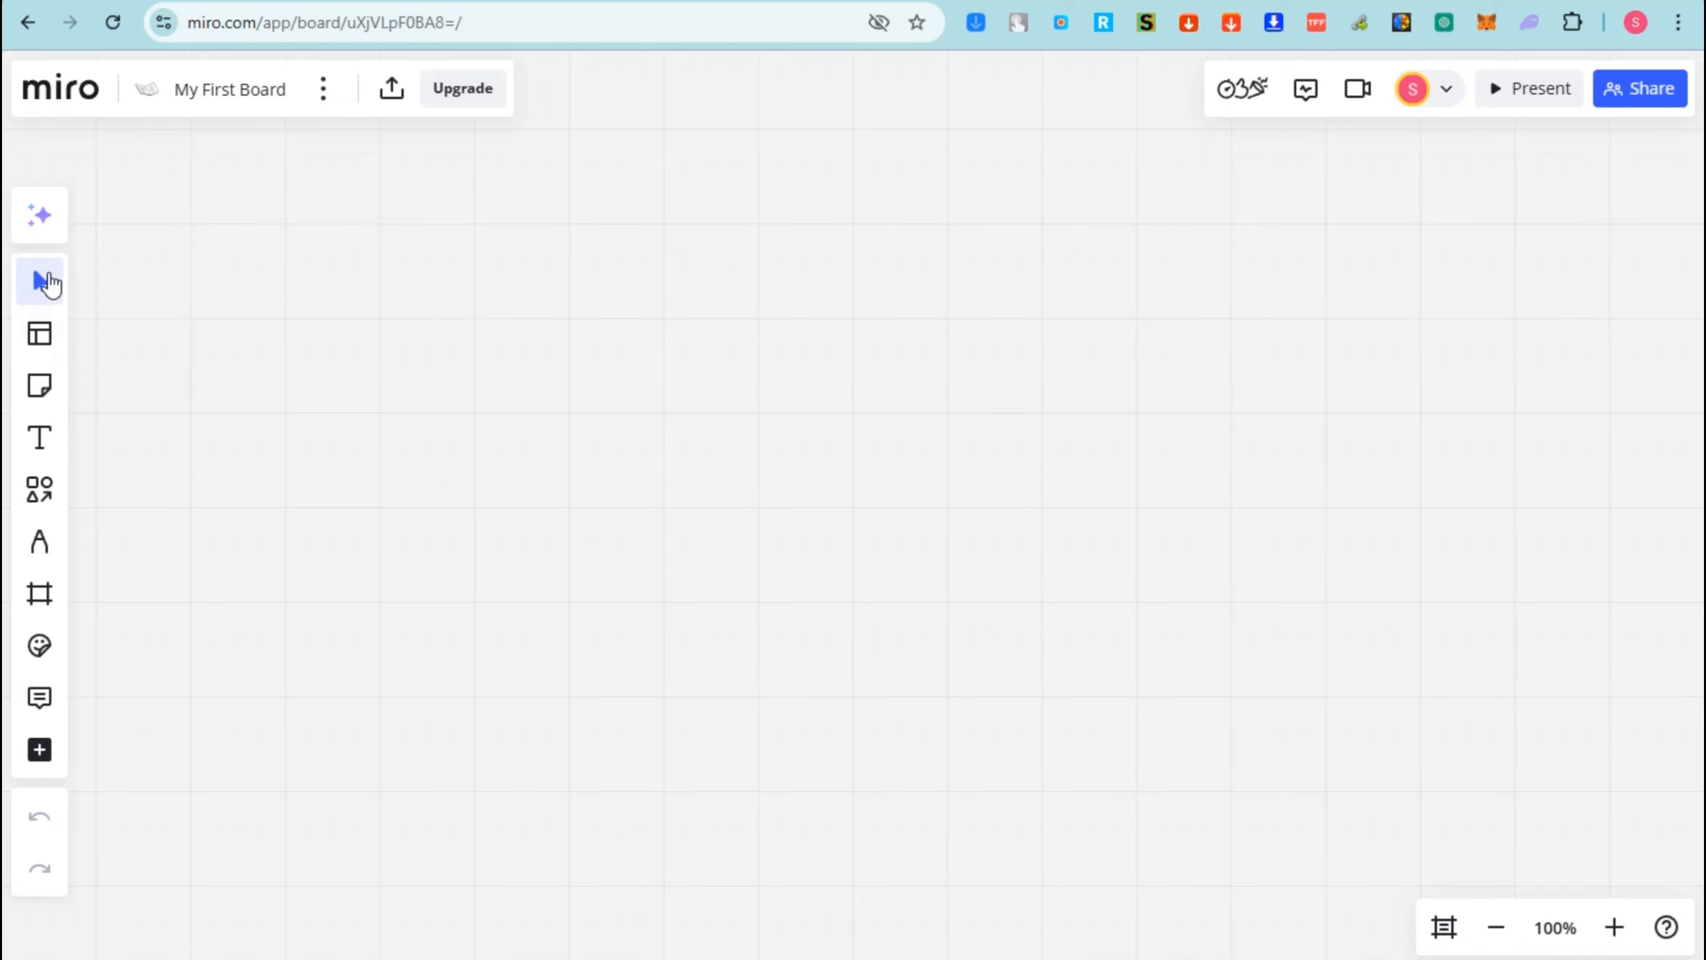
pyautogui.click(48, 340)
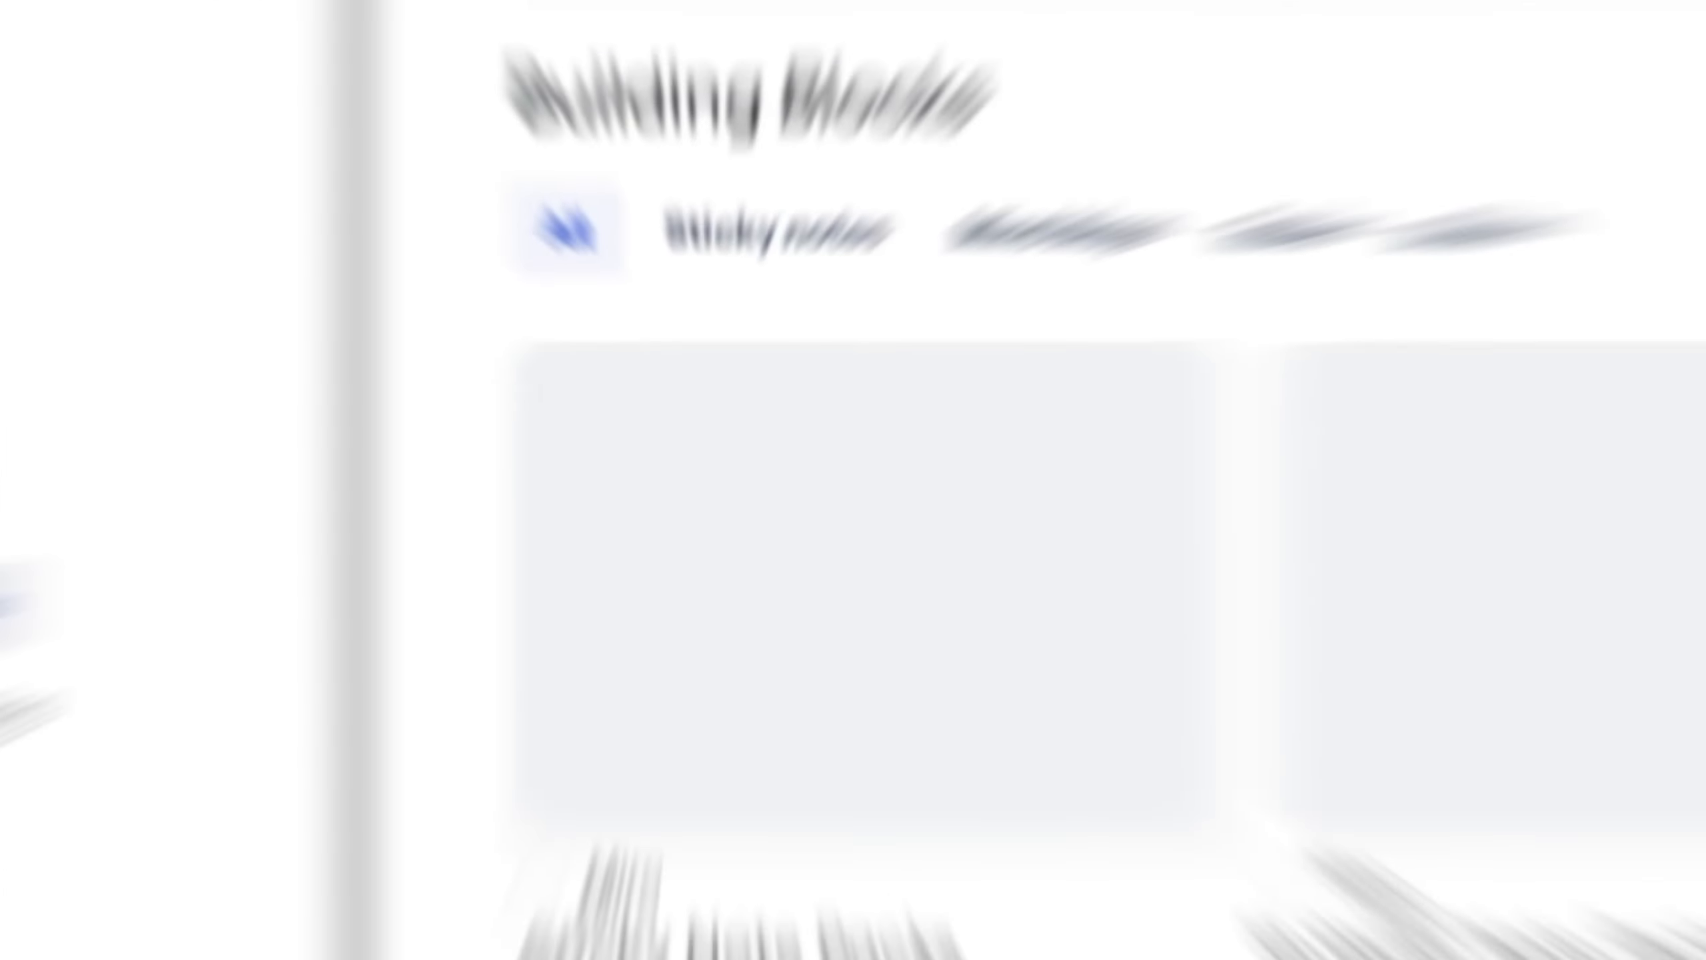
pyautogui.click(272, 458)
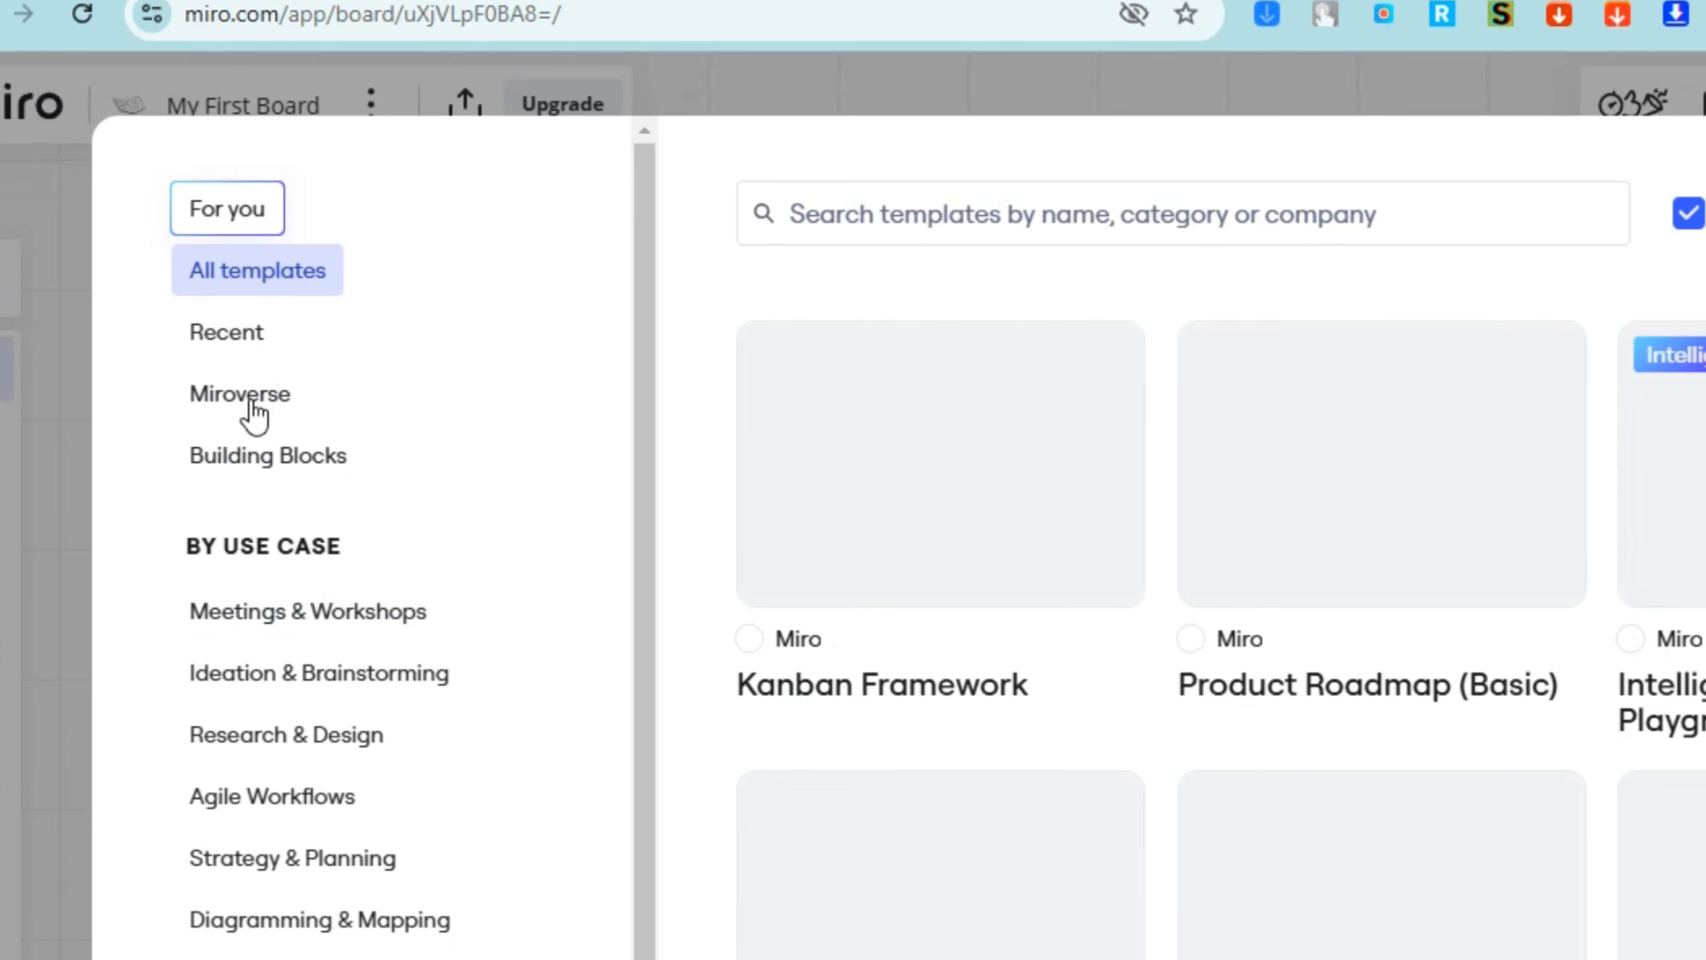
pyautogui.scroll(-1, 212, 581)
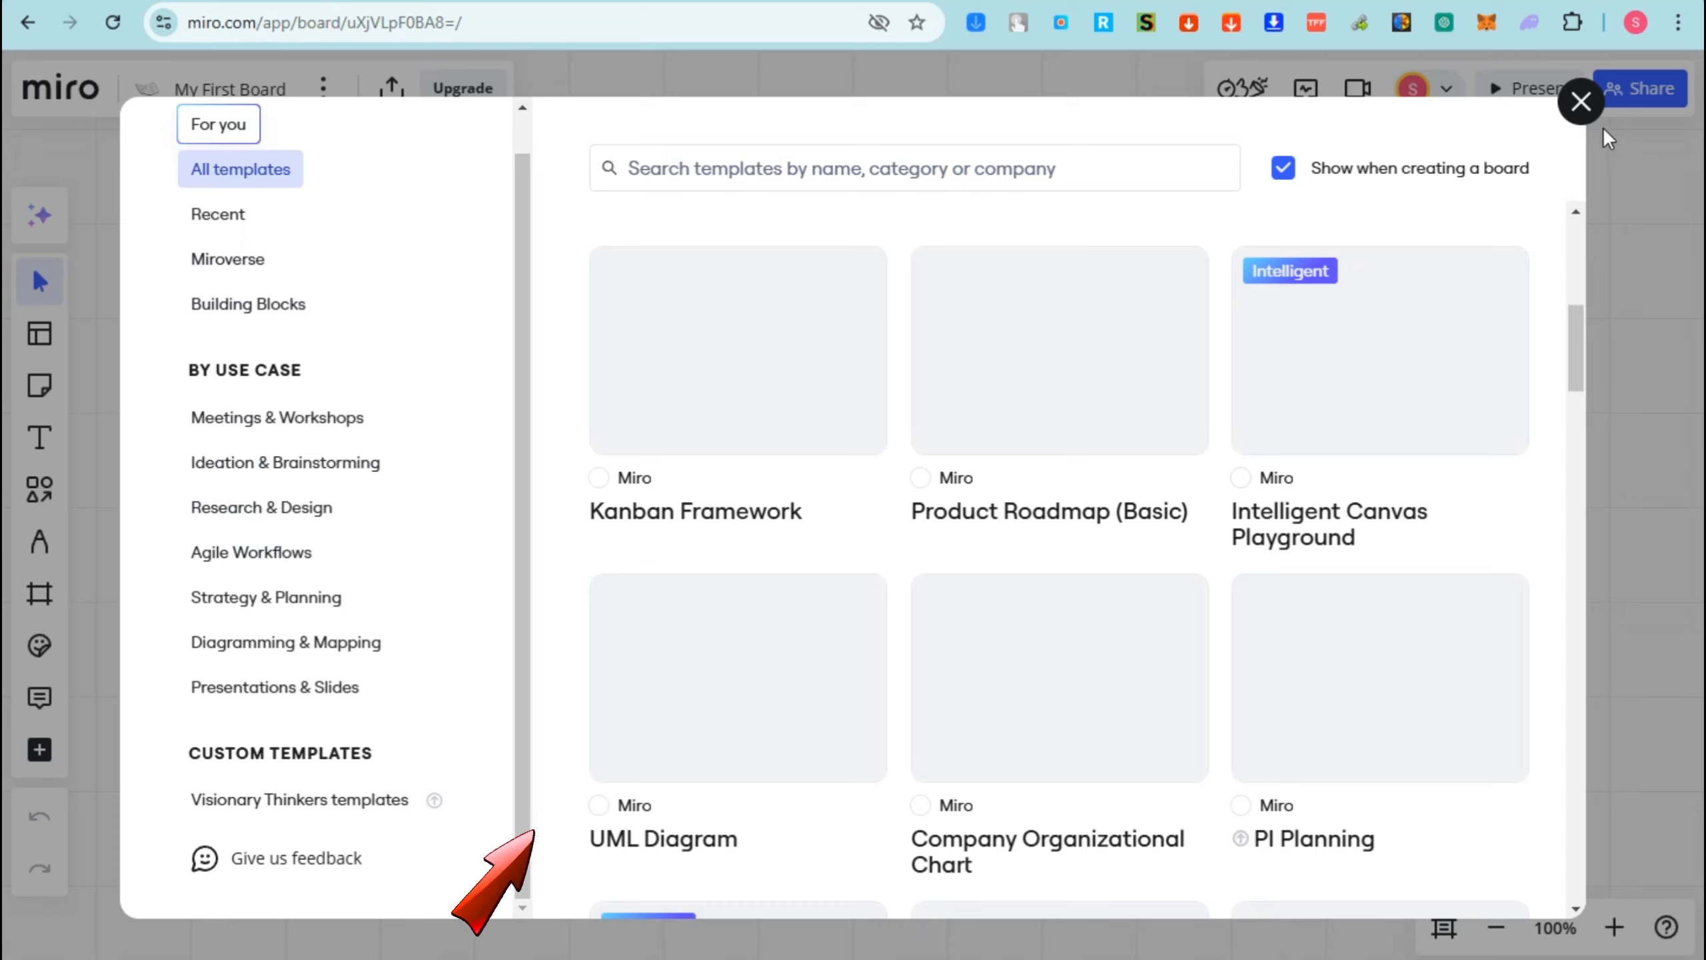
pyautogui.click(1581, 102)
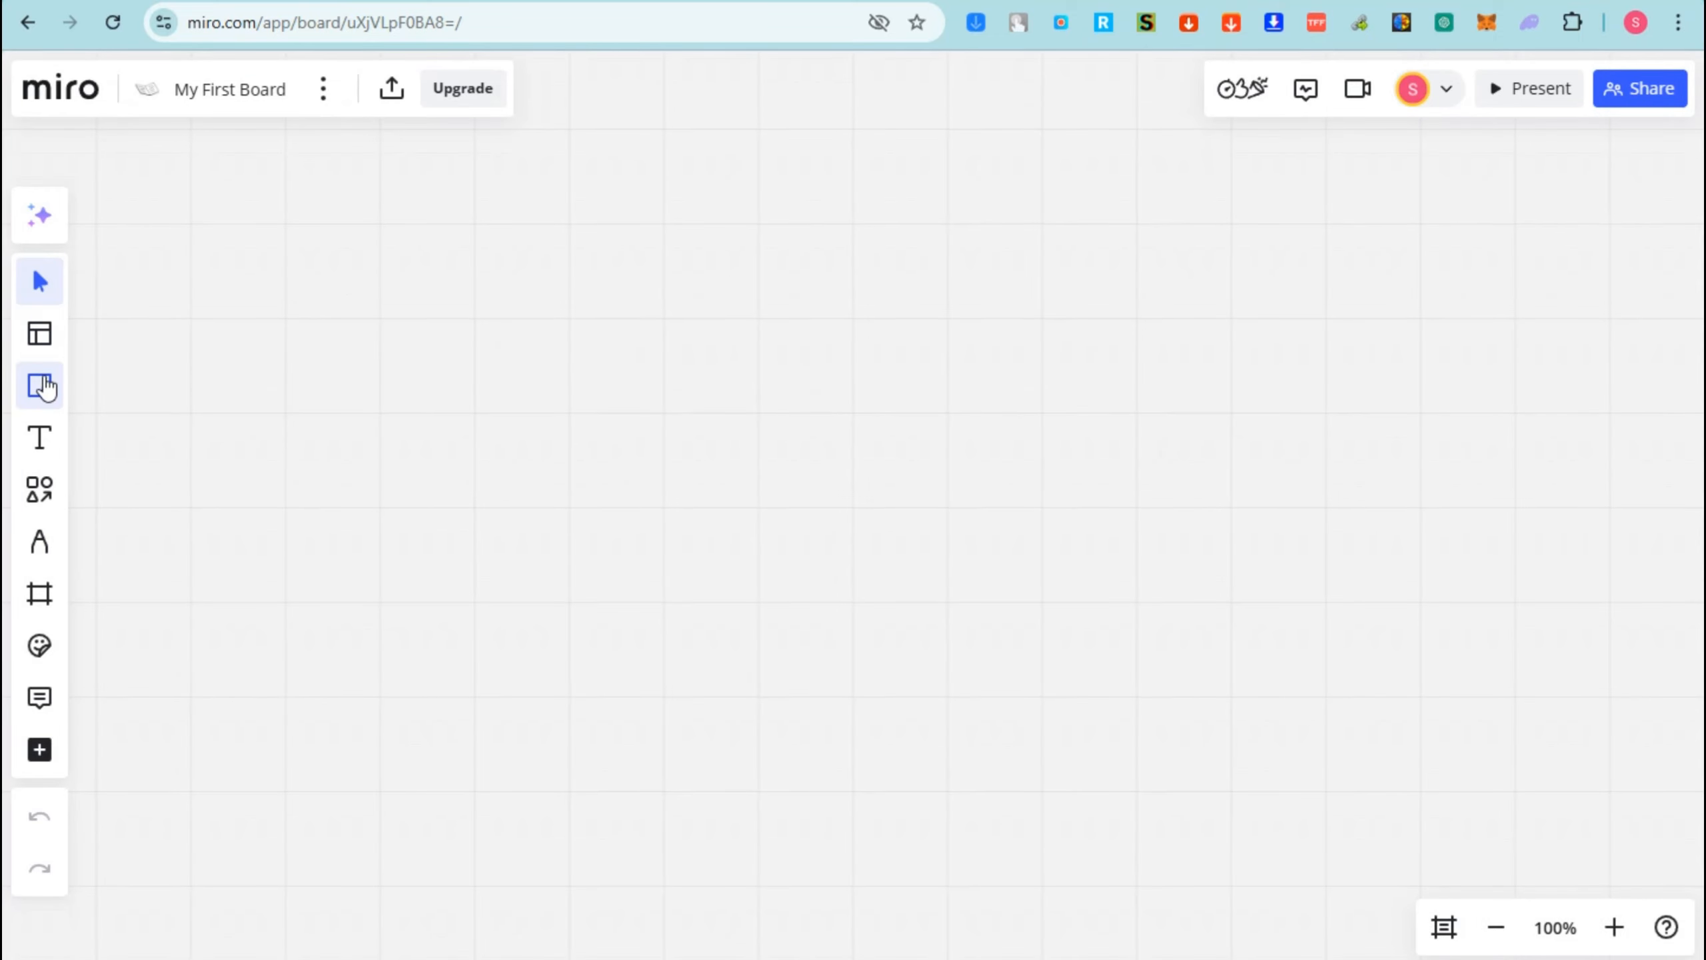
# - Place a light-green sticky note, move it down and right, and discard a trial connector arrow
pyautogui.click(45, 395)
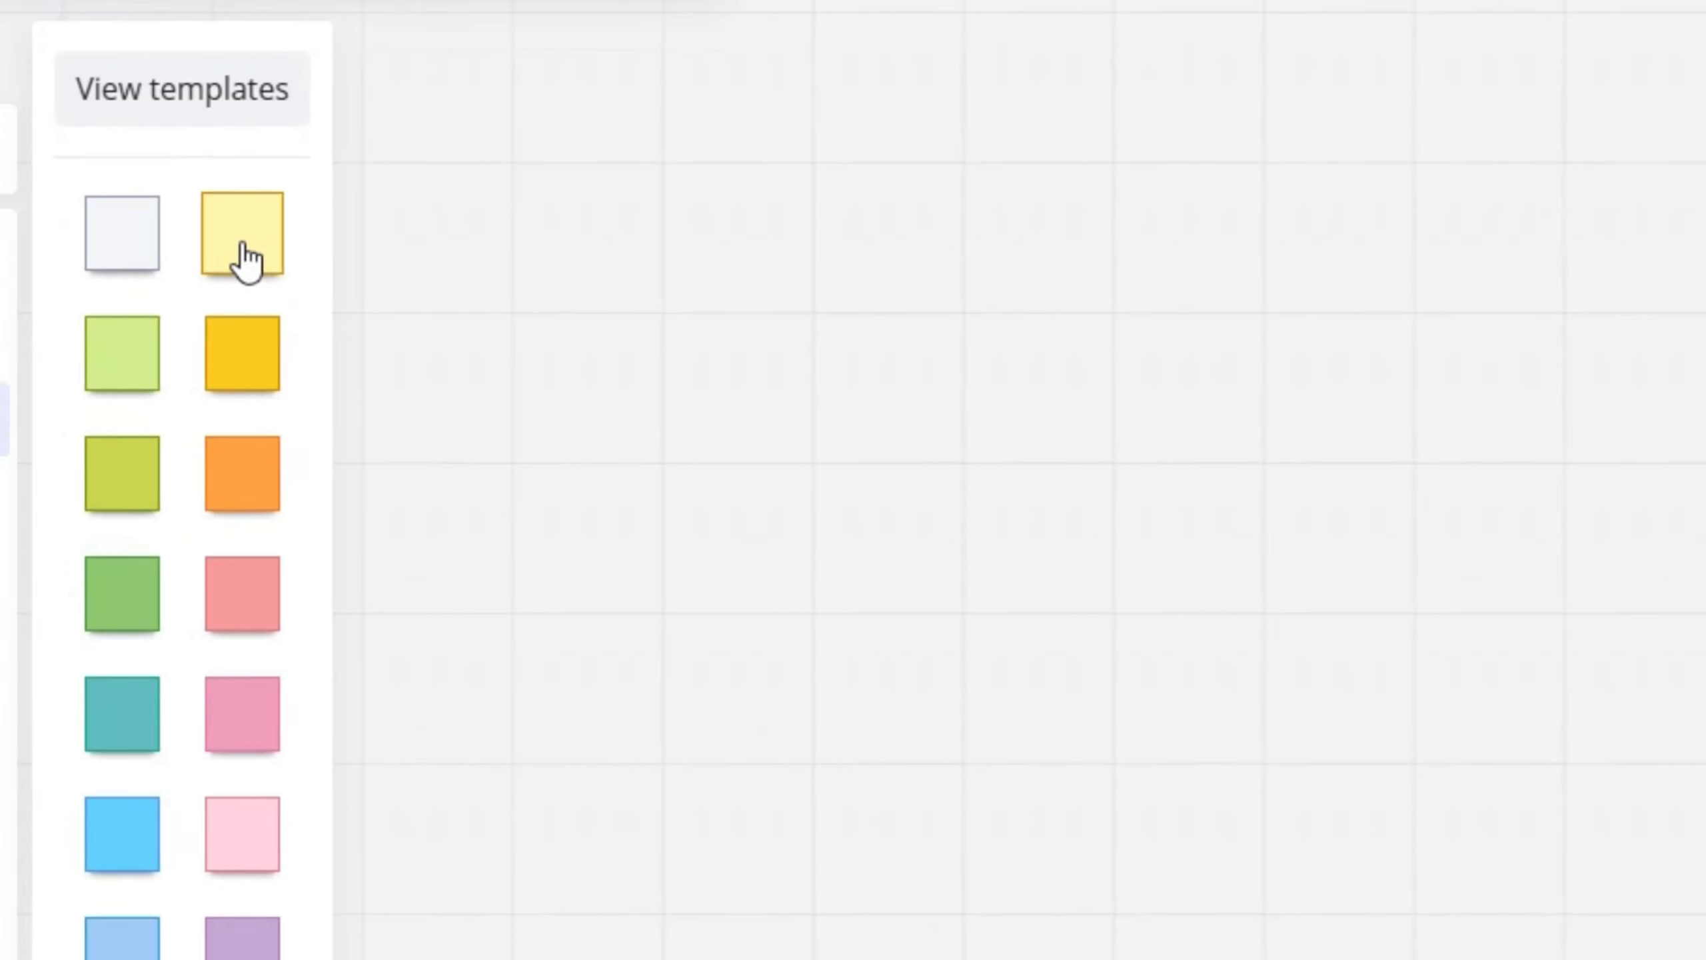
pyautogui.click(125, 357)
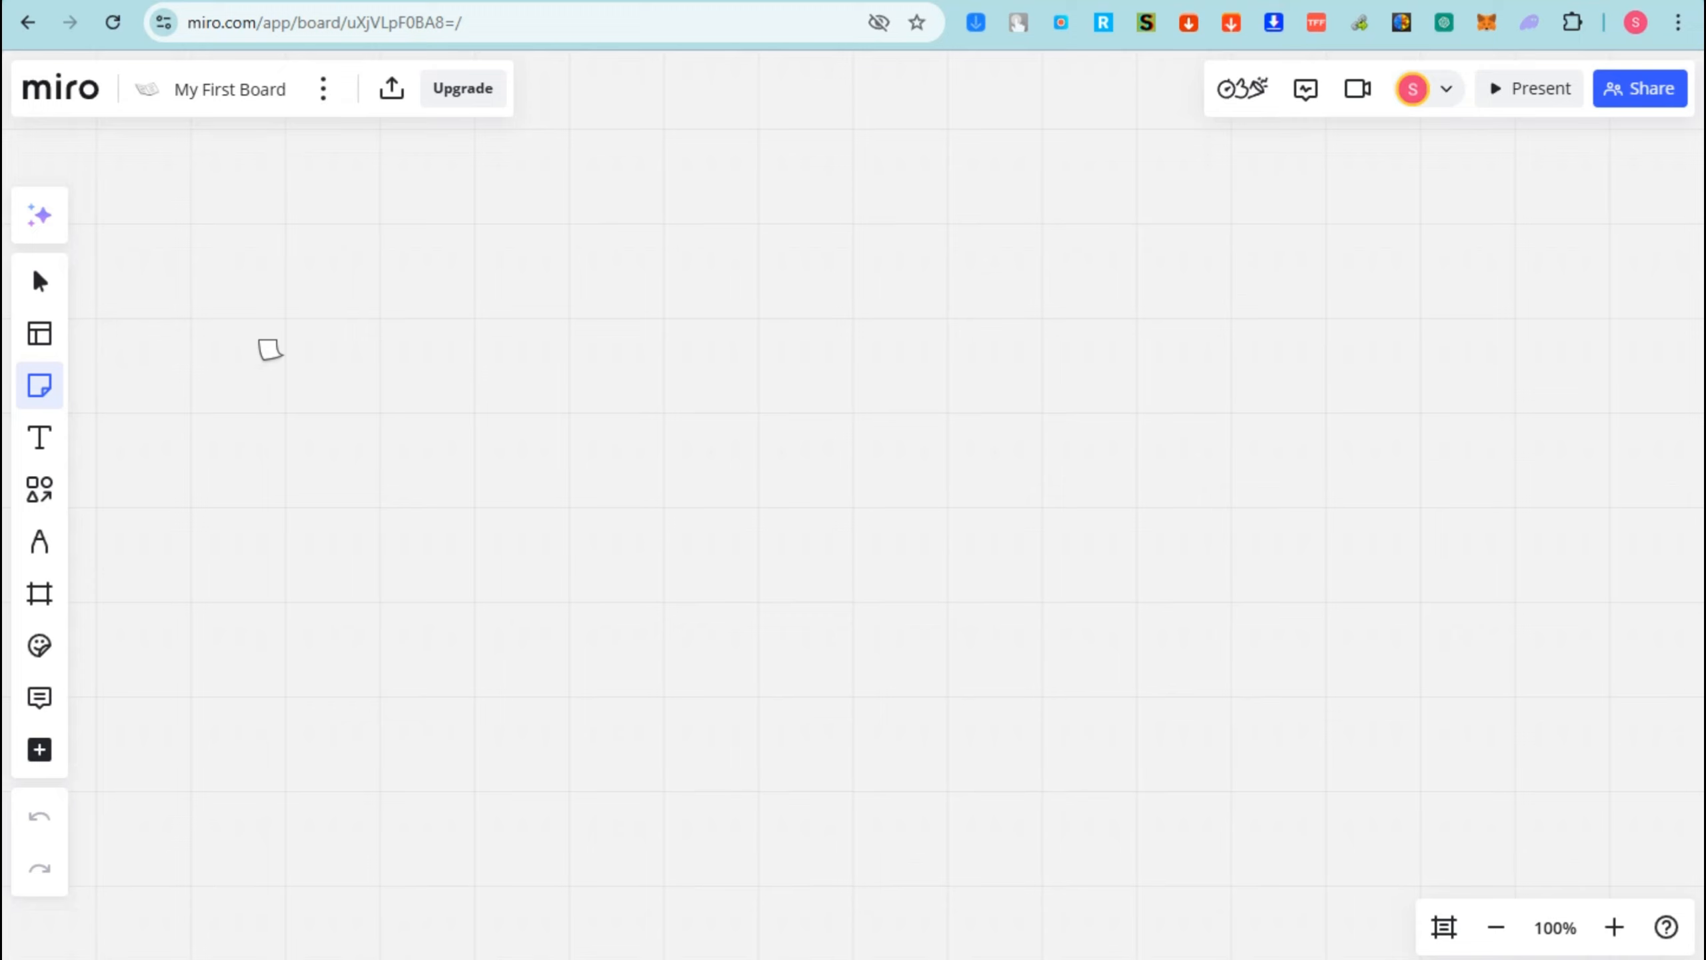
pyautogui.click(255, 199)
pyautogui.click(523, 229)
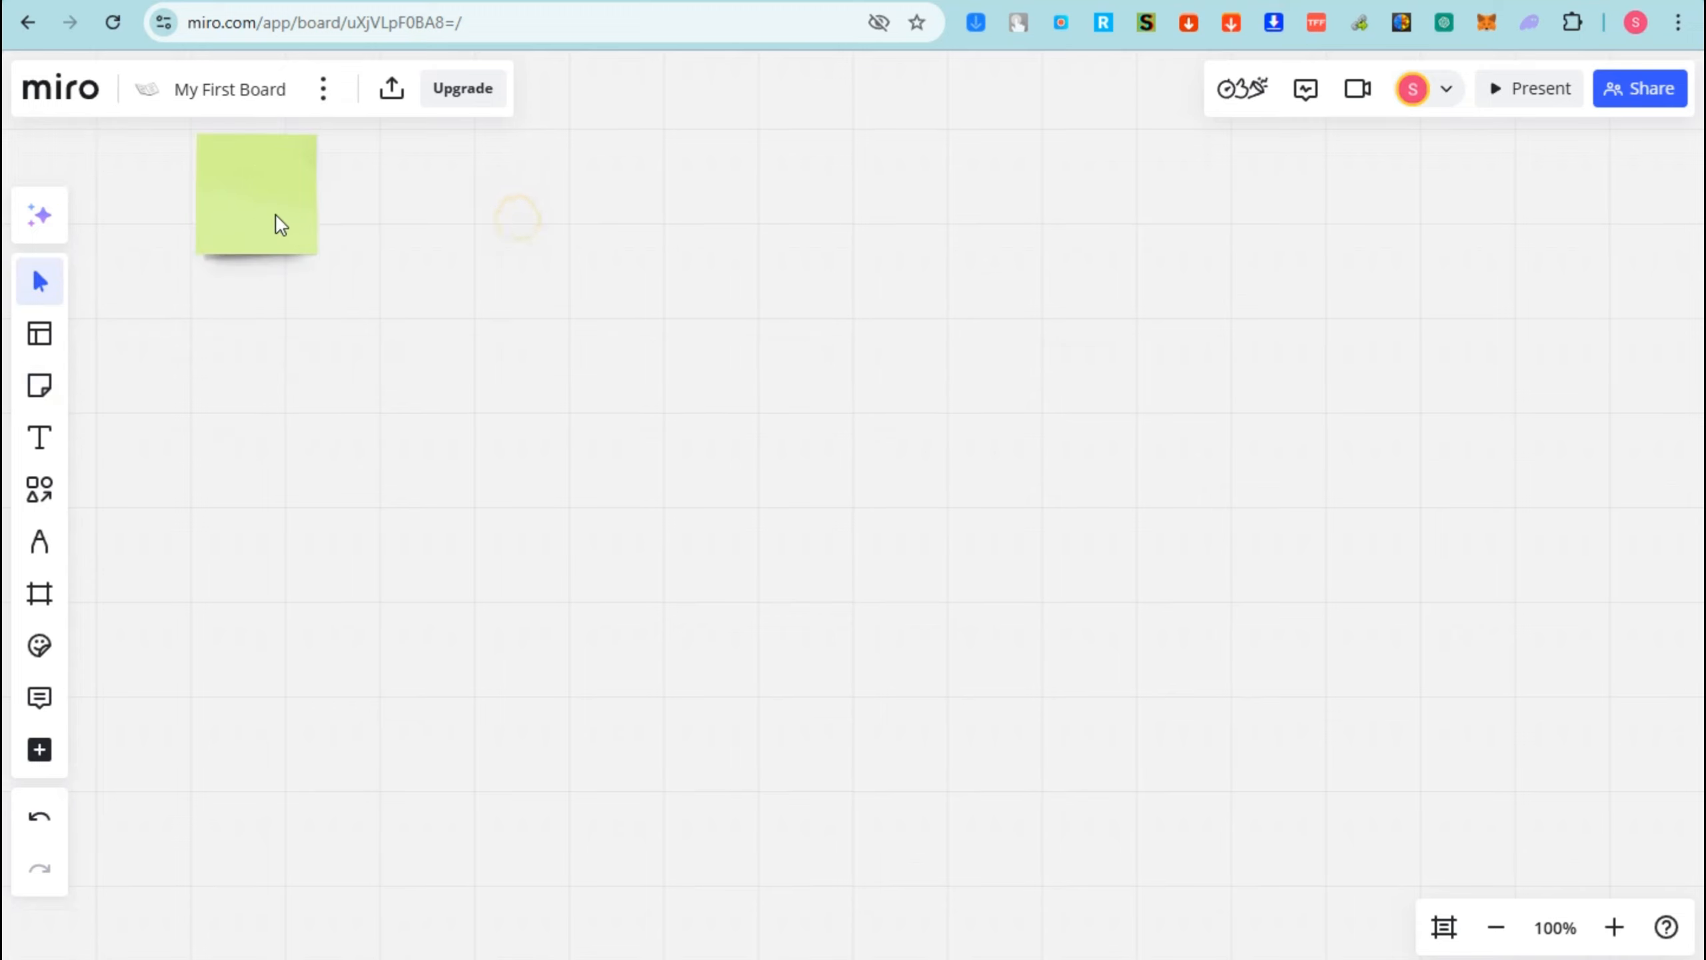
pyautogui.moveTo(275, 222); pyautogui.dragTo(487, 300)
pyautogui.click(384, 280)
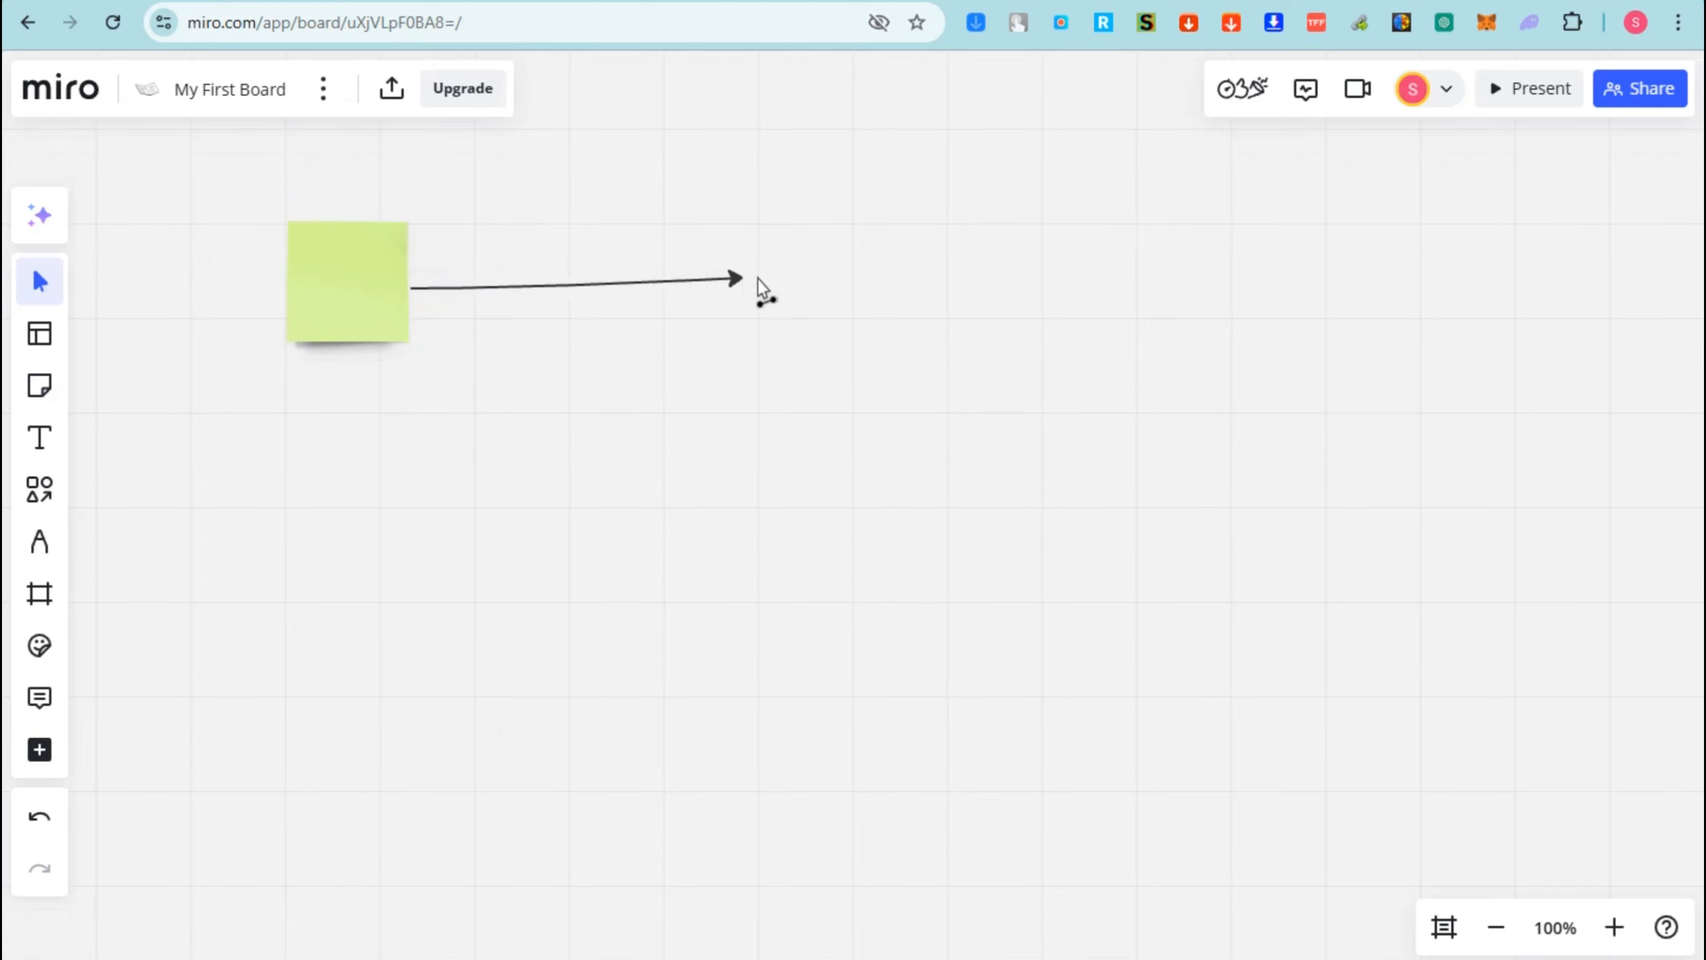
pyautogui.moveTo(762, 289); pyautogui.dragTo(850, 295)
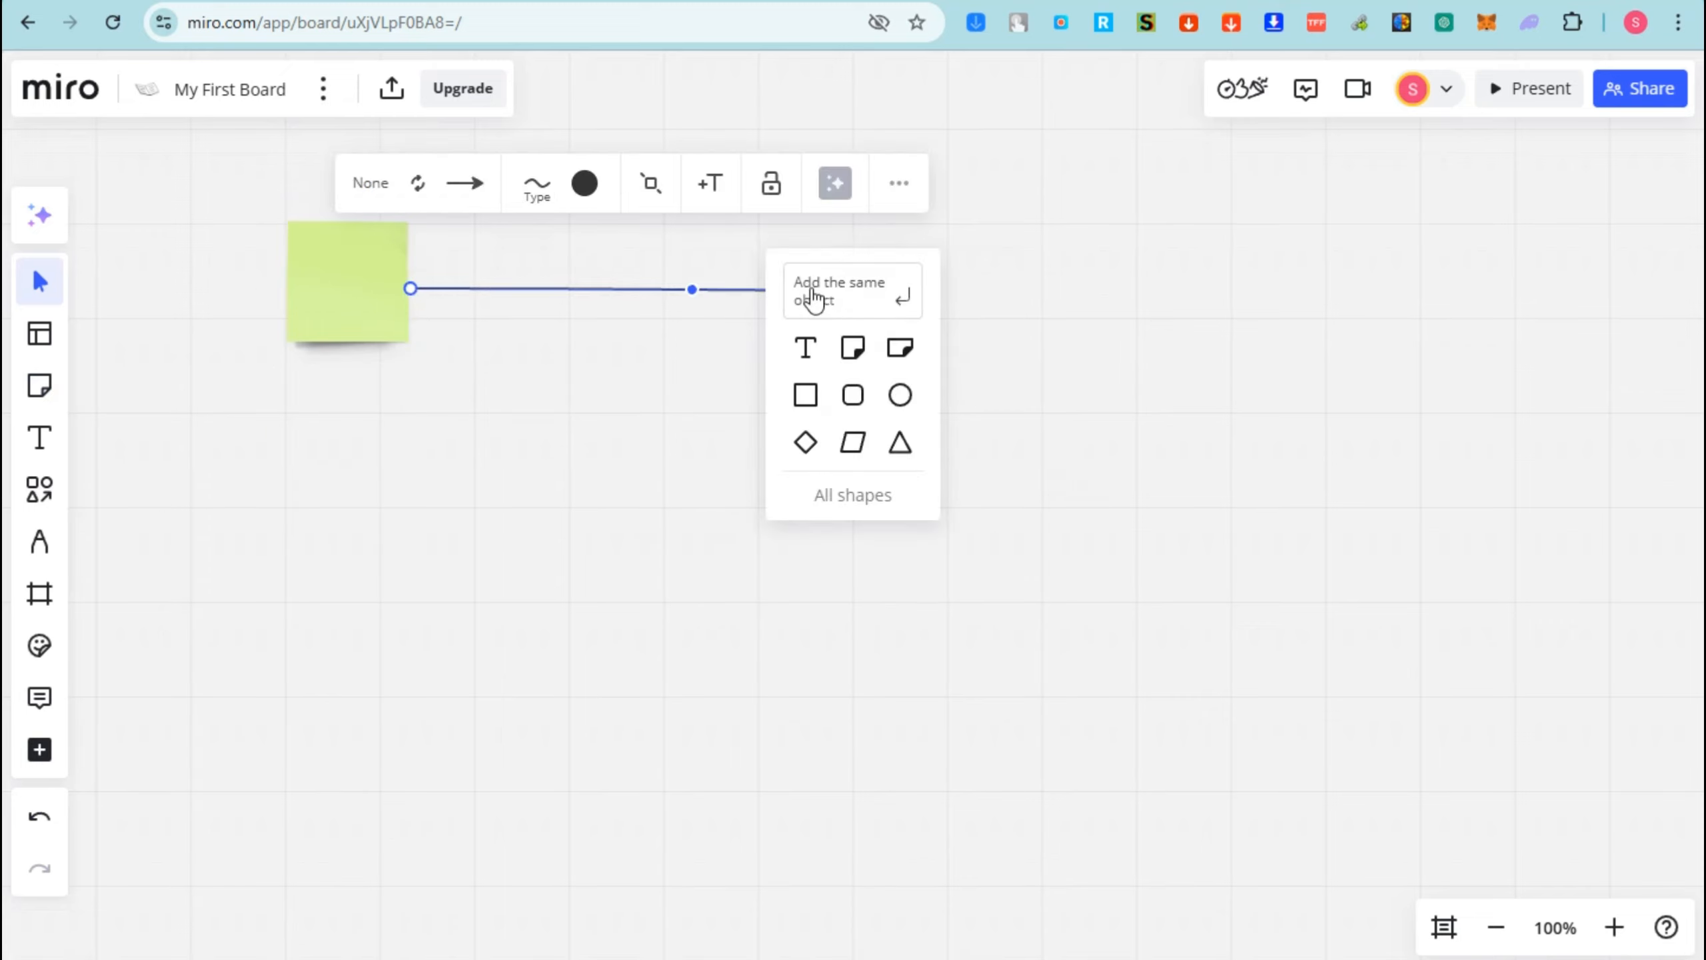
pyautogui.press('Escape')
# - Enlarge the green sticky note, move it to the top centre, and give it the regular font style
pyautogui.click(358, 286)
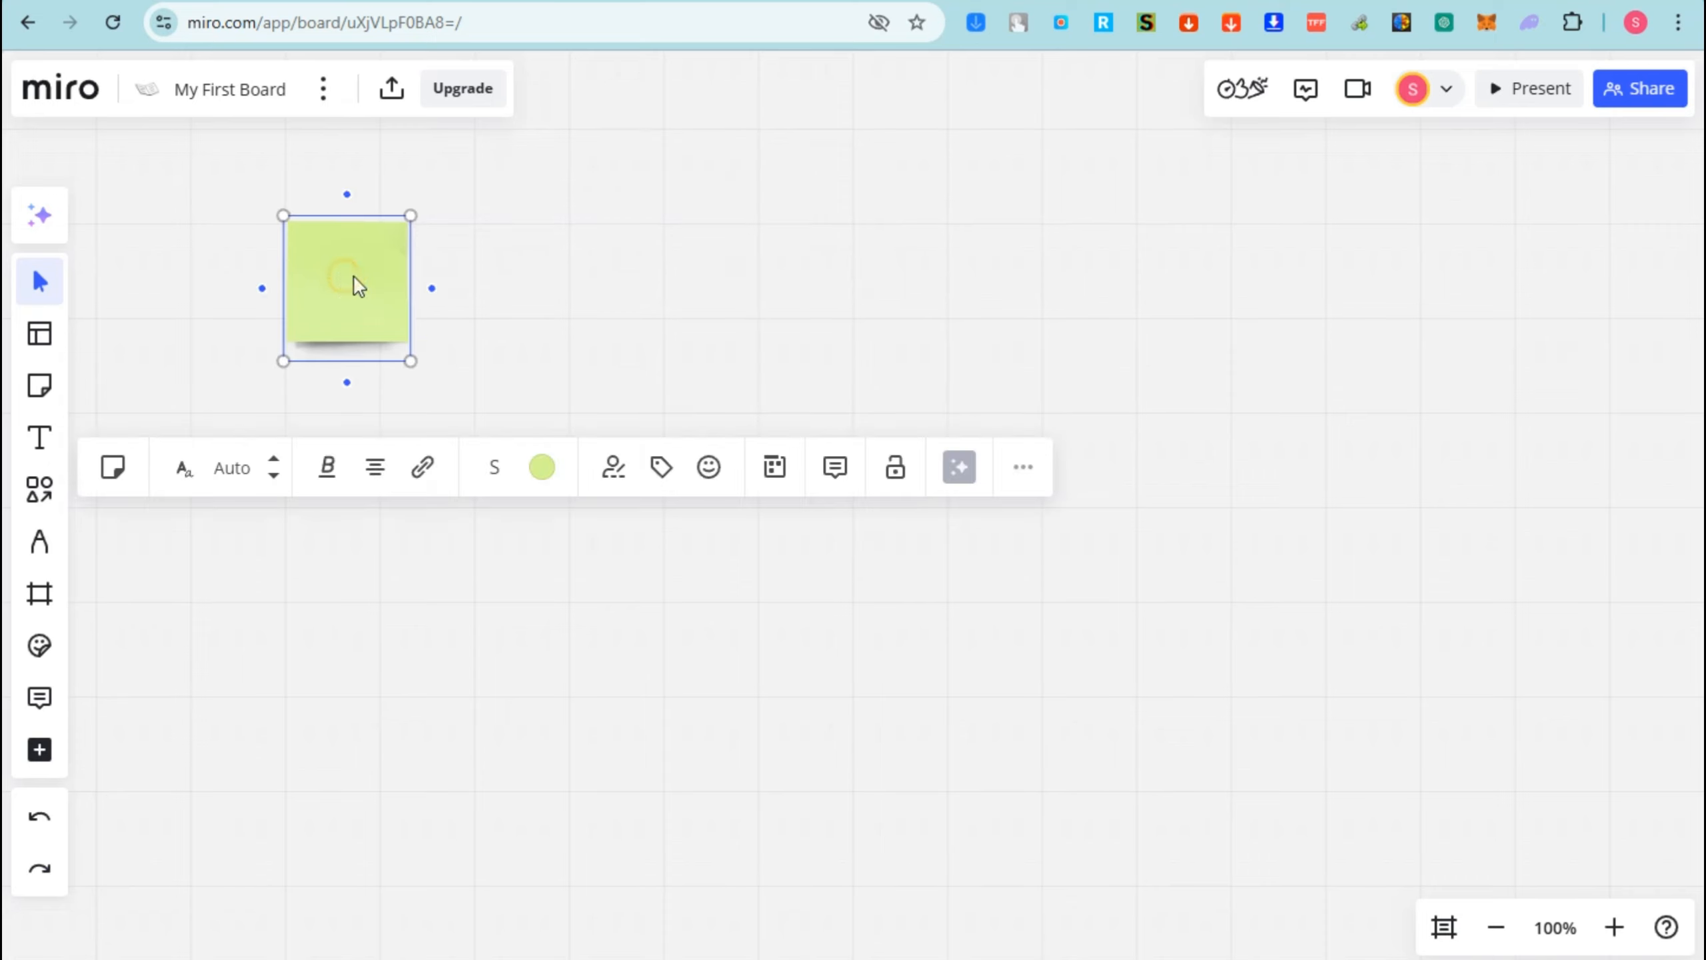
pyautogui.moveTo(410, 216); pyautogui.dragTo(500, 216)
pyautogui.moveTo(380, 249); pyautogui.dragTo(917, 286)
pyautogui.click(862, 260)
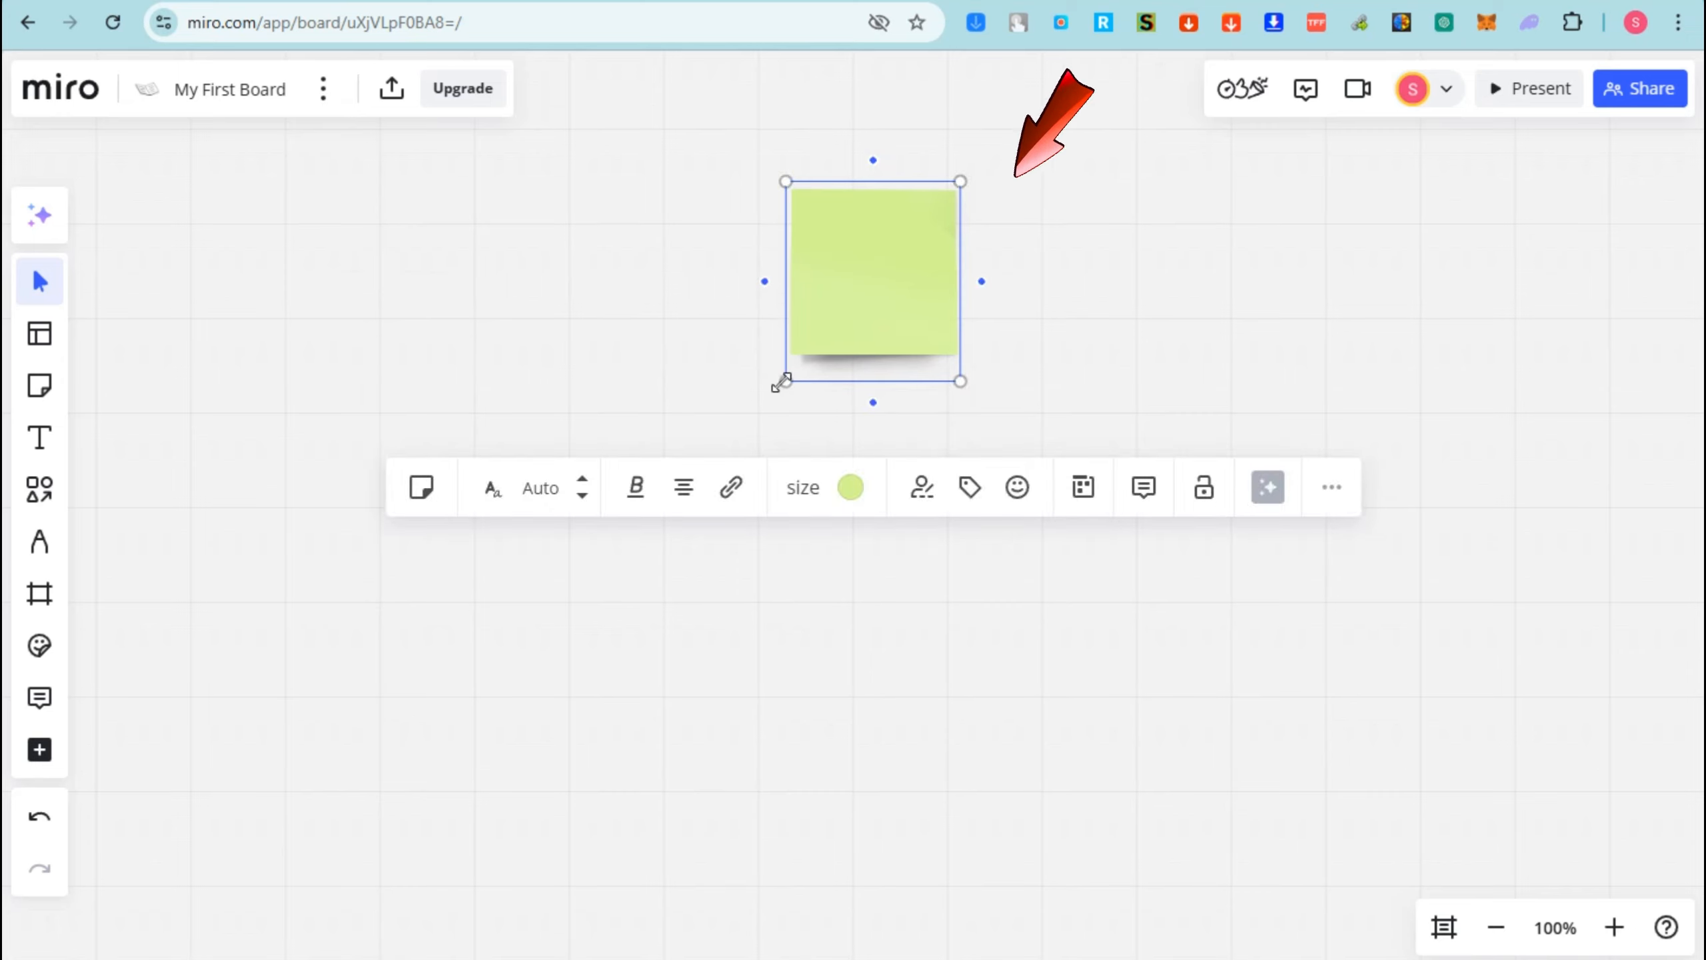
pyautogui.moveTo(781, 382); pyautogui.dragTo(675, 508)
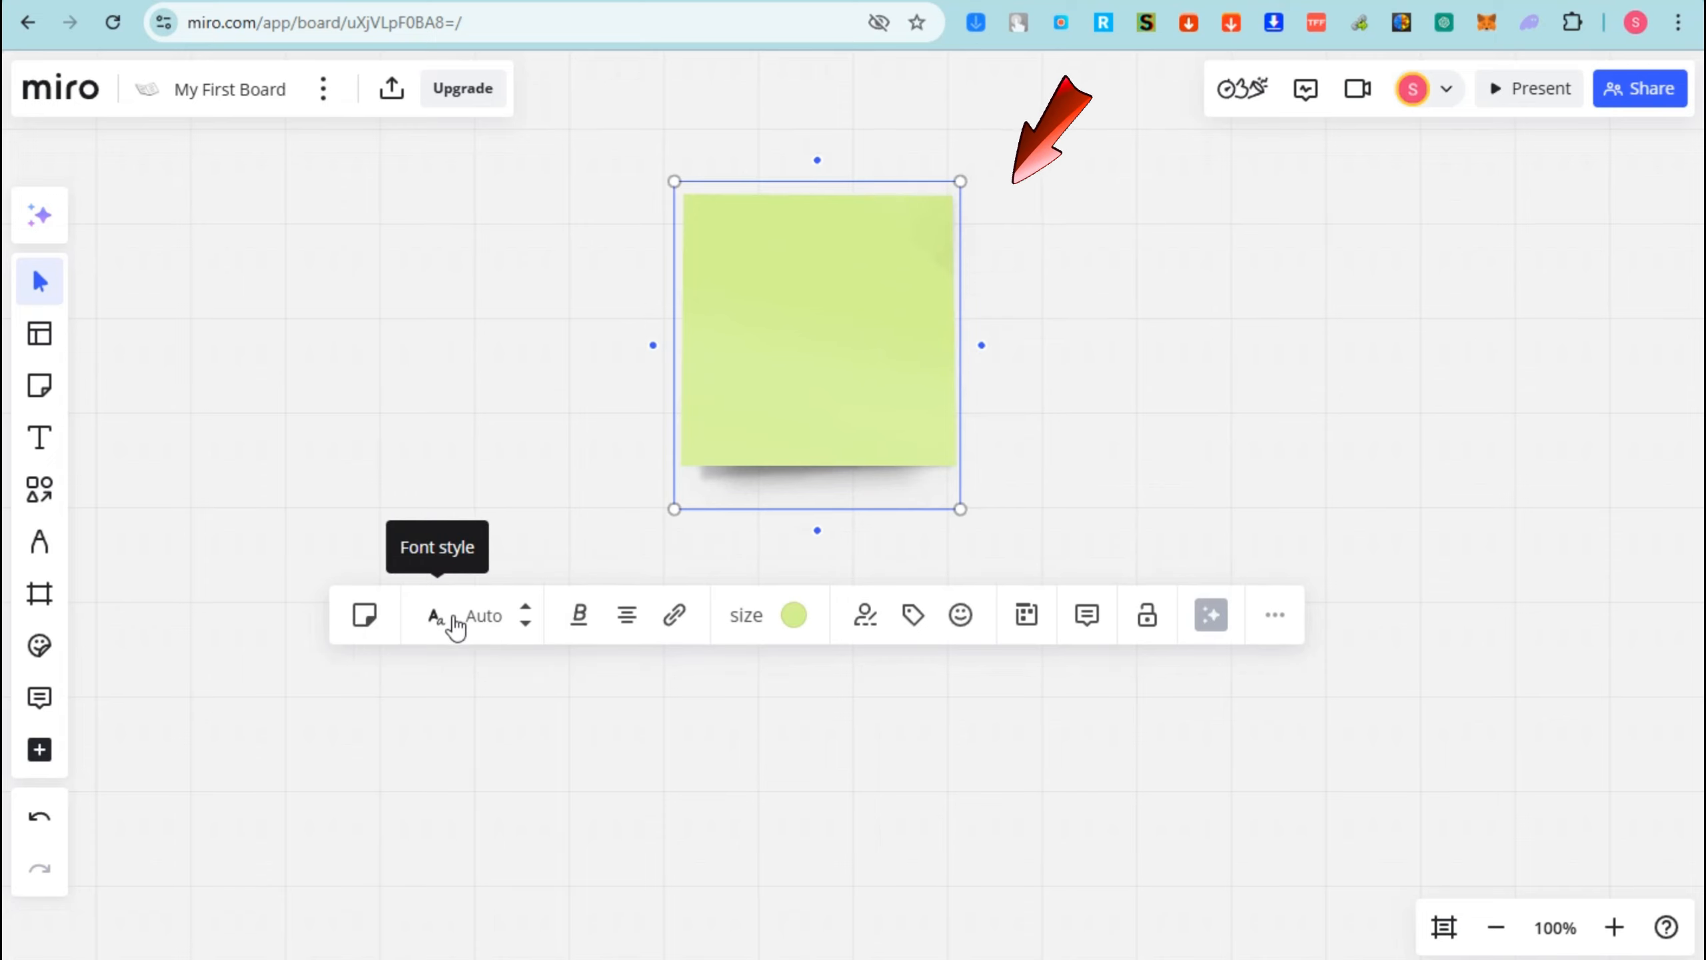
pyautogui.click(453, 622)
pyautogui.click(449, 685)
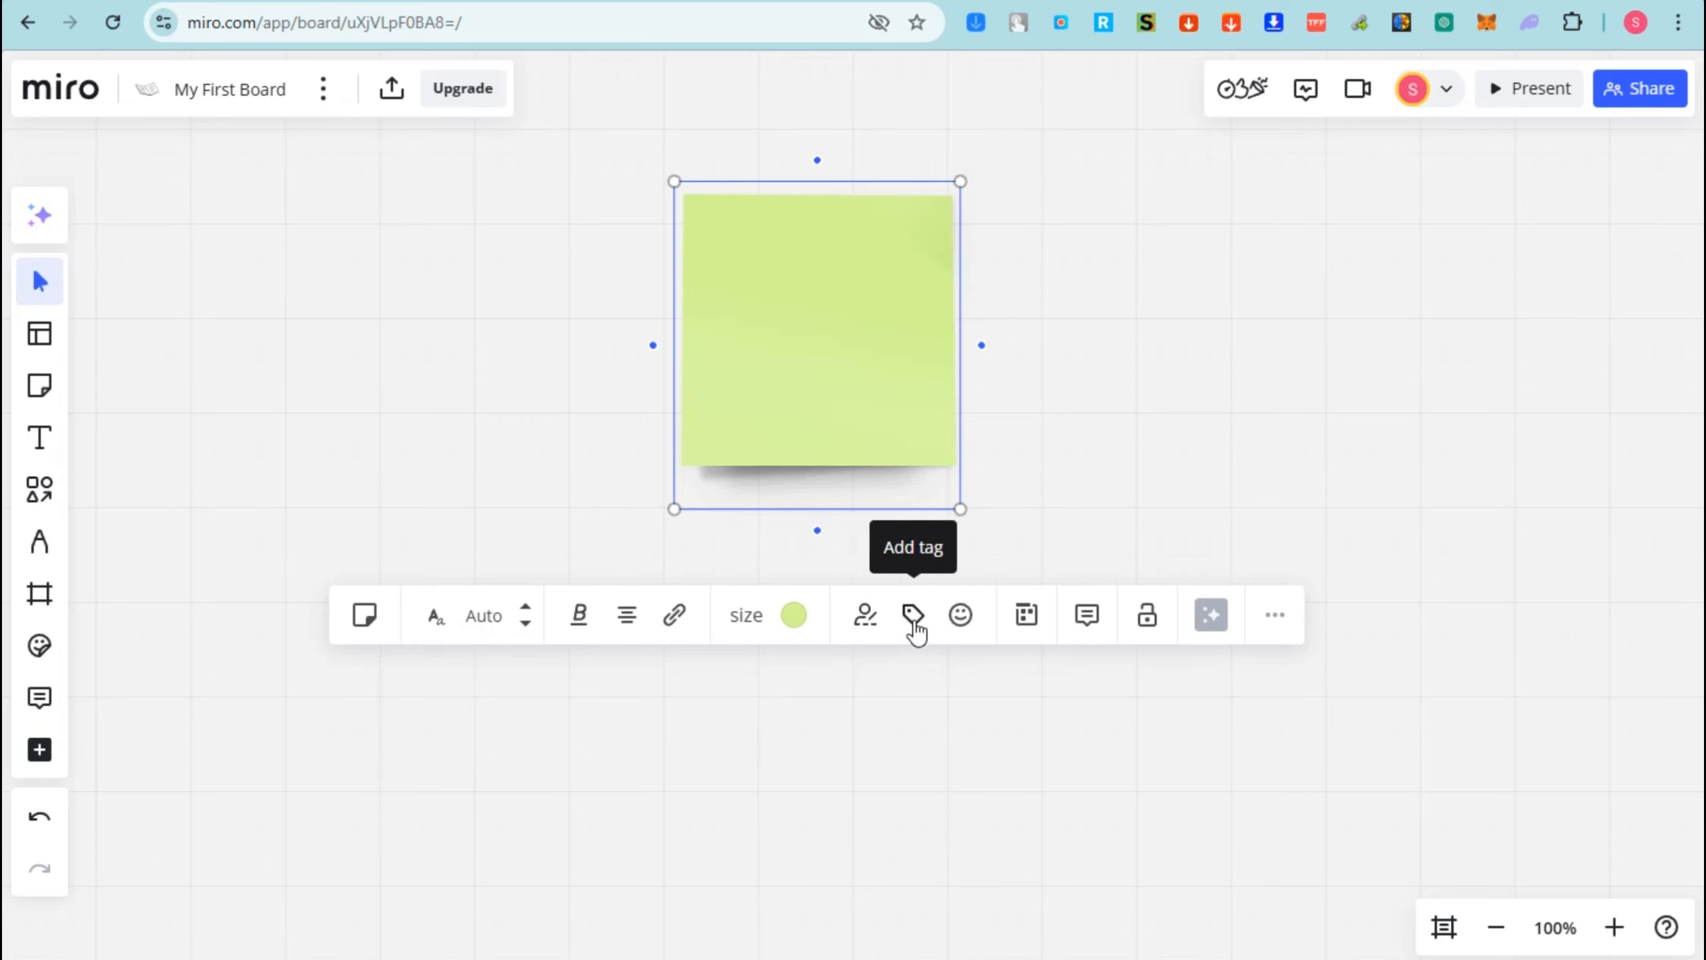
# - Write 'Ideation & Brainstorming' in the note and set that text to the regular font style
pyautogui.click(848, 338)
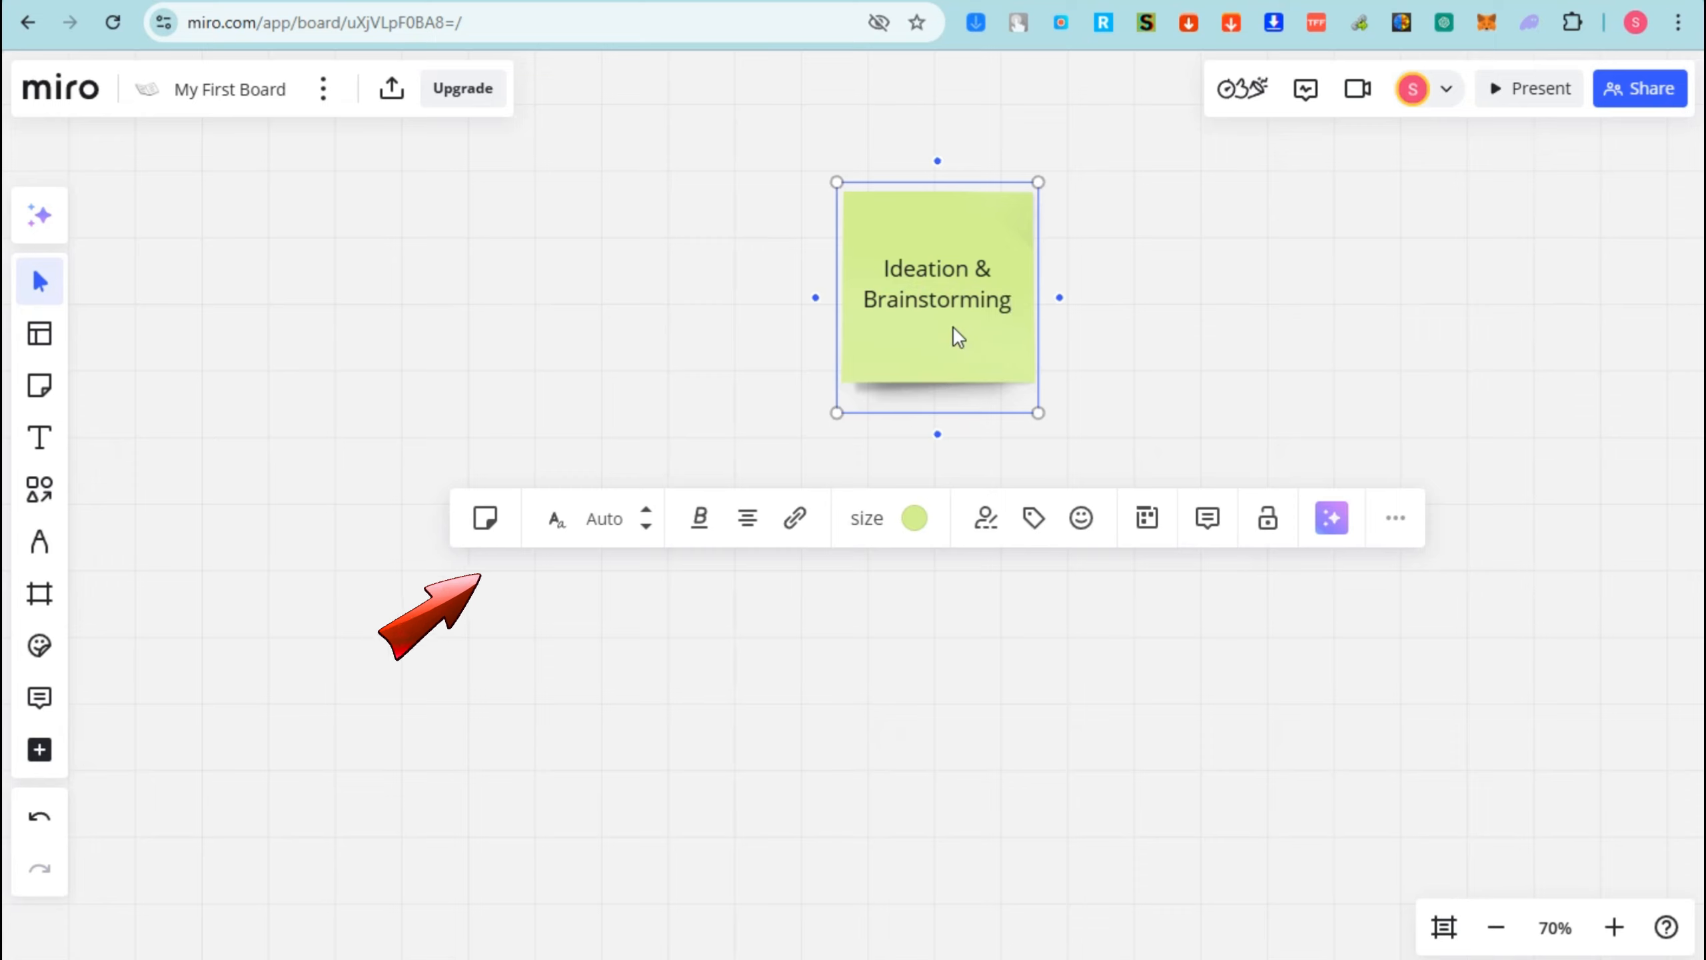
pyautogui.moveTo(883, 261); pyautogui.dragTo(1012, 313)
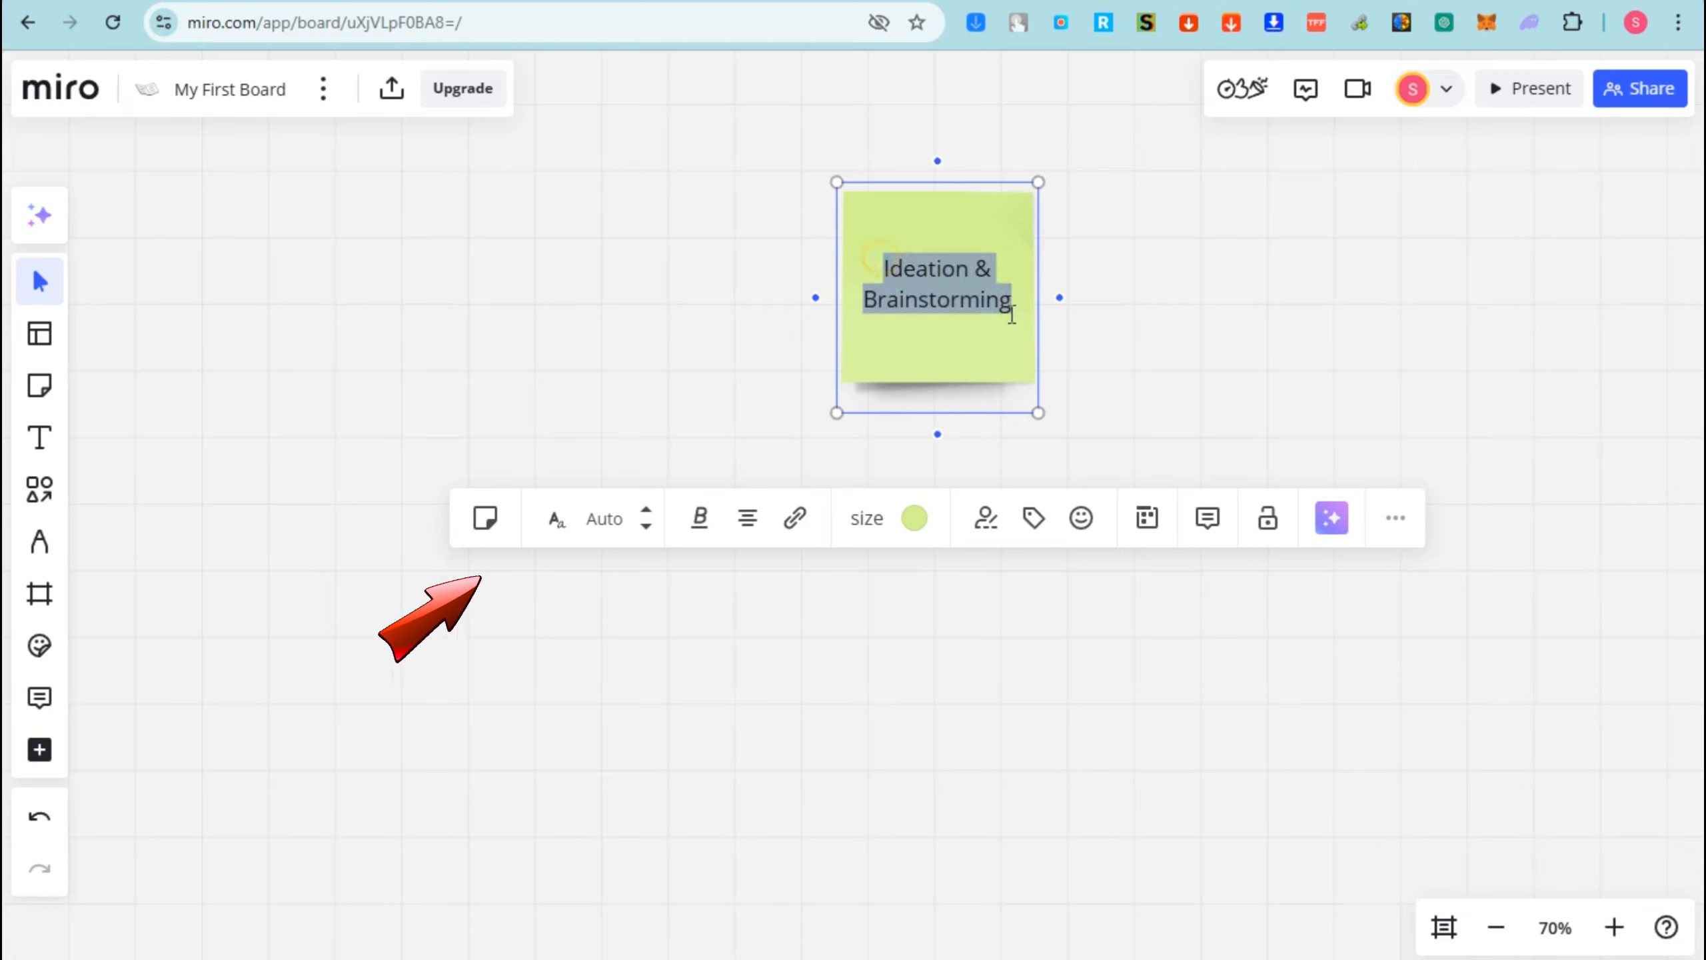
pyautogui.click(557, 521)
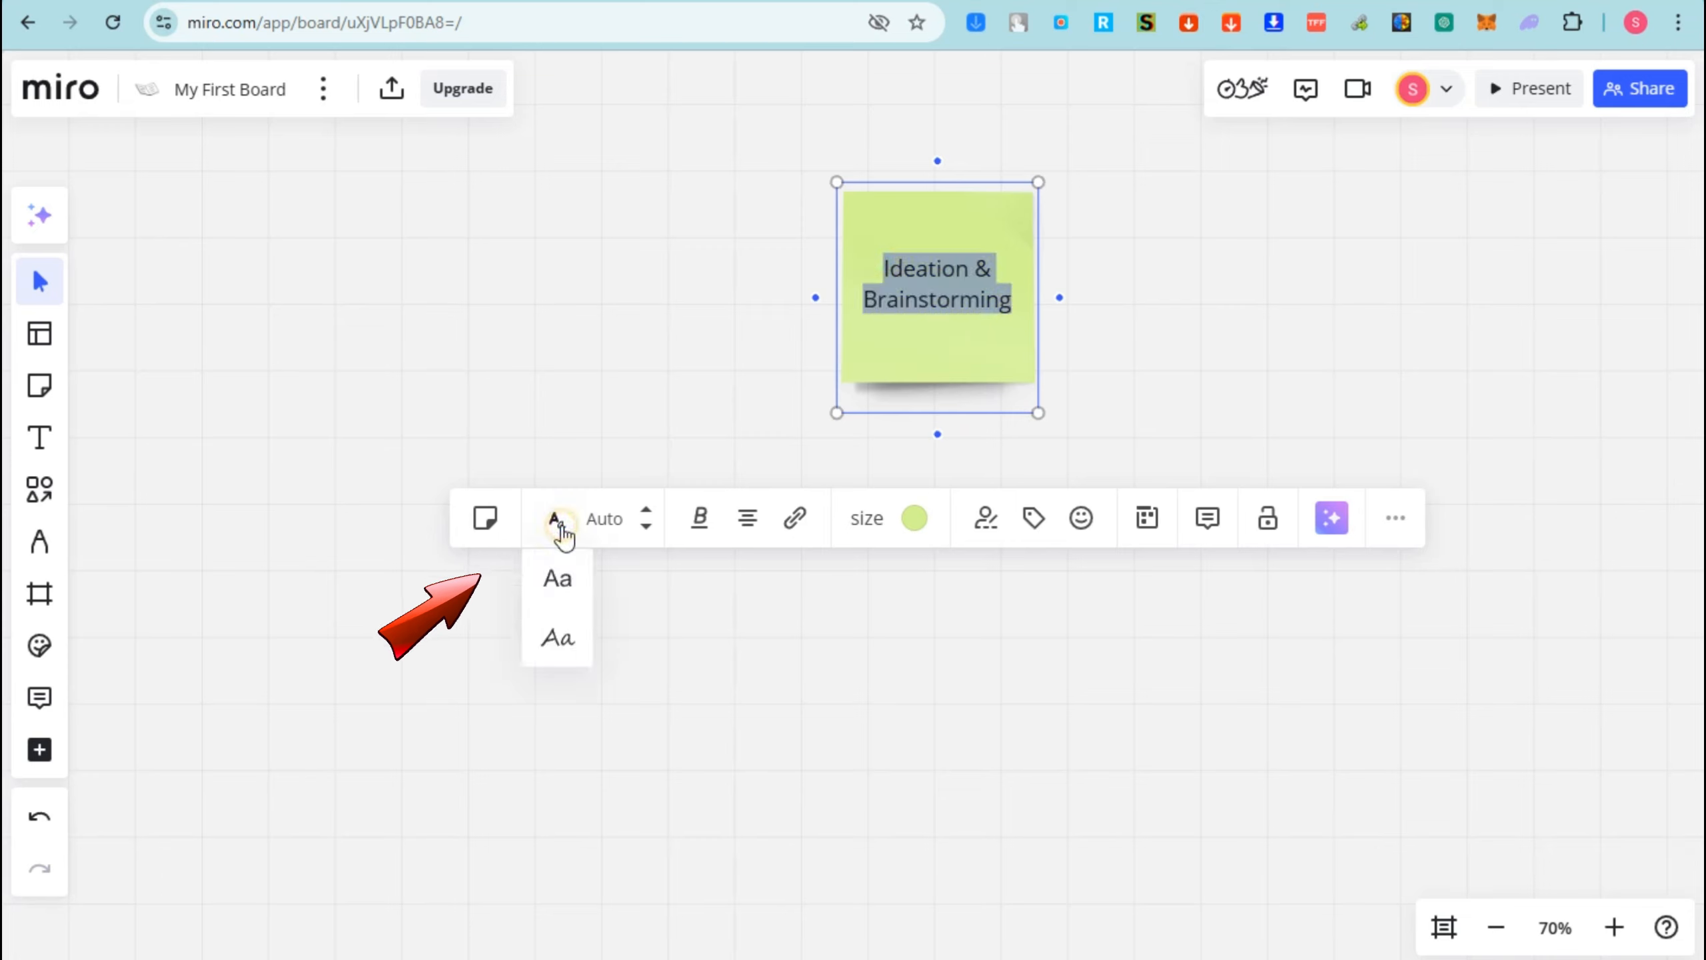
pyautogui.click(551, 580)
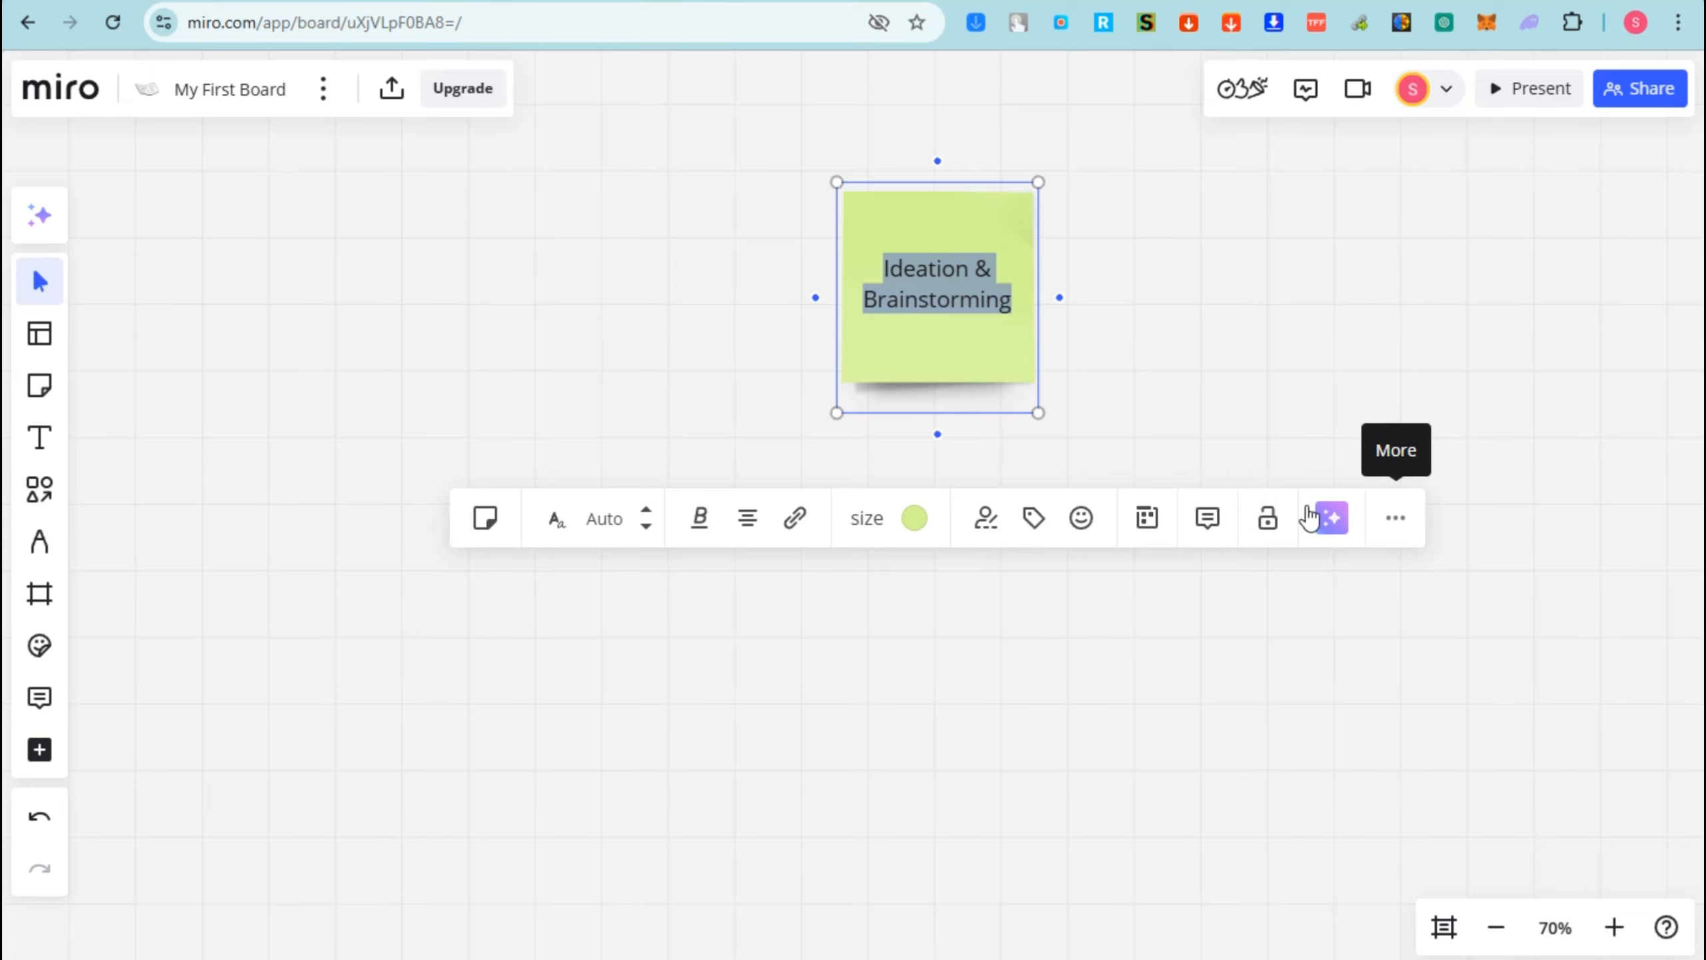
pyautogui.click(1209, 430)
pyautogui.click(959, 358)
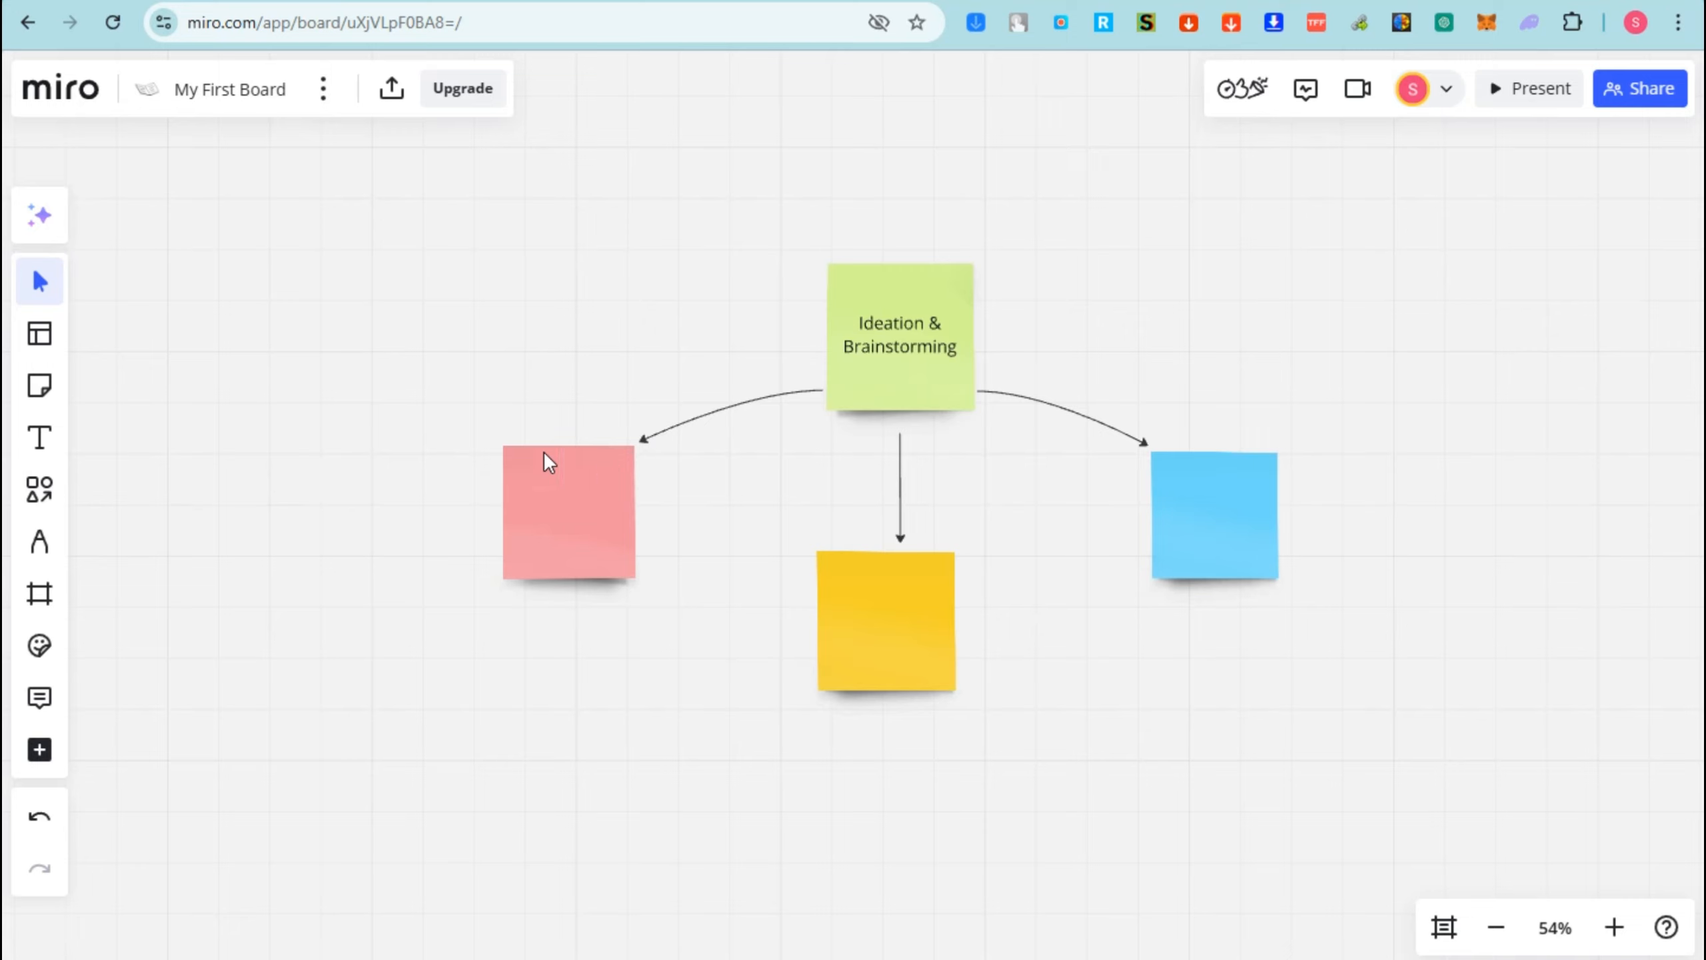
# - Add a text box on the pink note at font size 64, discard it, and reselect the pink note
pyautogui.click(39, 437)
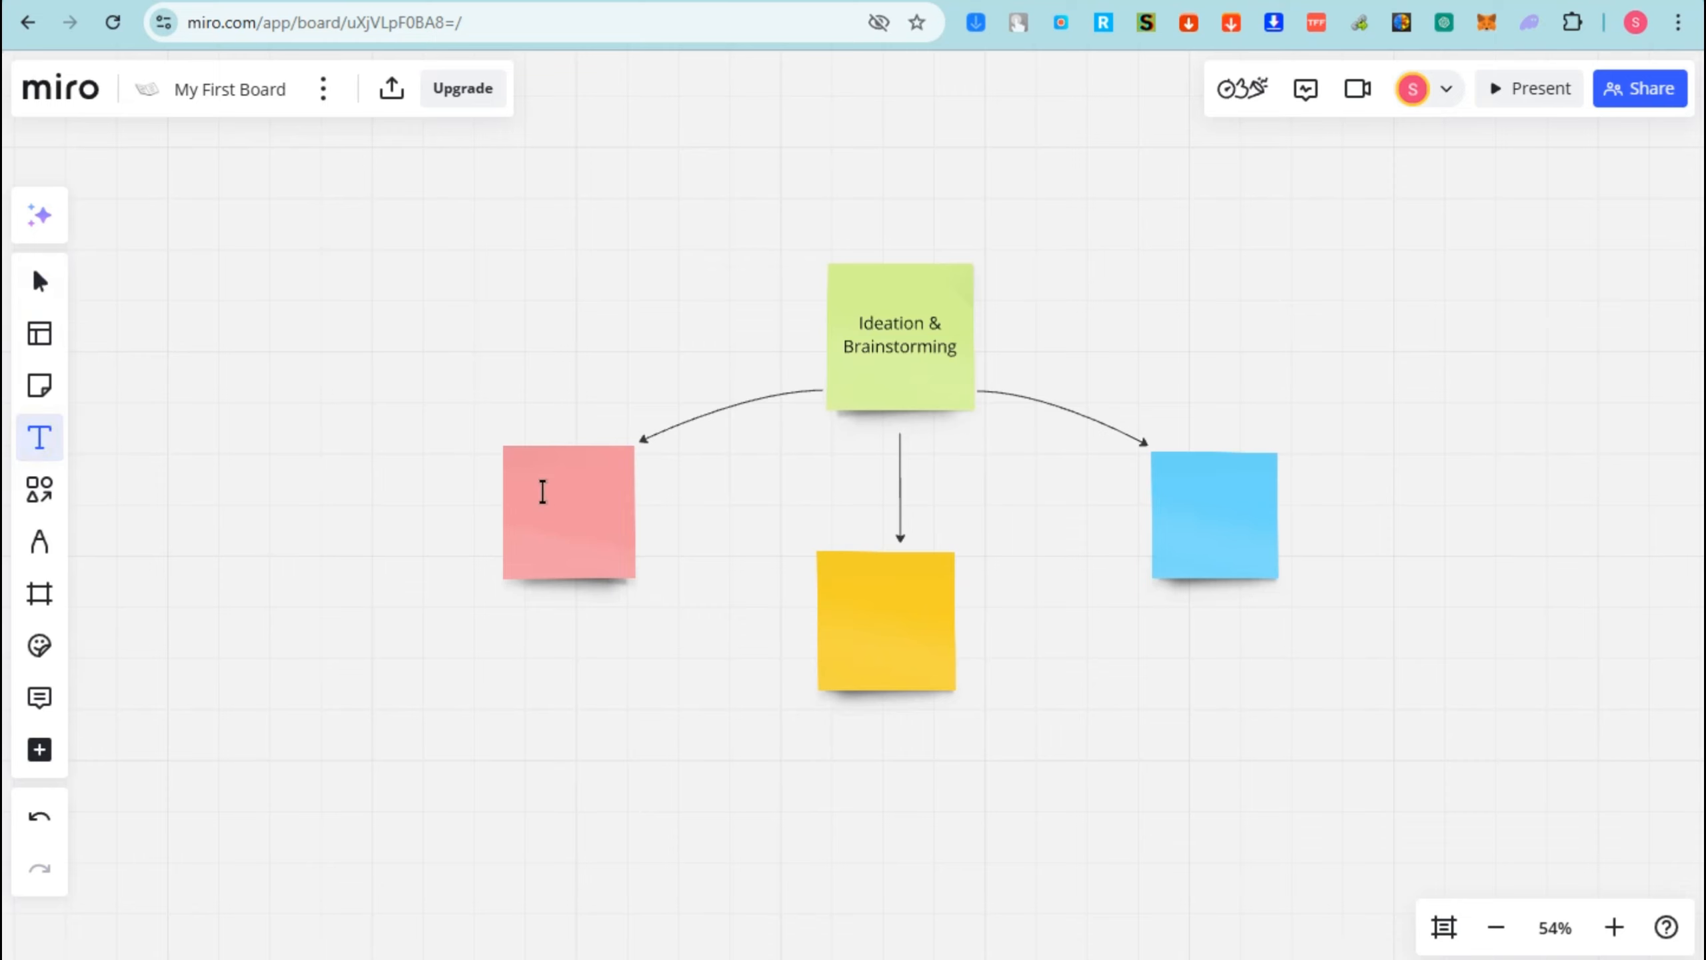
pyautogui.click(595, 529)
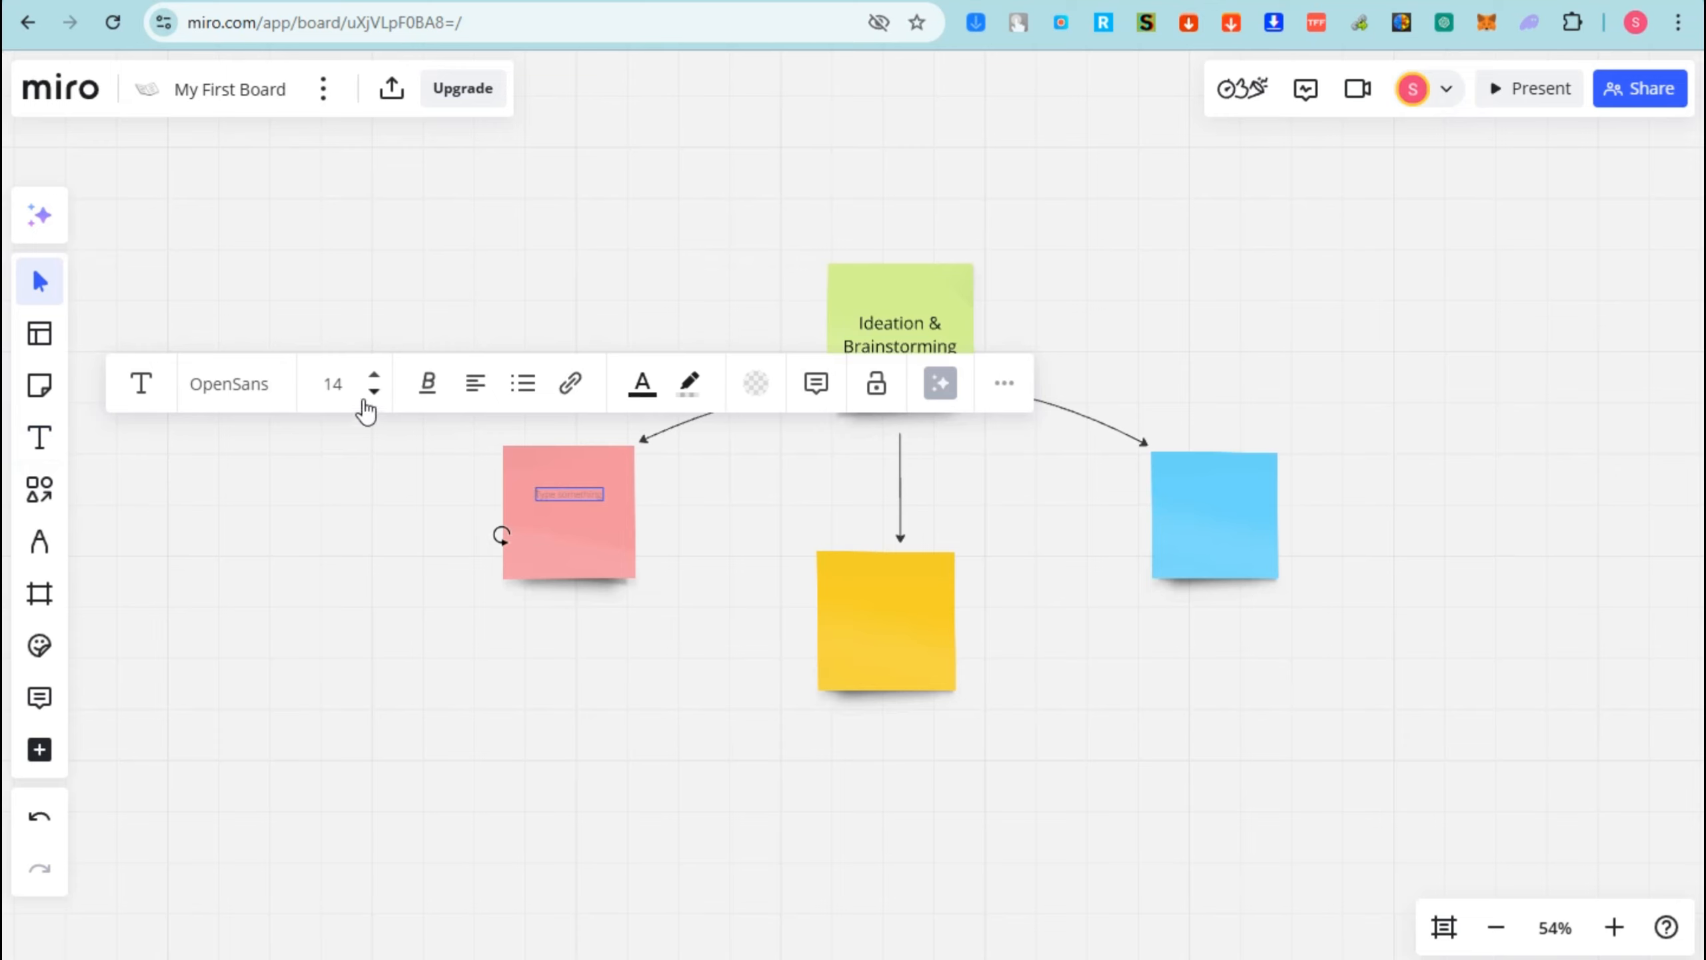
pyautogui.click(376, 375)
pyautogui.click(375, 375)
pyautogui.click(376, 375)
pyautogui.click(376, 376)
pyautogui.click(376, 375)
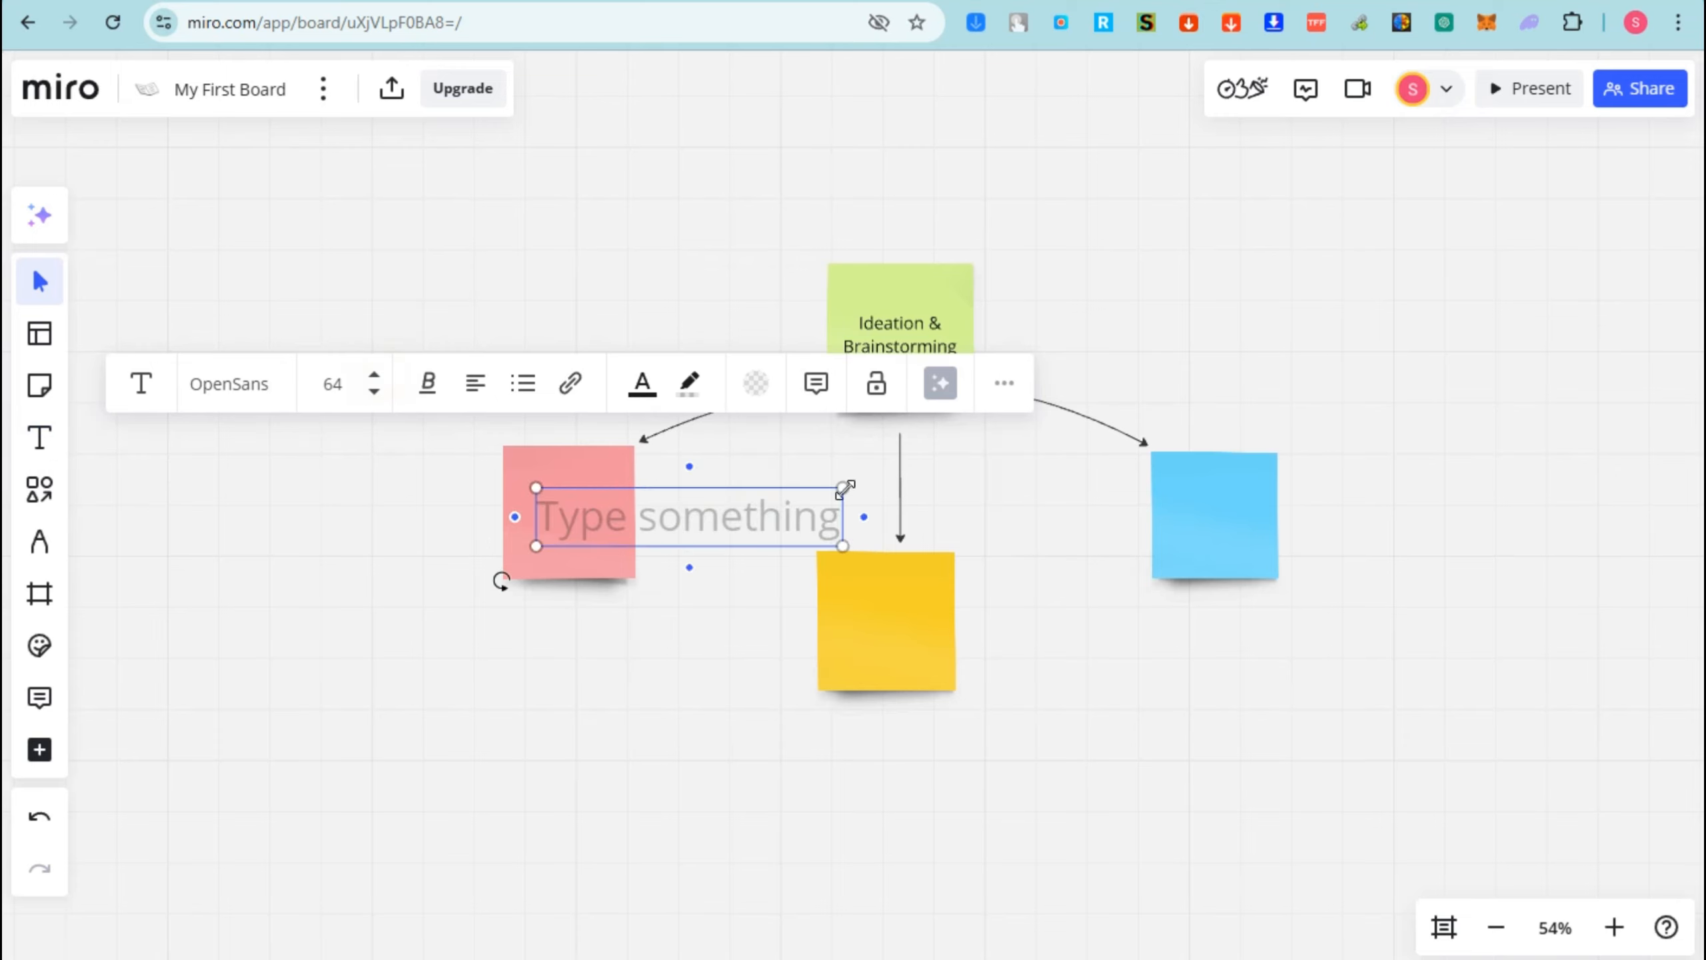
pyautogui.moveTo(845, 489); pyautogui.dragTo(674, 520)
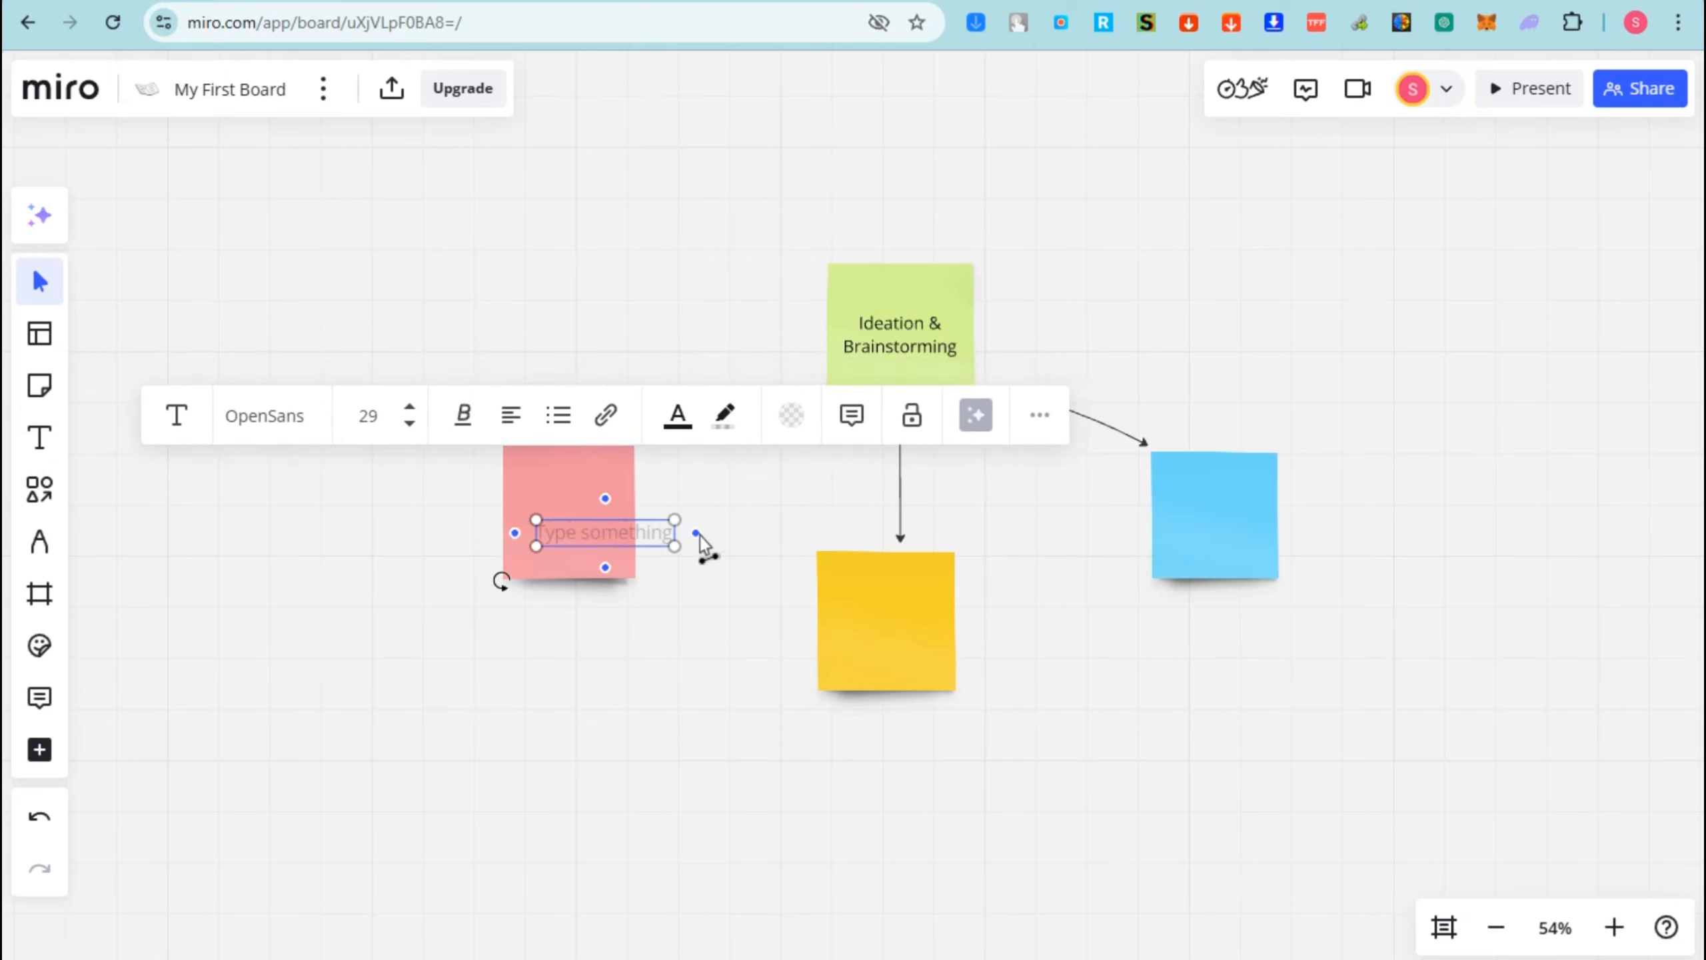
pyautogui.click(753, 535)
pyautogui.click(575, 538)
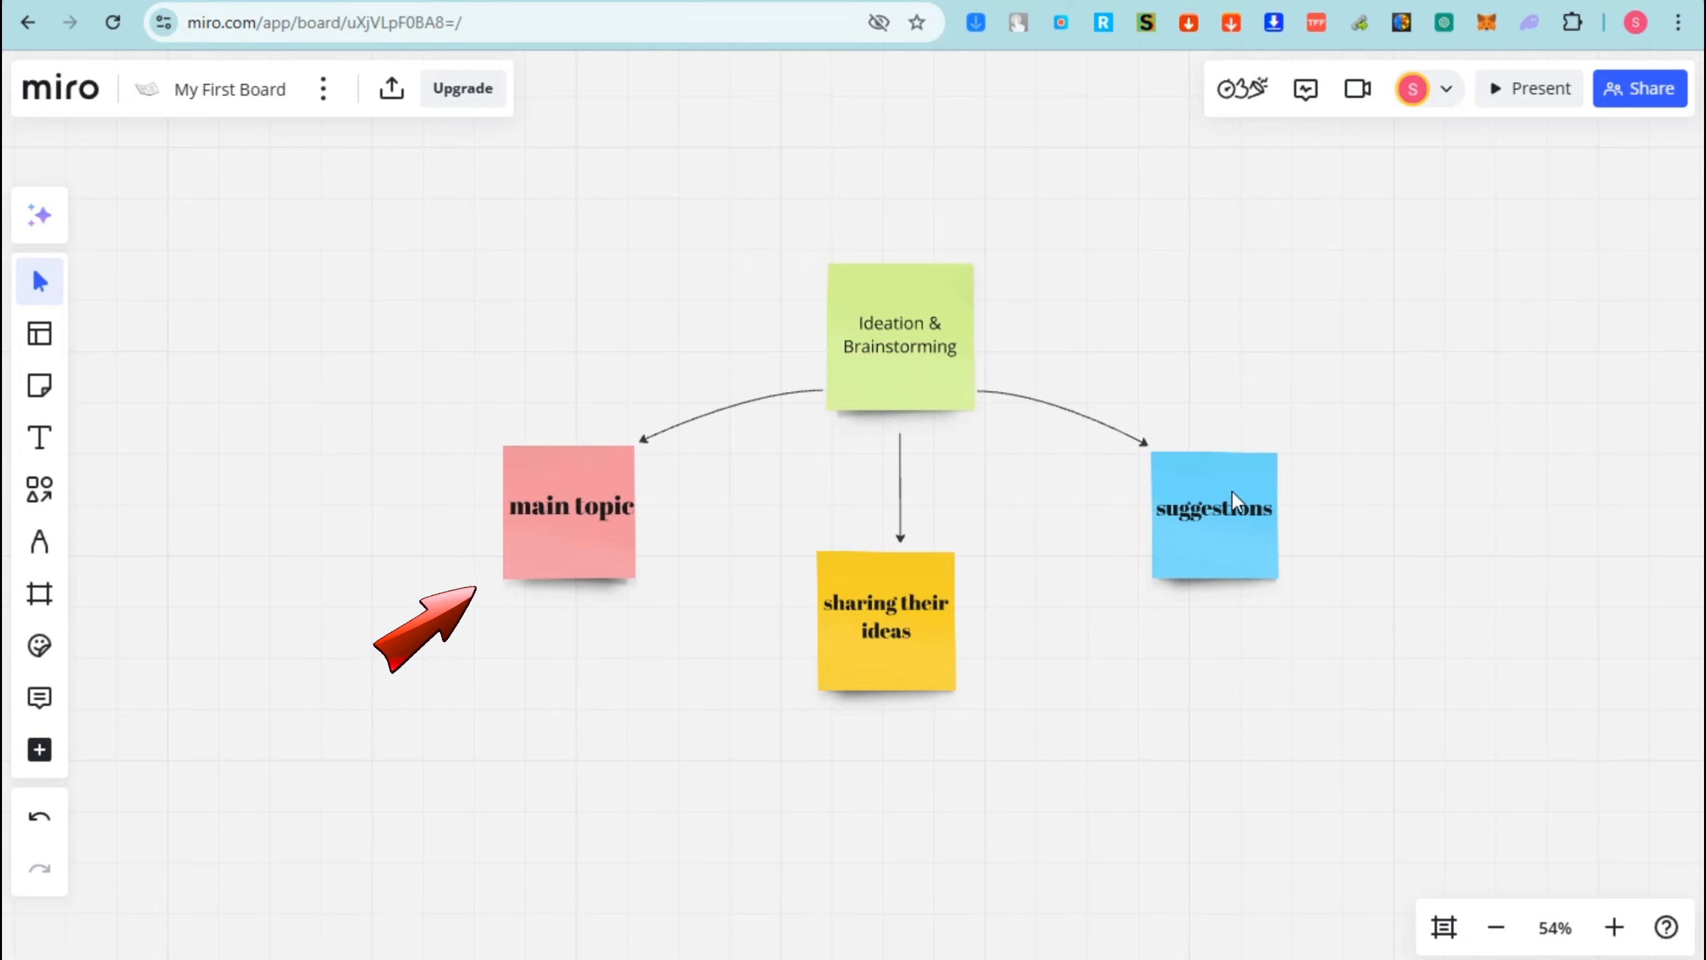
pyautogui.scroll(-2, 819, 498)
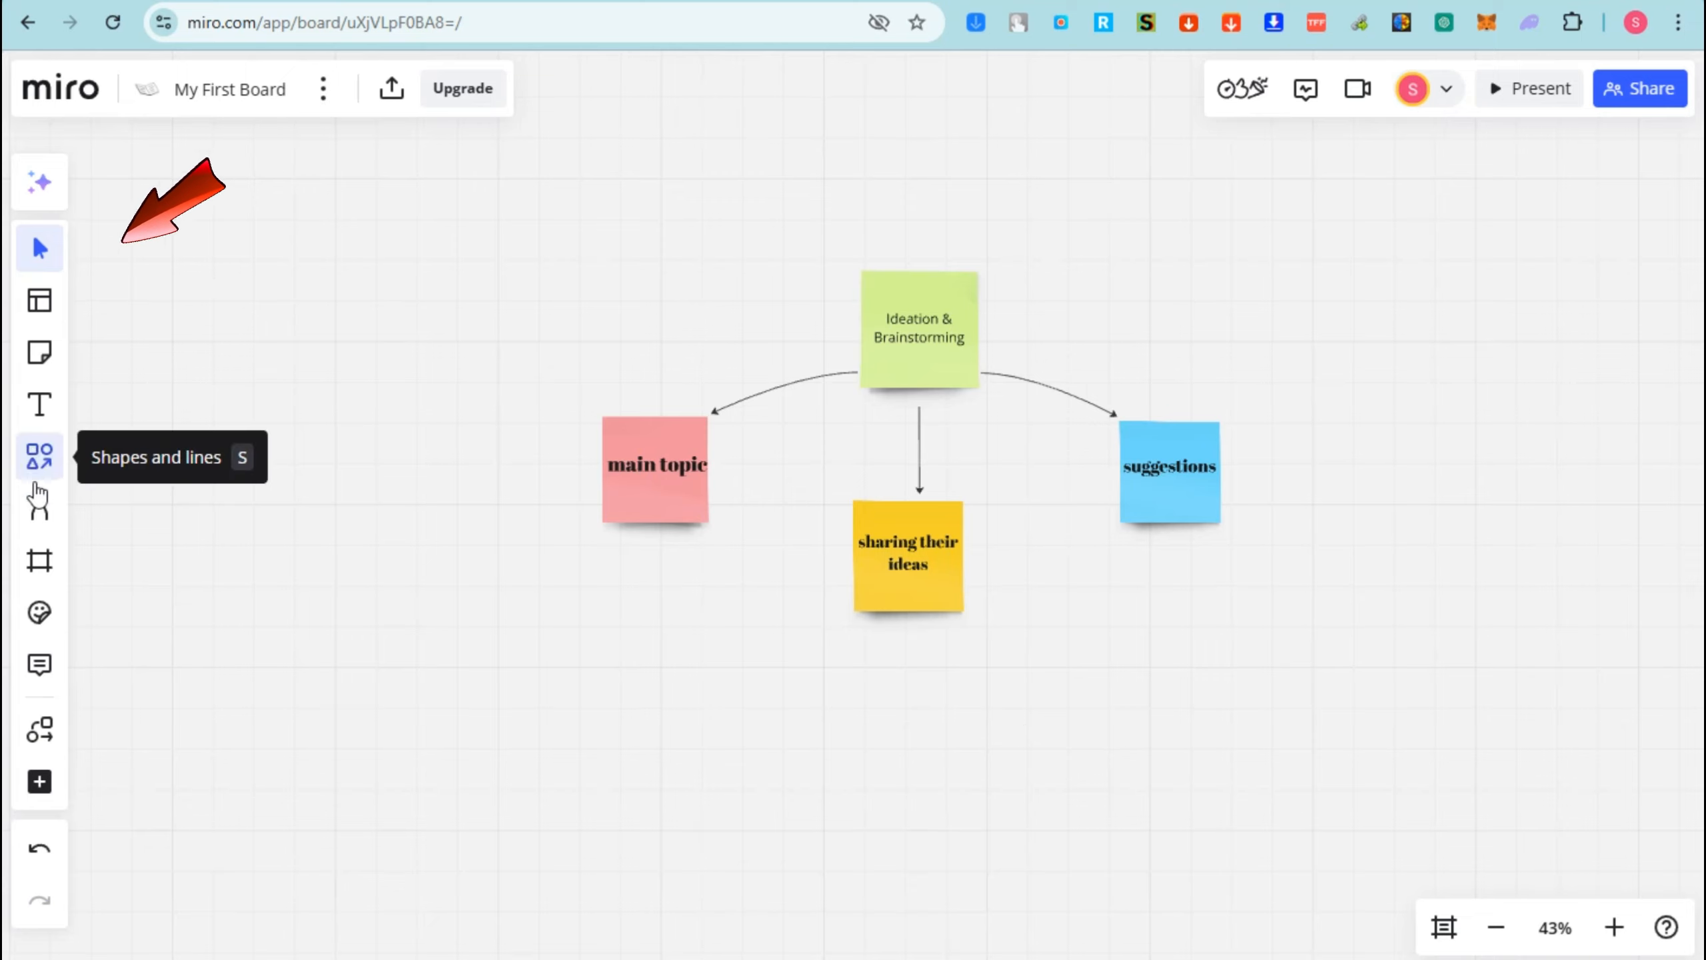
# - Search the template gallery for 'flowchart' and browse the 44 results
pyautogui.click(39, 301)
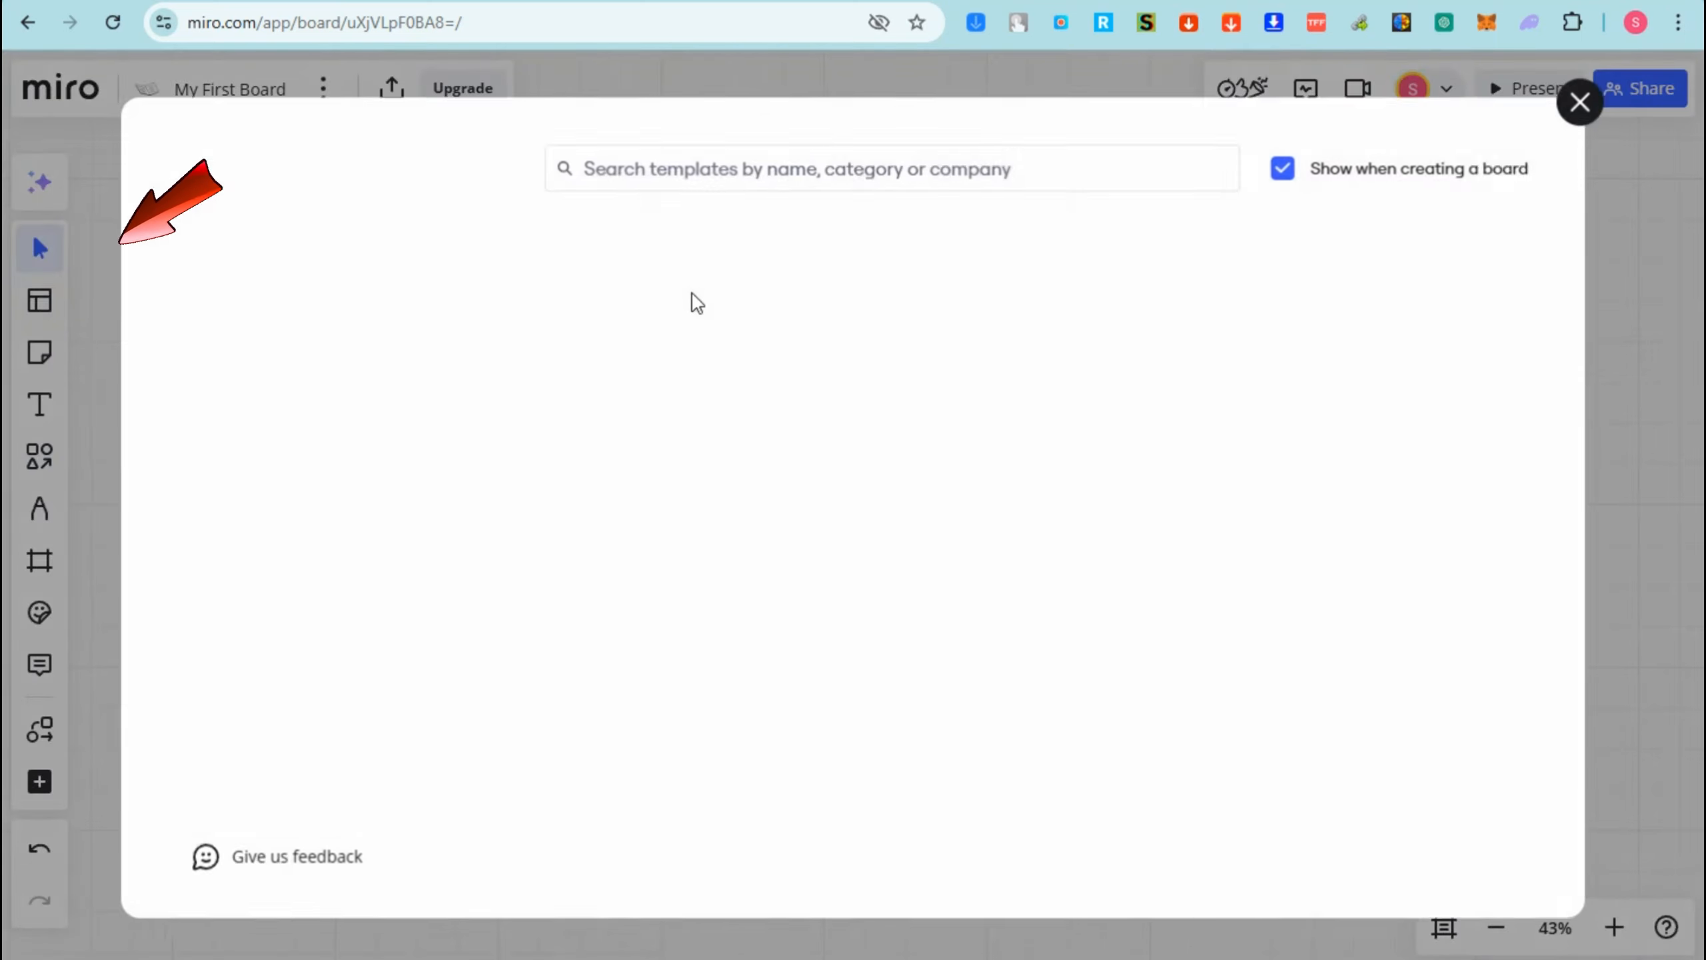
pyautogui.click(678, 168)
pyautogui.write('flo')
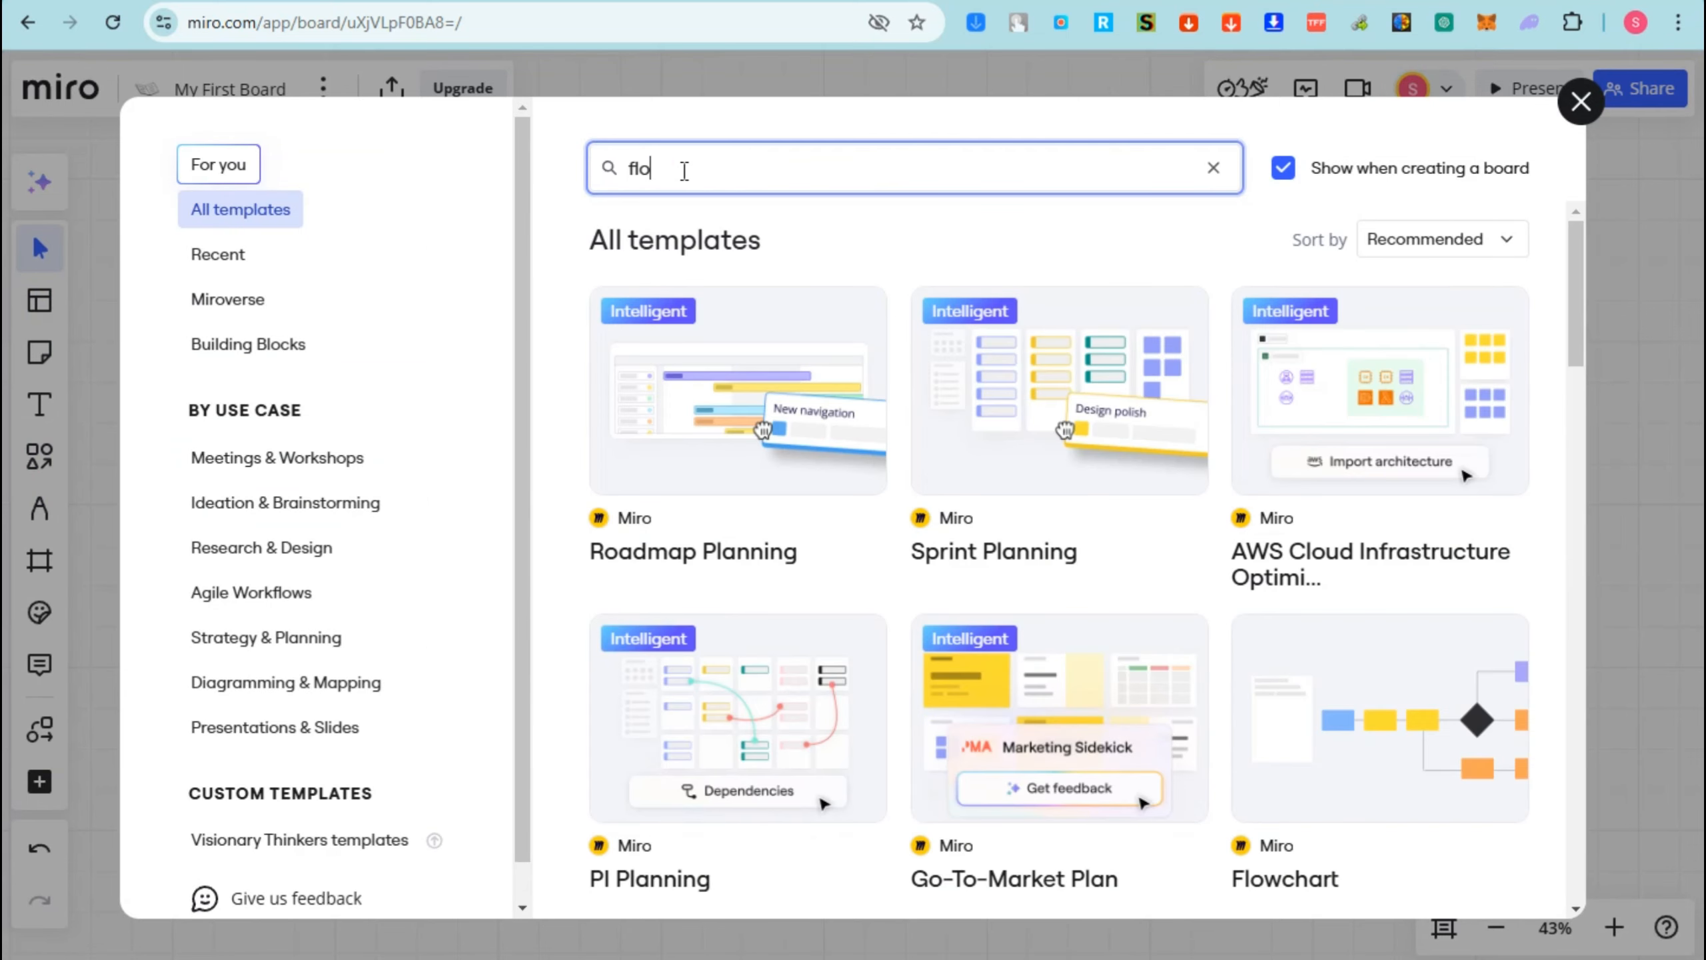
pyautogui.write('wchart')
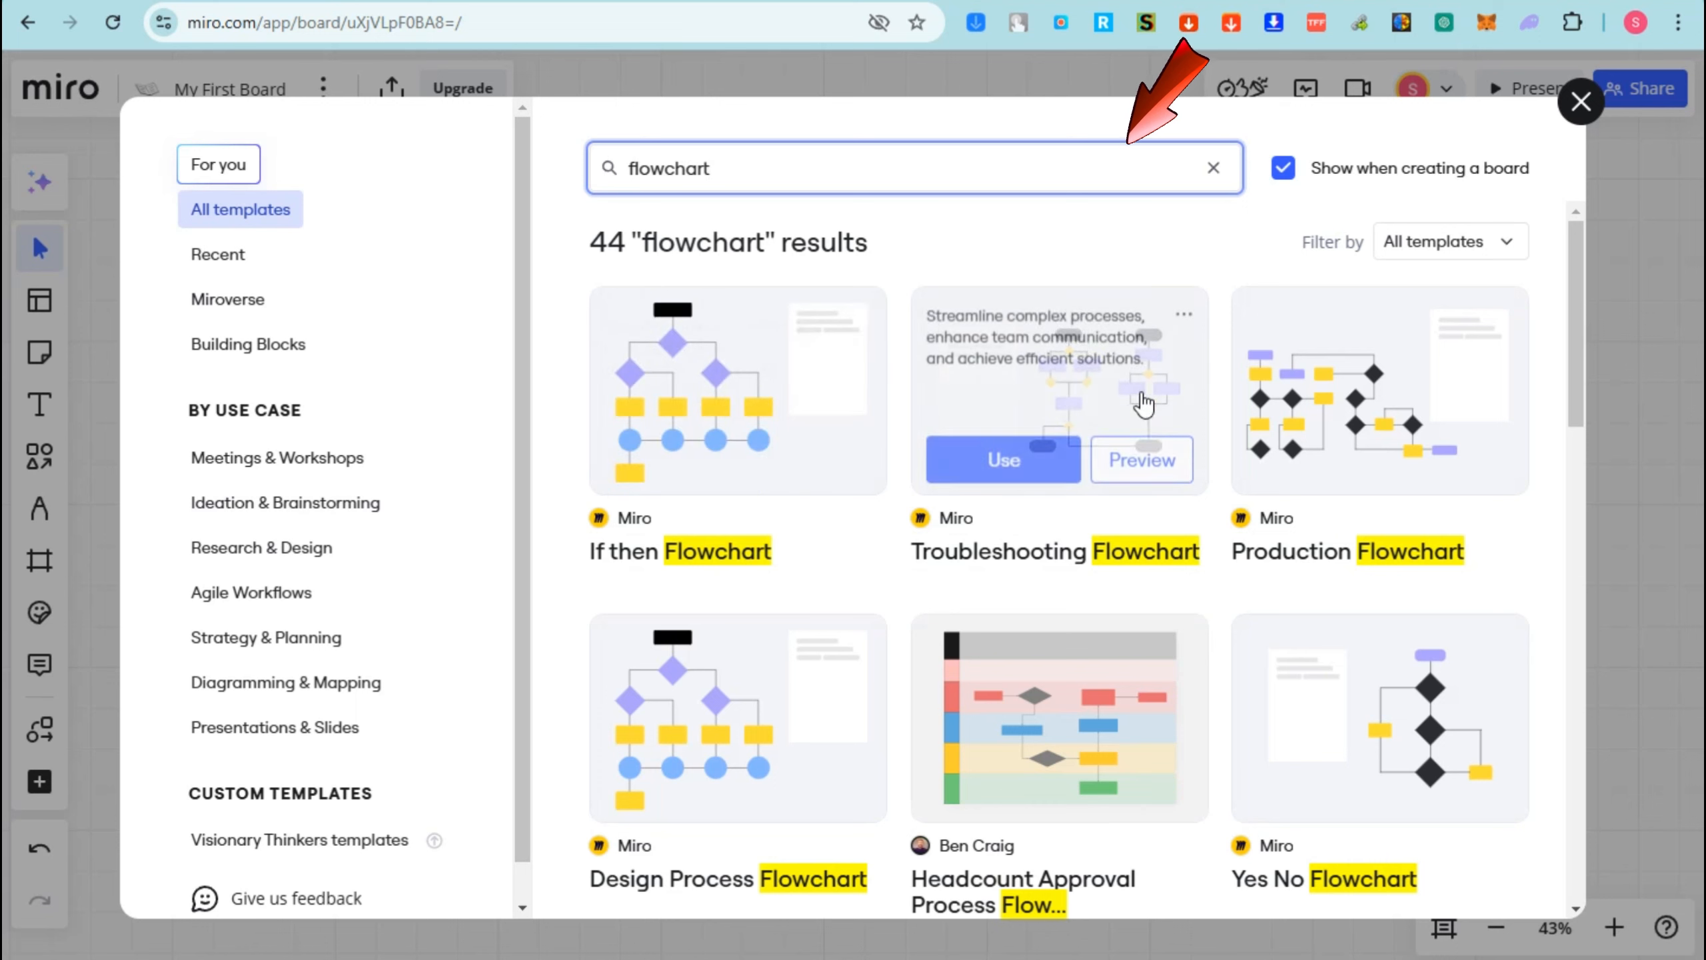
pyautogui.scroll(-9, 1188, 709)
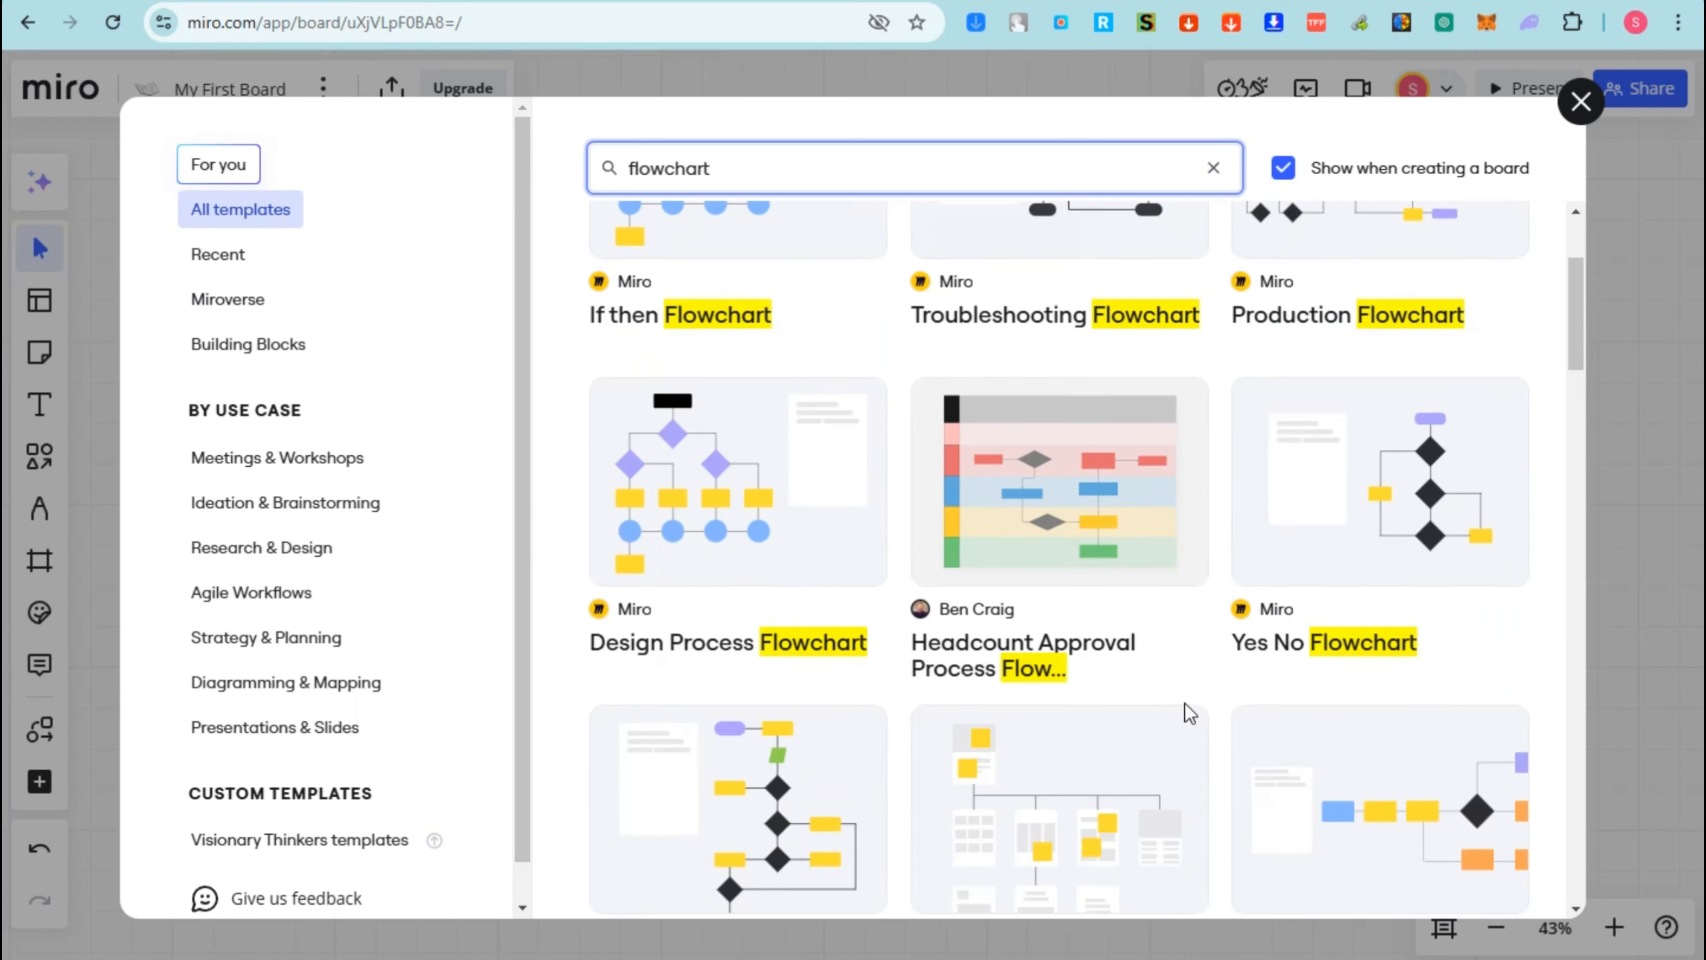
pyautogui.scroll(-4, 787, 558)
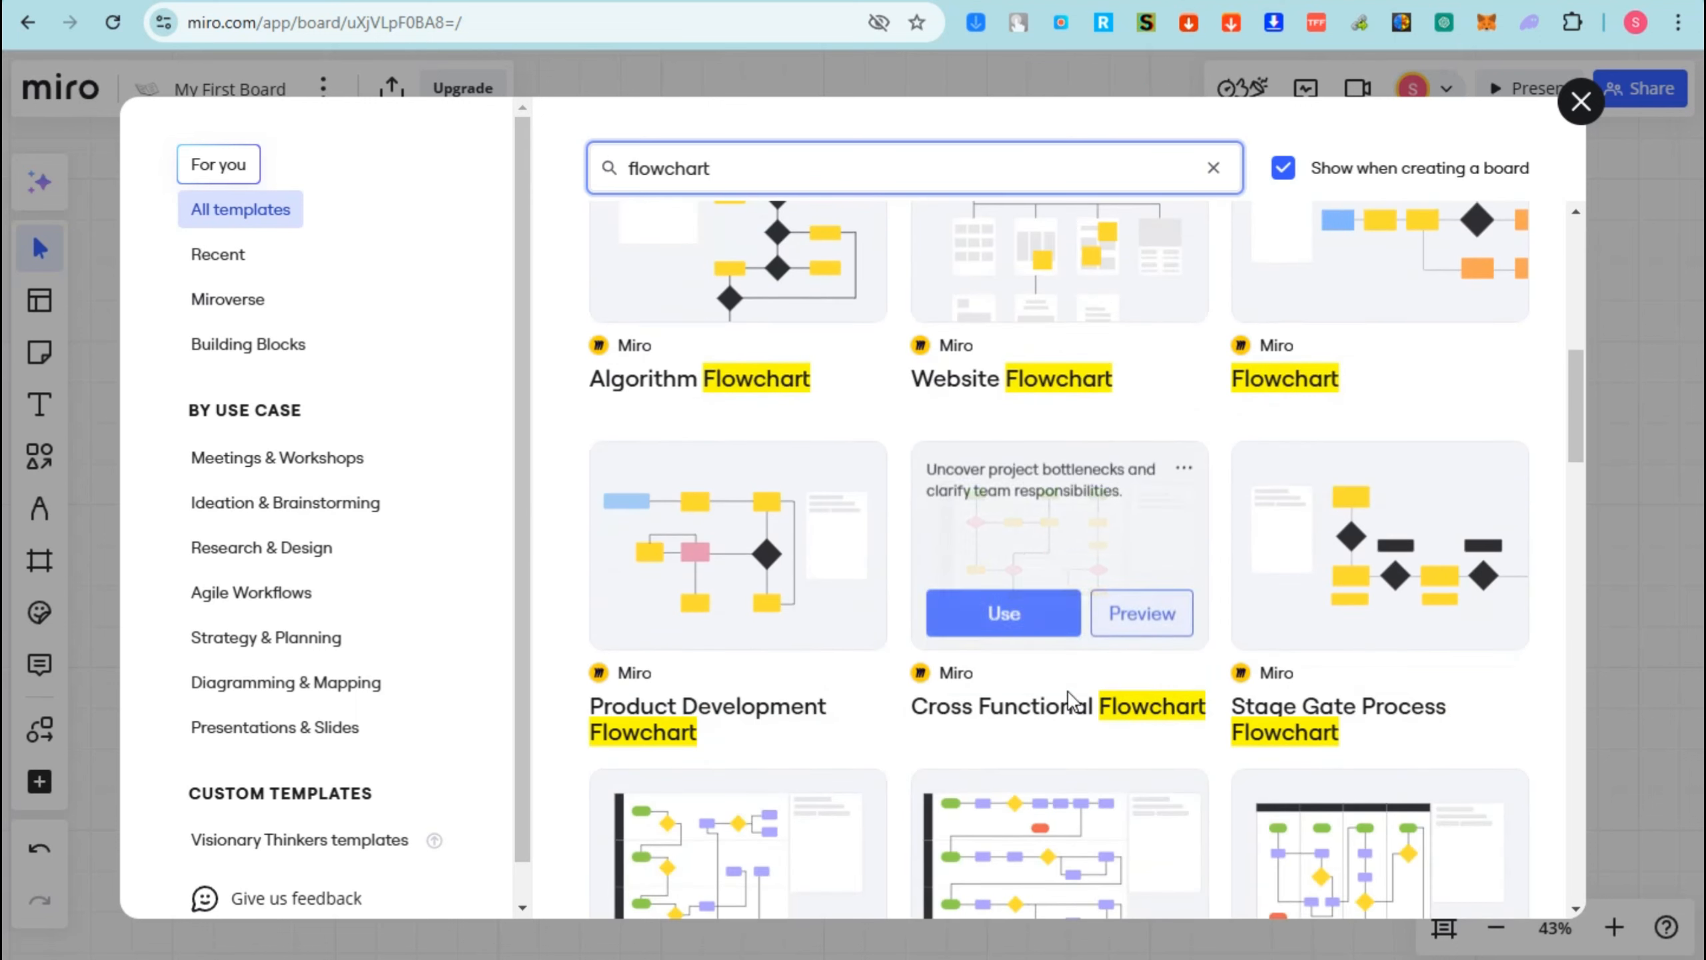
pyautogui.scroll(-11, 1020, 671)
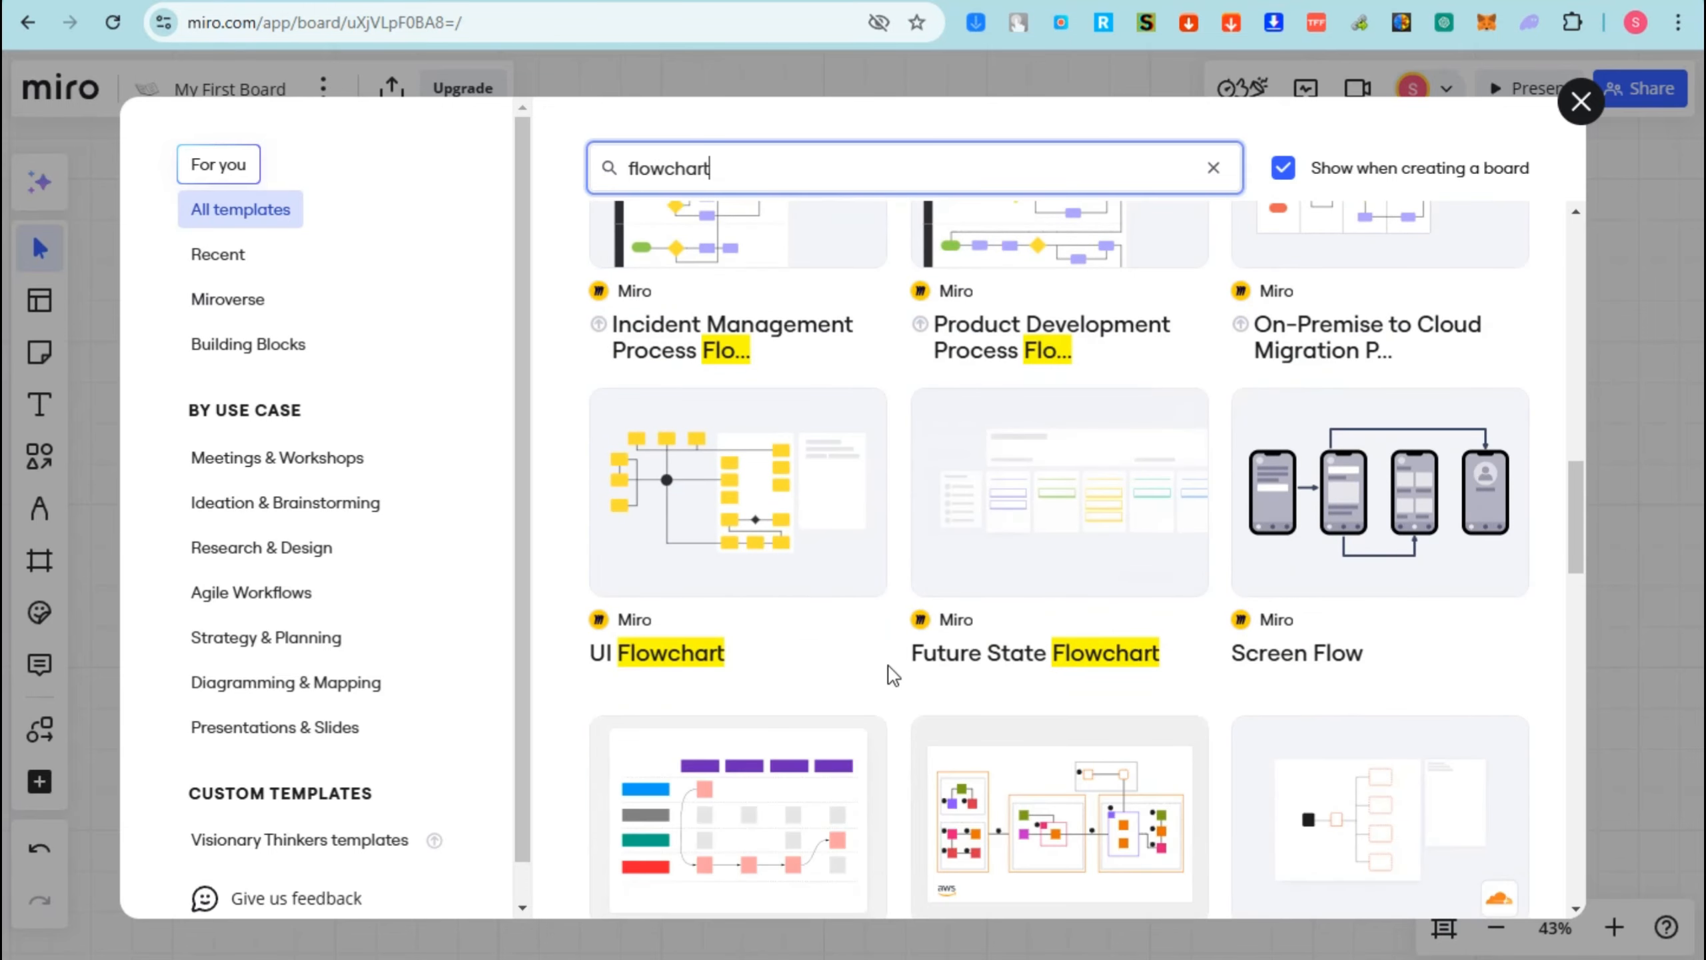
pyautogui.scroll(15, 1317, 697)
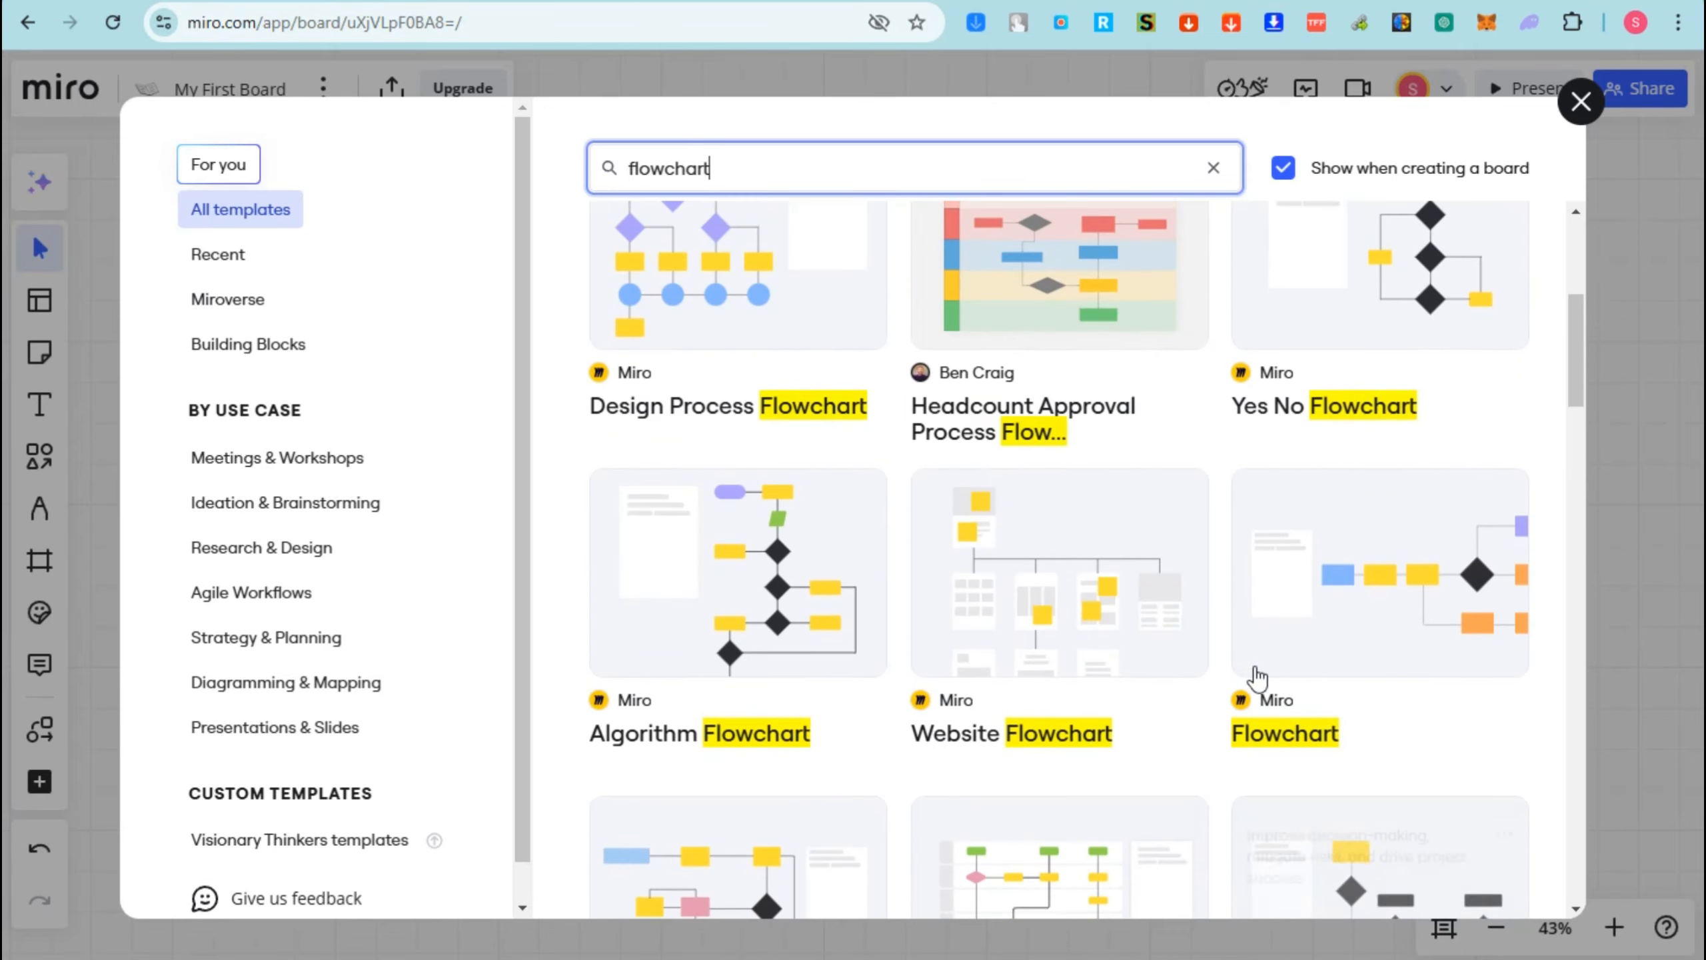
# - Add the Flowchart template to the board and drag it down and left below the mind map
pyautogui.moveTo(1436, 598)
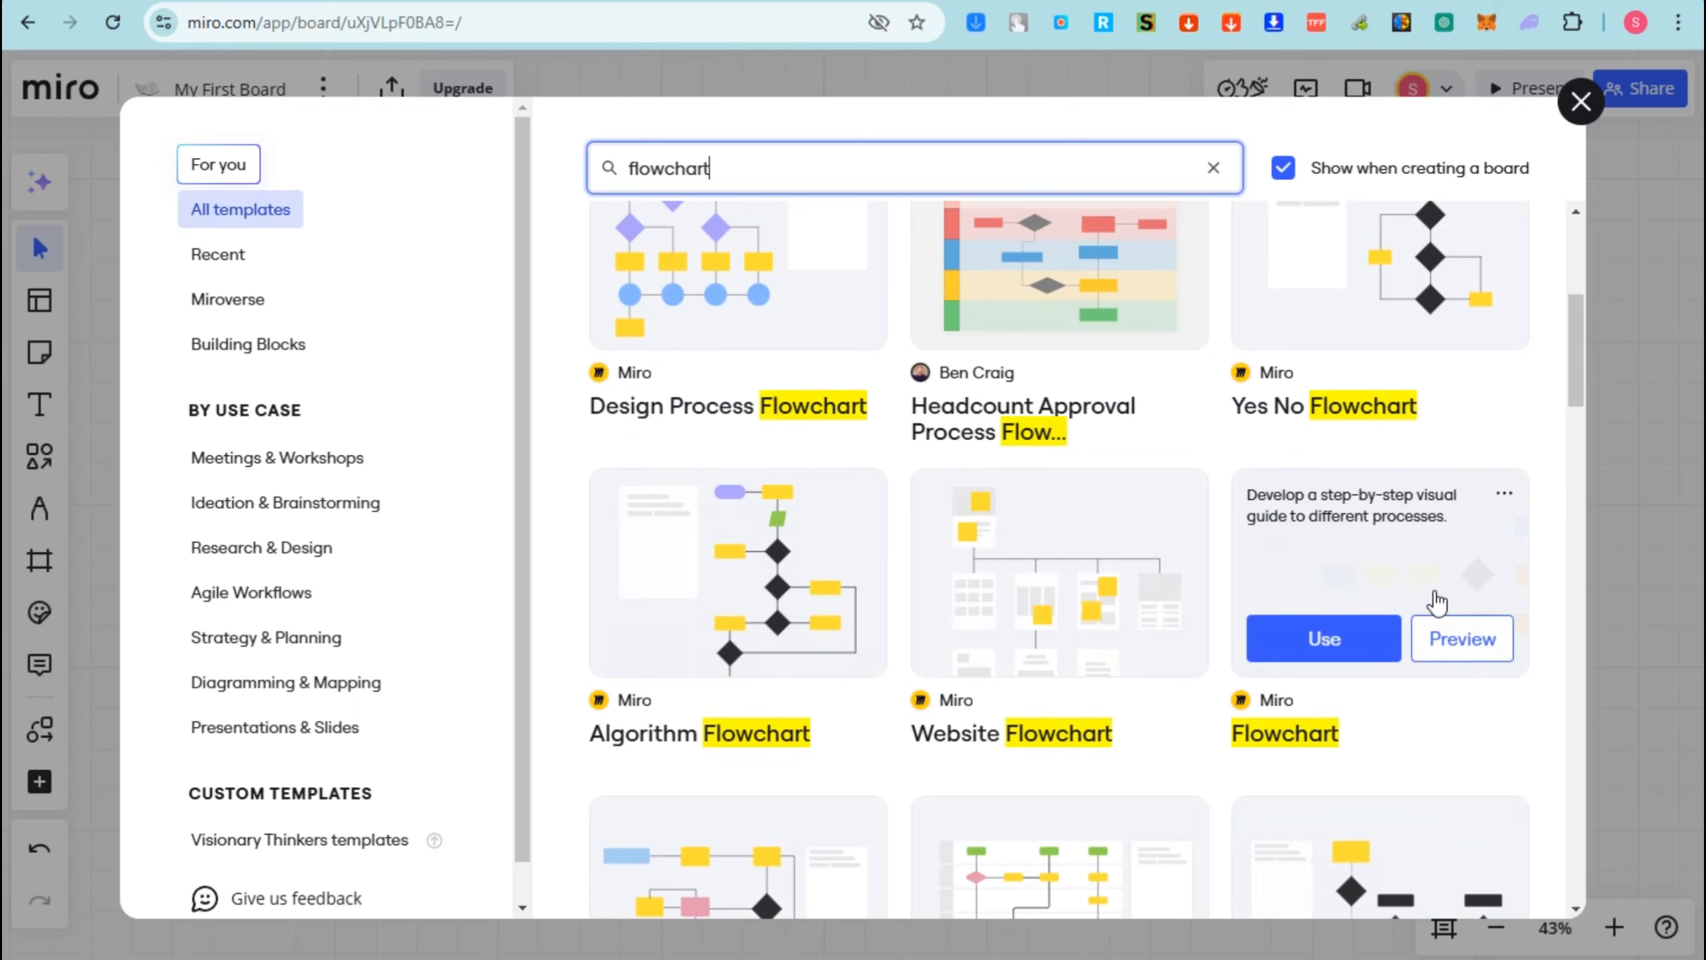
pyautogui.click(1337, 642)
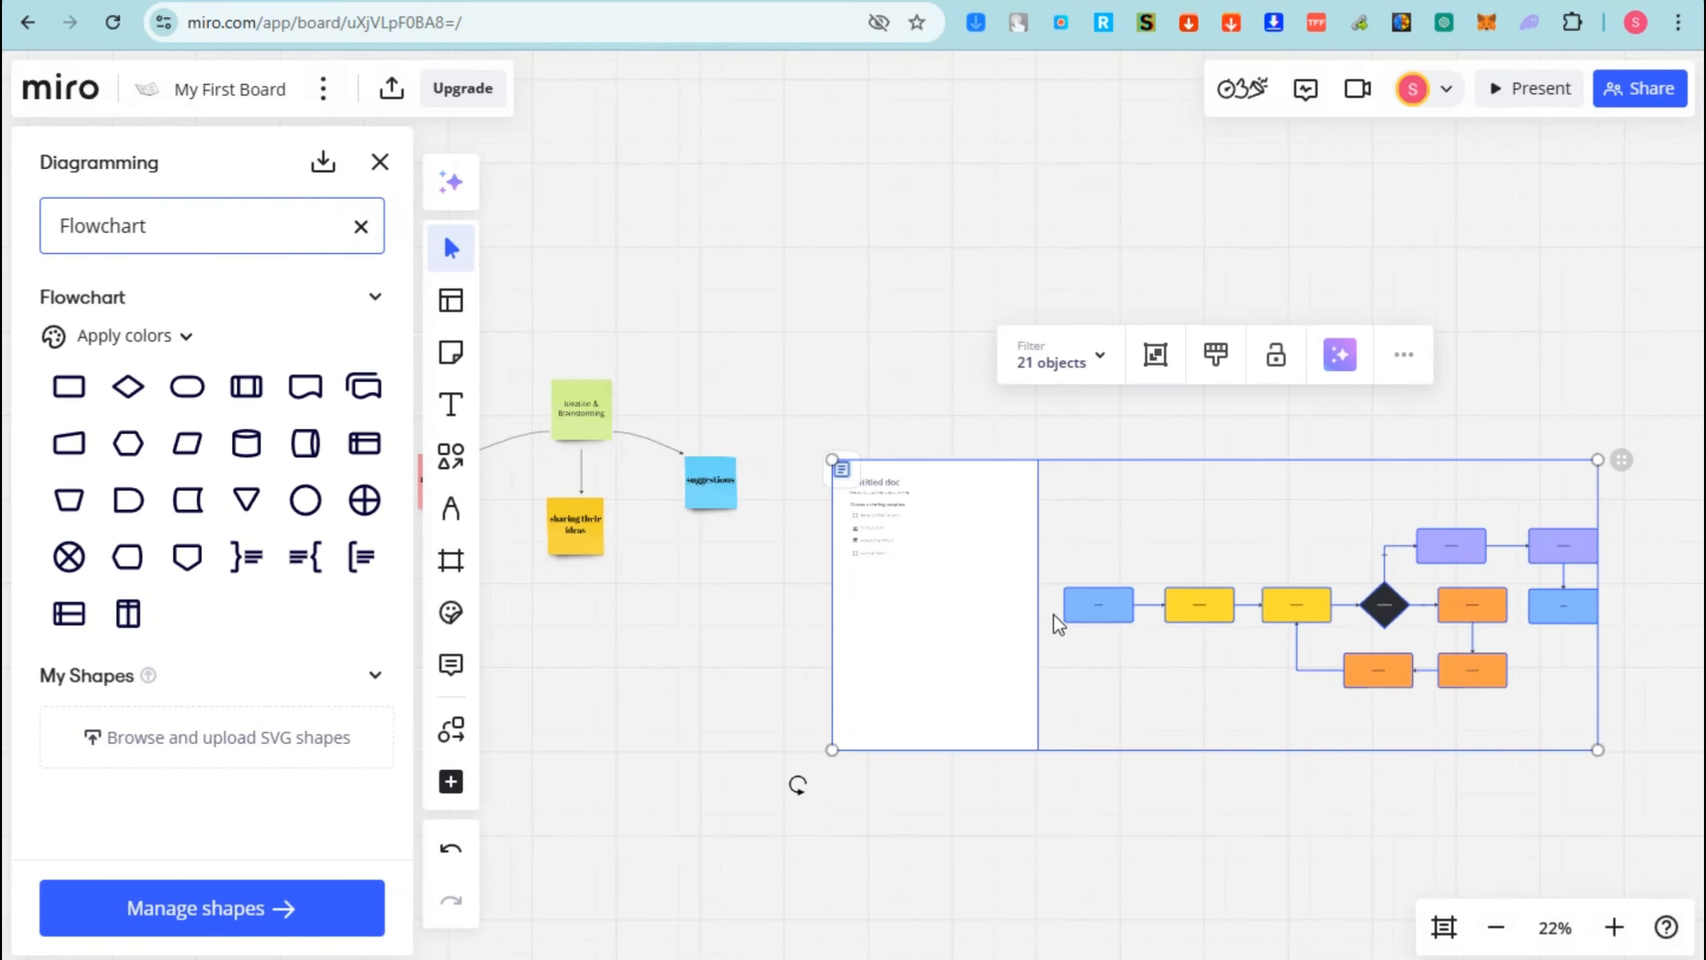
pyautogui.moveTo(1157, 644); pyautogui.dragTo(754, 814)
# - Adjust the zoom around the flowchart, deselect it and close the Diagramming panel
pyautogui.click(1623, 927)
pyautogui.click(1617, 926)
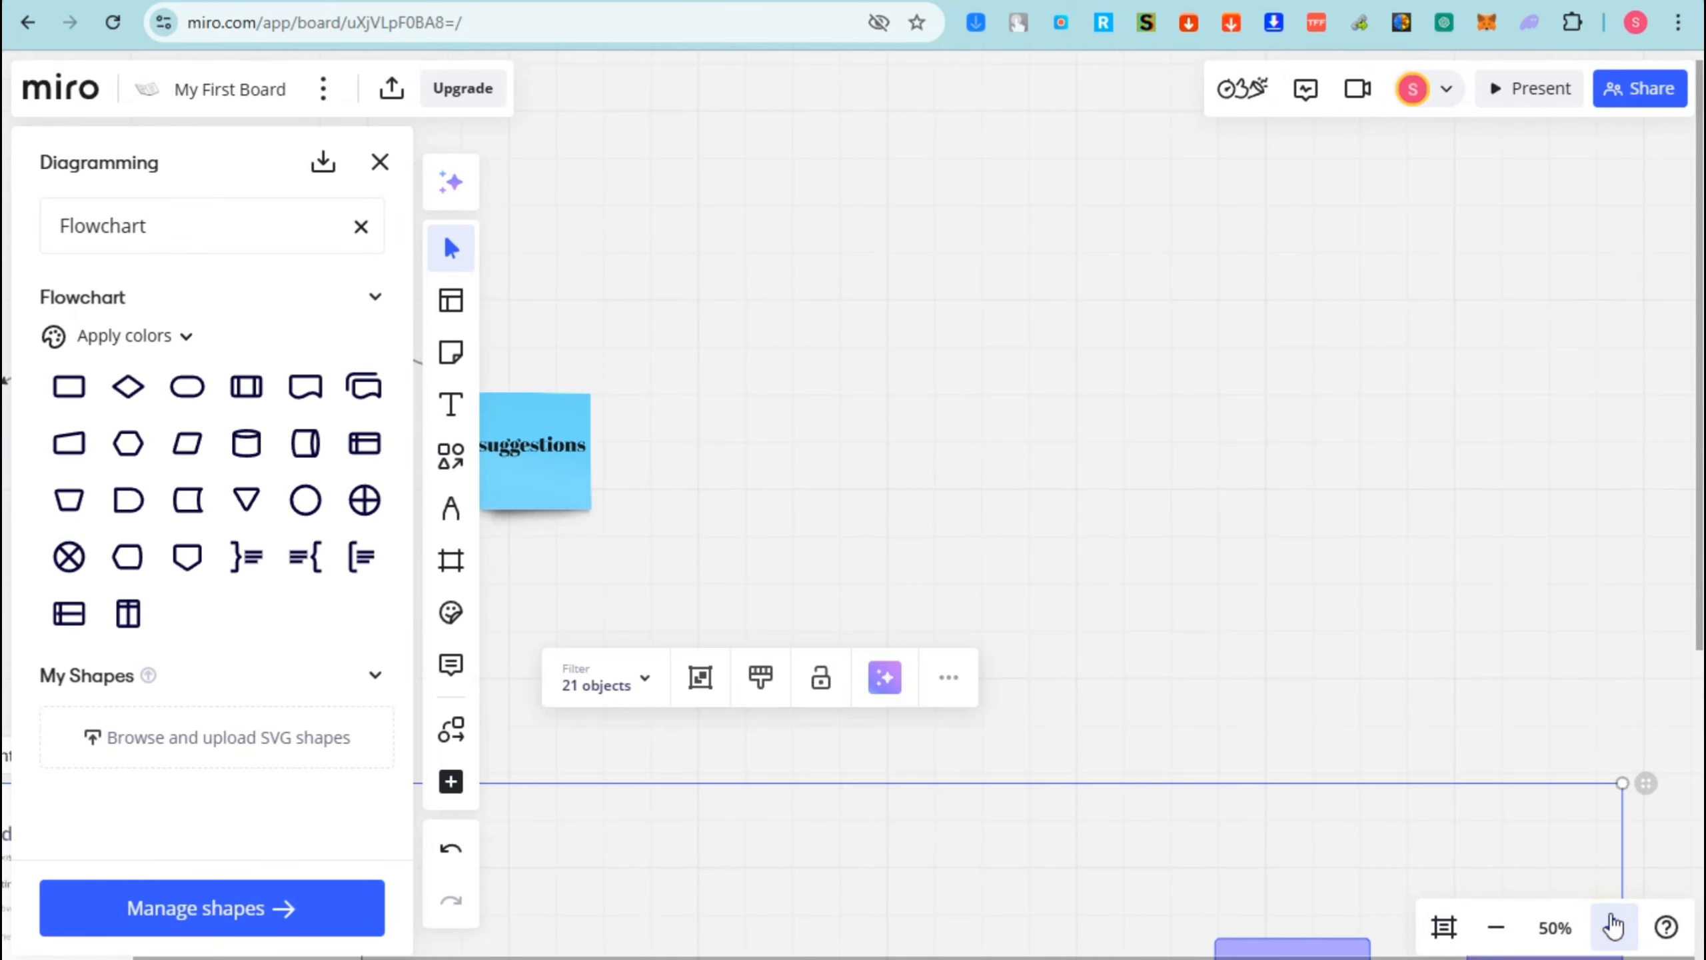
pyautogui.click(1496, 928)
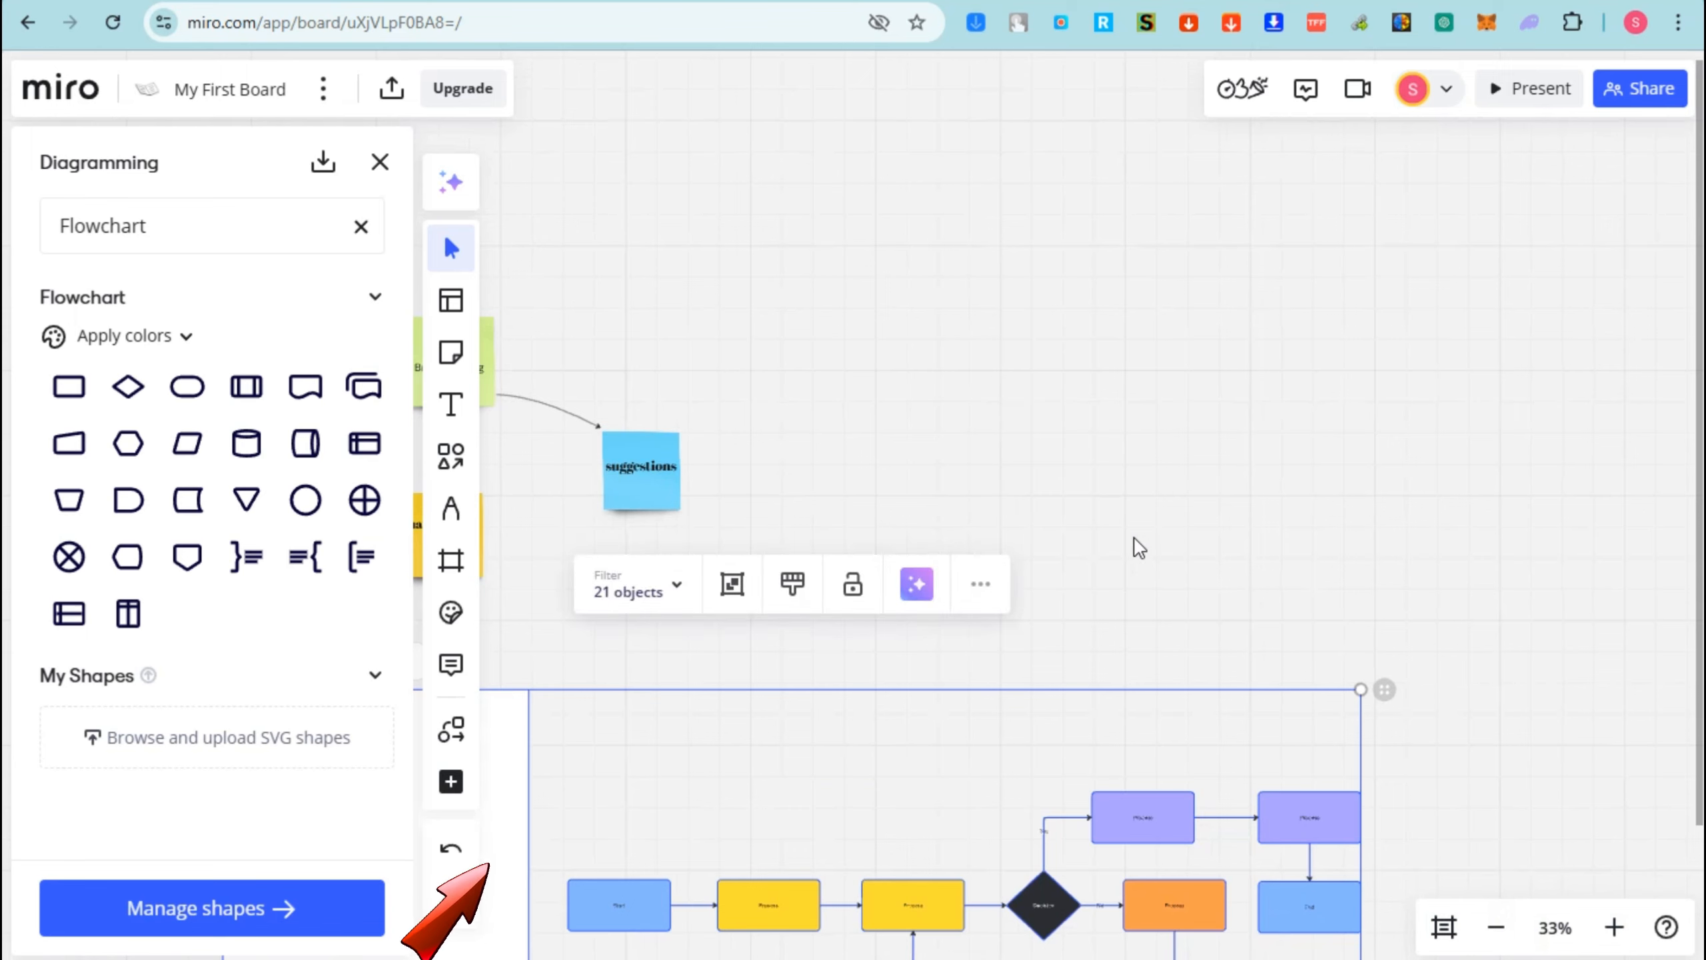
pyautogui.click(1082, 484)
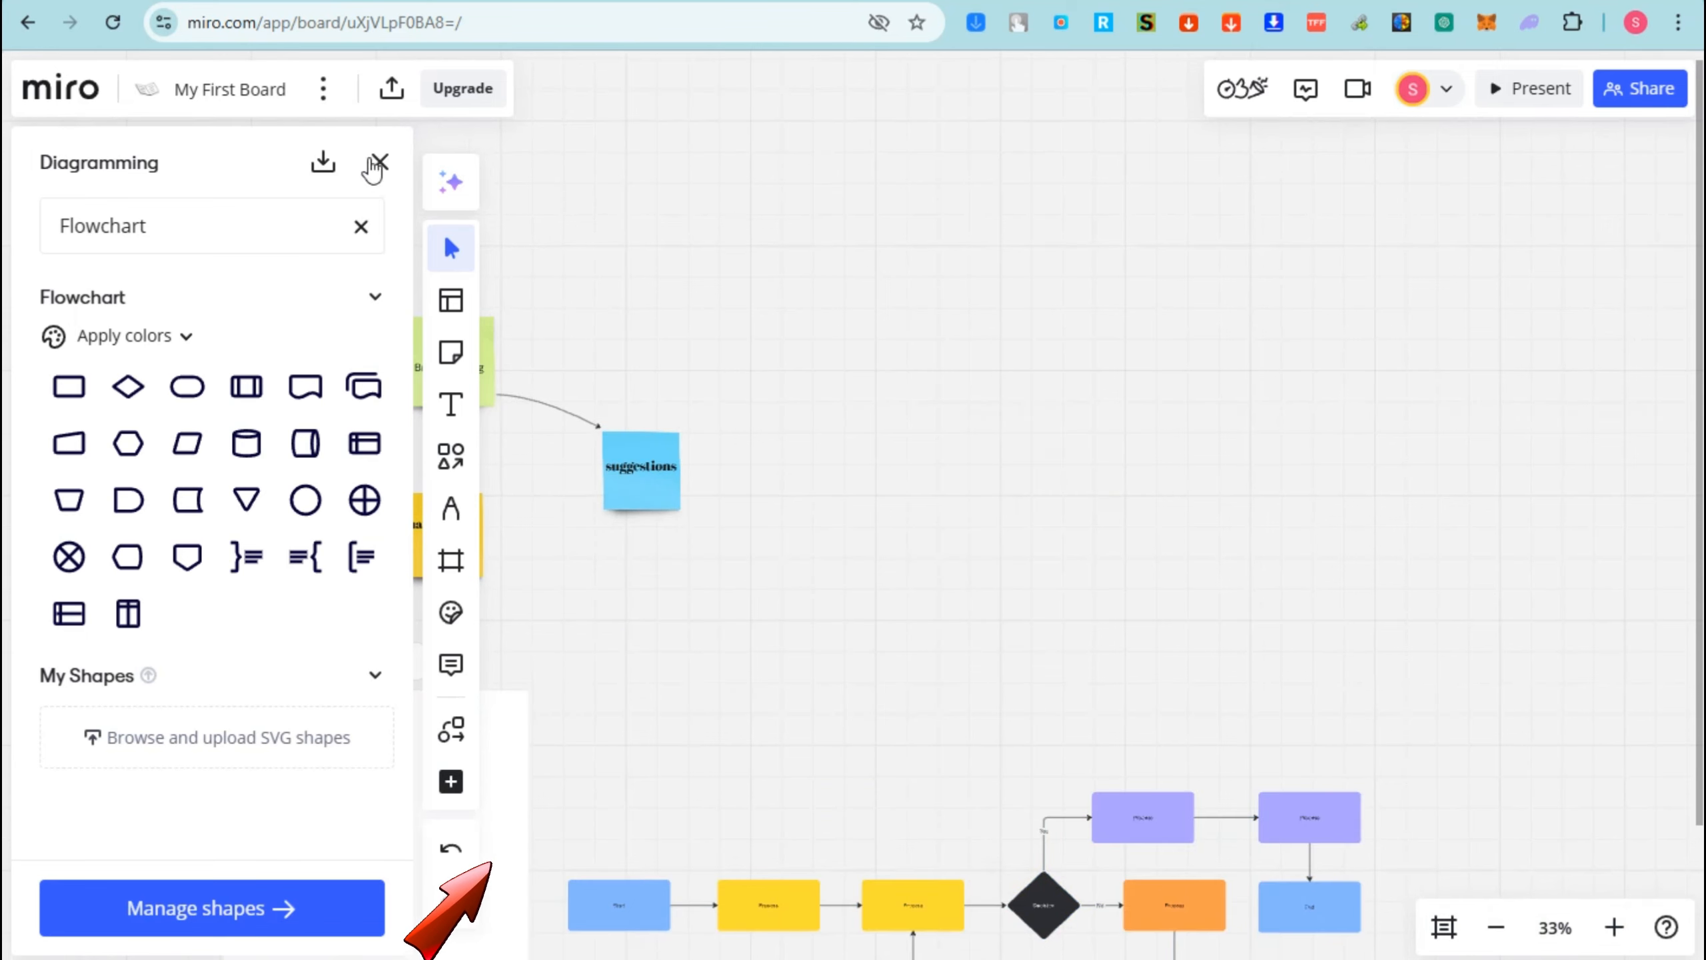
pyautogui.click(379, 161)
pyautogui.scroll(-3, 1155, 694)
pyautogui.scroll(2, 1001, 746)
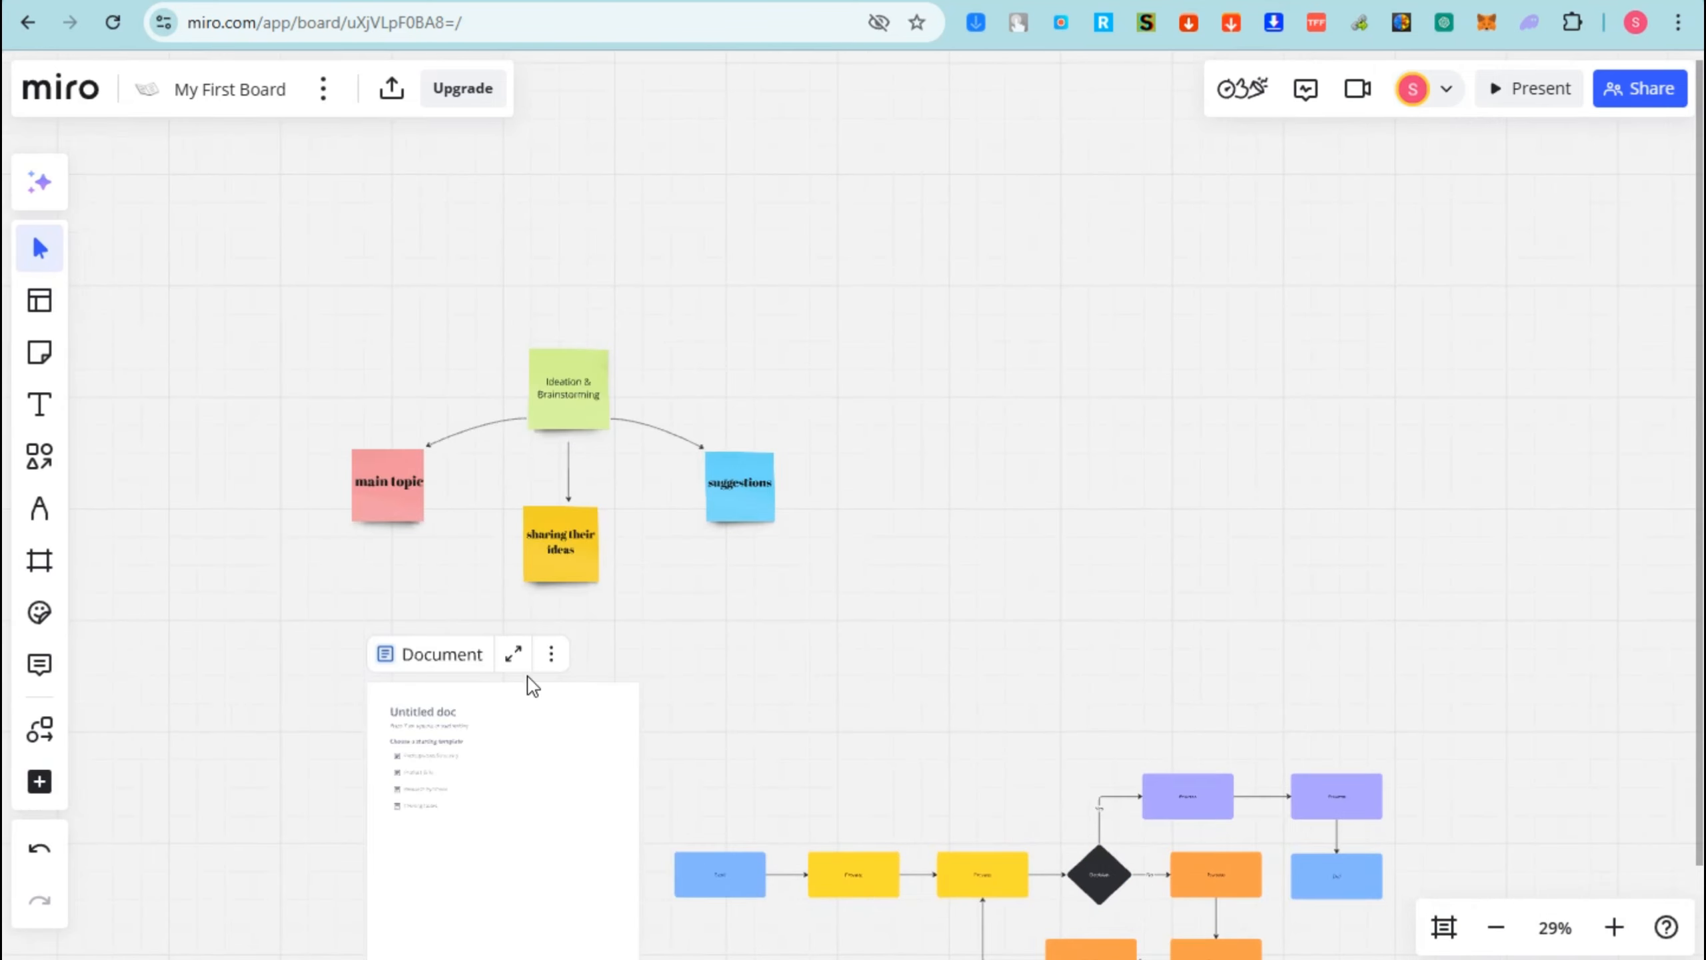
# - Delete the flowchart template's side document from the board
pyautogui.click(527, 720)
pyautogui.rightClick(527, 719)
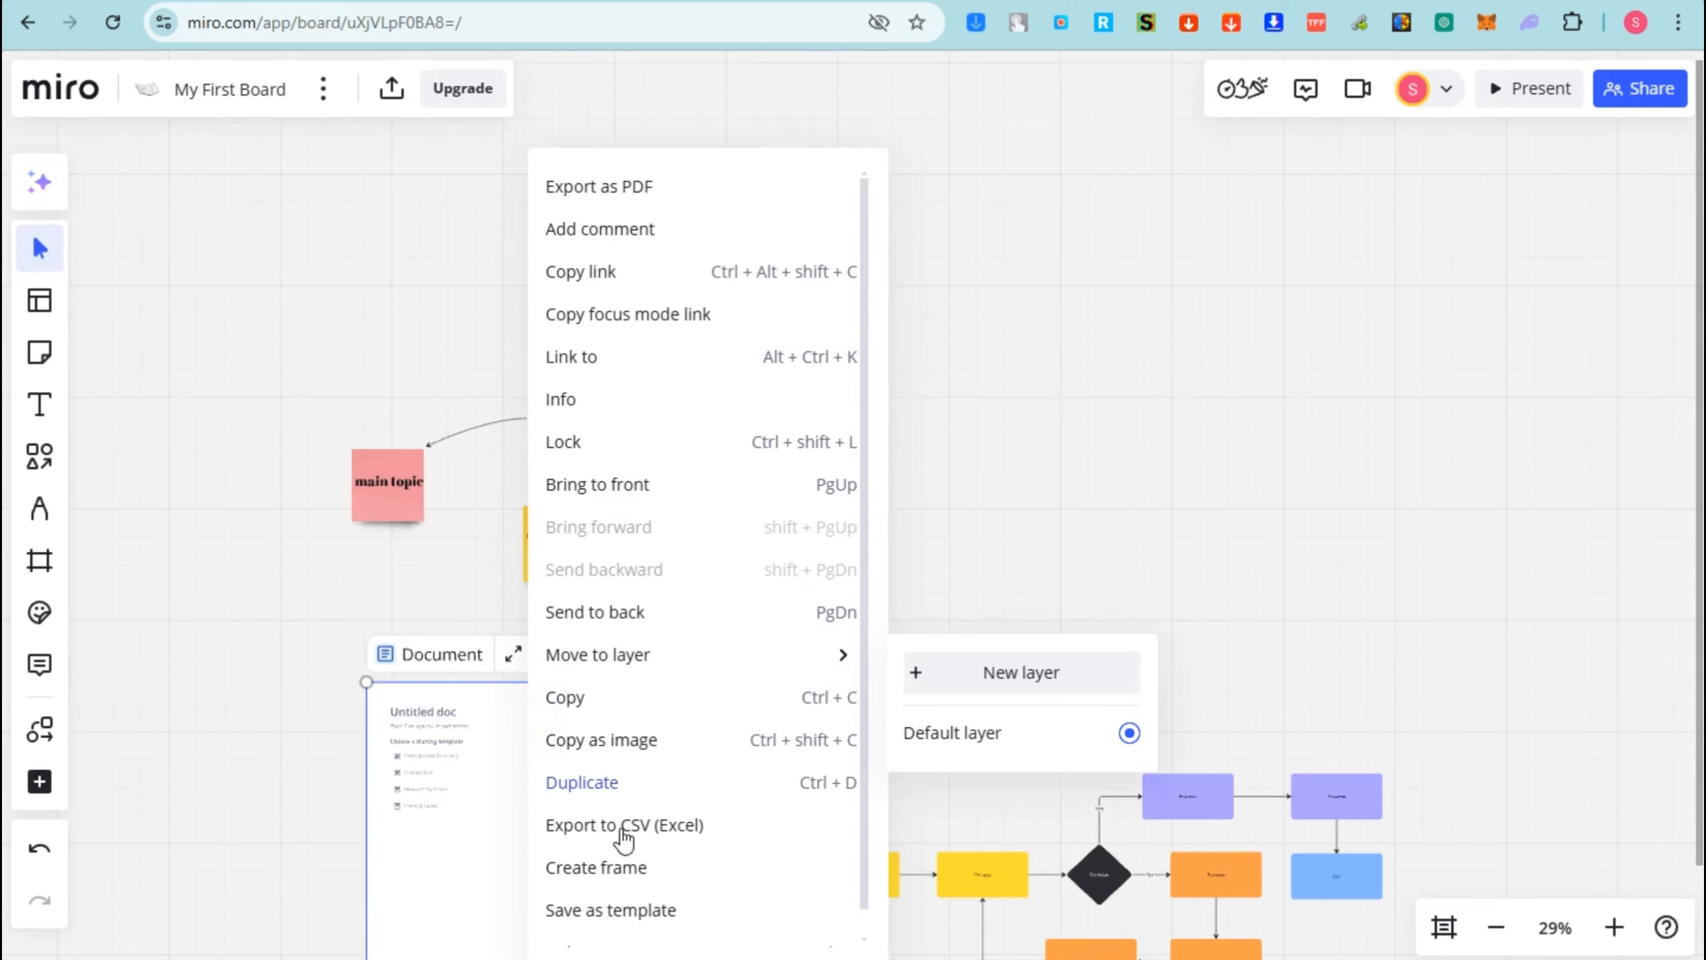
pyautogui.scroll(-1, 629, 908)
pyautogui.click(609, 926)
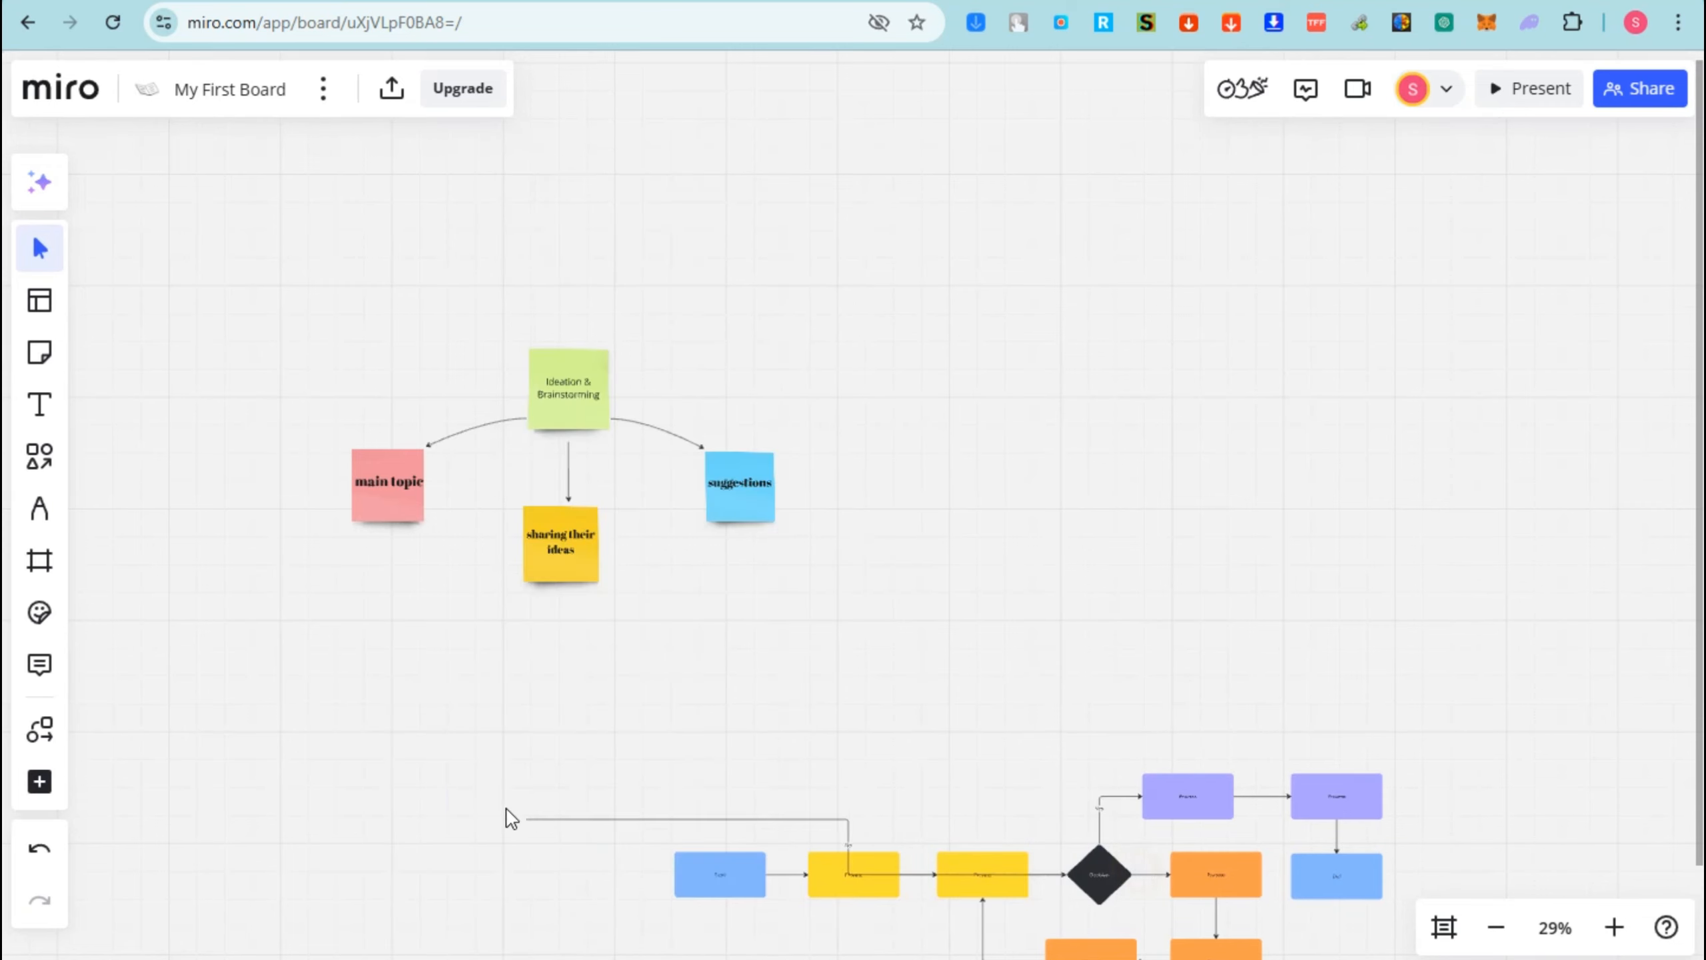
# - Reroute the connector above the Start box higher, between the mind map and the flowchart
pyautogui.moveTo(1227, 847); pyautogui.dragTo(573, 757)
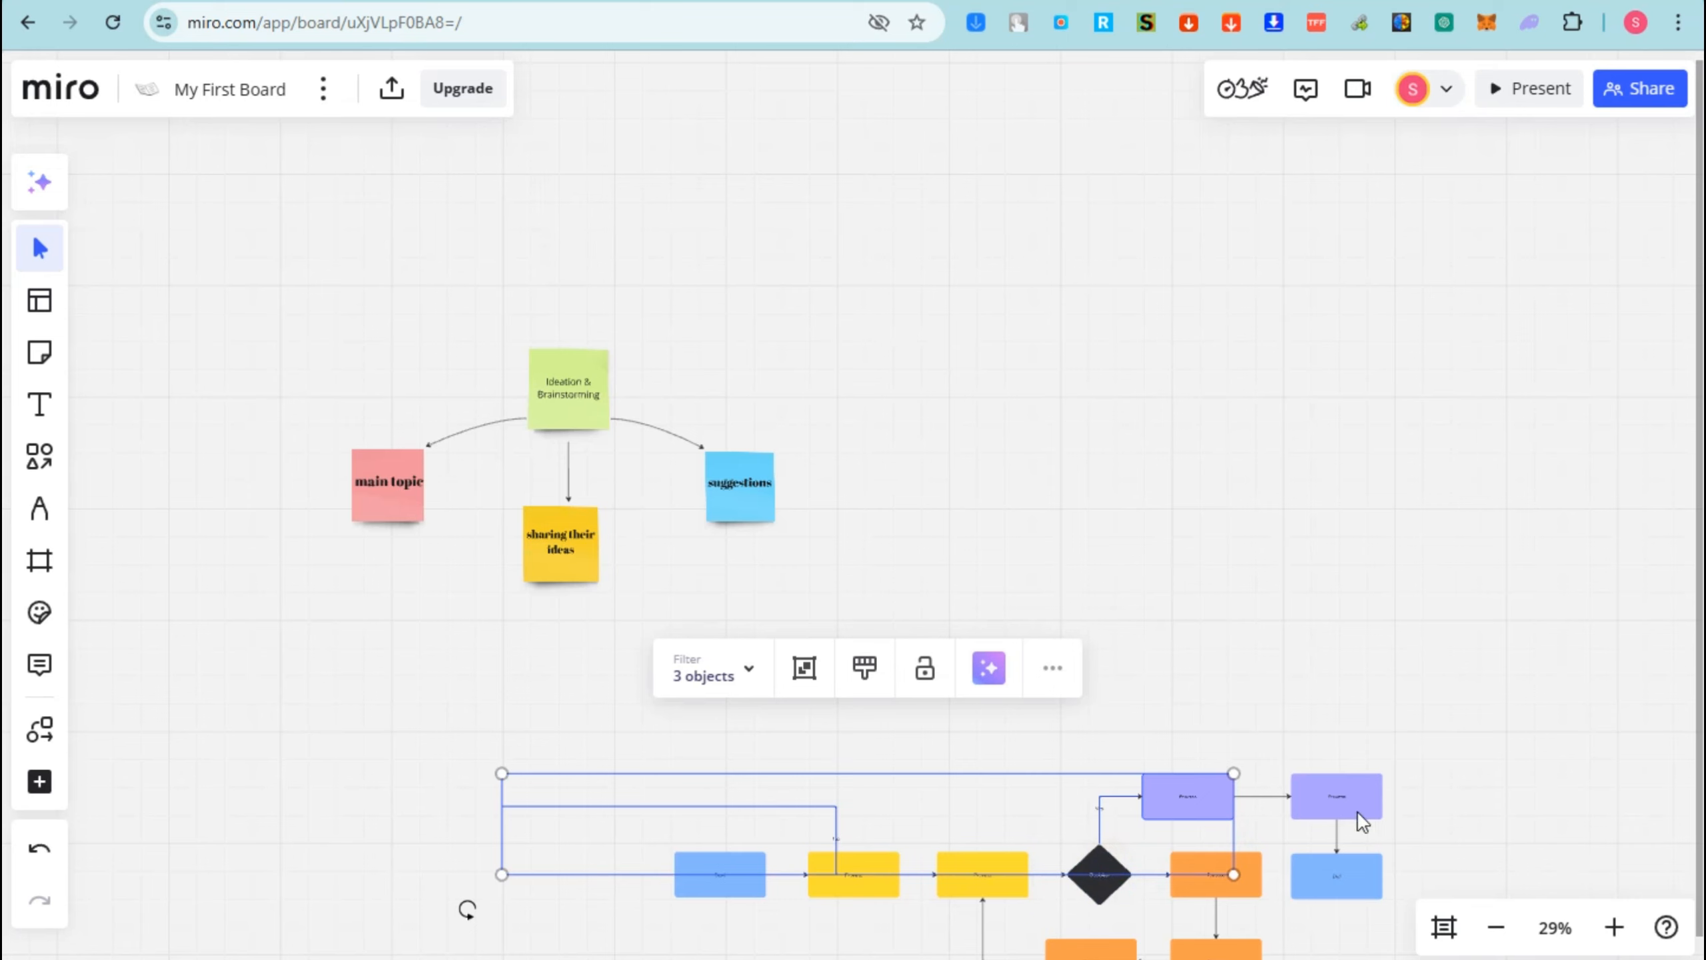
pyautogui.click(1472, 748)
pyautogui.click(897, 888)
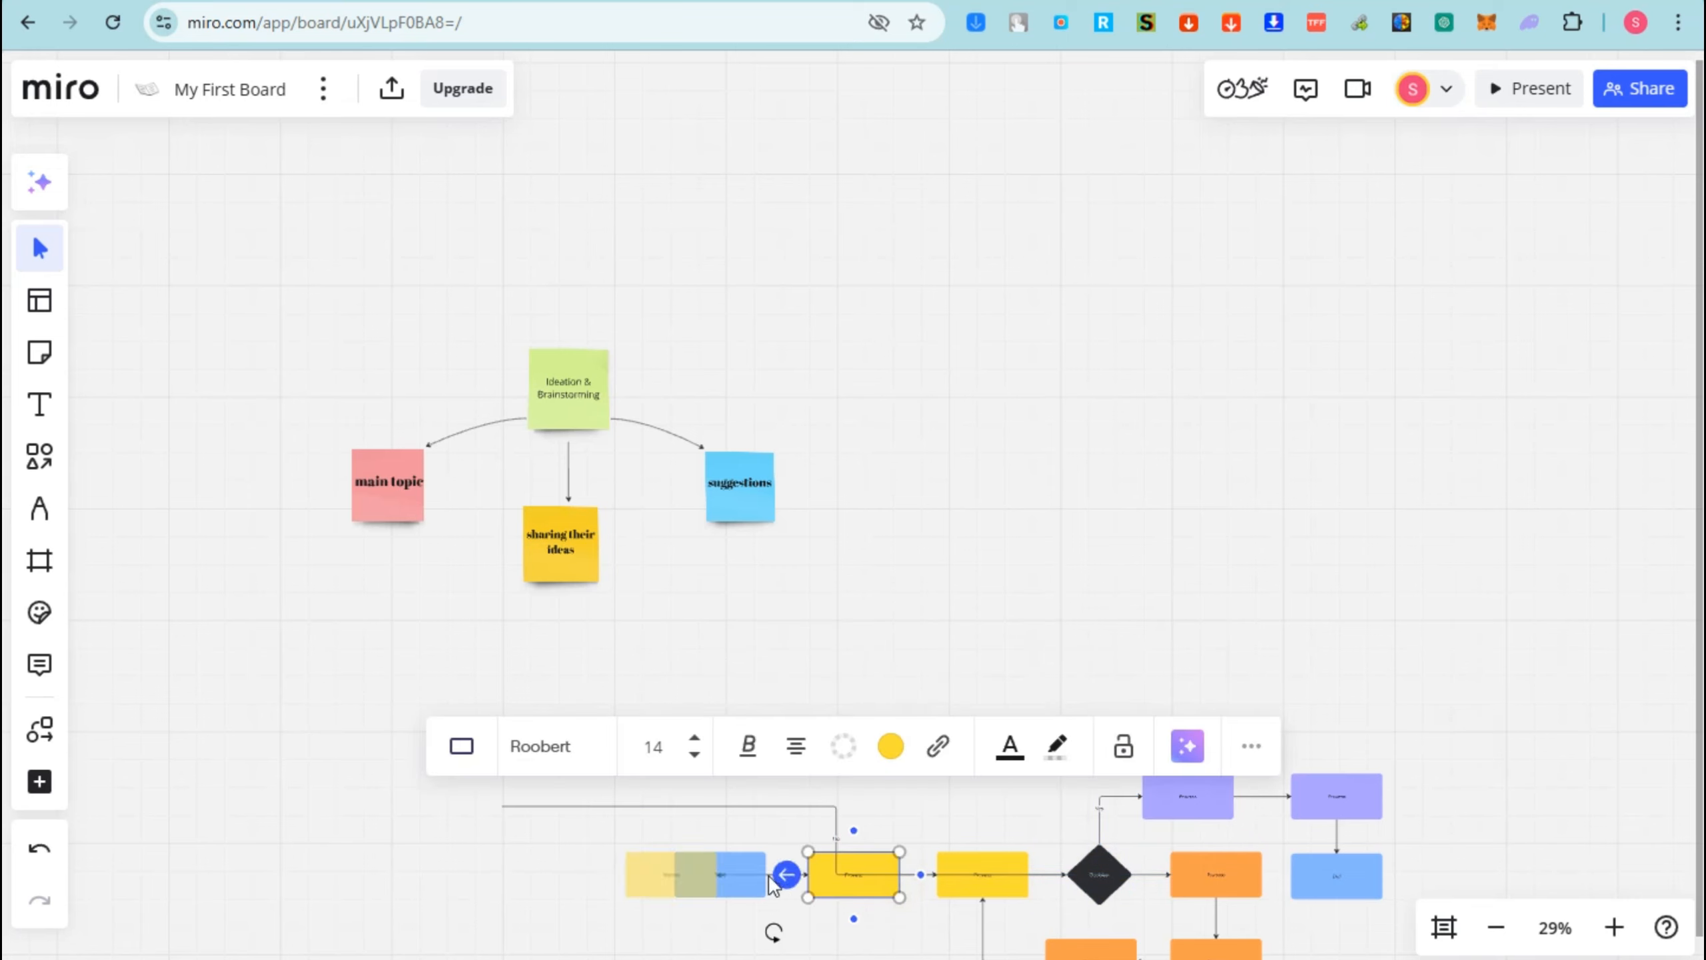
pyautogui.click(747, 873)
pyautogui.scroll(-2, 1204, 884)
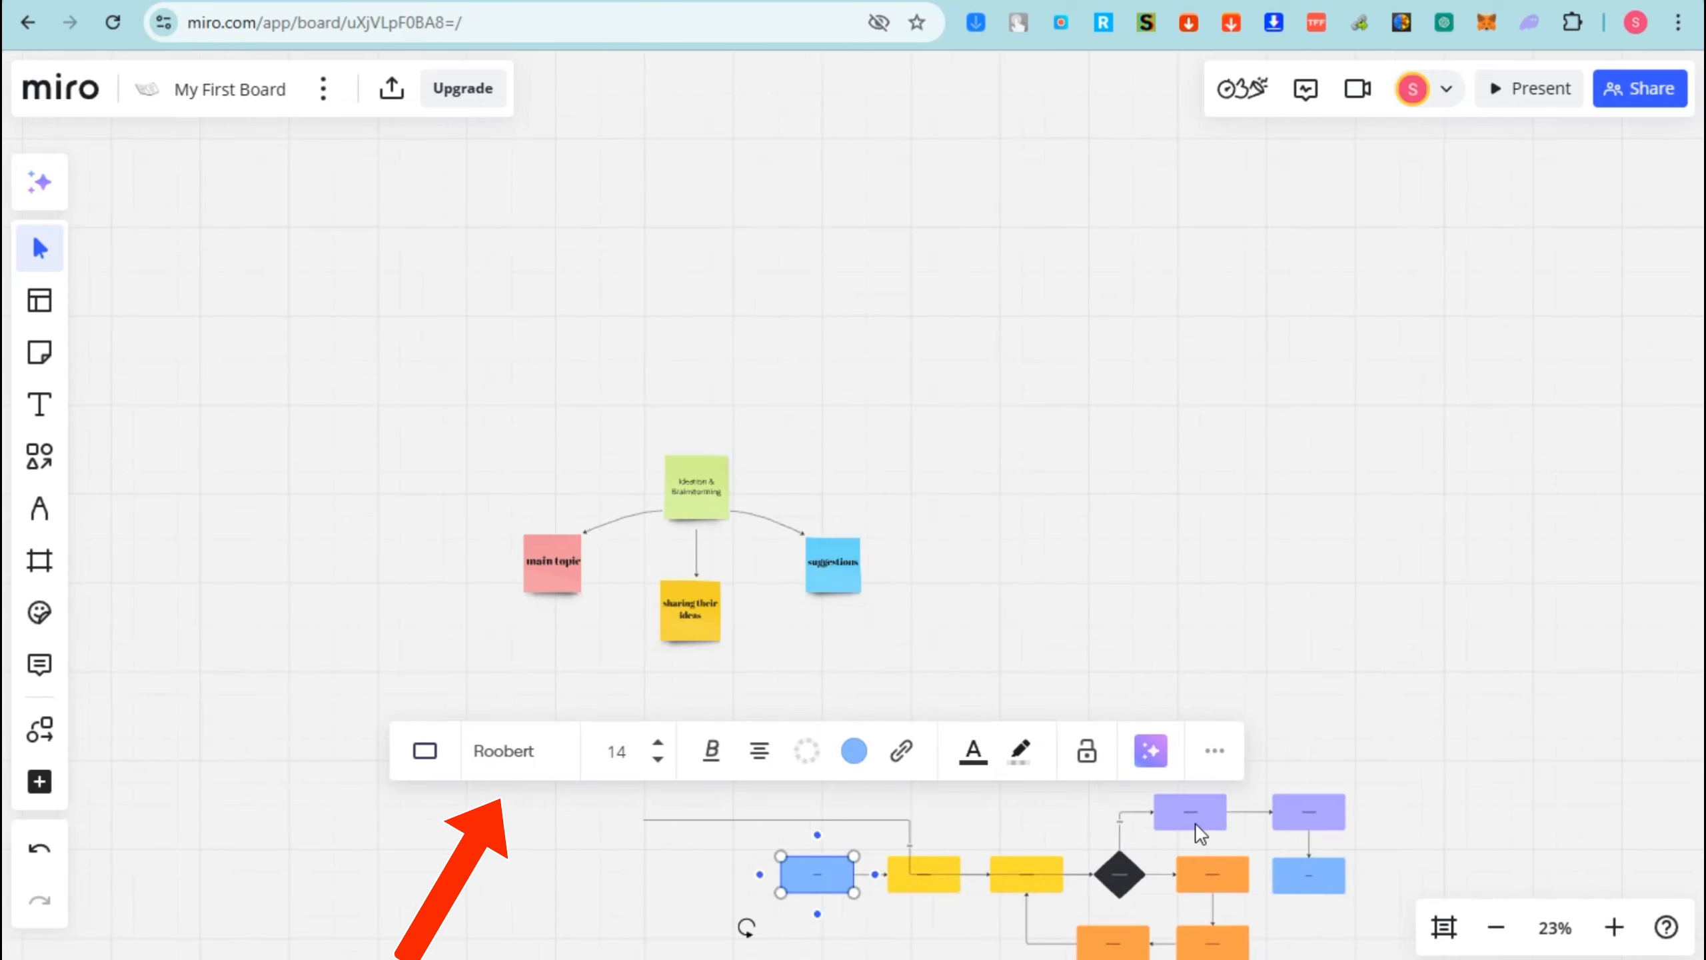
pyautogui.scroll(-1, 1688, 666)
pyautogui.scroll(3, 1687, 667)
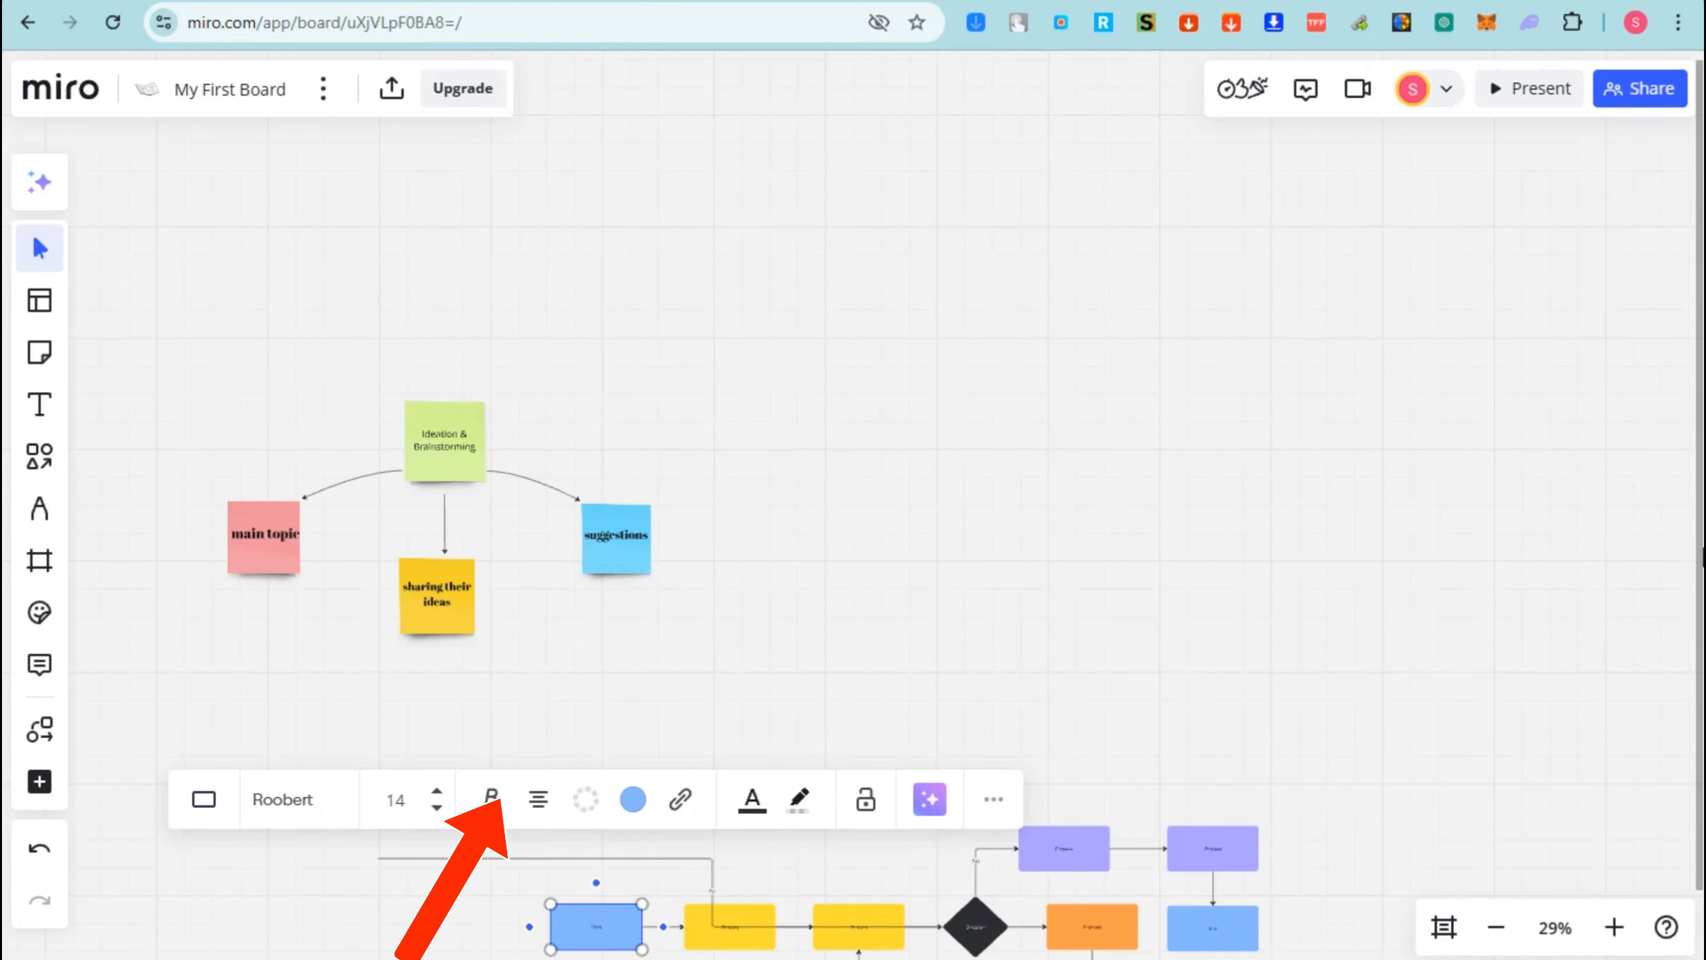
pyautogui.click(1690, 545)
pyautogui.scroll(-3, 1678, 864)
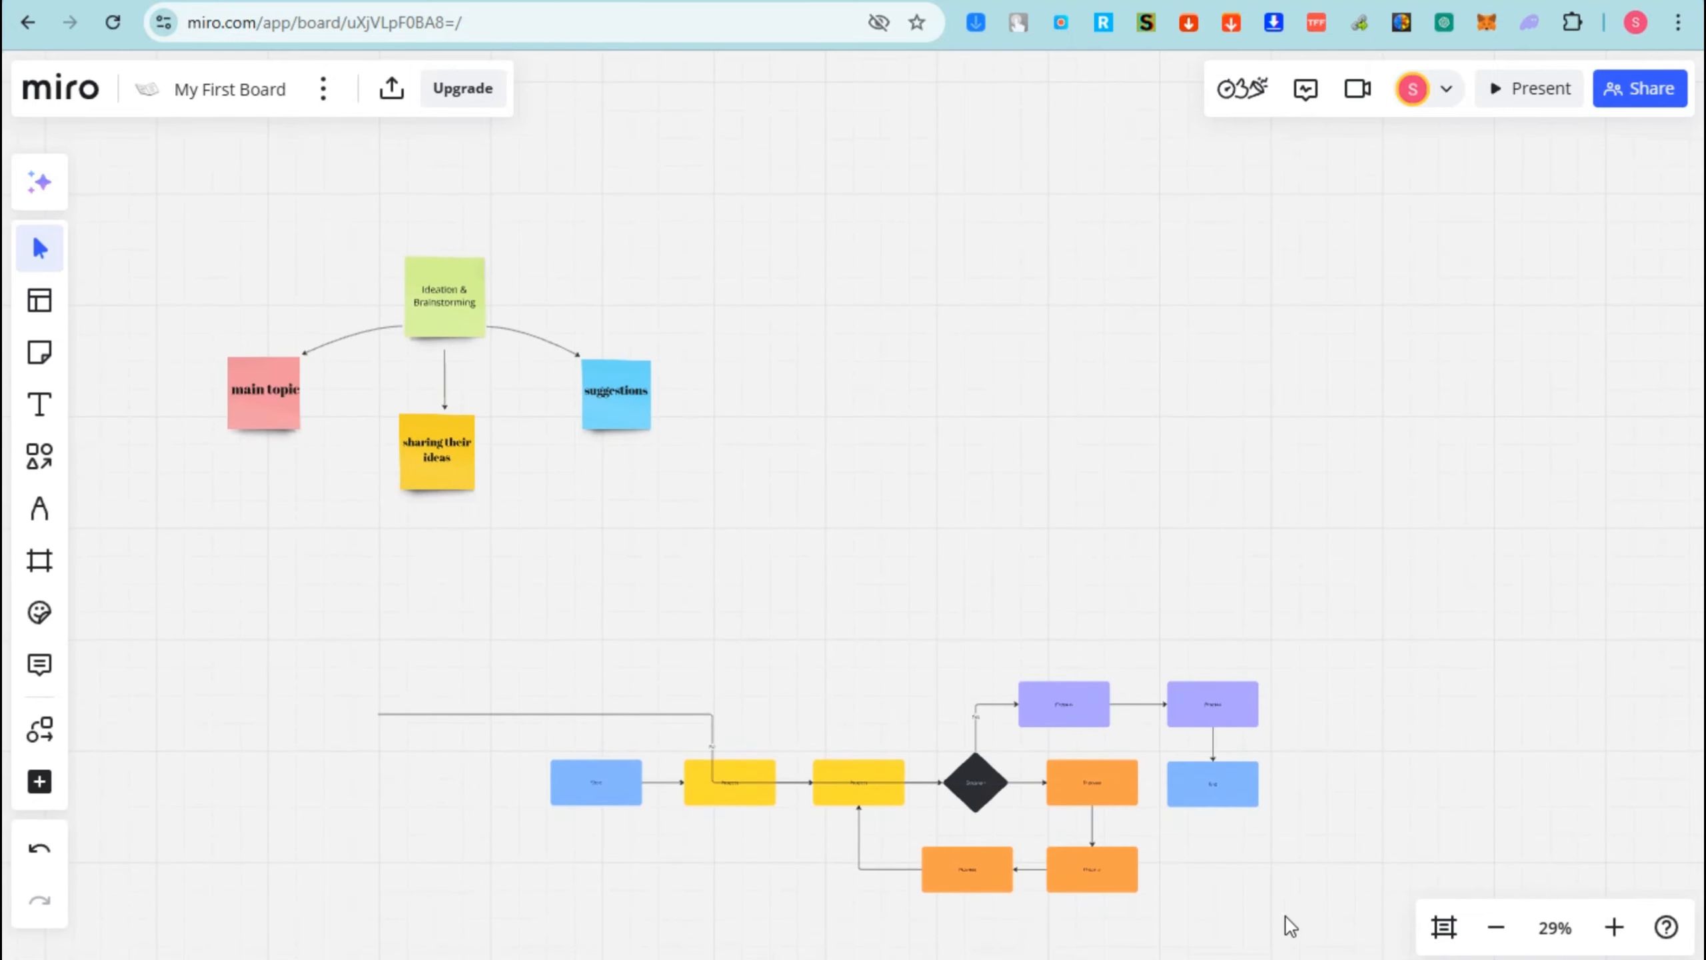
pyautogui.click(991, 763)
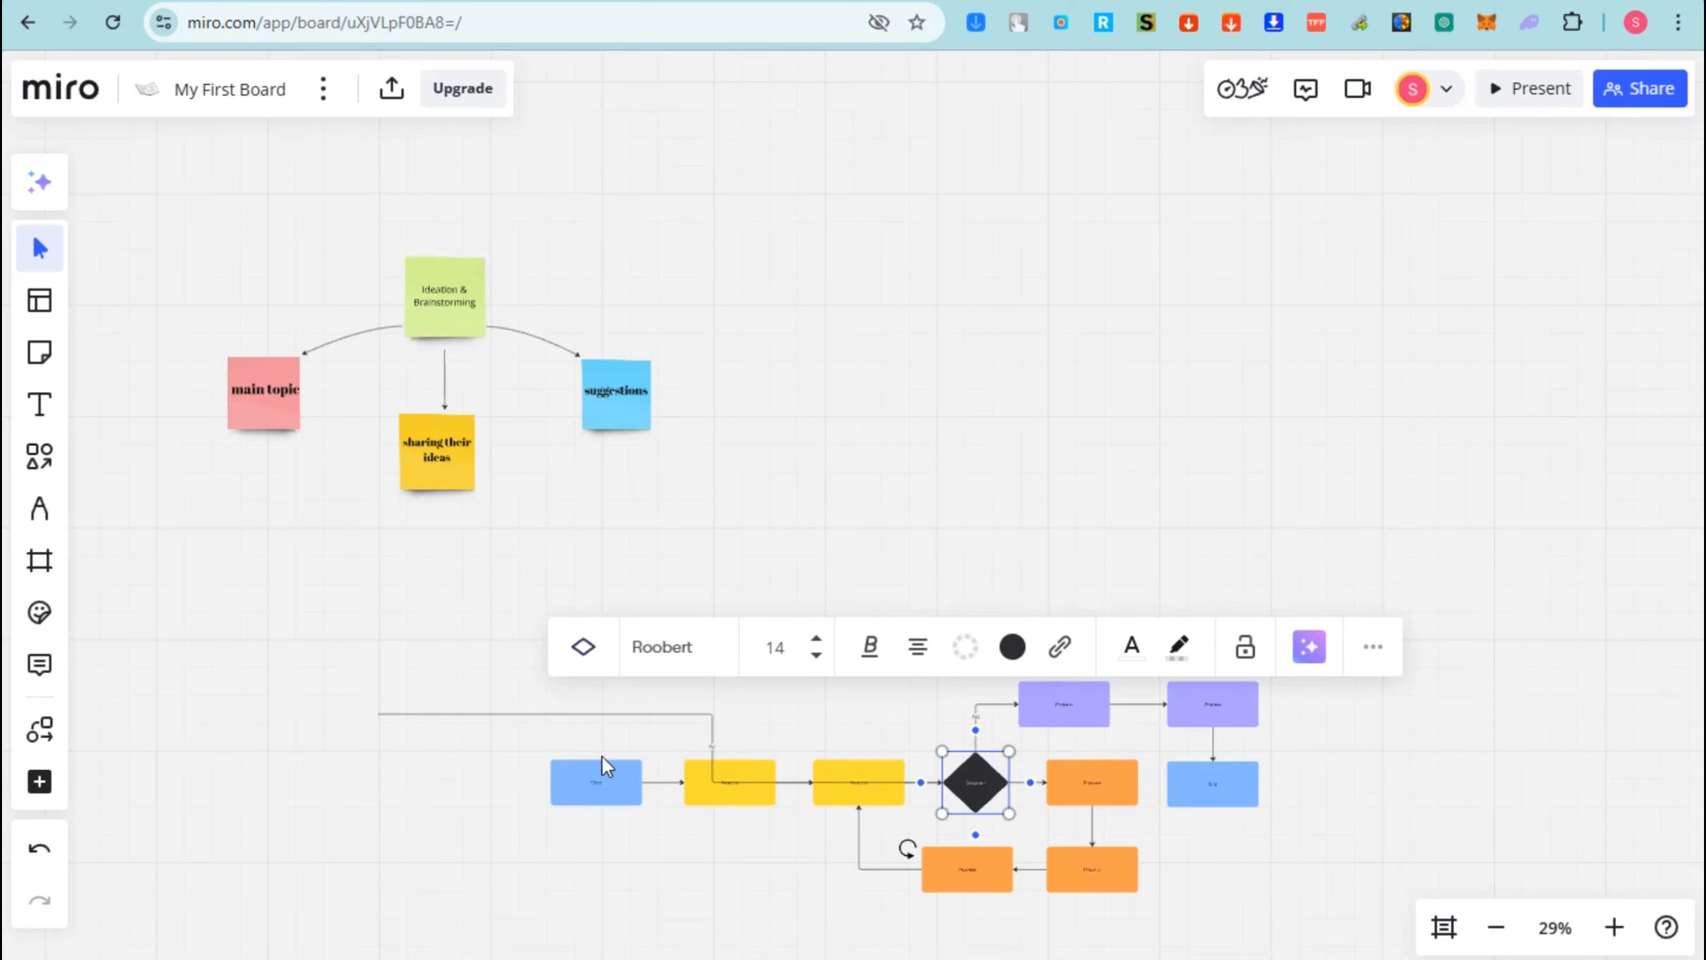
pyautogui.click(595, 793)
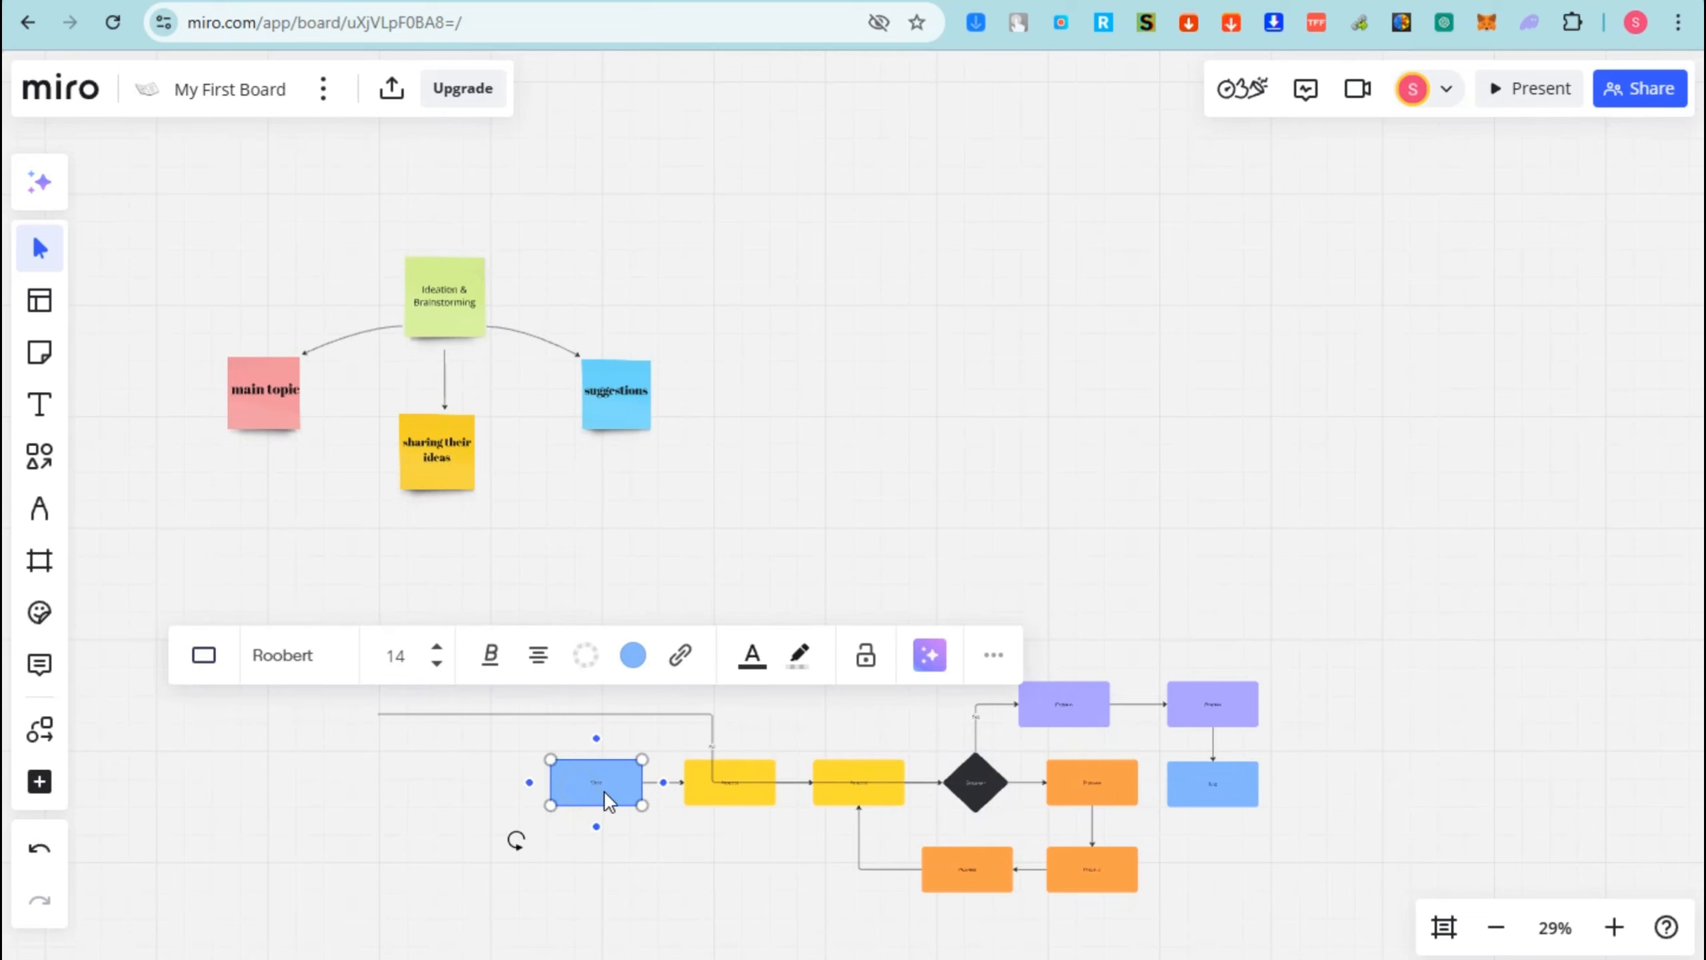
pyautogui.click(710, 727)
pyautogui.moveTo(873, 782); pyautogui.dragTo(477, 537)
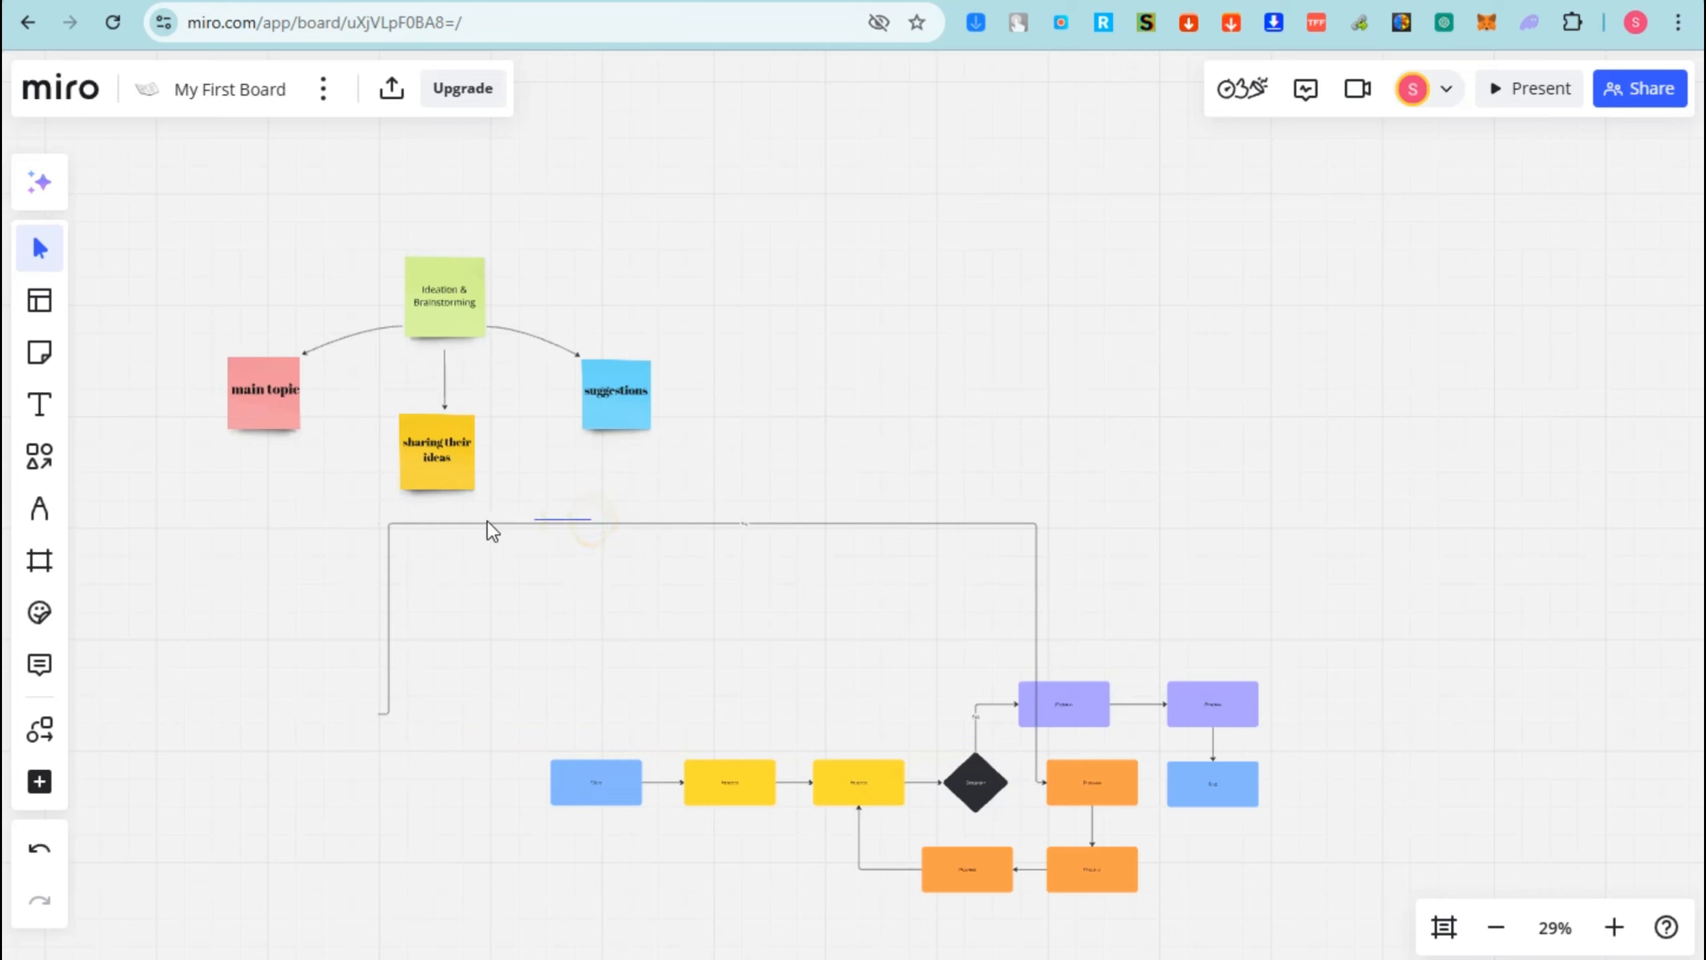
# - Move the Start box and both Process boxes up into one row on the left
pyautogui.click(389, 536)
pyautogui.moveTo(390, 534); pyautogui.dragTo(203, 531)
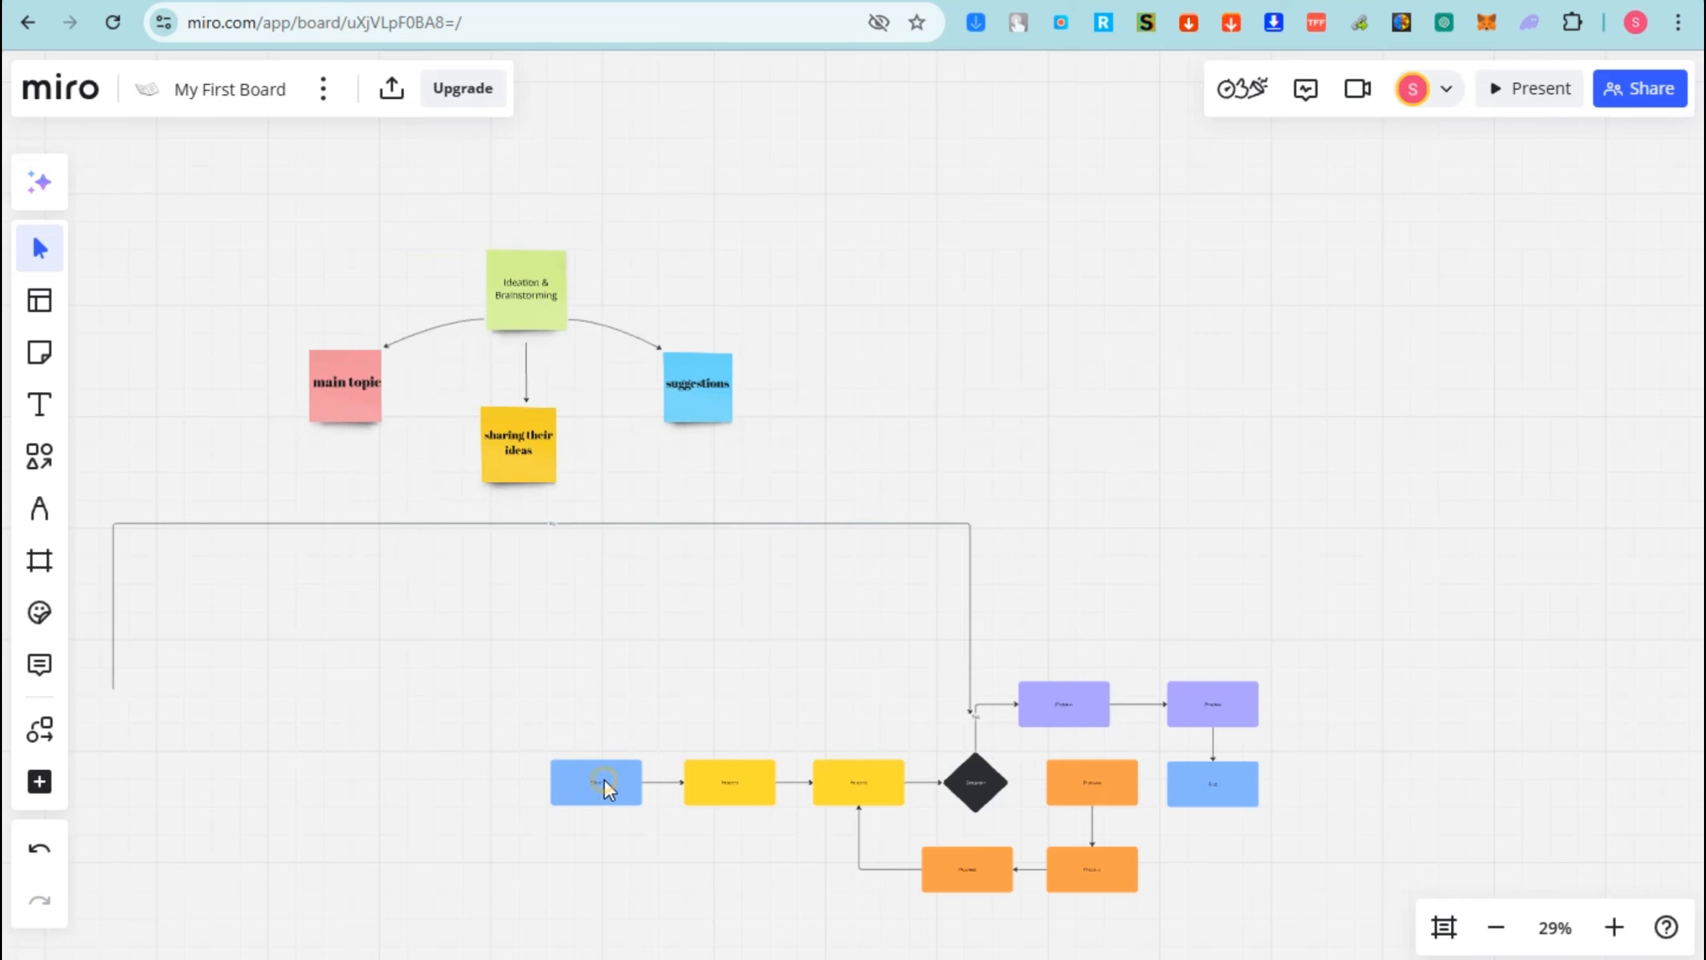
pyautogui.moveTo(605, 781); pyautogui.dragTo(187, 585)
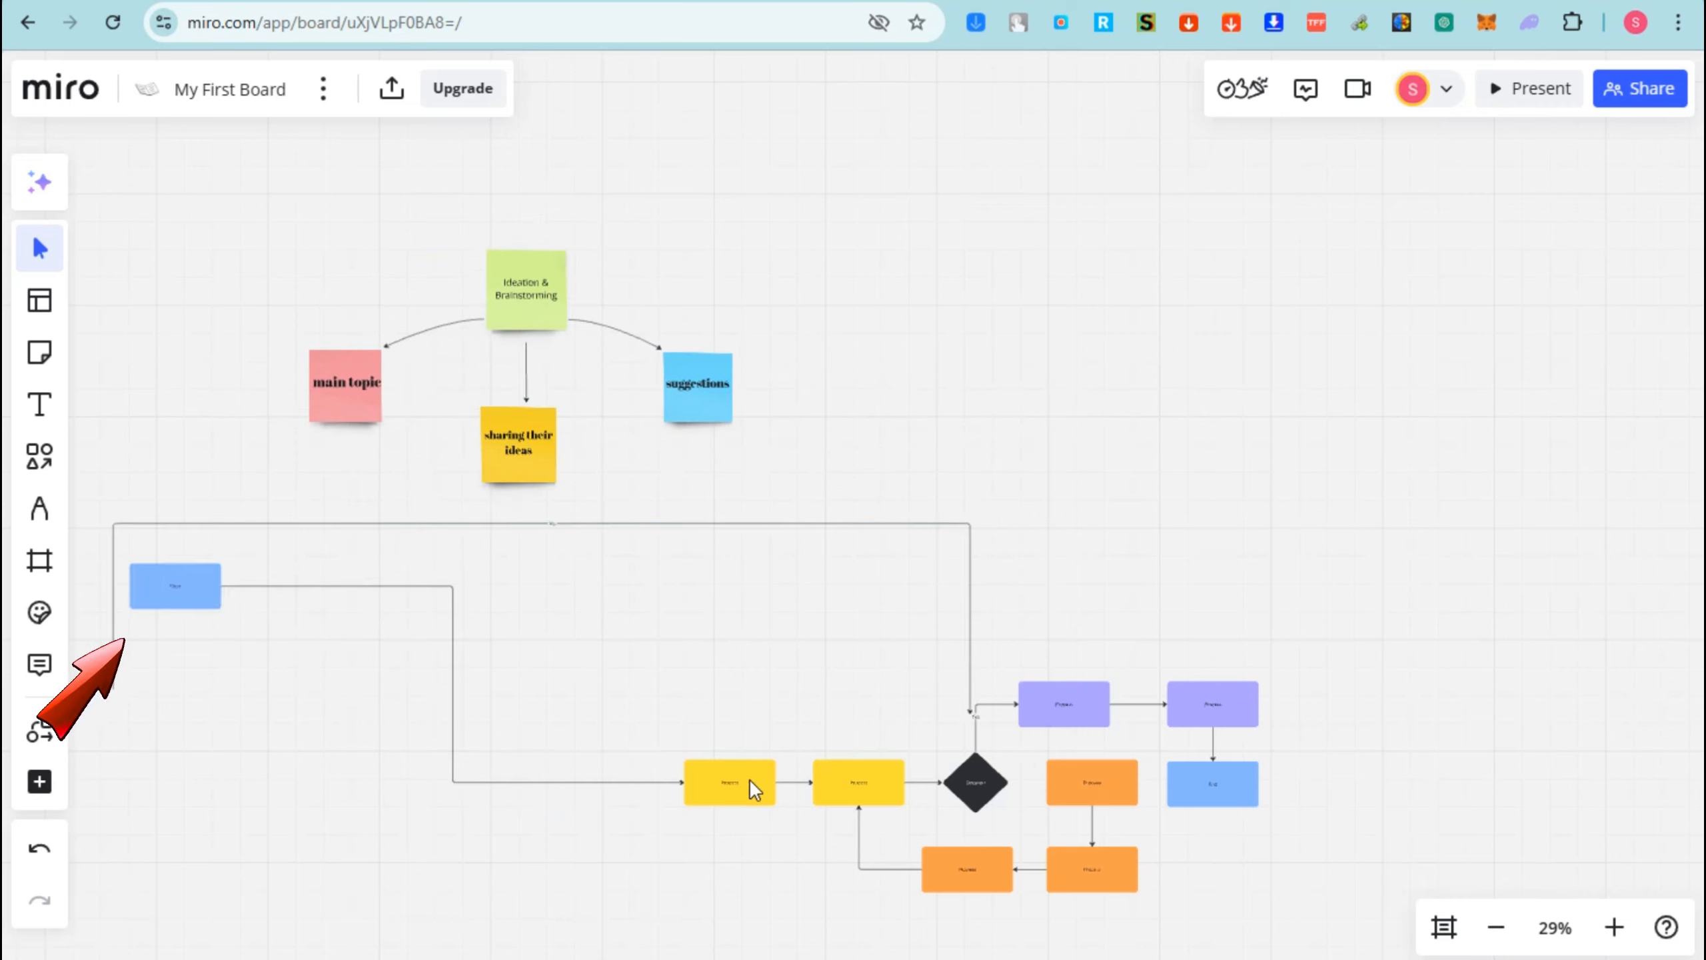
pyautogui.moveTo(749, 779); pyautogui.dragTo(396, 587)
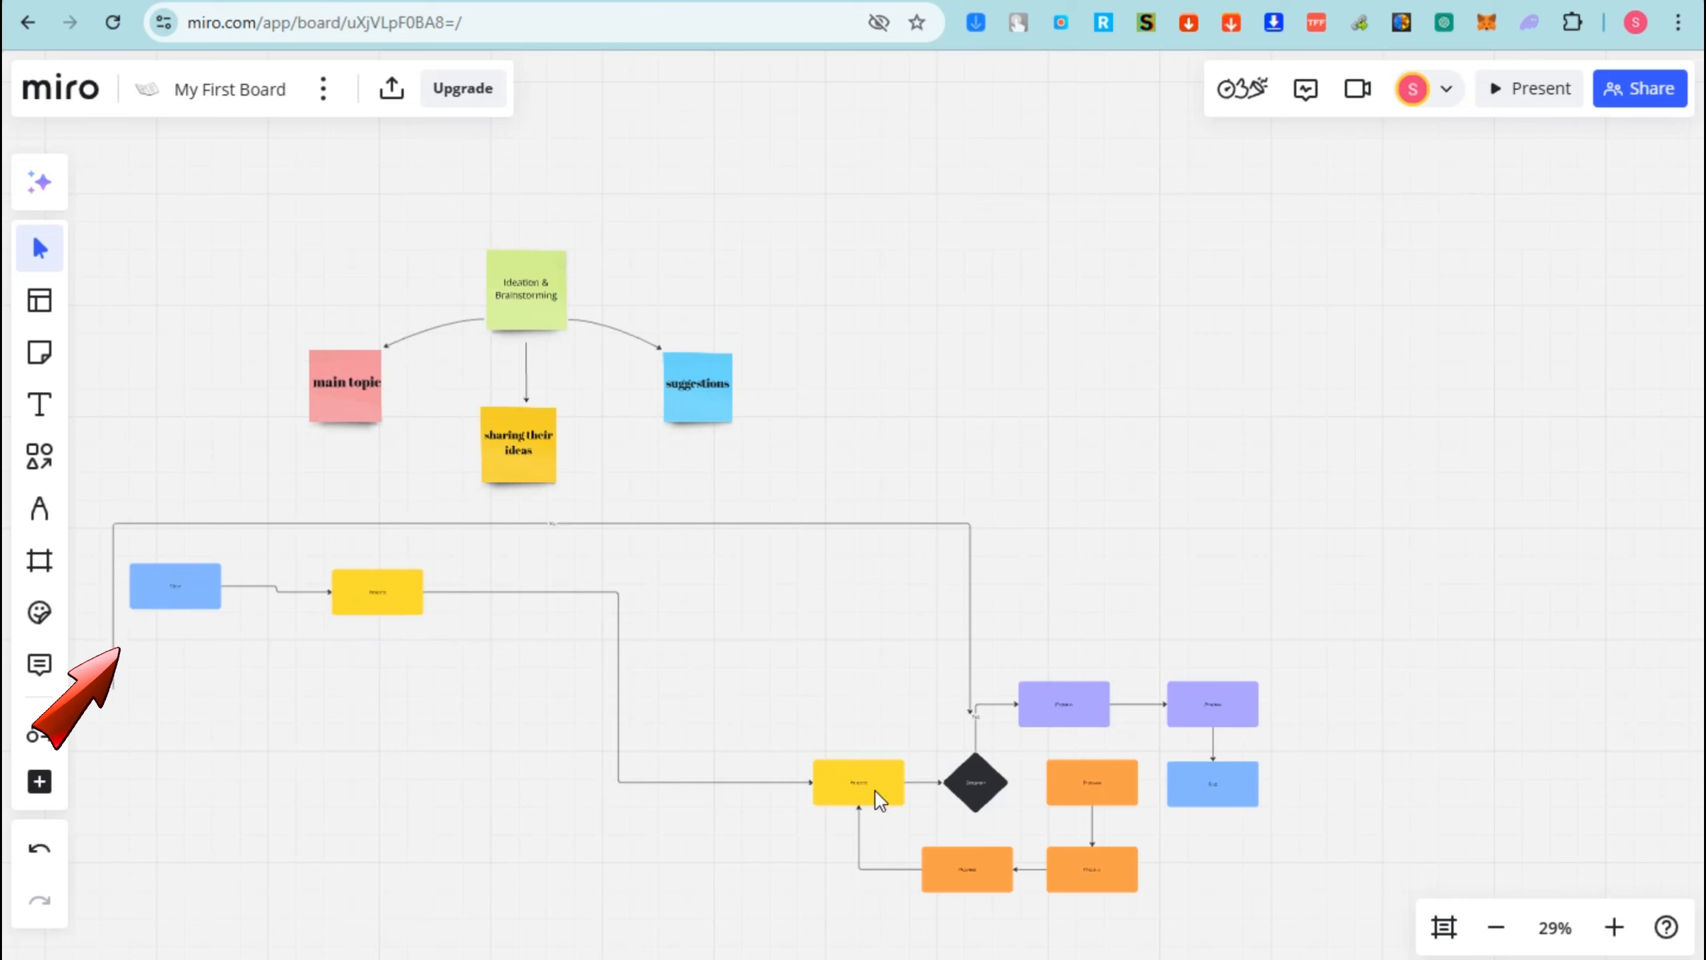
pyautogui.moveTo(872, 790); pyautogui.dragTo(630, 613)
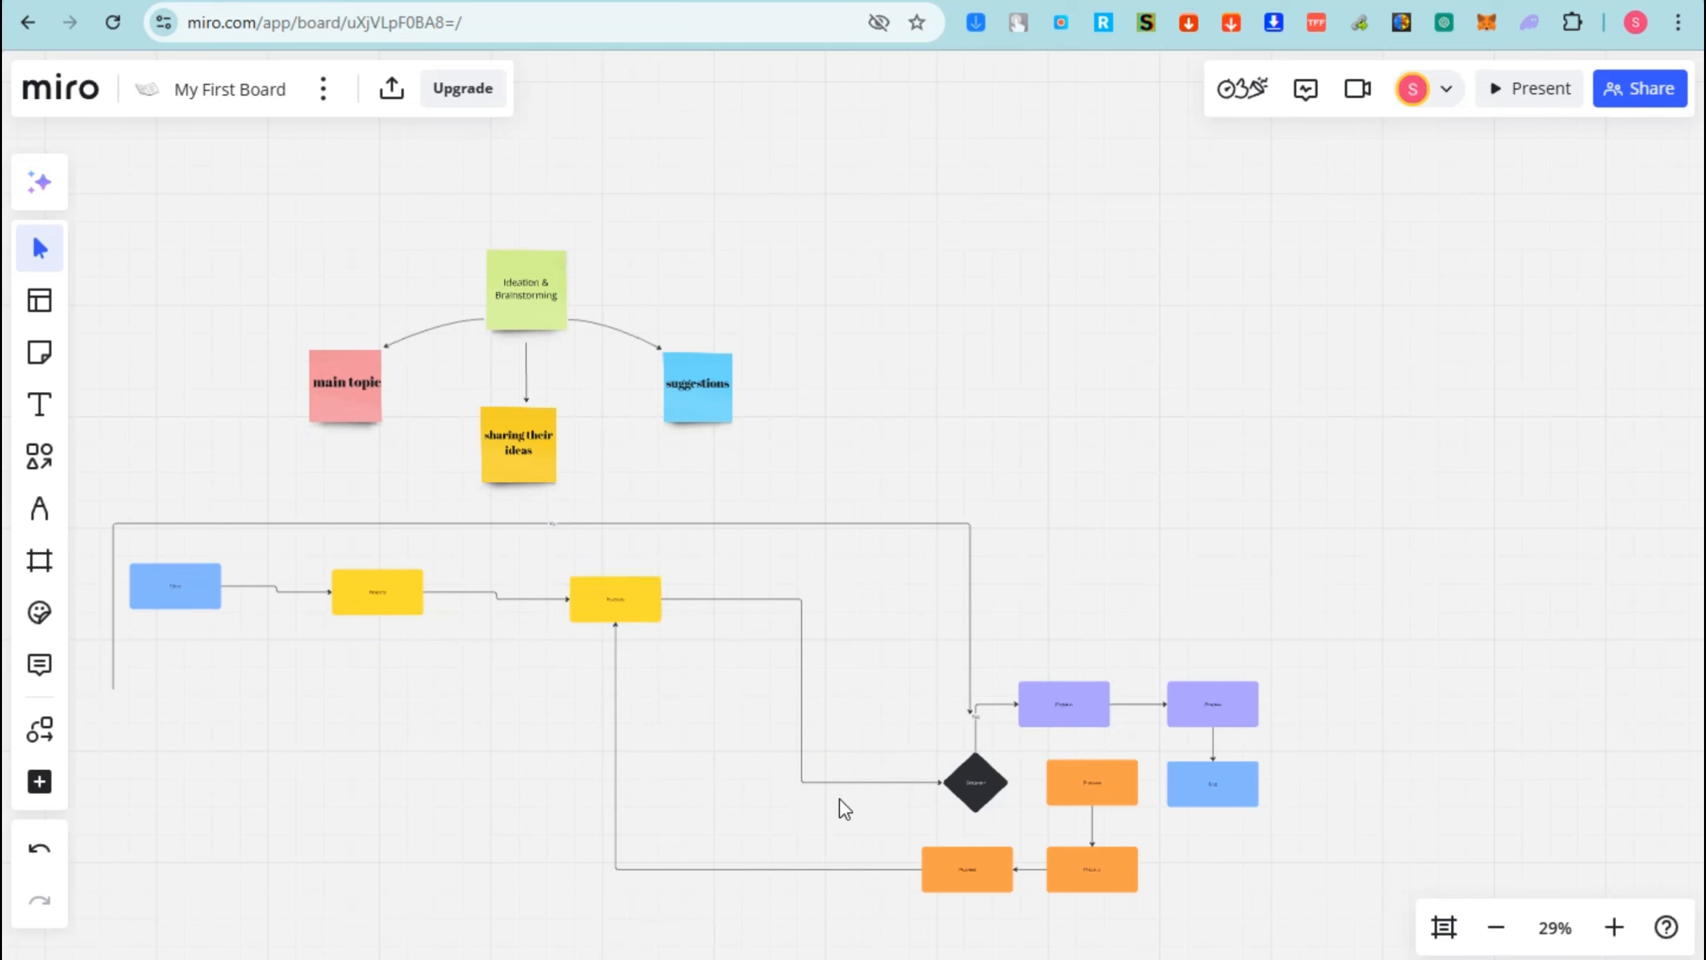
# - Delete the connectors leading to the diamond and from the orange box
pyautogui.click(803, 696)
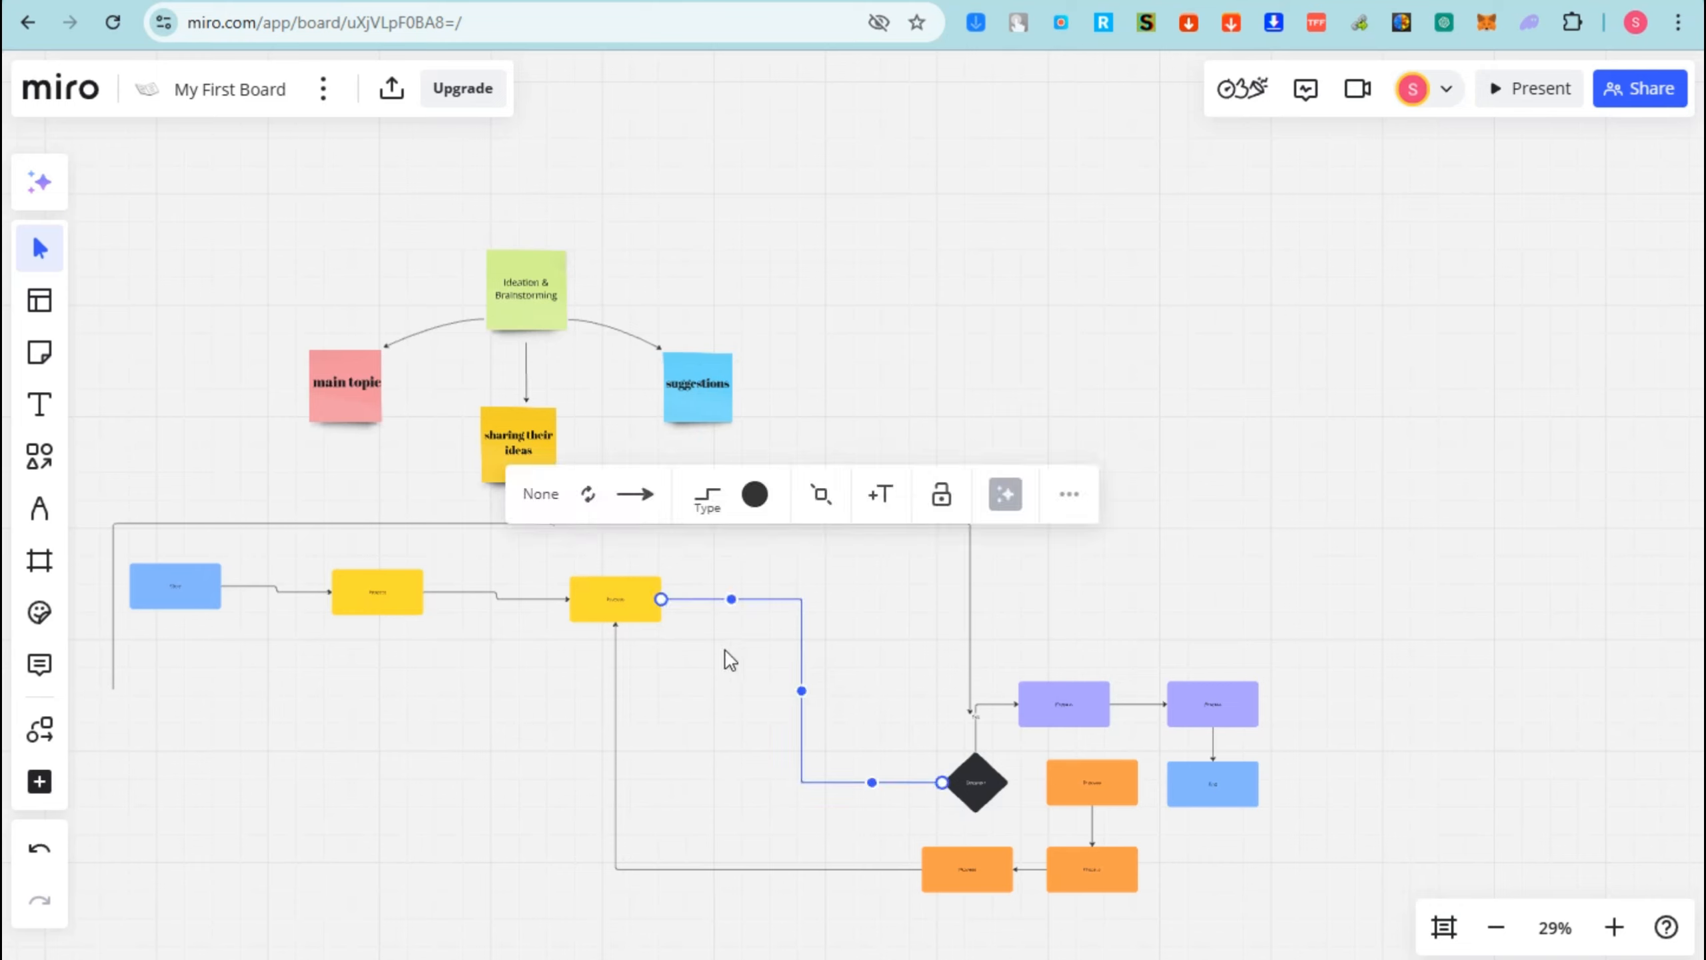
pyautogui.press('Delete')
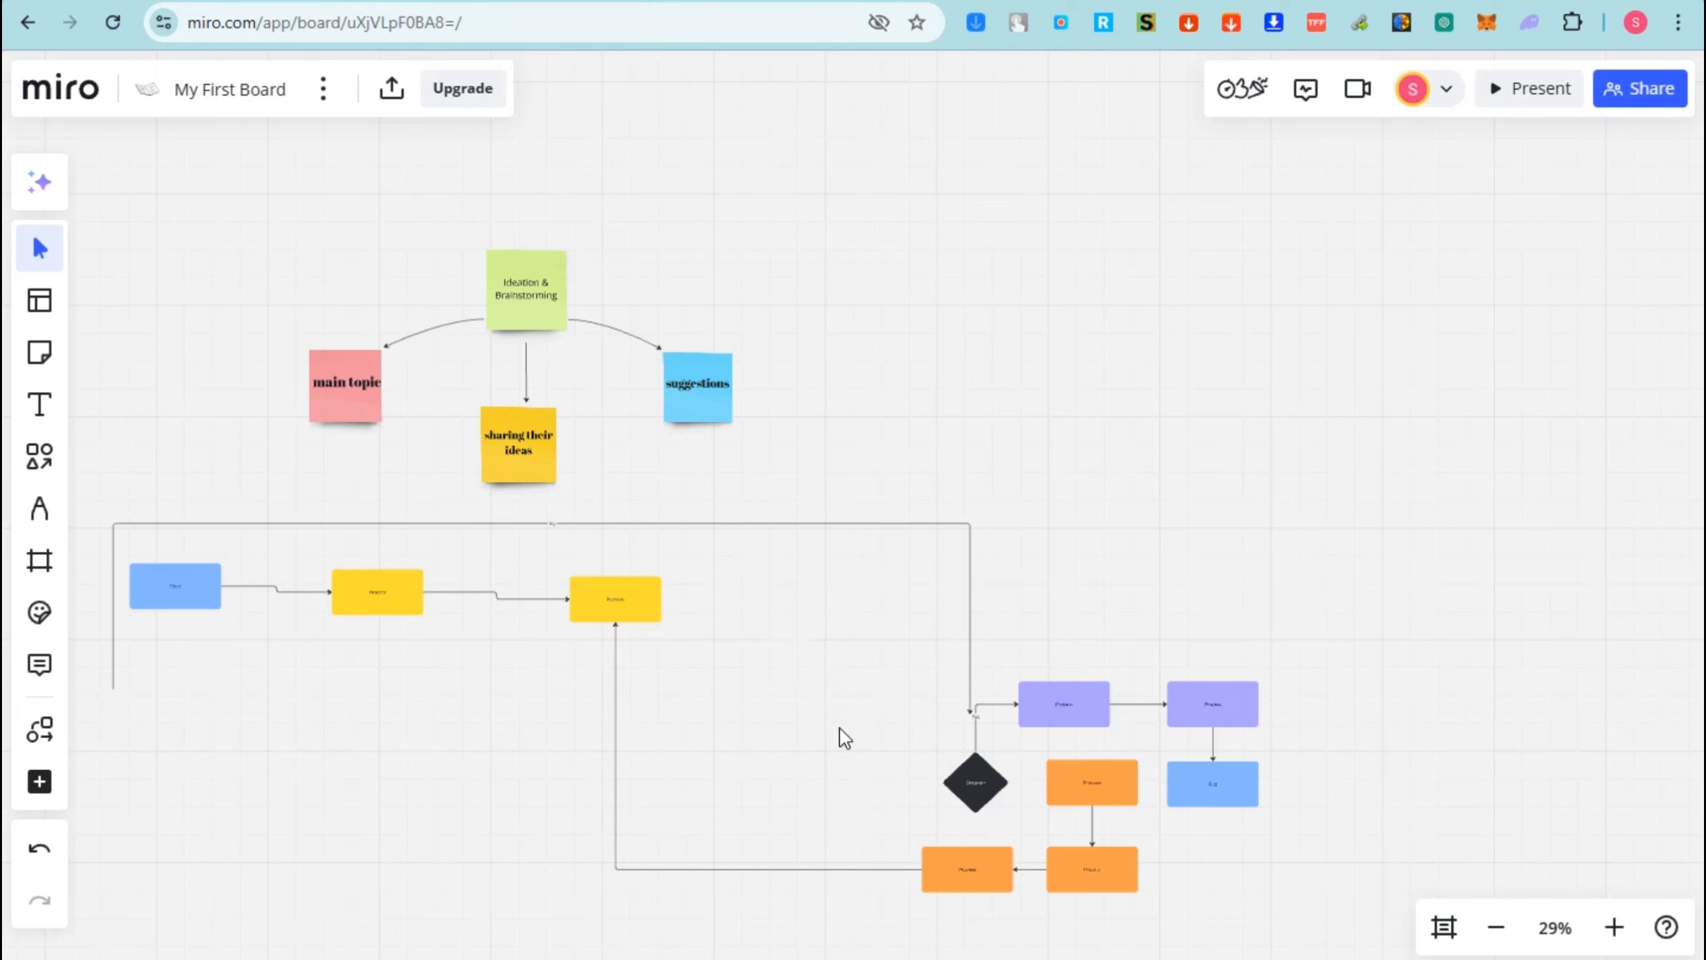
pyautogui.click(617, 734)
pyautogui.press('Delete')
# - Spread the blue and two yellow boxes evenly to the right and delete the dangling arrow
pyautogui.click(644, 605)
pyautogui.moveTo(682, 598); pyautogui.dragTo(753, 597)
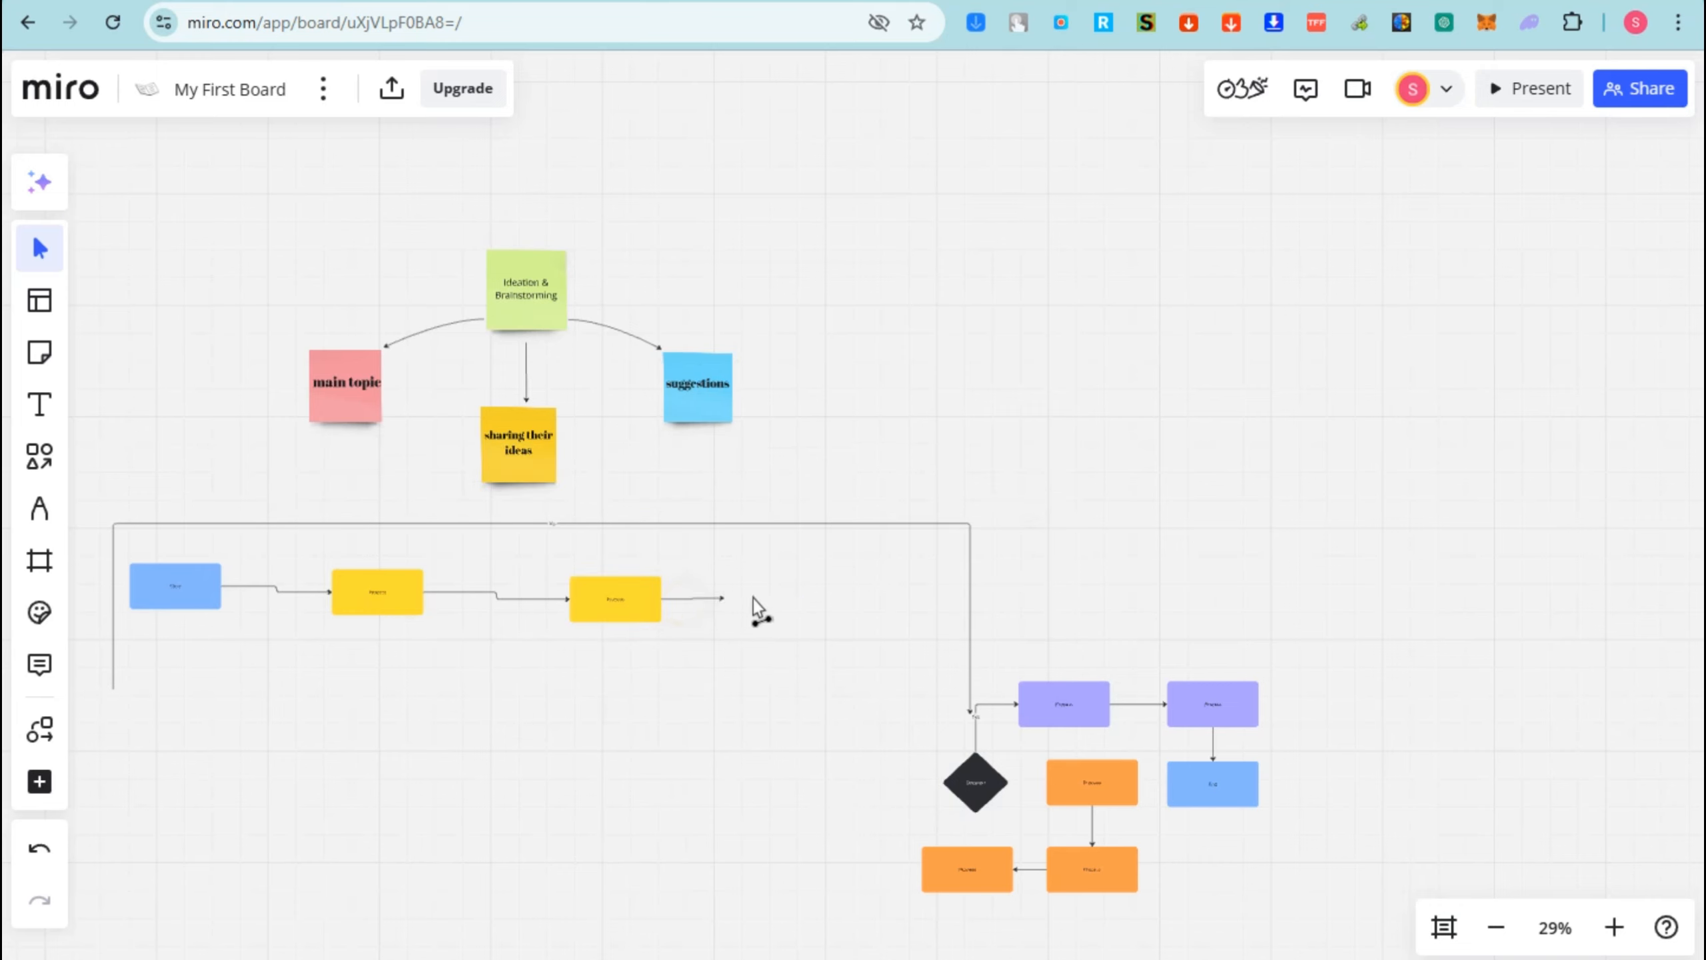
pyautogui.moveTo(944, 597); pyautogui.dragTo(950, 597)
pyautogui.moveTo(618, 589); pyautogui.dragTo(715, 589)
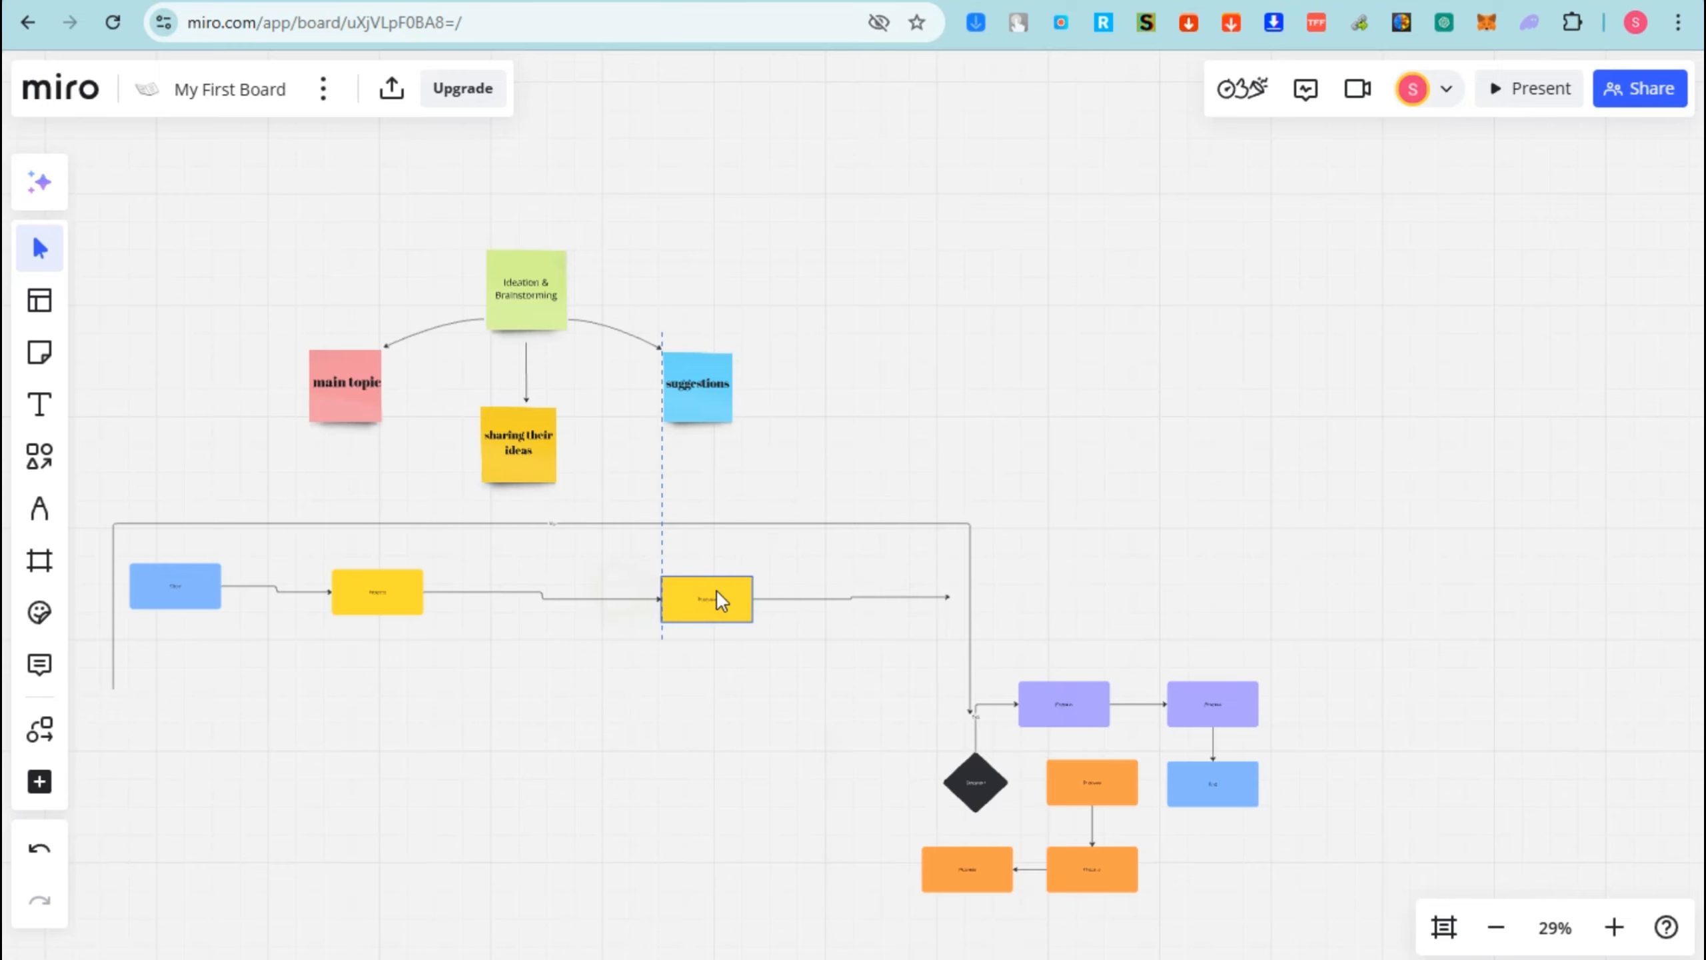
pyautogui.moveTo(415, 594); pyautogui.dragTo(518, 598)
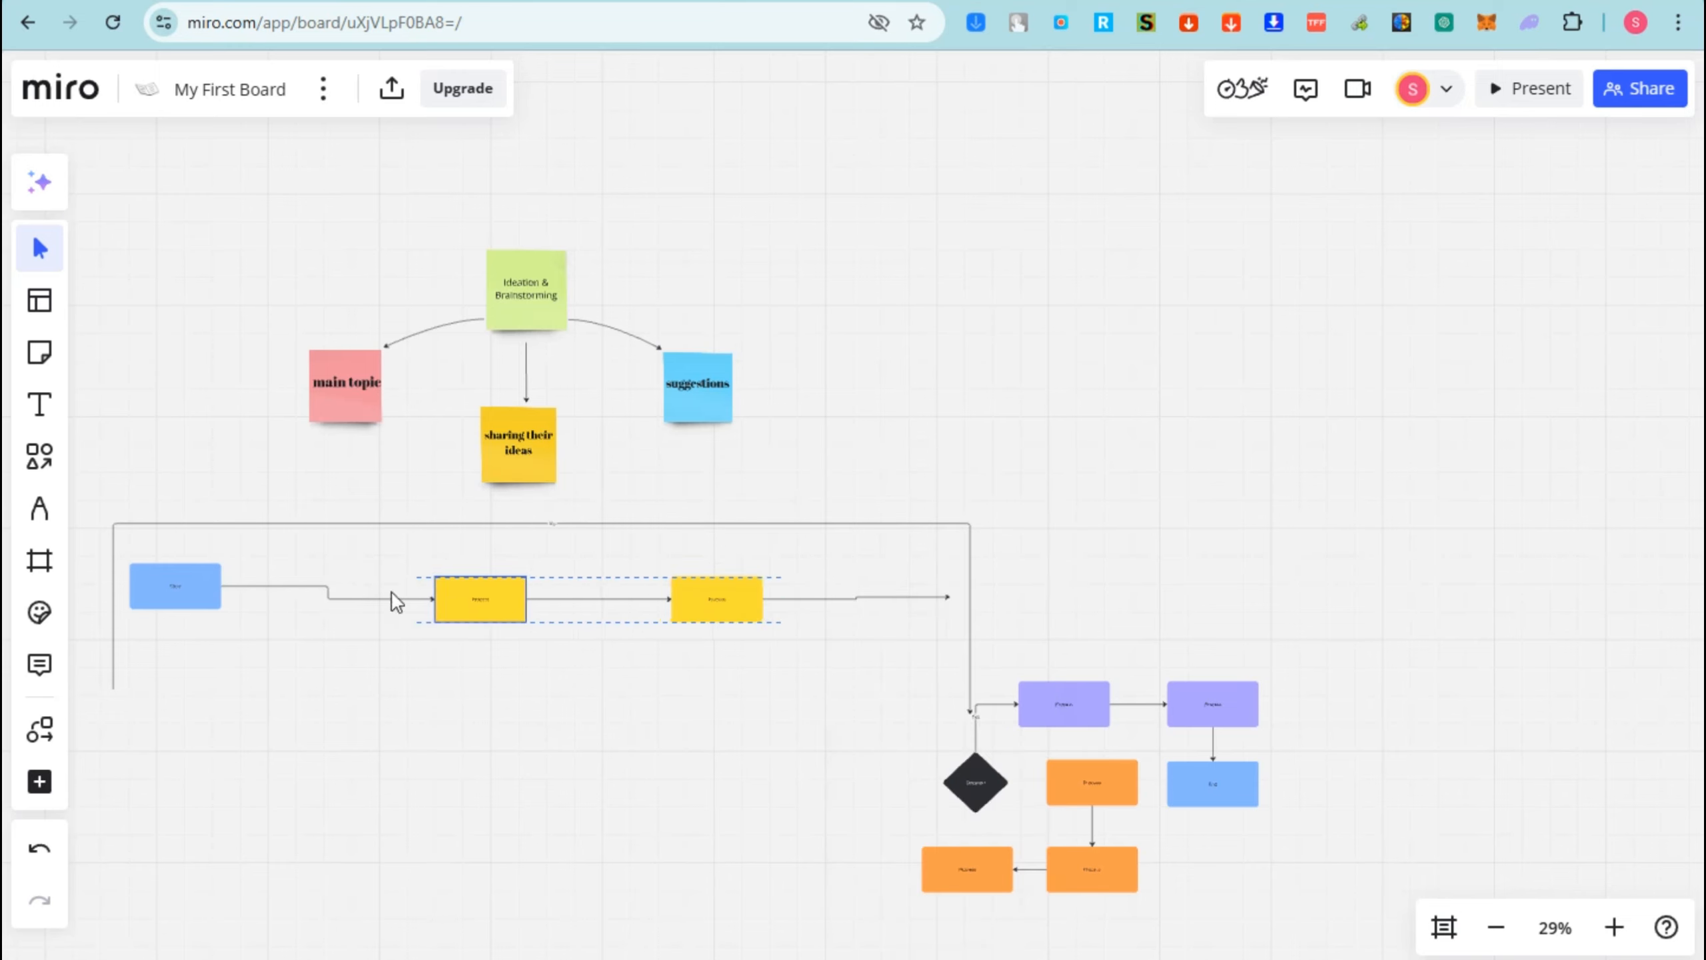
pyautogui.moveTo(211, 584); pyautogui.dragTo(313, 595)
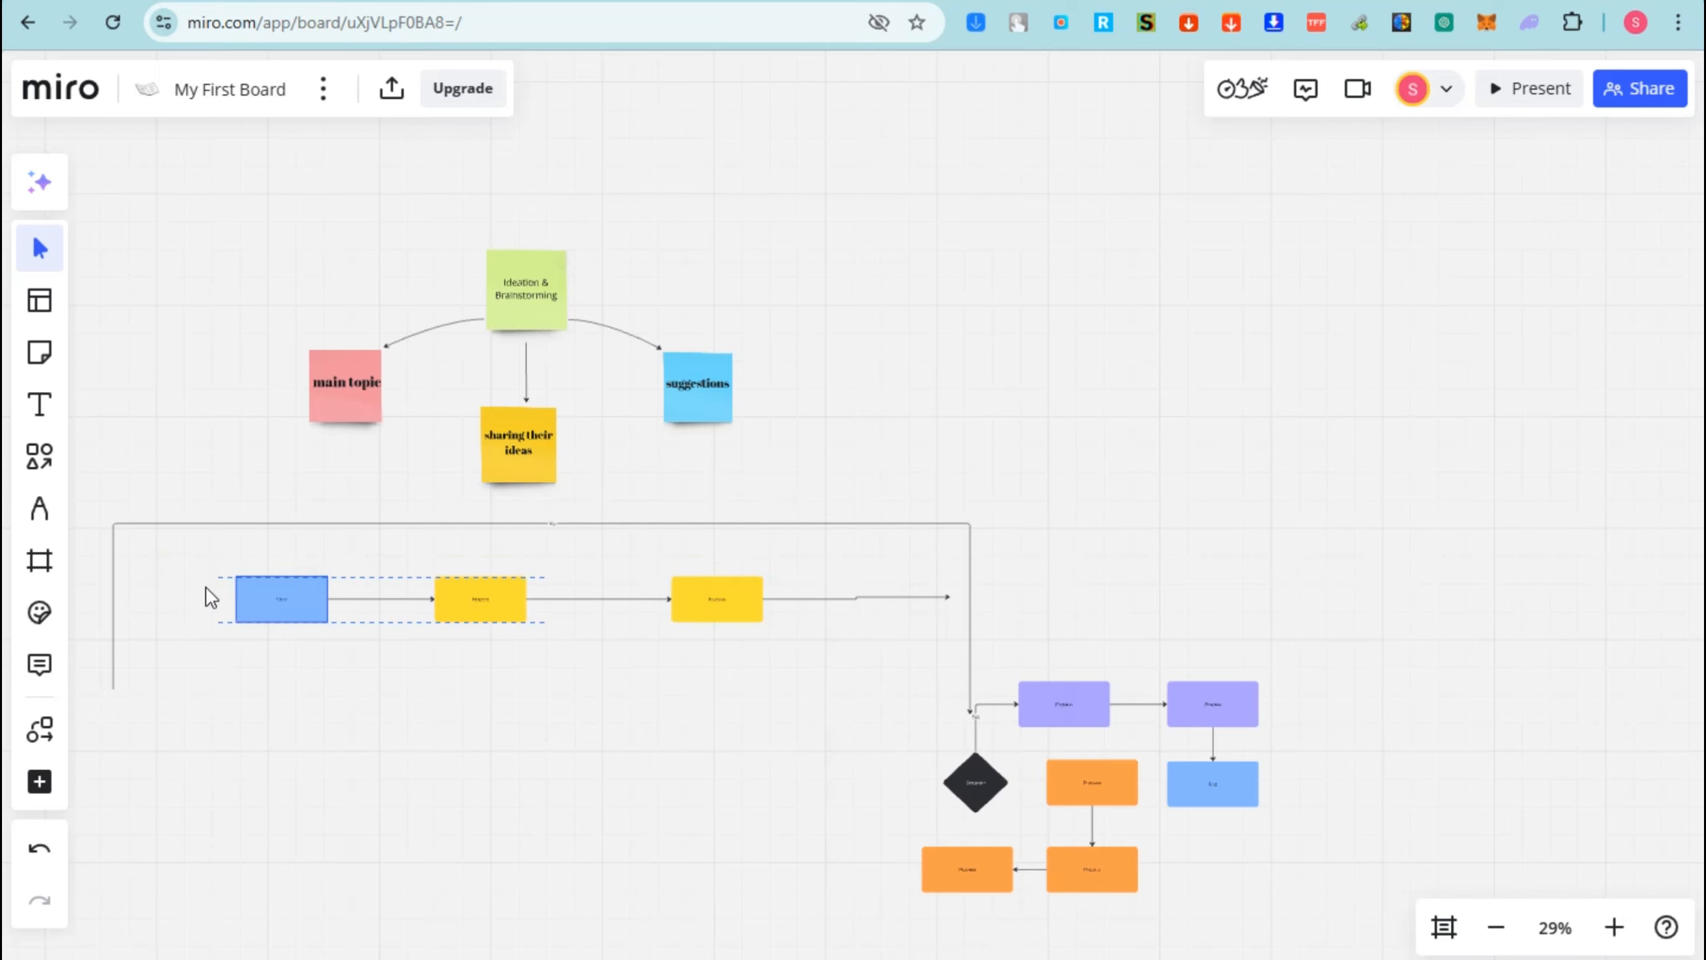
pyautogui.click(860, 597)
pyautogui.press('Delete')
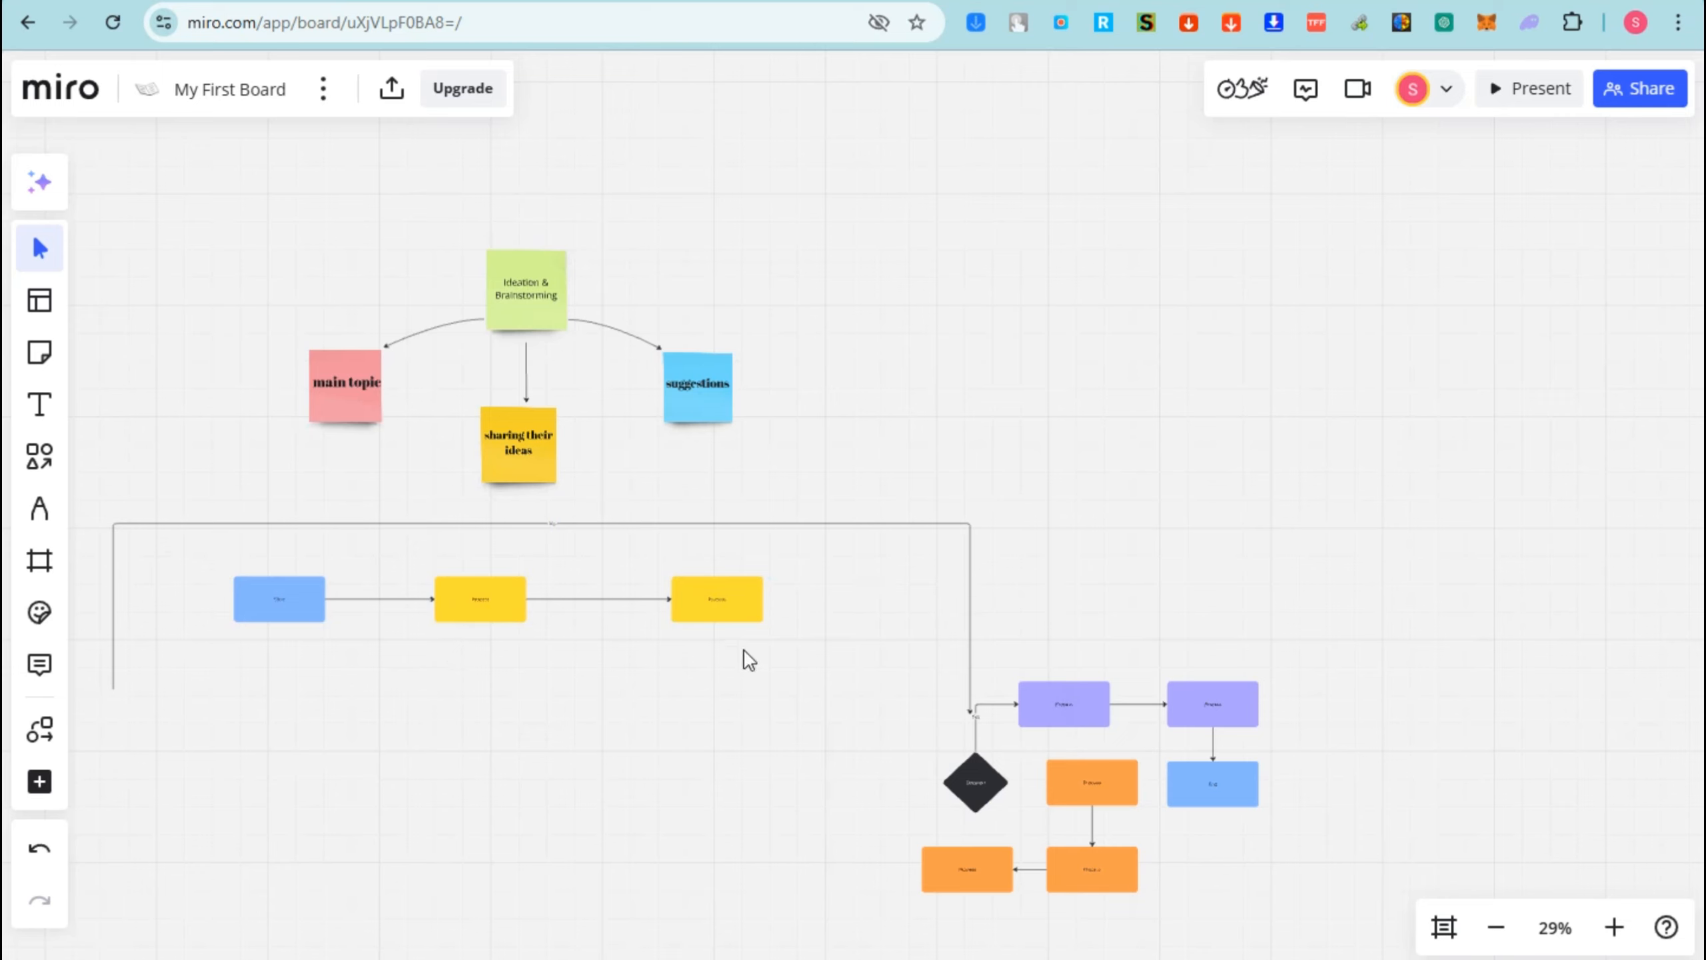
# - Scale the top row of three boxes up to fill the frame's width
pyautogui.moveTo(818, 668); pyautogui.dragTo(261, 591)
pyautogui.moveTo(508, 603); pyautogui.dragTo(535, 583)
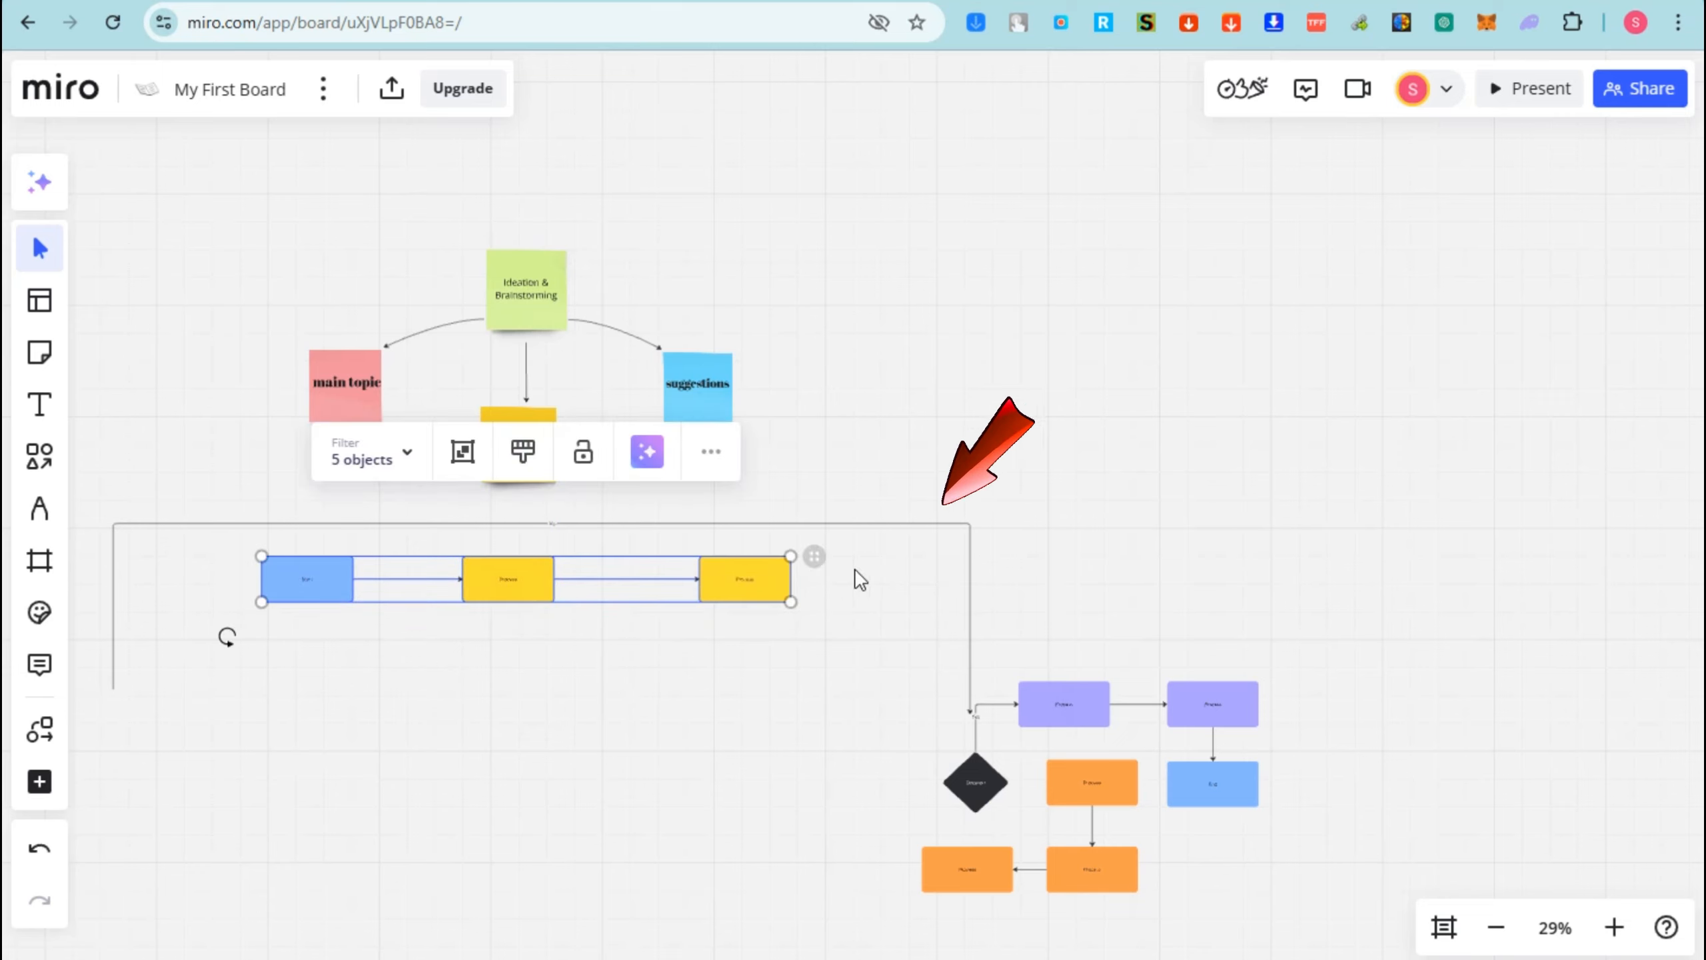
pyautogui.moveTo(791, 556); pyautogui.dragTo(870, 549)
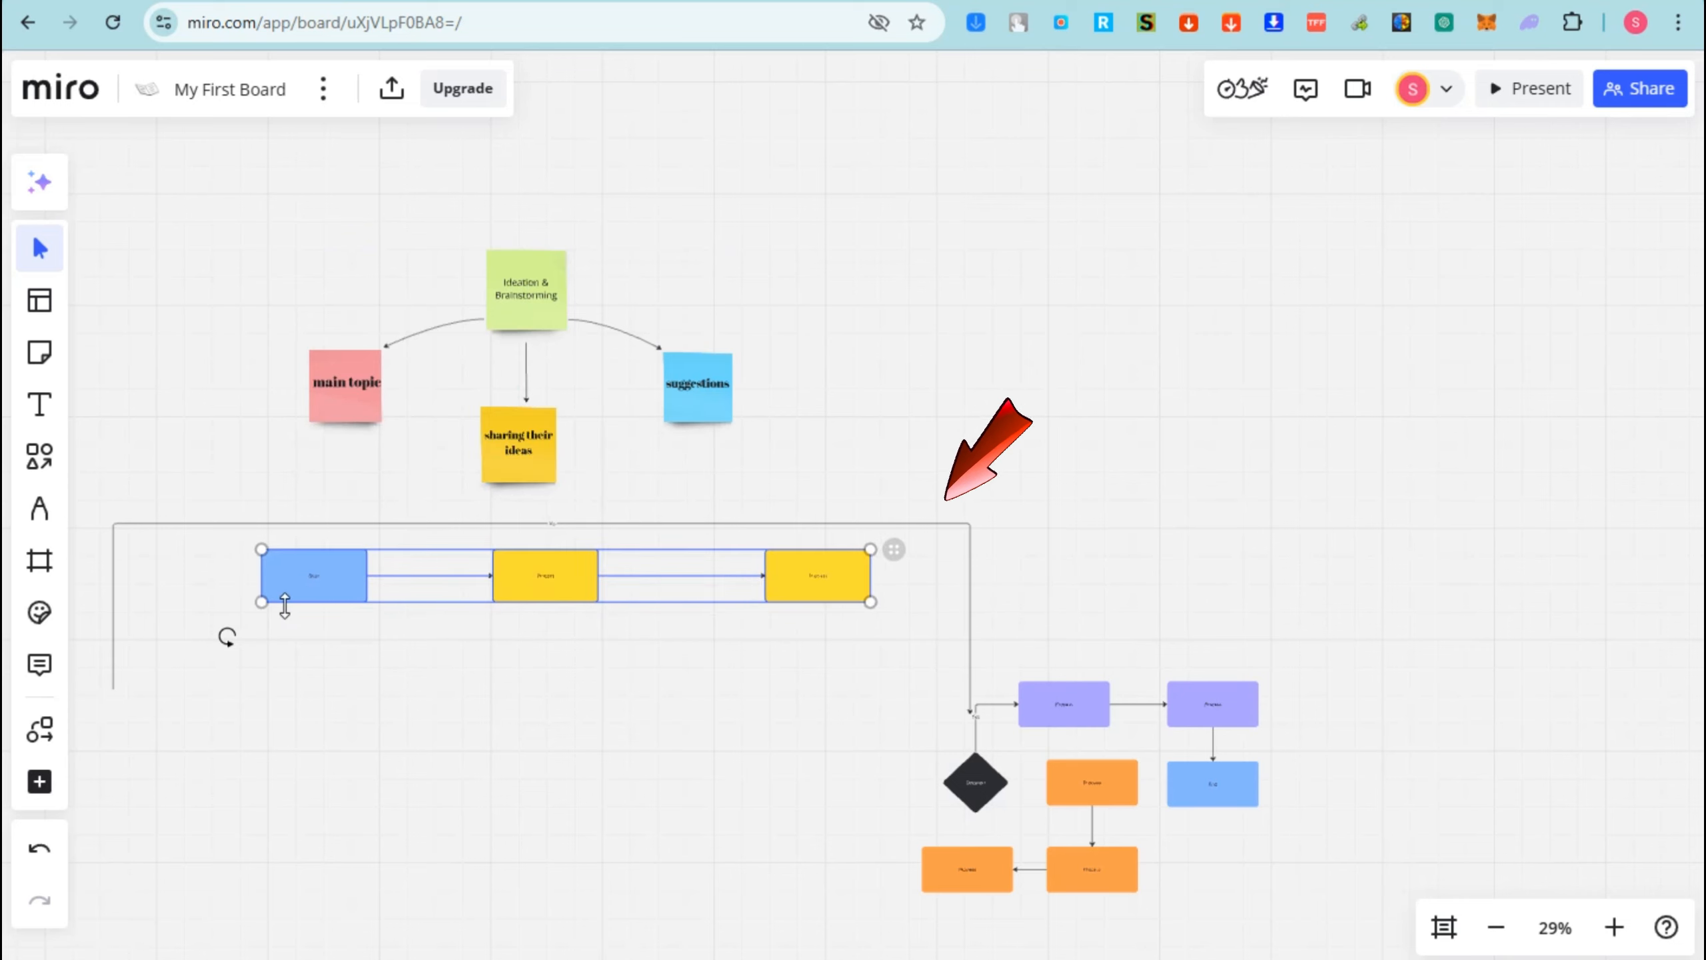
pyautogui.moveTo(262, 602); pyautogui.dragTo(148, 611)
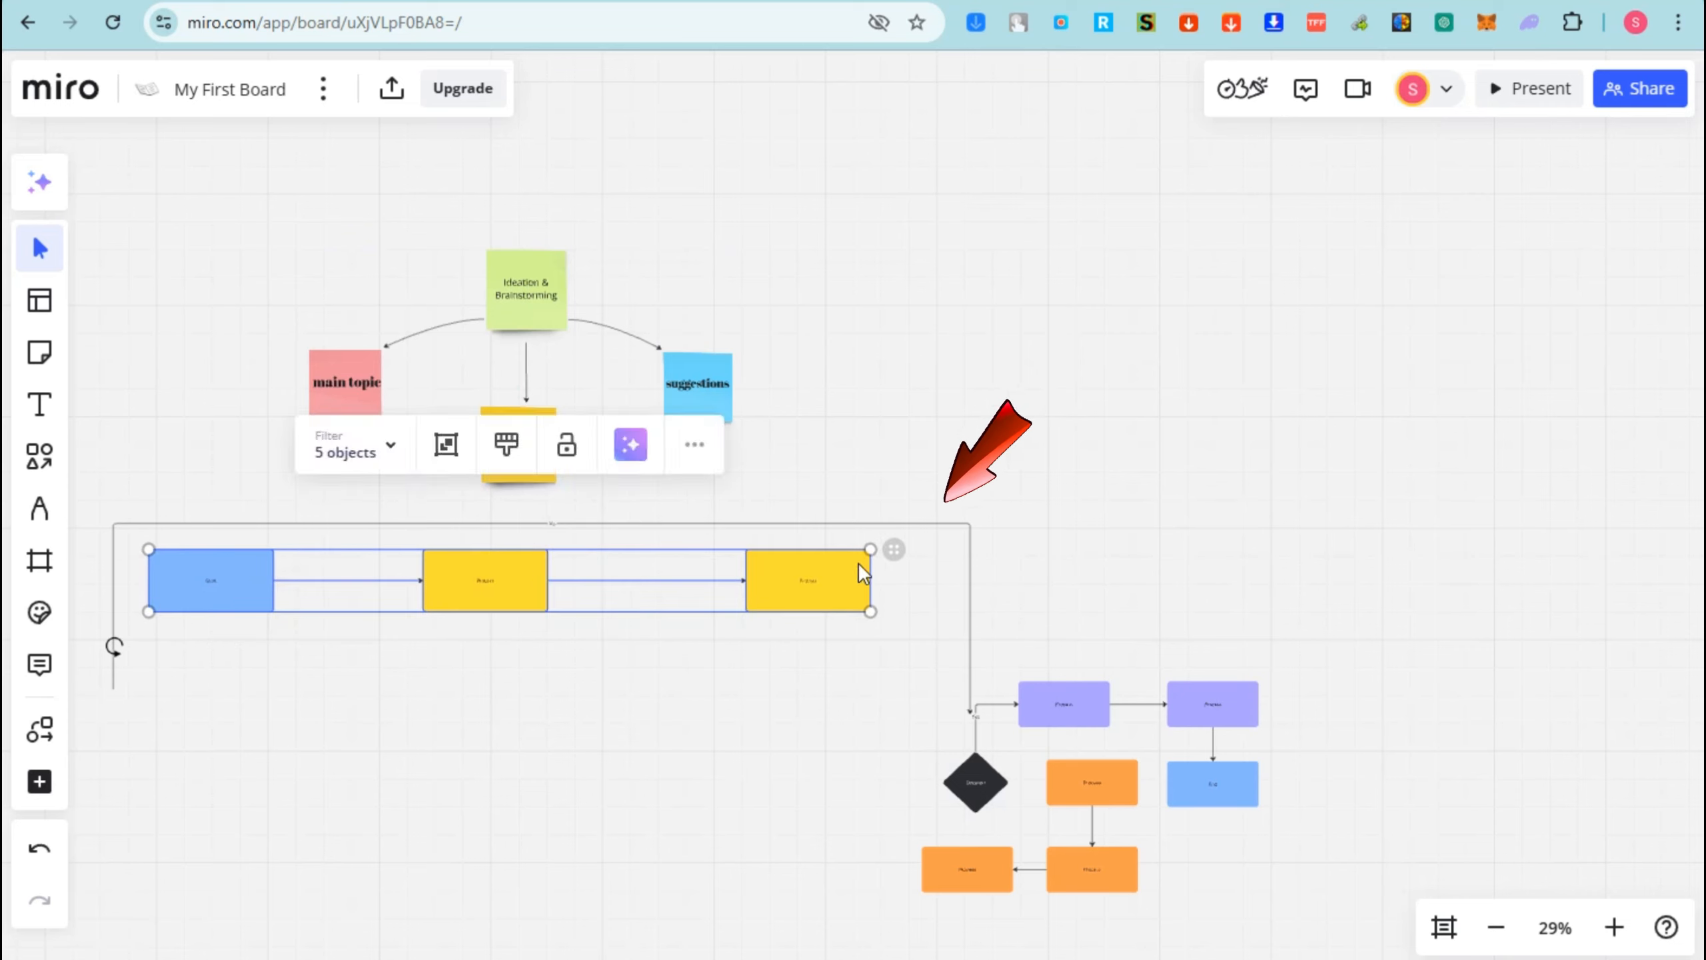
pyautogui.moveTo(870, 549); pyautogui.dragTo(943, 543)
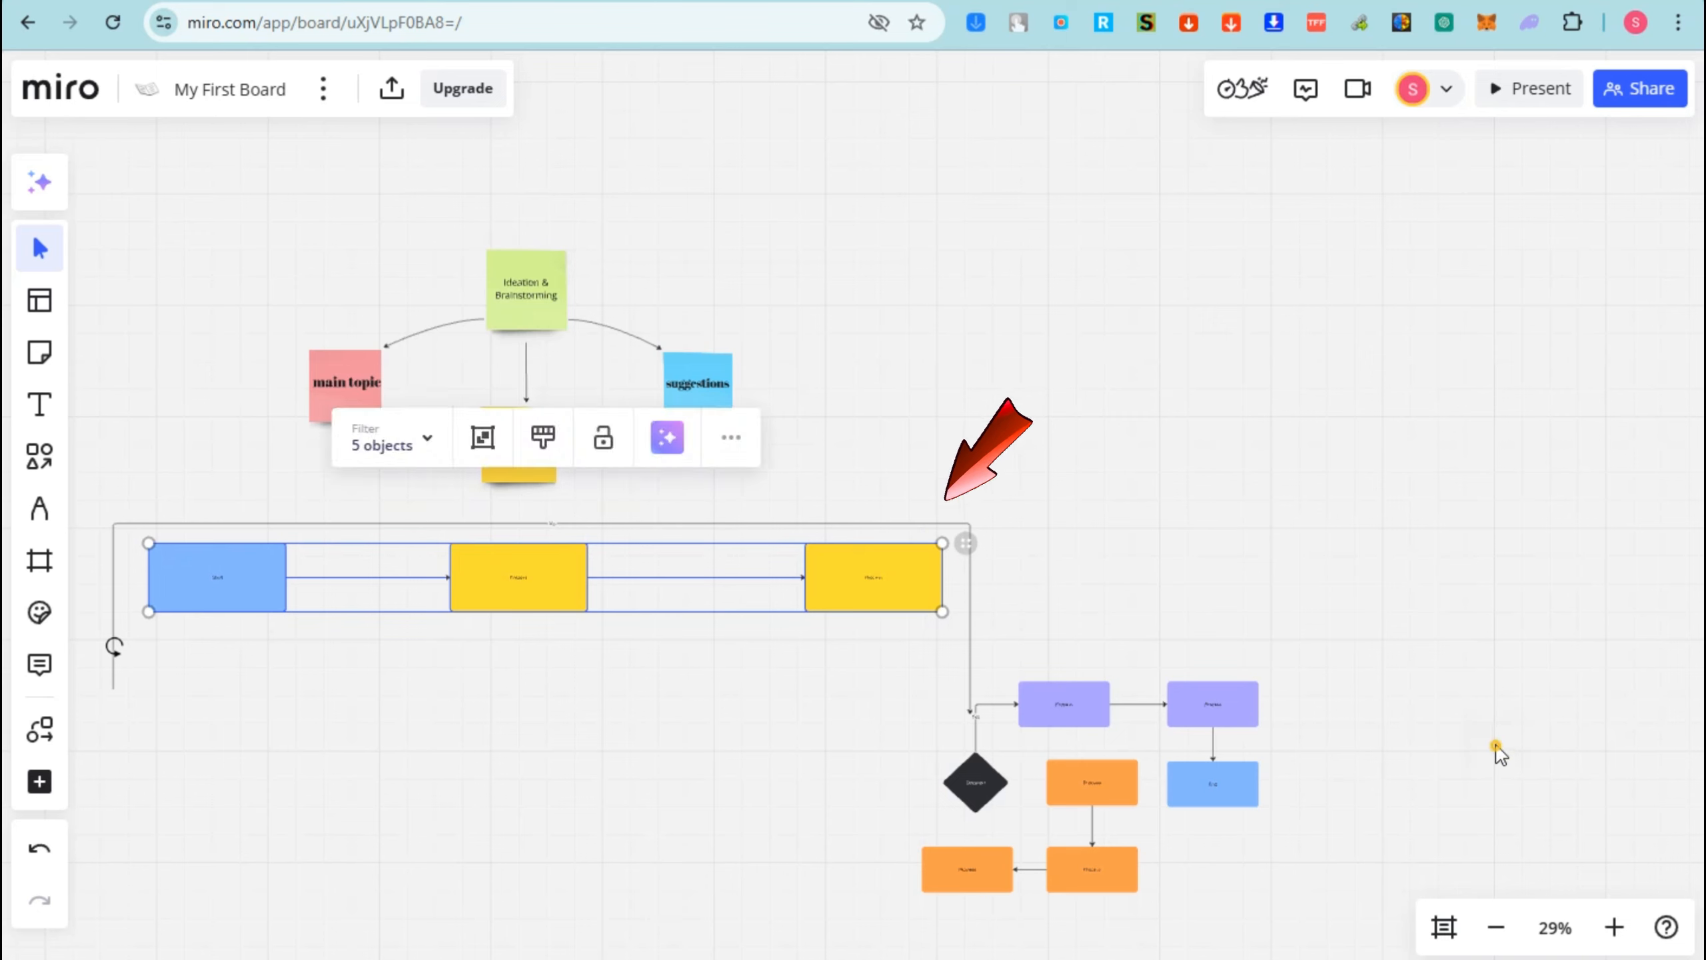
pyautogui.click(1498, 747)
# - Move the black diamond below the middle yellow box and delete its old connector
pyautogui.click(985, 791)
pyautogui.moveTo(985, 797); pyautogui.dragTo(518, 695)
pyautogui.click(652, 627)
pyautogui.press('Delete')
pyautogui.click(518, 657)
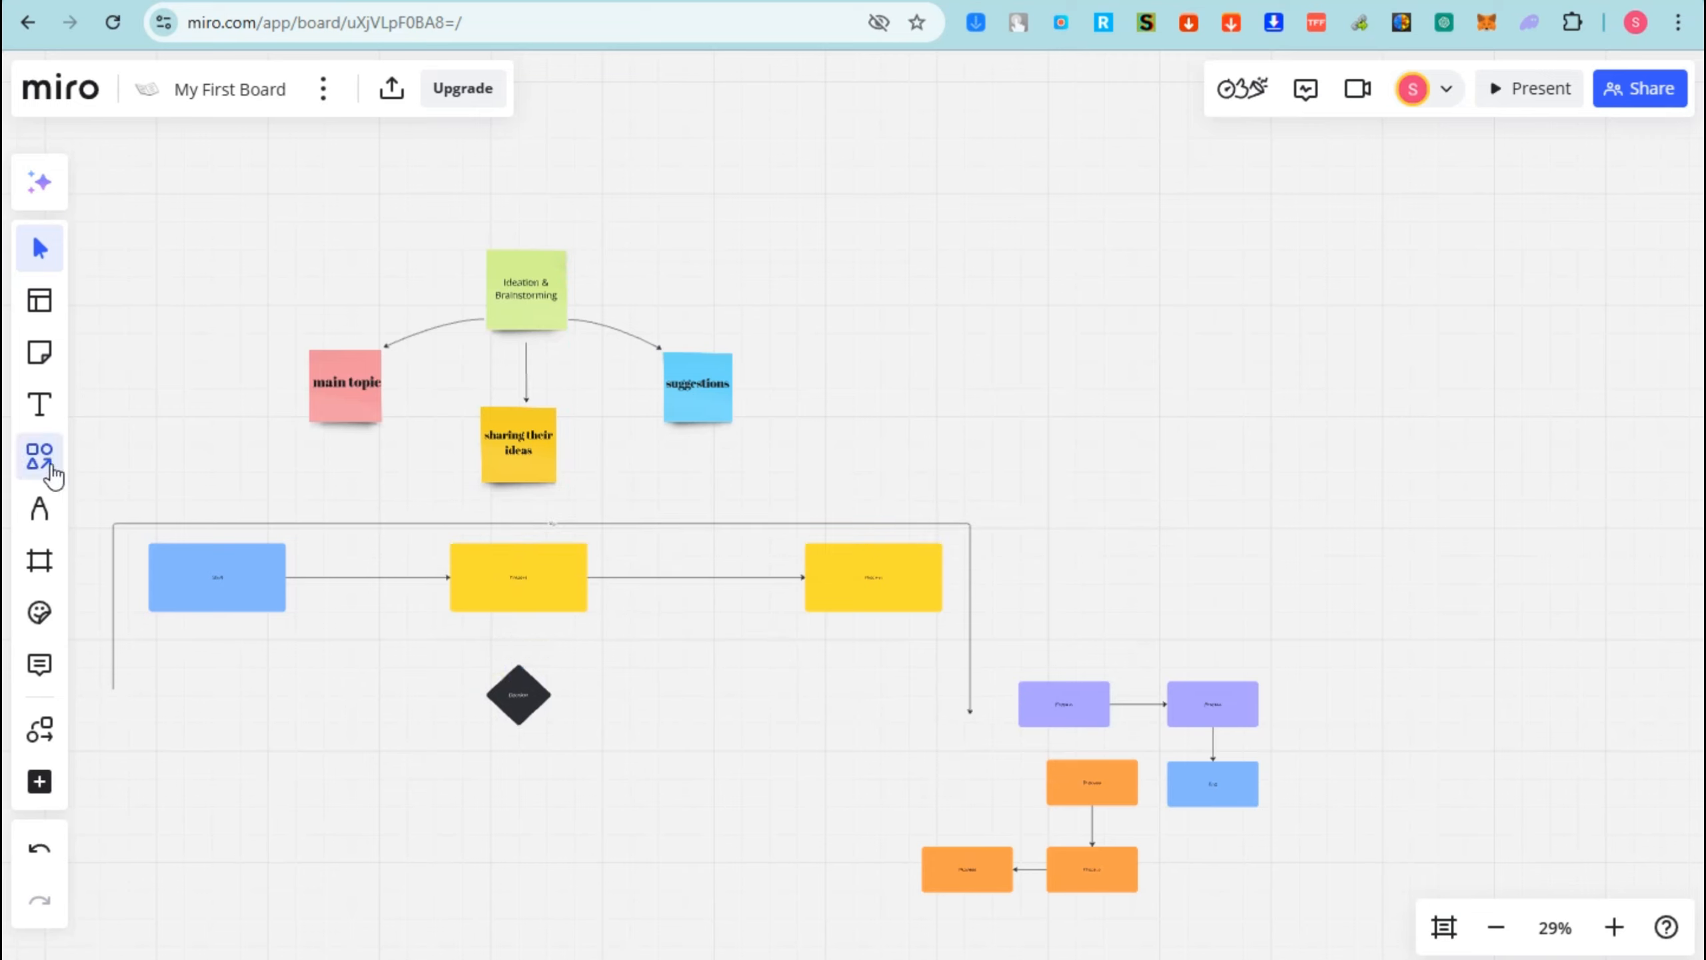
# - Draw an arrow from the middle yellow box down to the diamond
pyautogui.click(42, 457)
pyautogui.click(119, 483)
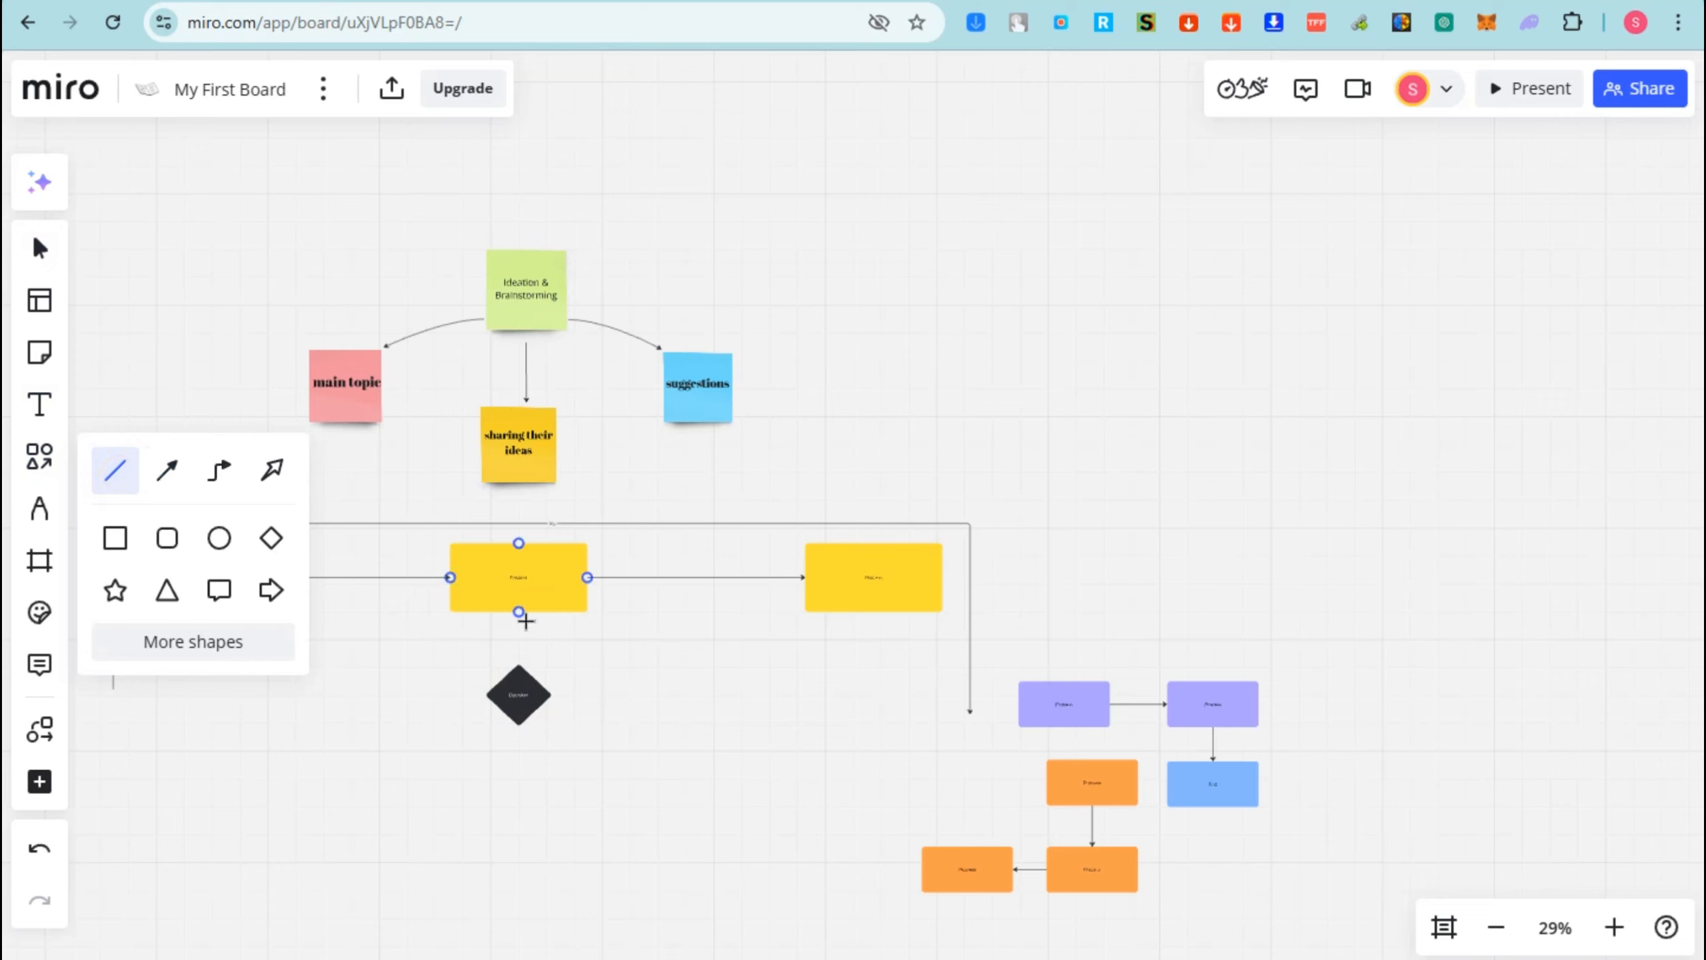
pyautogui.click(162, 473)
pyautogui.moveTo(518, 611); pyautogui.dragTo(527, 697)
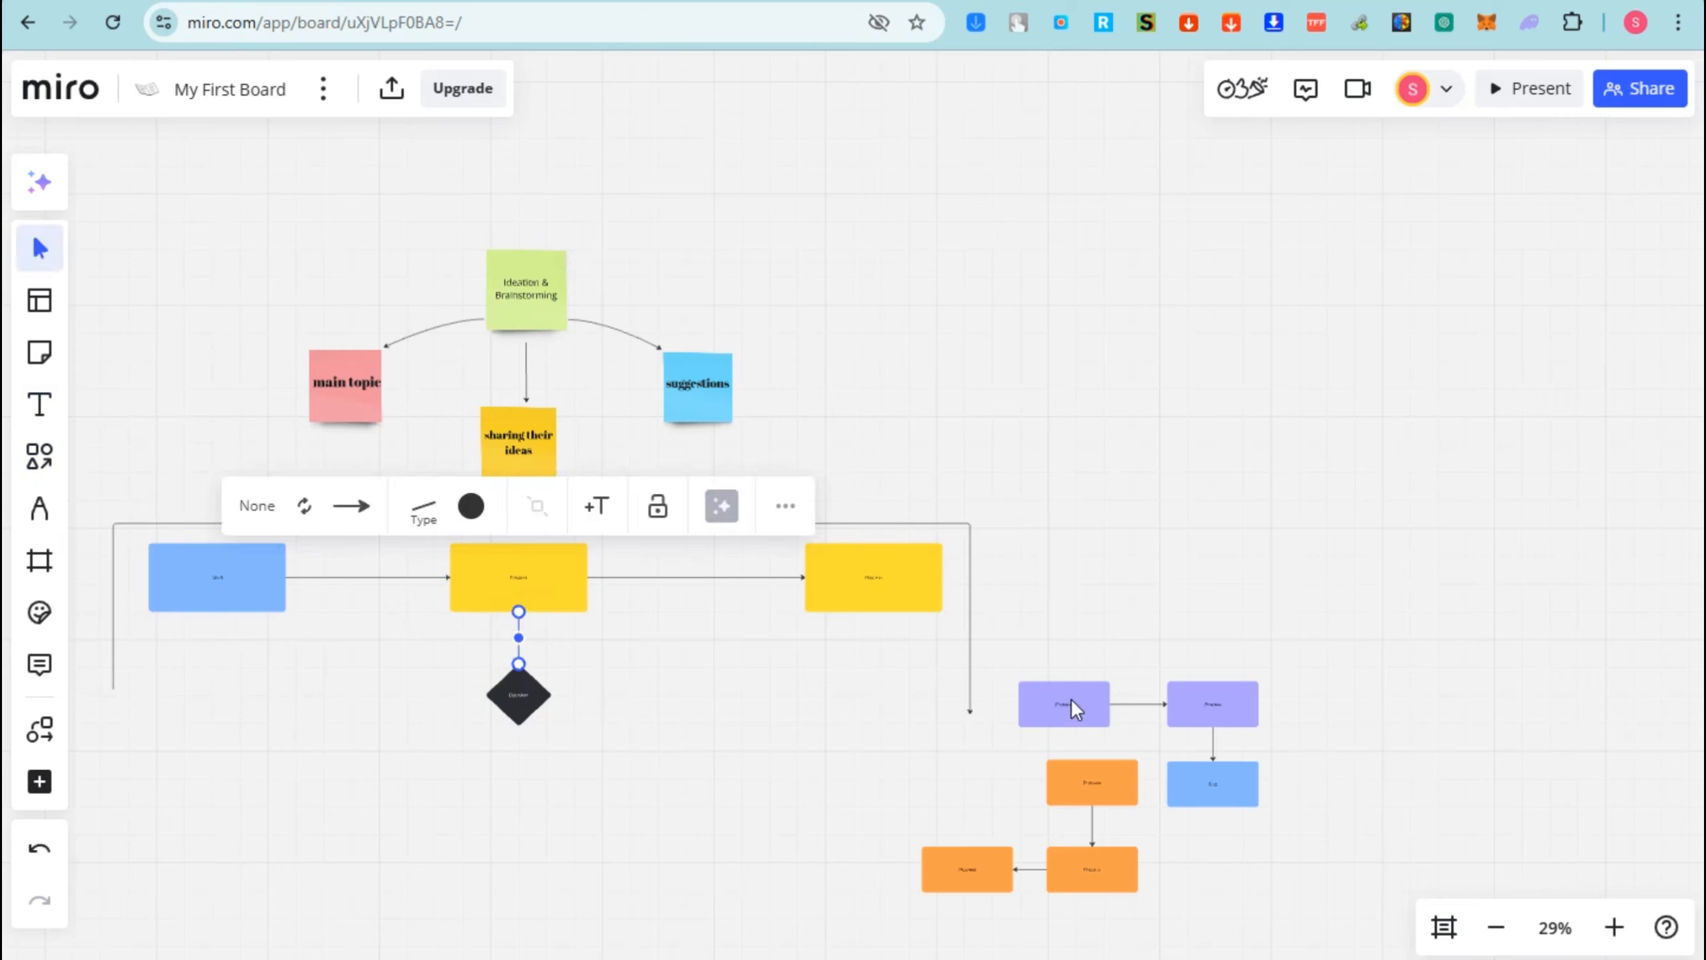
# - Delete the bottom orange boxes, then move and enlarge the remaining boxes under the diamond
pyautogui.moveTo(1227, 899); pyautogui.dragTo(940, 863)
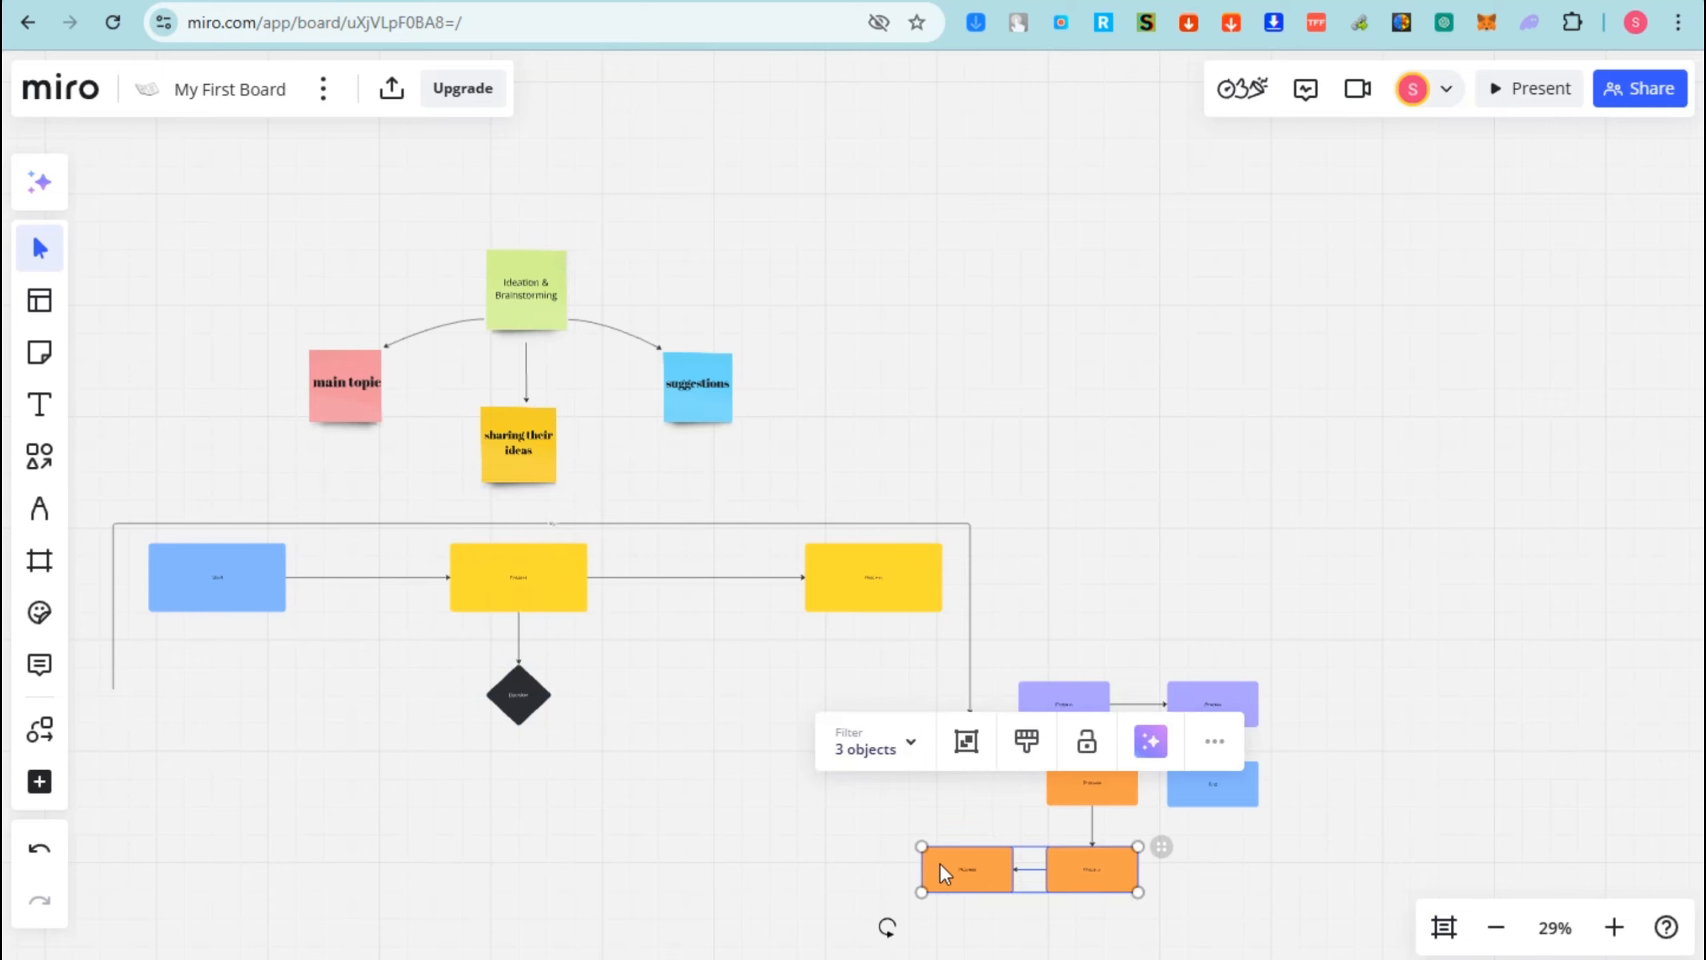
pyautogui.press('Delete')
pyautogui.moveTo(1389, 850); pyautogui.dragTo(379, 777)
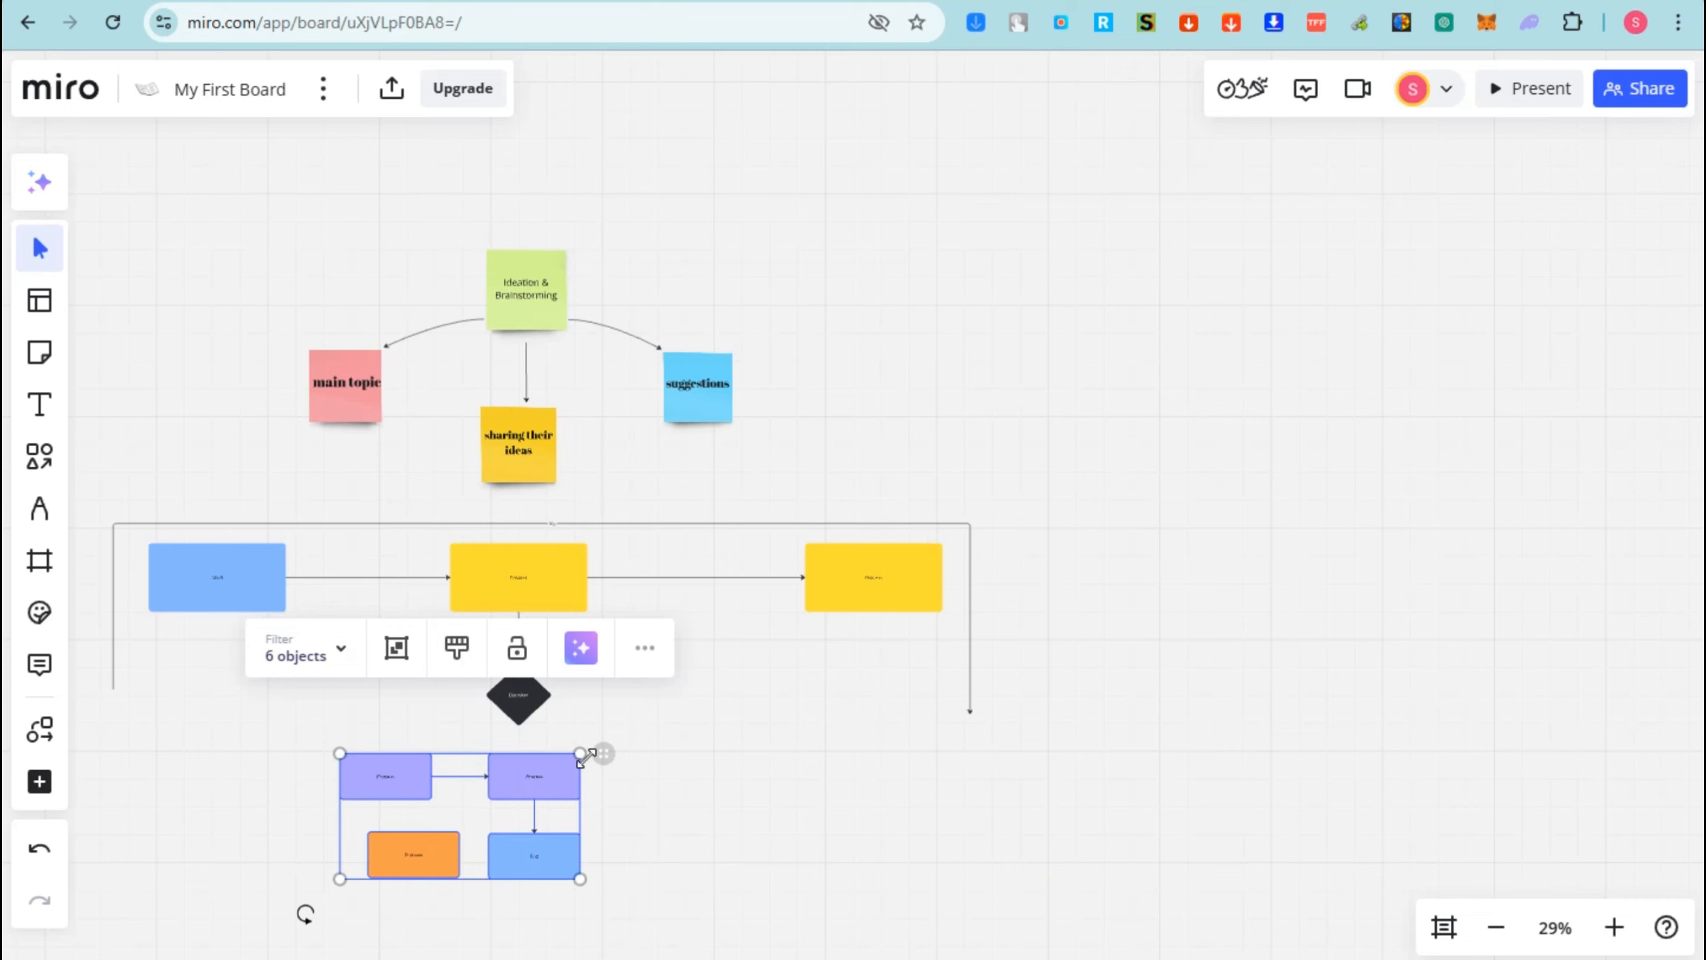
pyautogui.moveTo(581, 756); pyautogui.dragTo(560, 818)
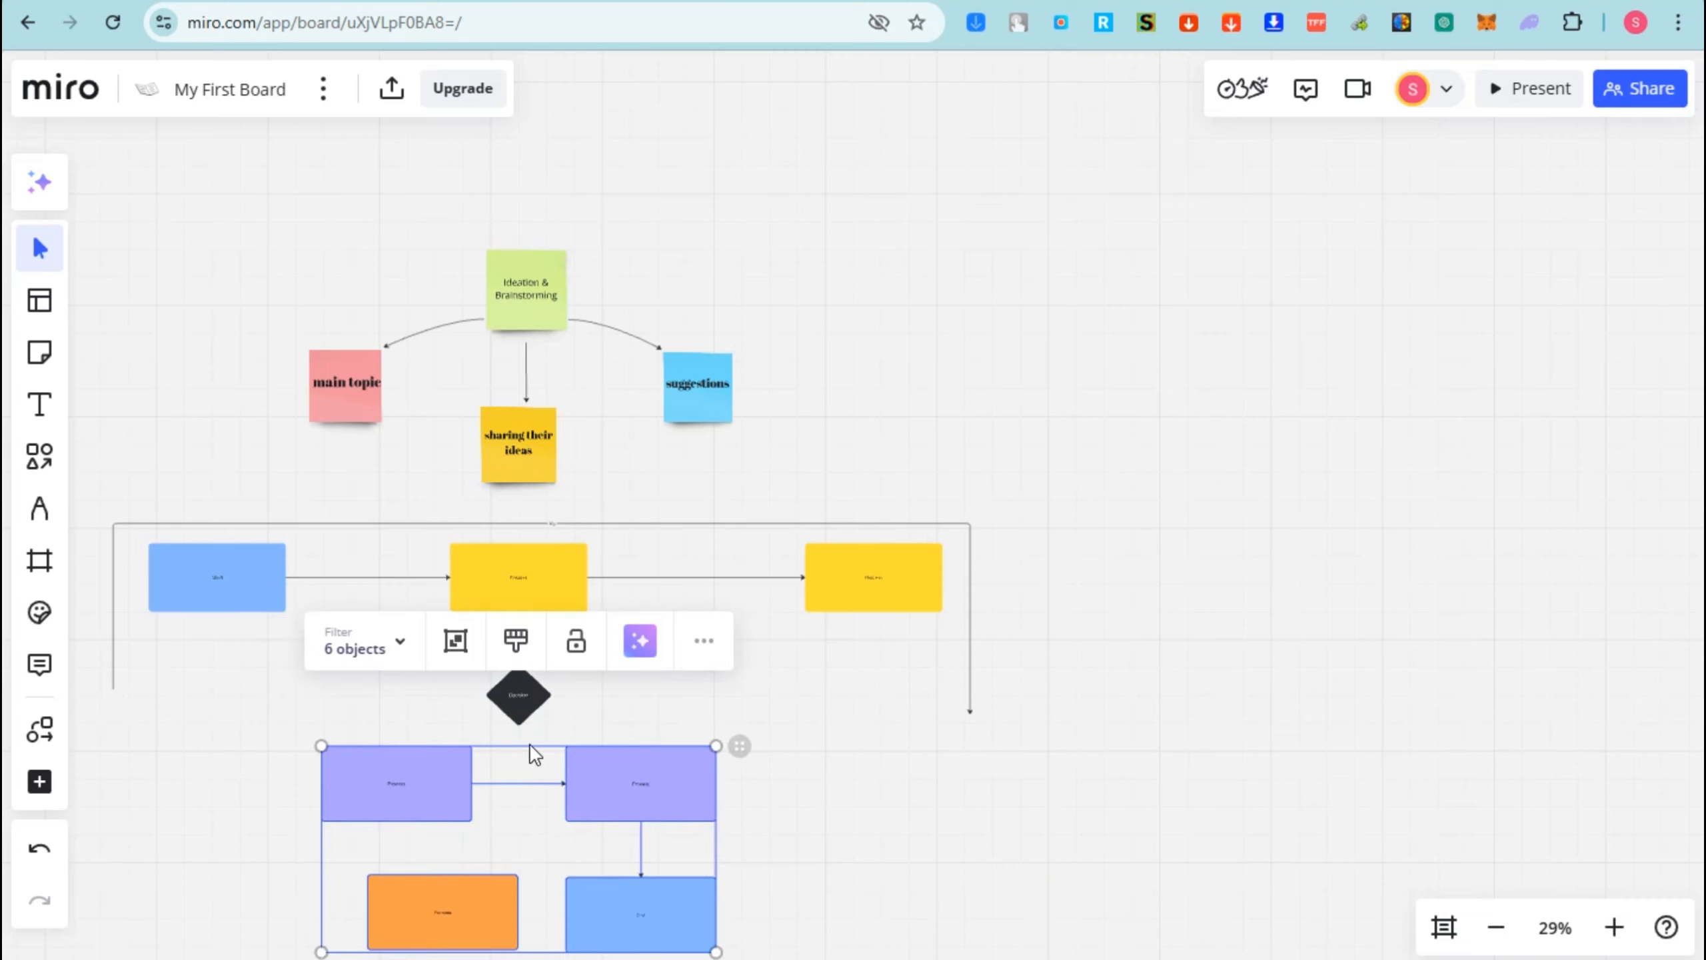
pyautogui.click(974, 728)
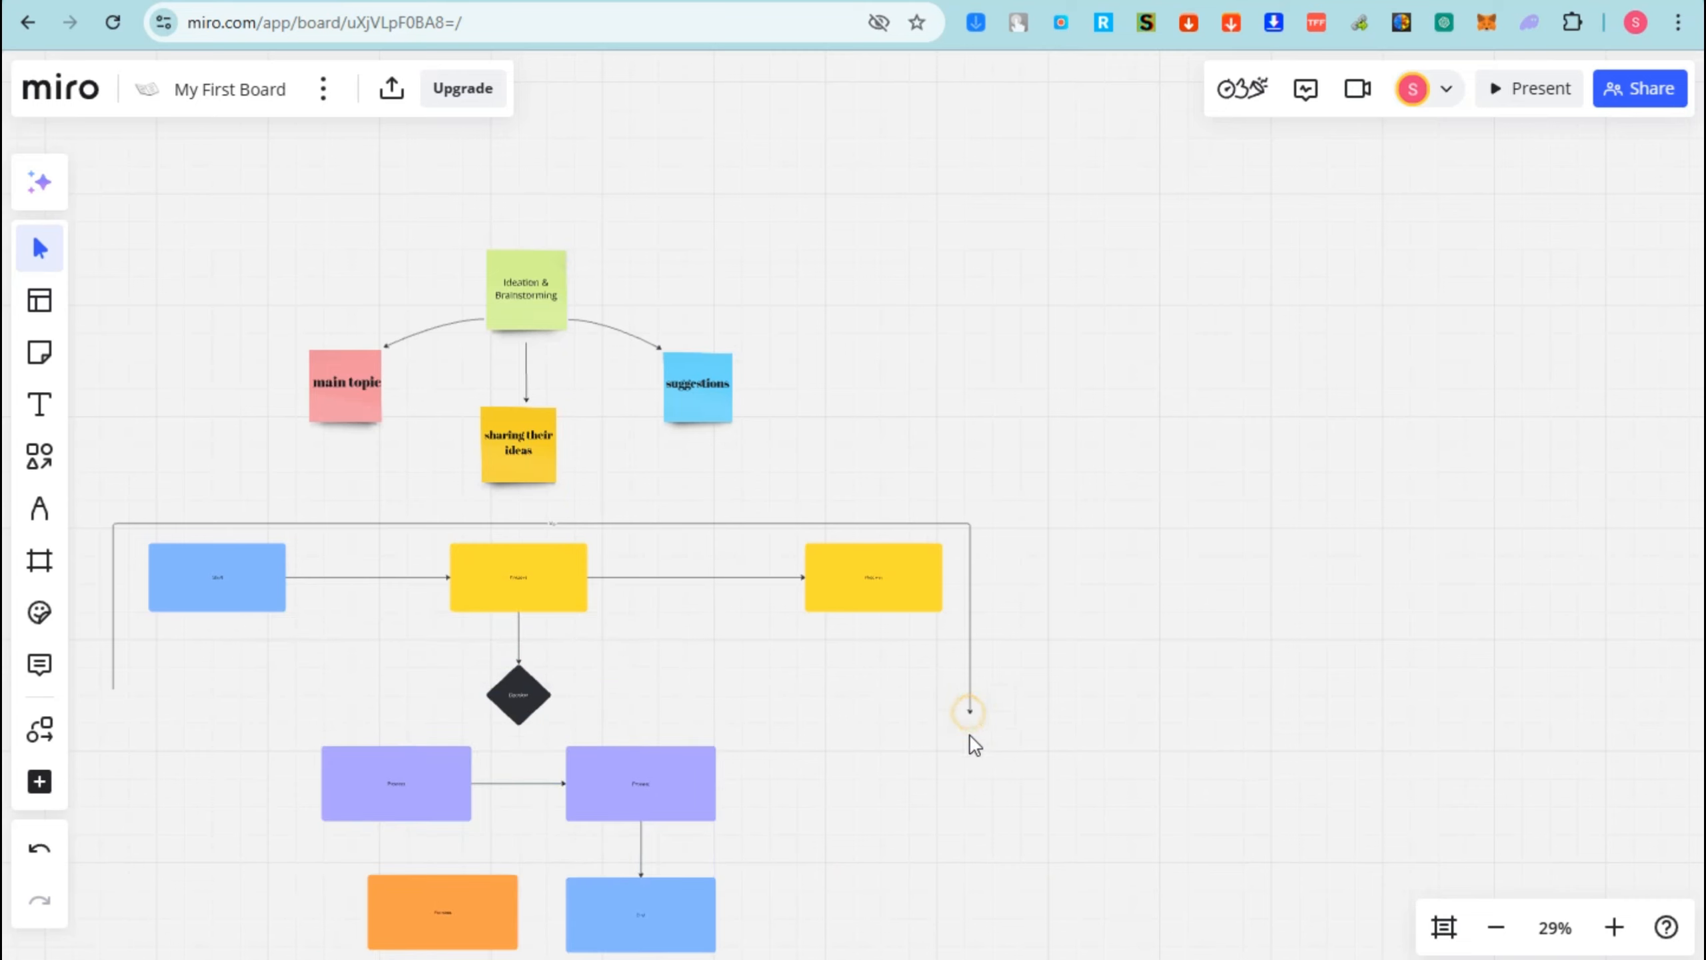
# - Drag the long outer connector's left end down below the lower boxes
pyautogui.click(114, 697)
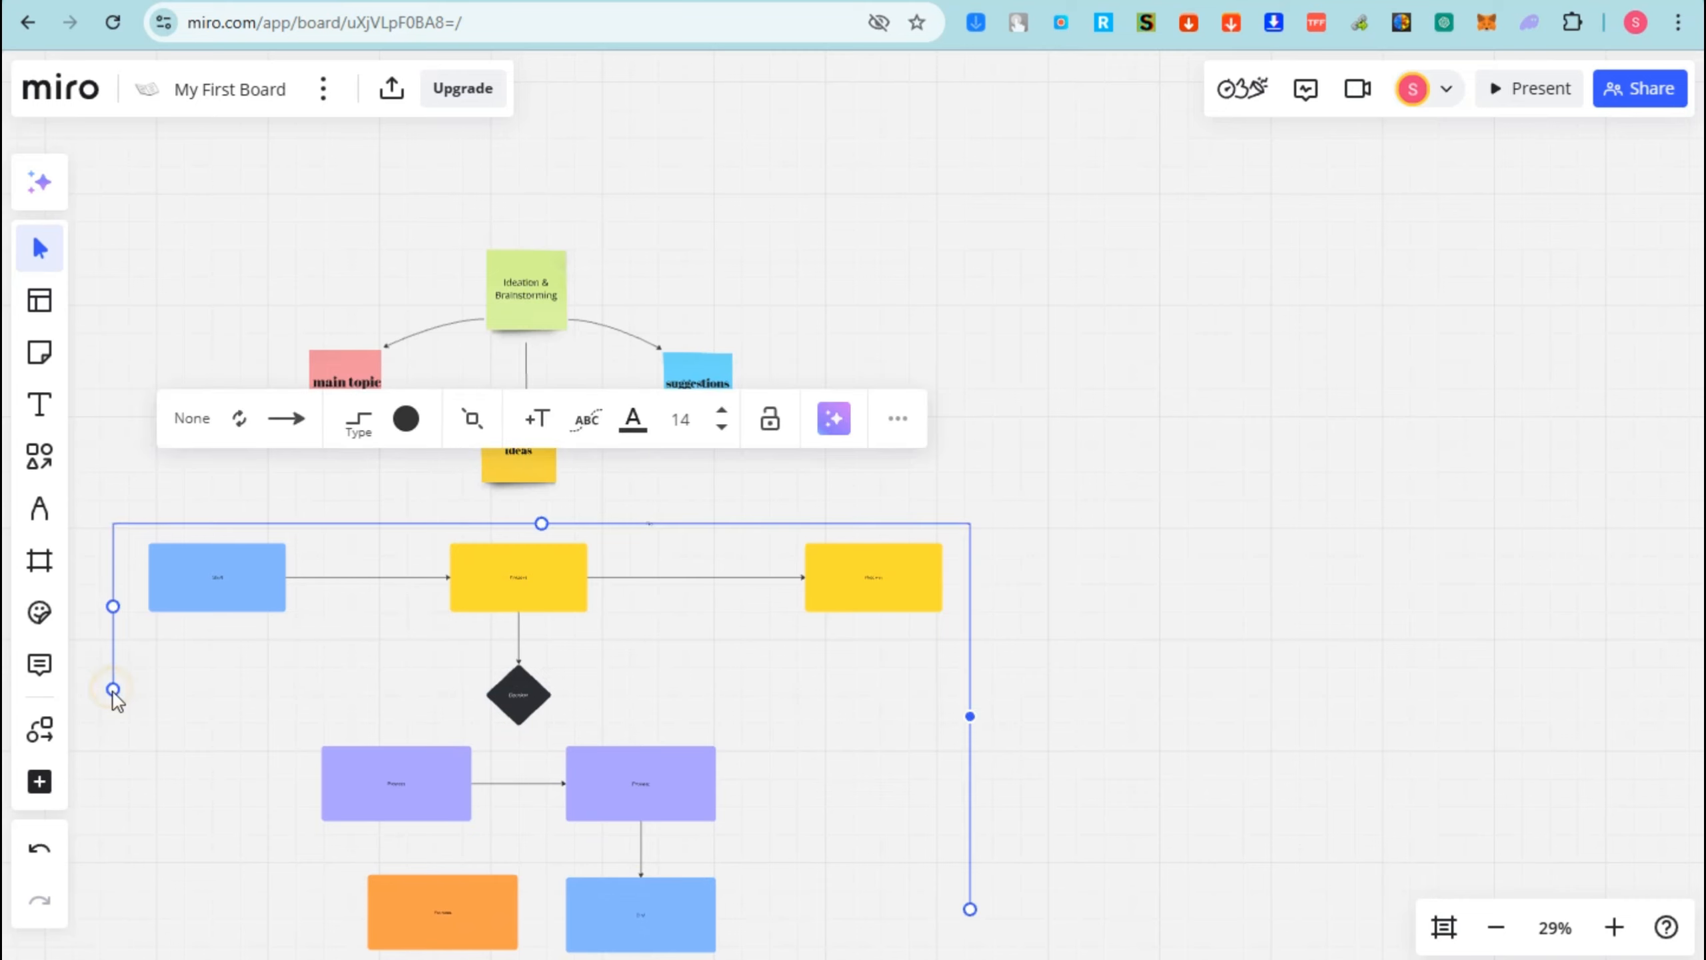
pyautogui.moveTo(114, 697); pyautogui.dragTo(88, 796)
pyautogui.moveTo(120, 915); pyautogui.dragTo(114, 933)
pyautogui.scroll(-1, 239, 875)
pyautogui.scroll(1, 502, 838)
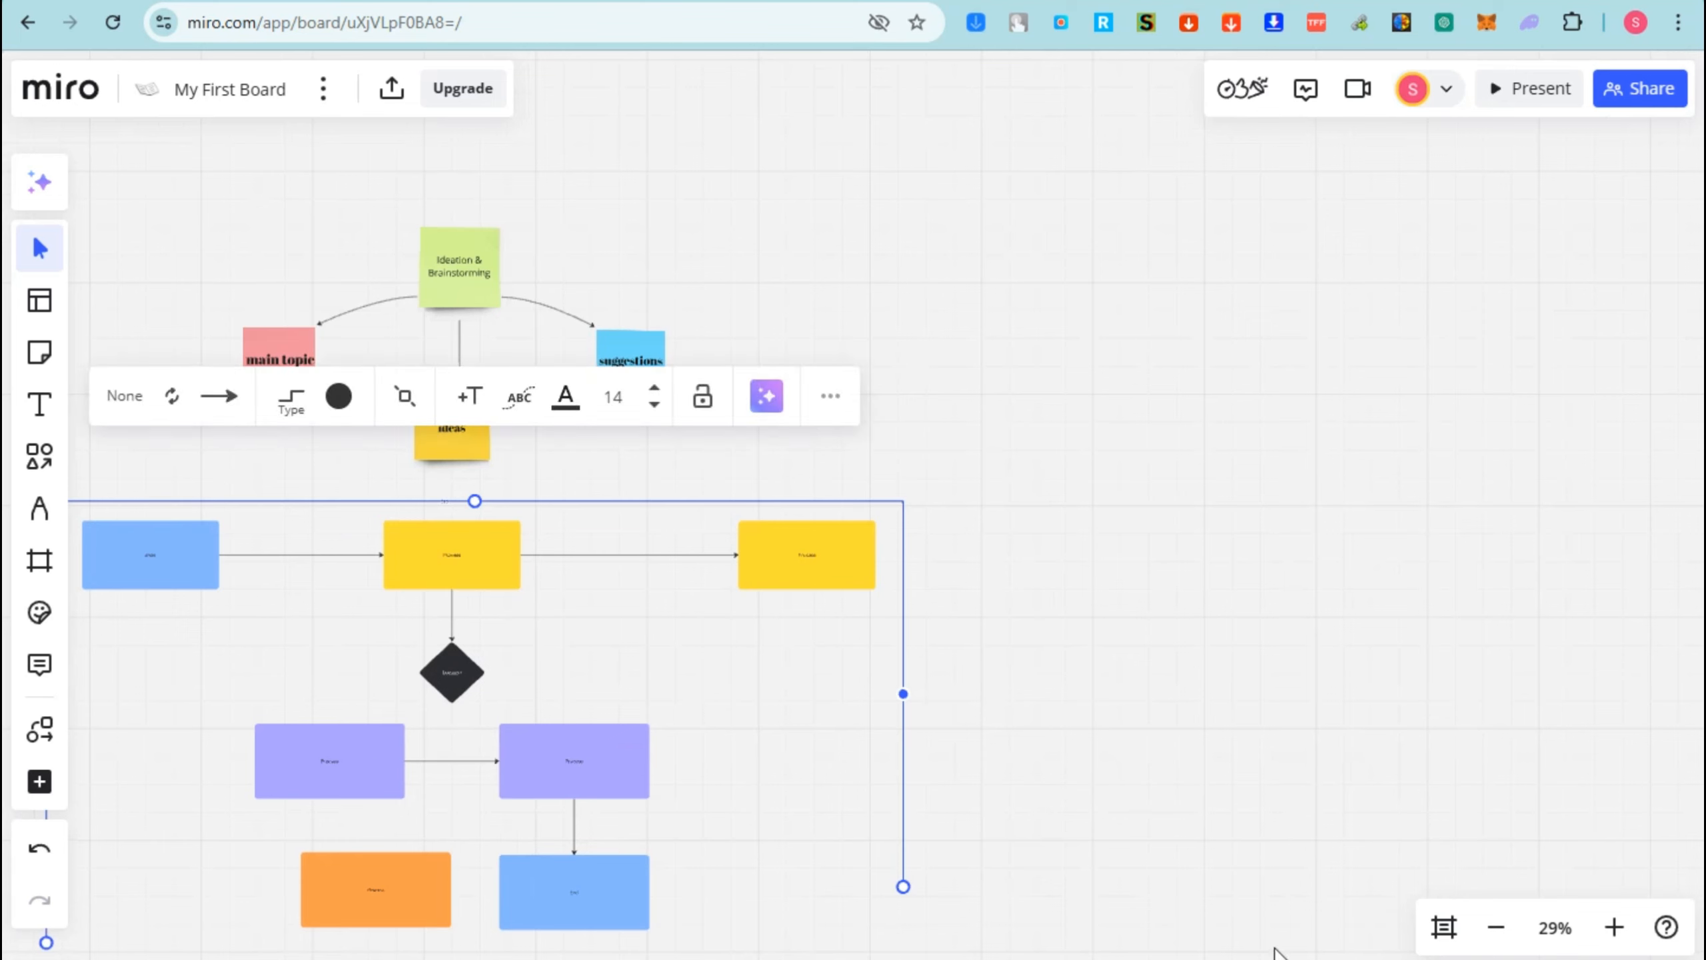
pyautogui.scroll(-1, 812, 842)
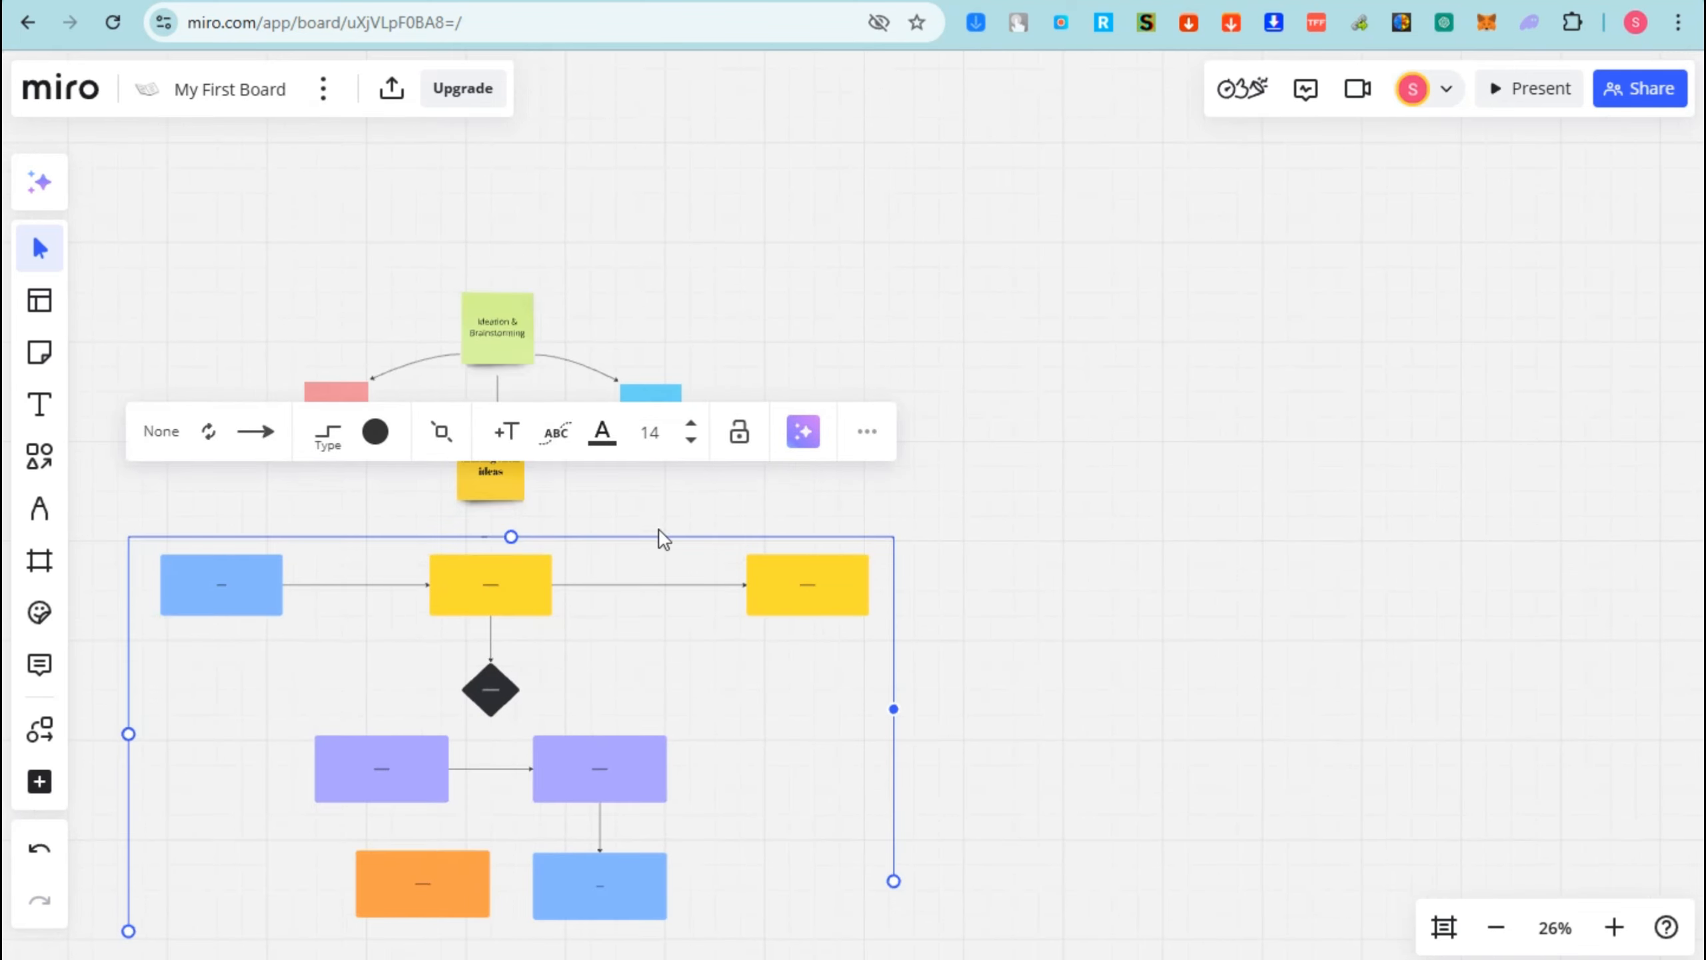
# - Zoom in twice on the top row and start editing the To Do box
pyautogui.click(495, 598)
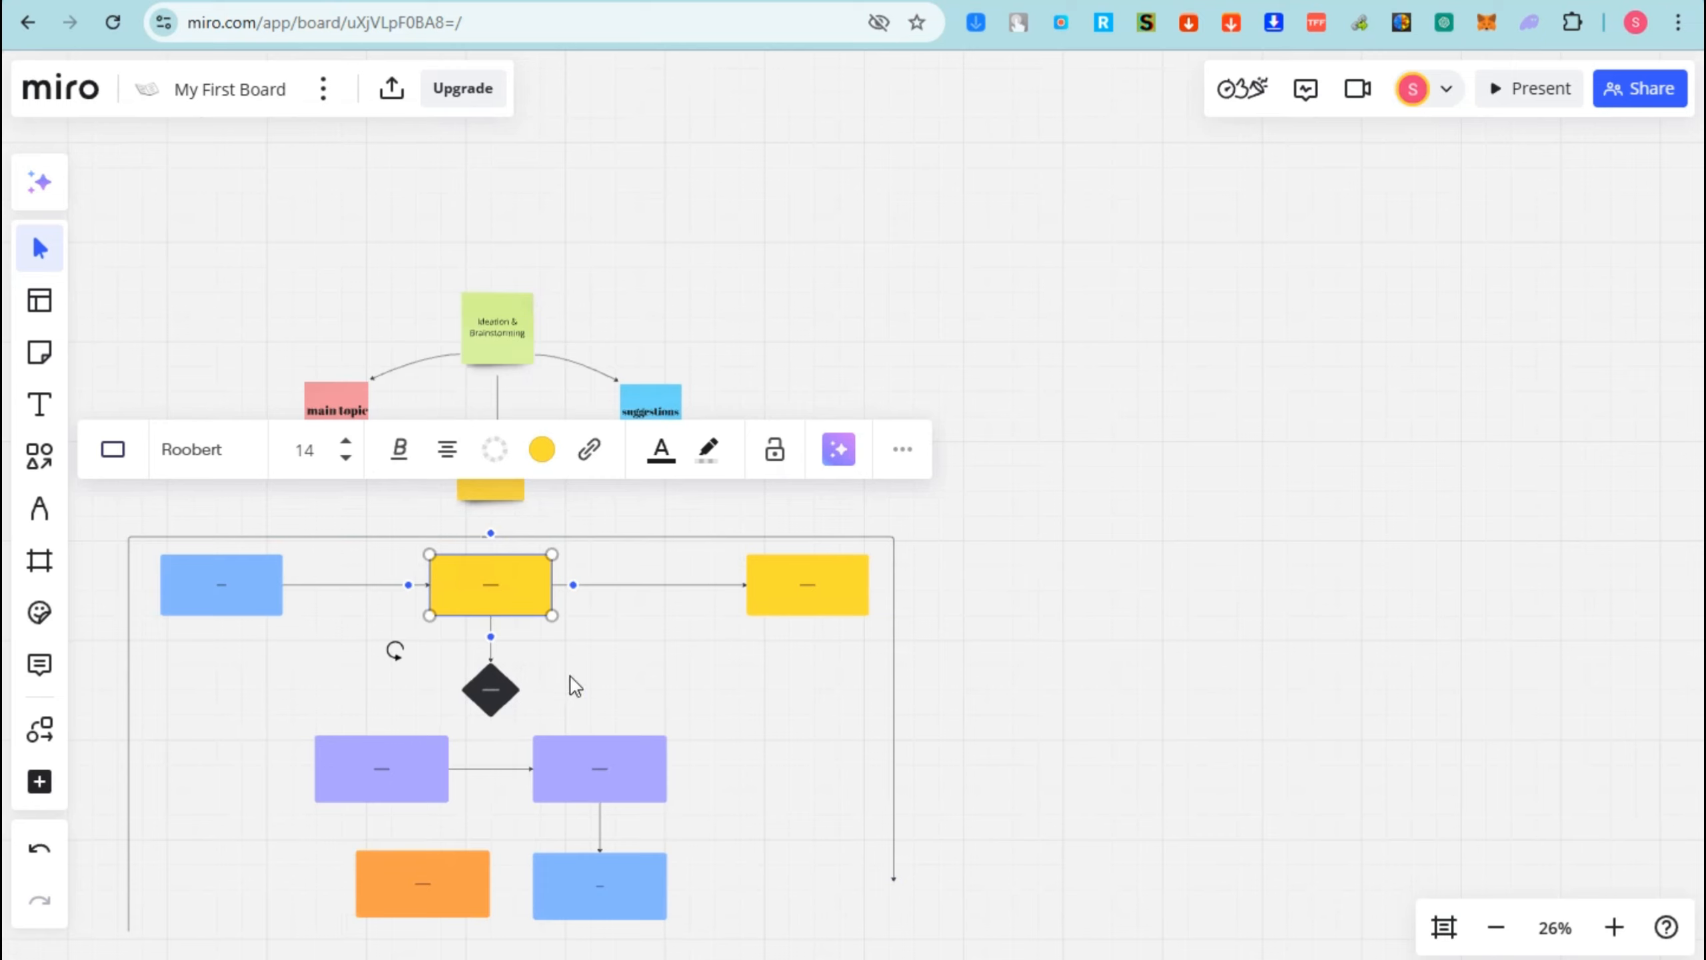
pyautogui.click(490, 590)
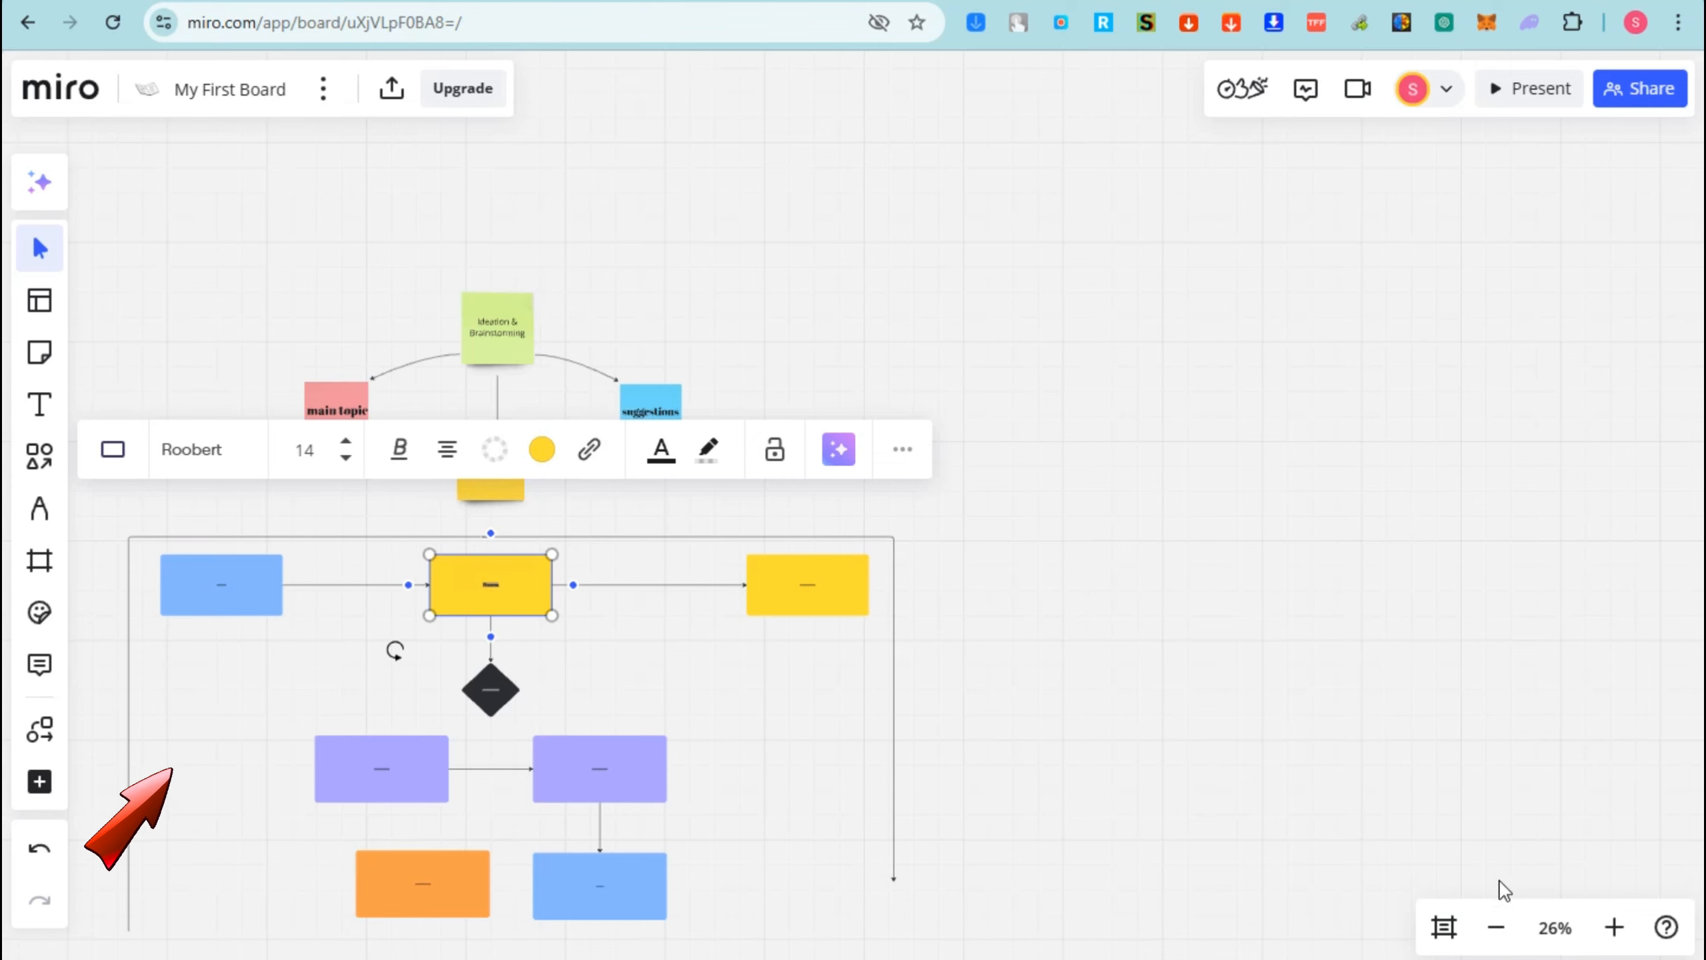
pyautogui.click(1614, 928)
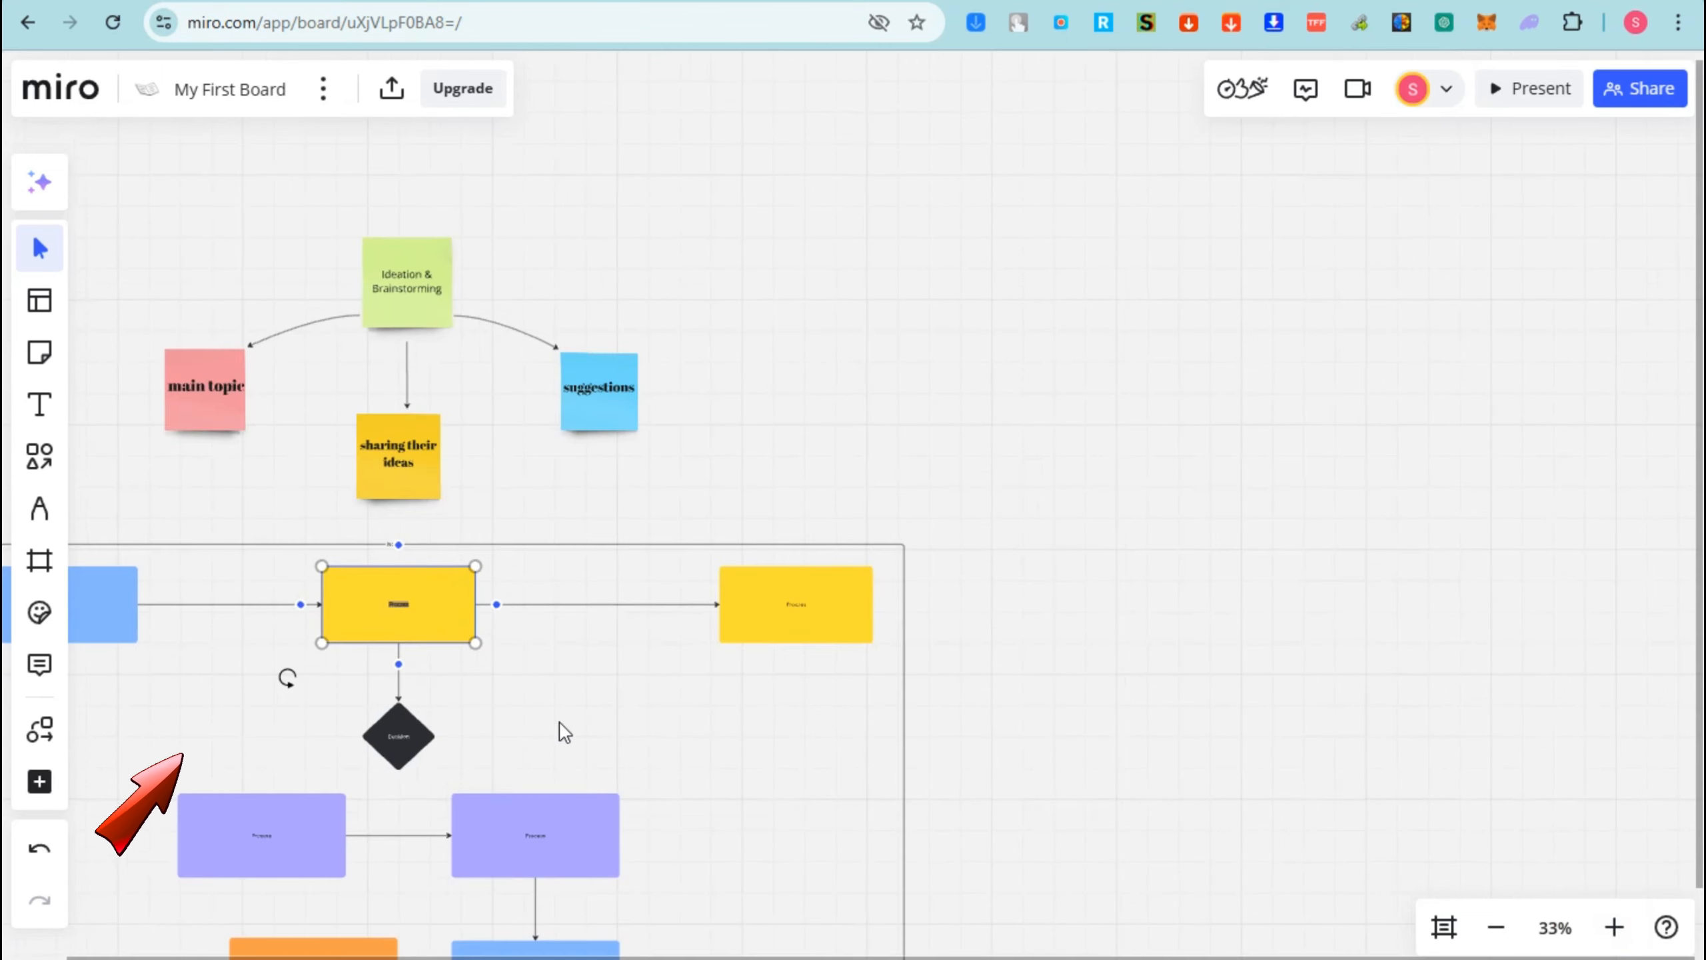
pyautogui.click(1615, 927)
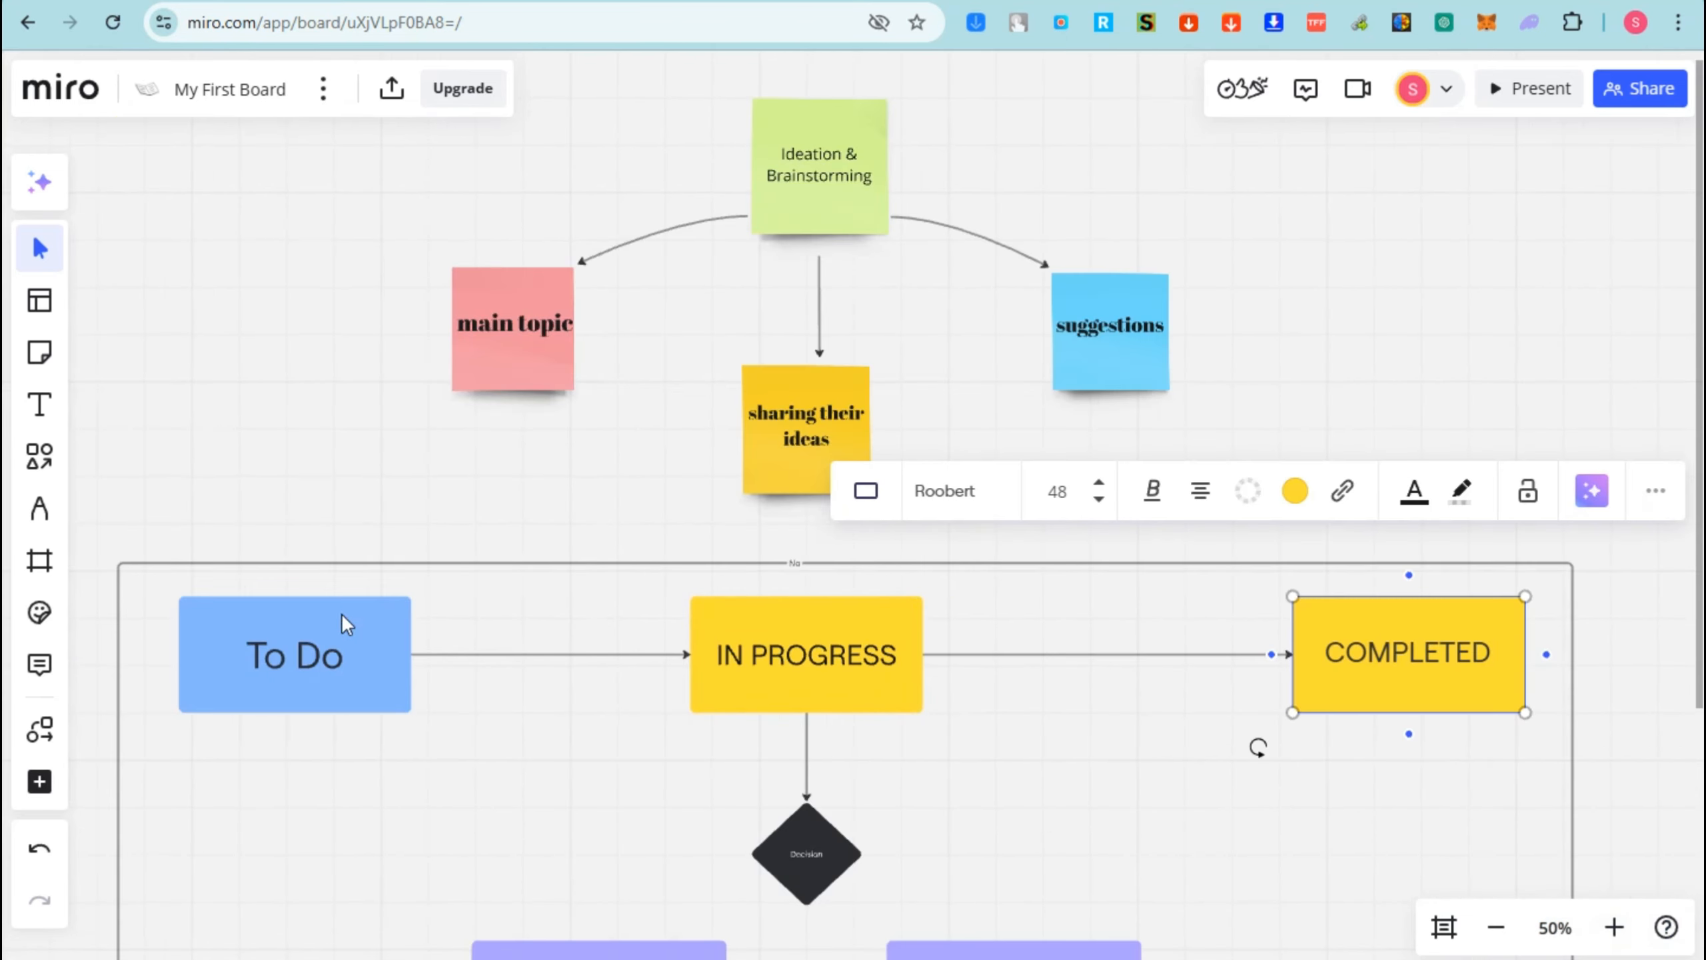
pyautogui.doubleClick(339, 645)
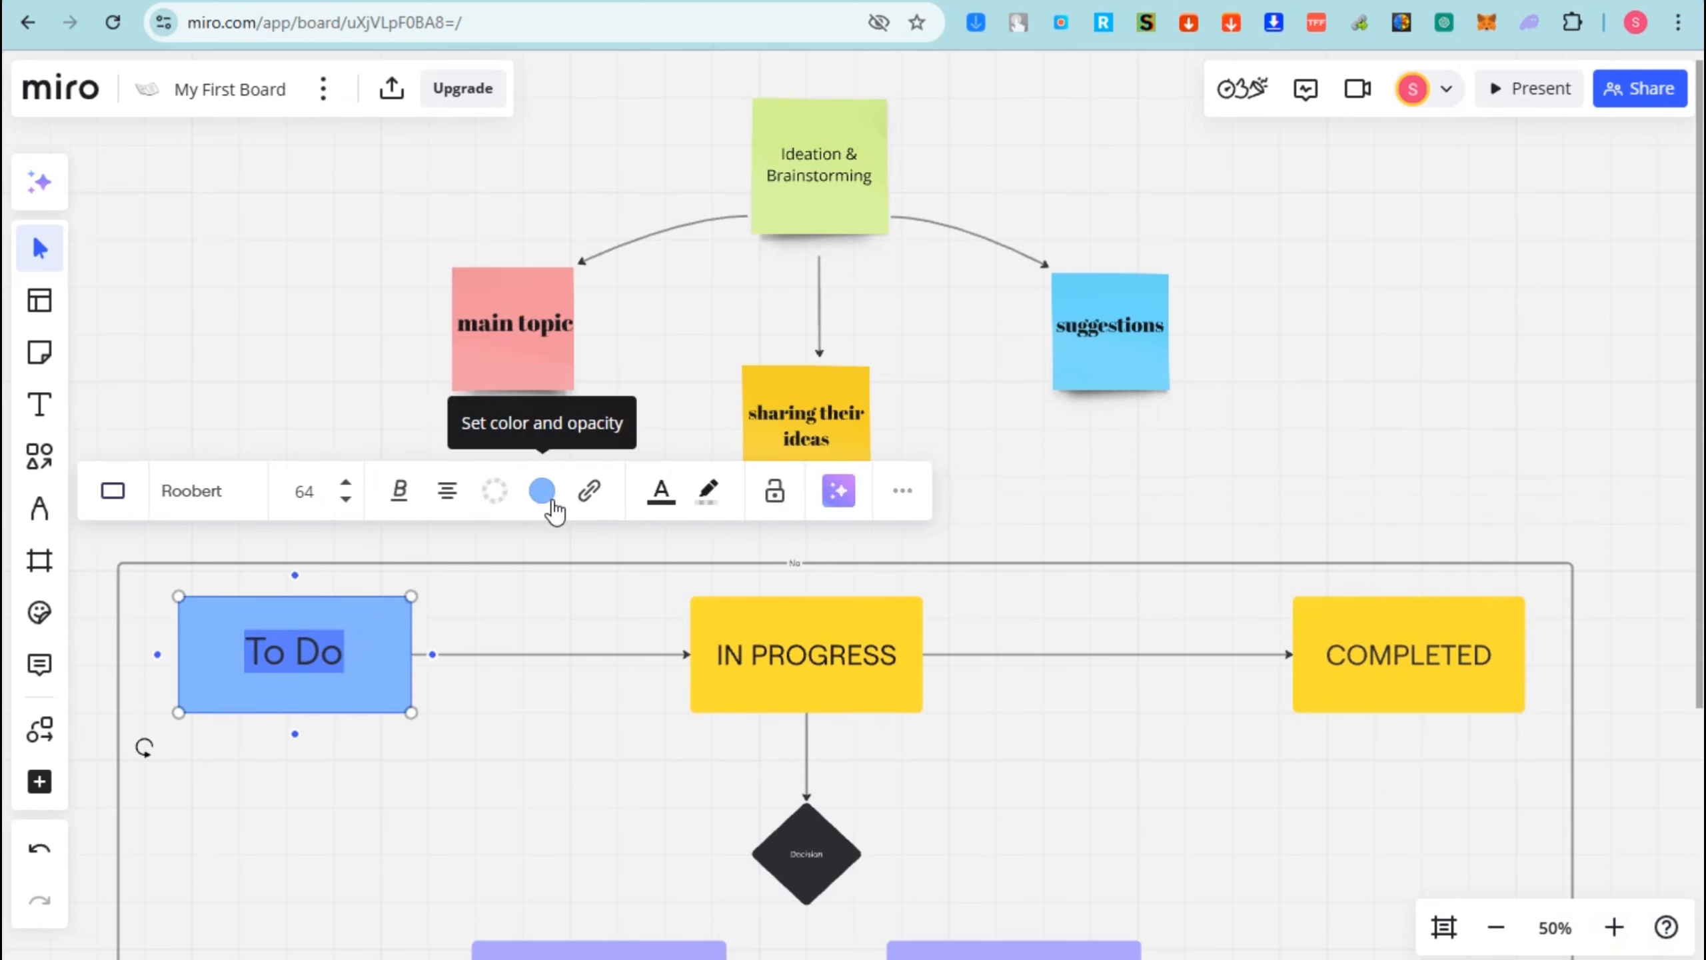
# - Fill the To Do box with cyan, after first trying pink
pyautogui.click(553, 508)
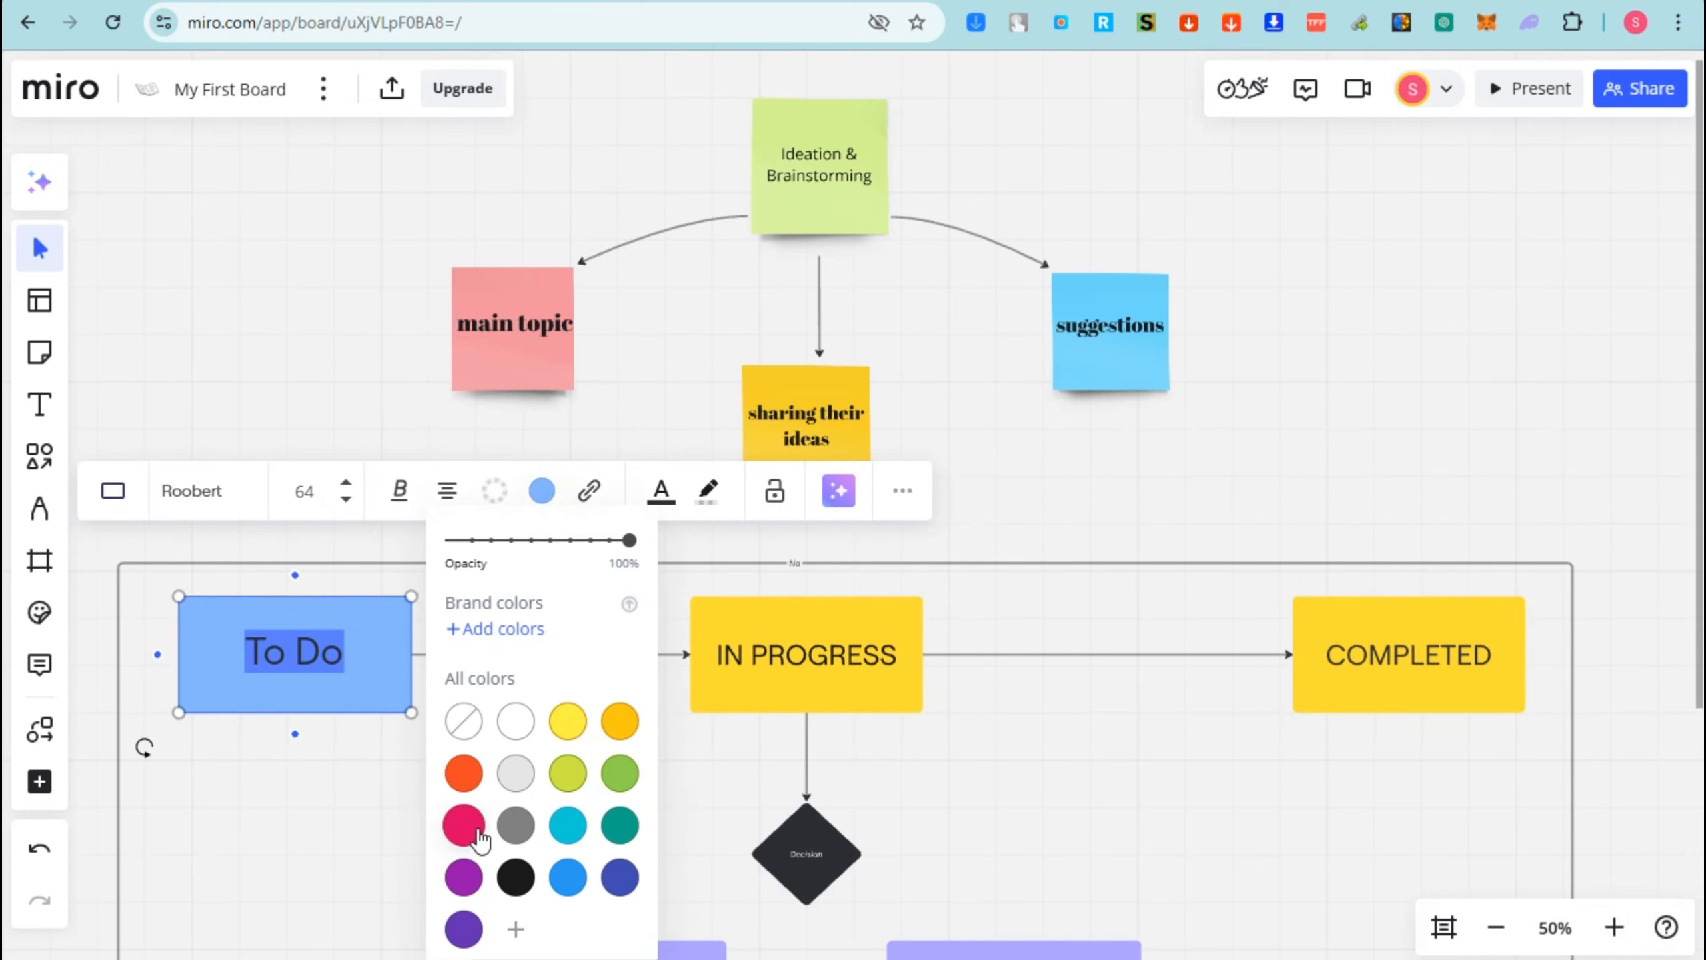
pyautogui.click(464, 825)
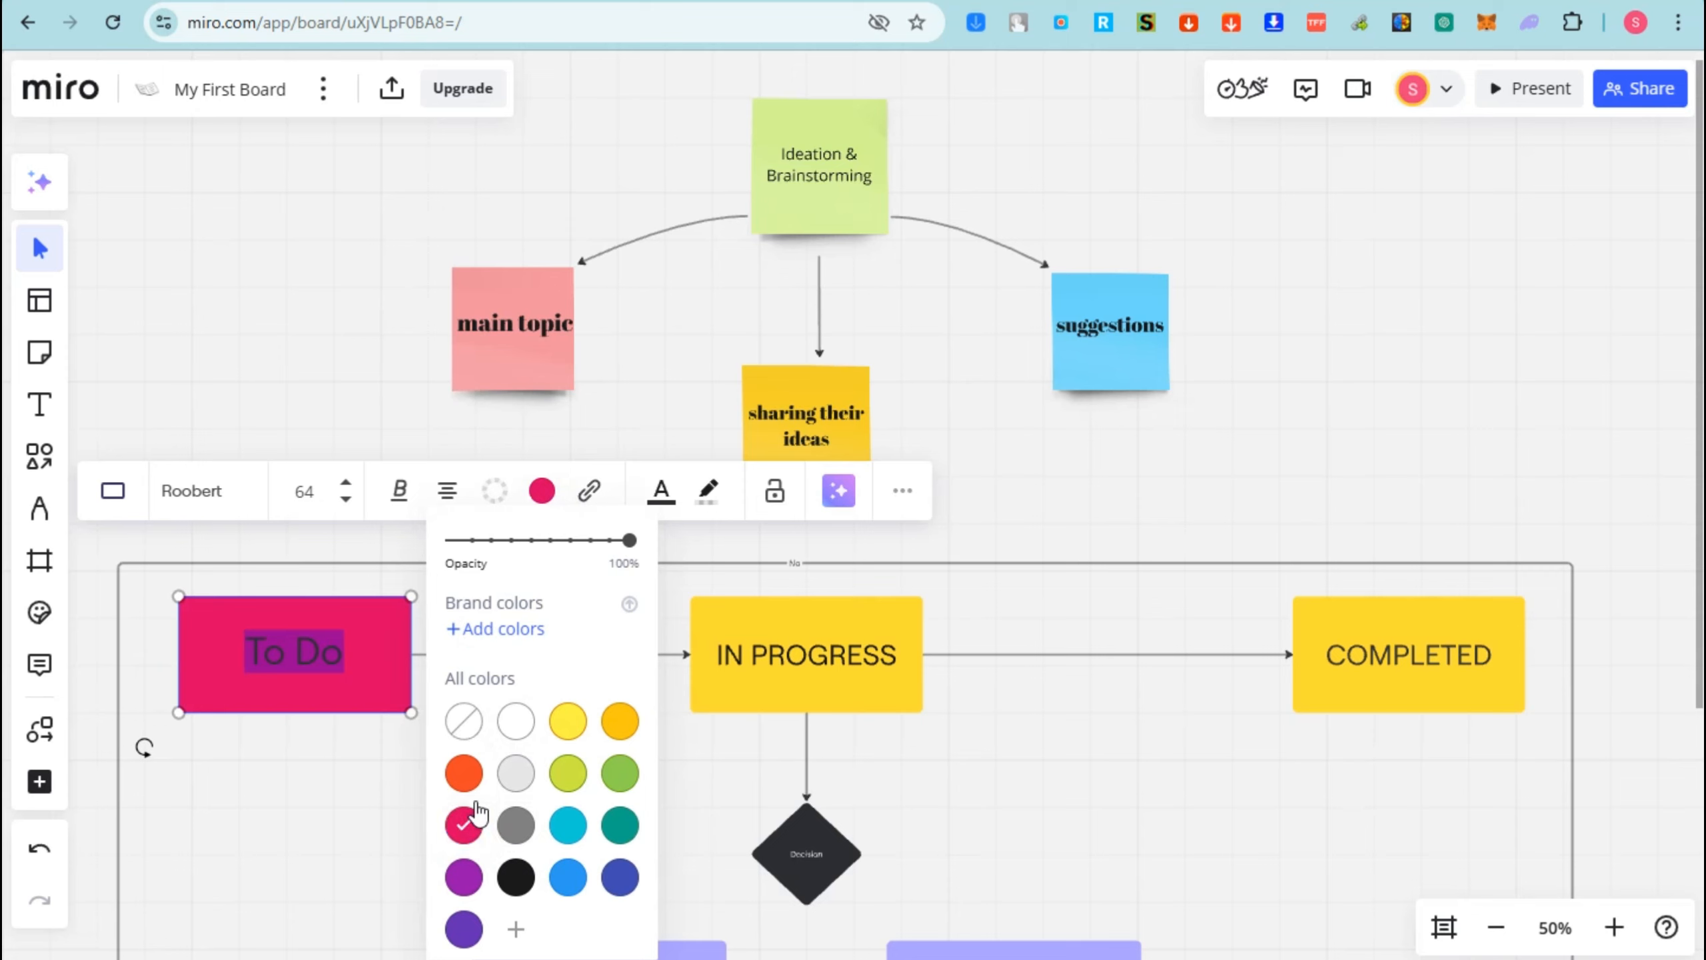
pyautogui.click(339, 625)
pyautogui.click(307, 635)
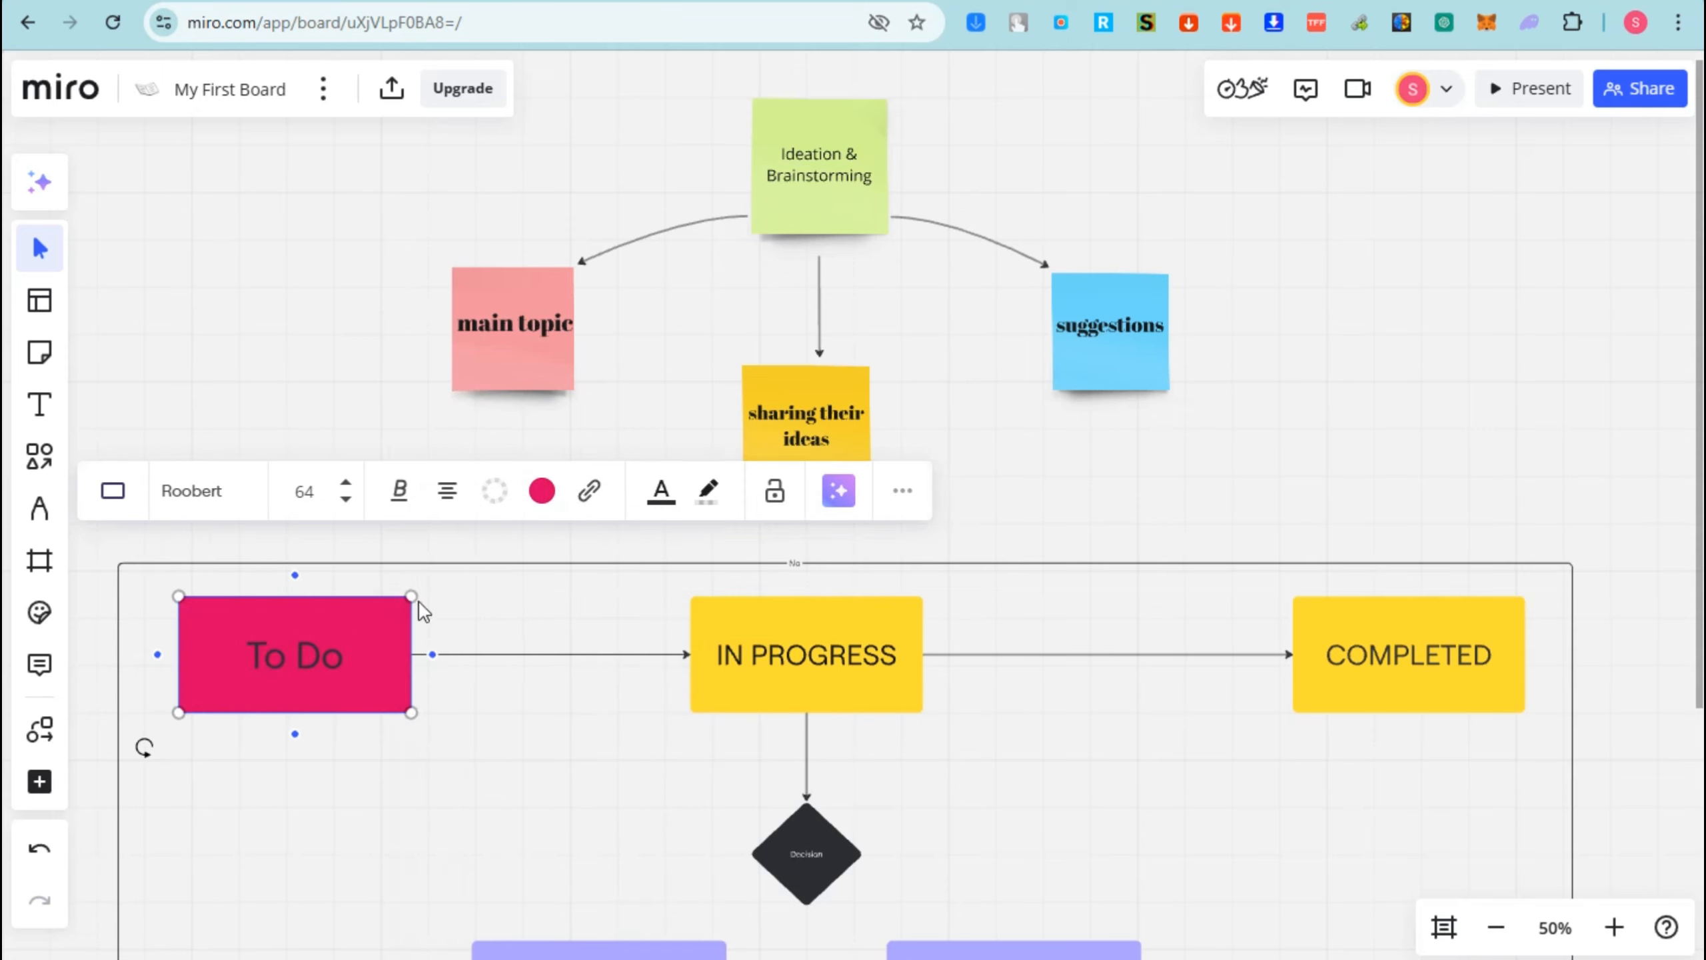
pyautogui.click(541, 490)
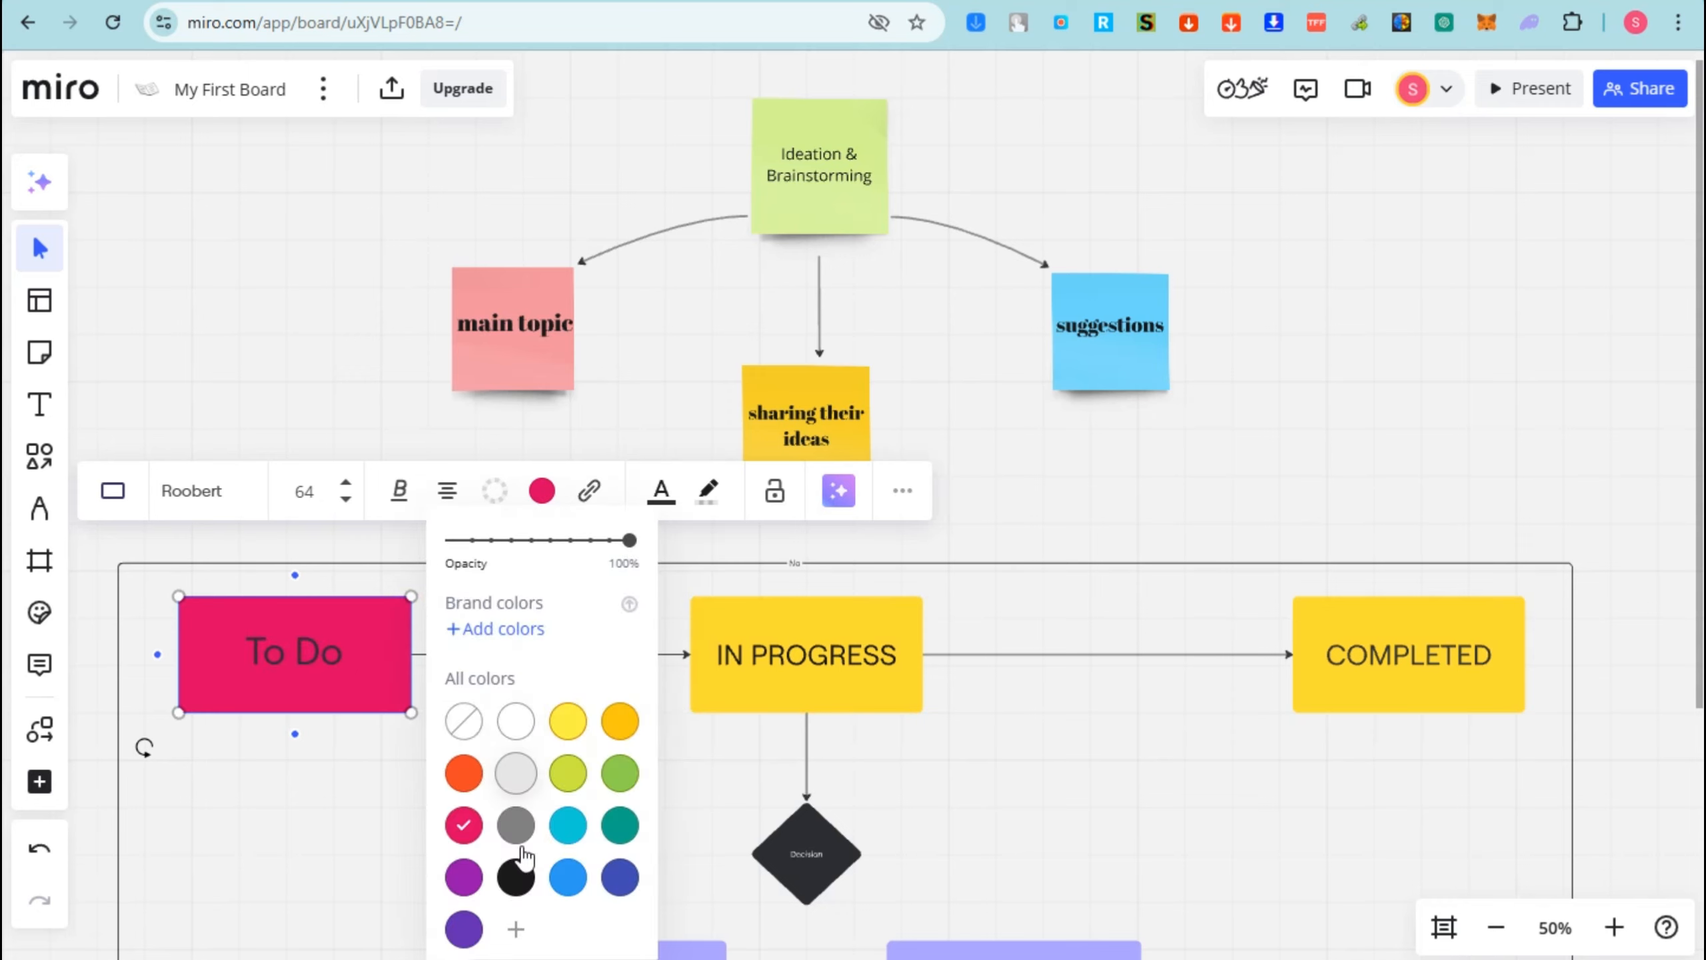
pyautogui.click(566, 824)
pyautogui.click(286, 639)
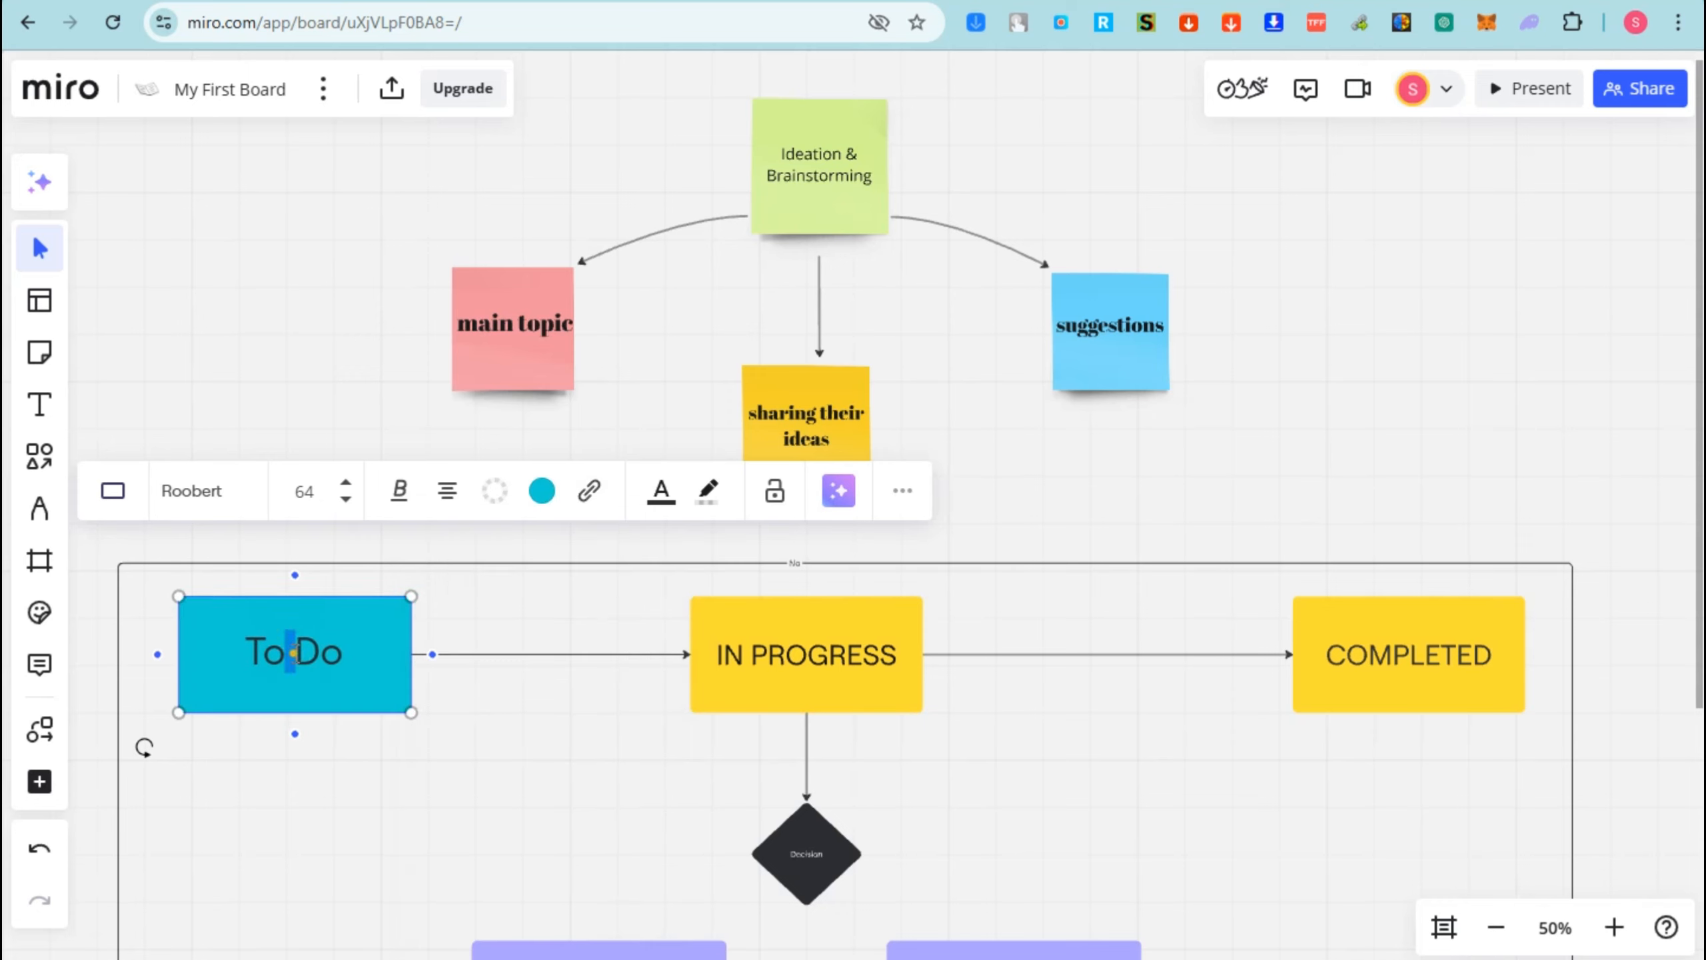
pyautogui.doubleClick(297, 652)
pyautogui.moveTo(242, 651); pyautogui.dragTo(361, 653)
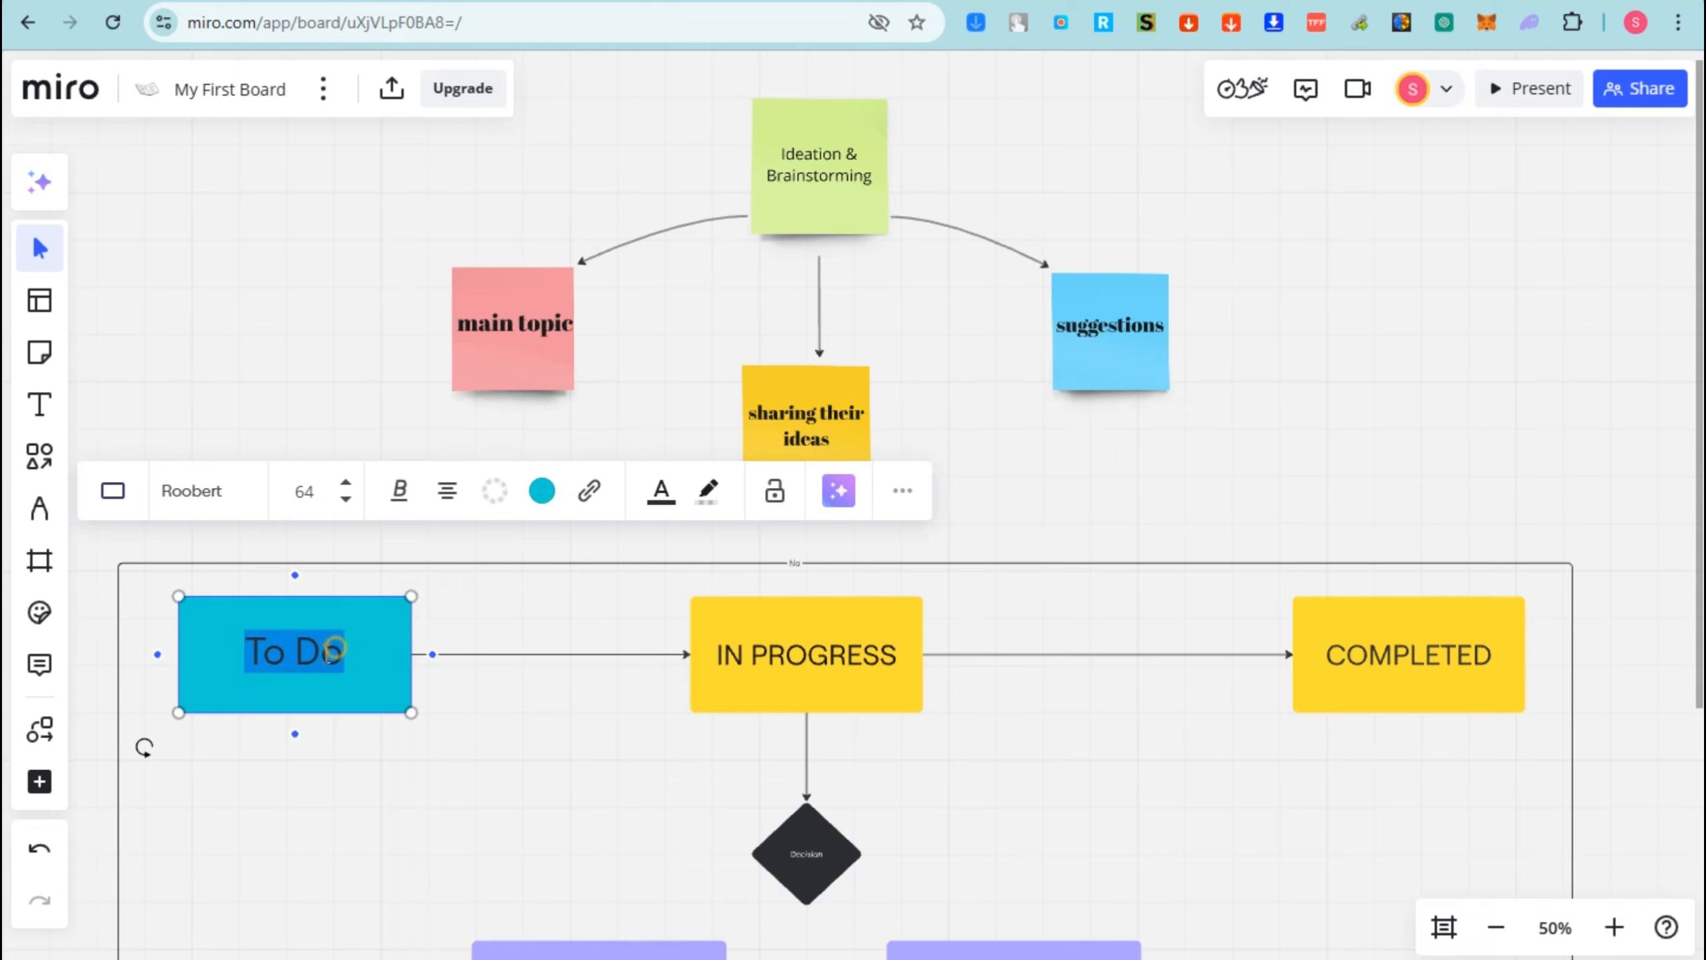
# - Edit the IN PROGRESS box label, then click empty canvas to finish
pyautogui.click(759, 649)
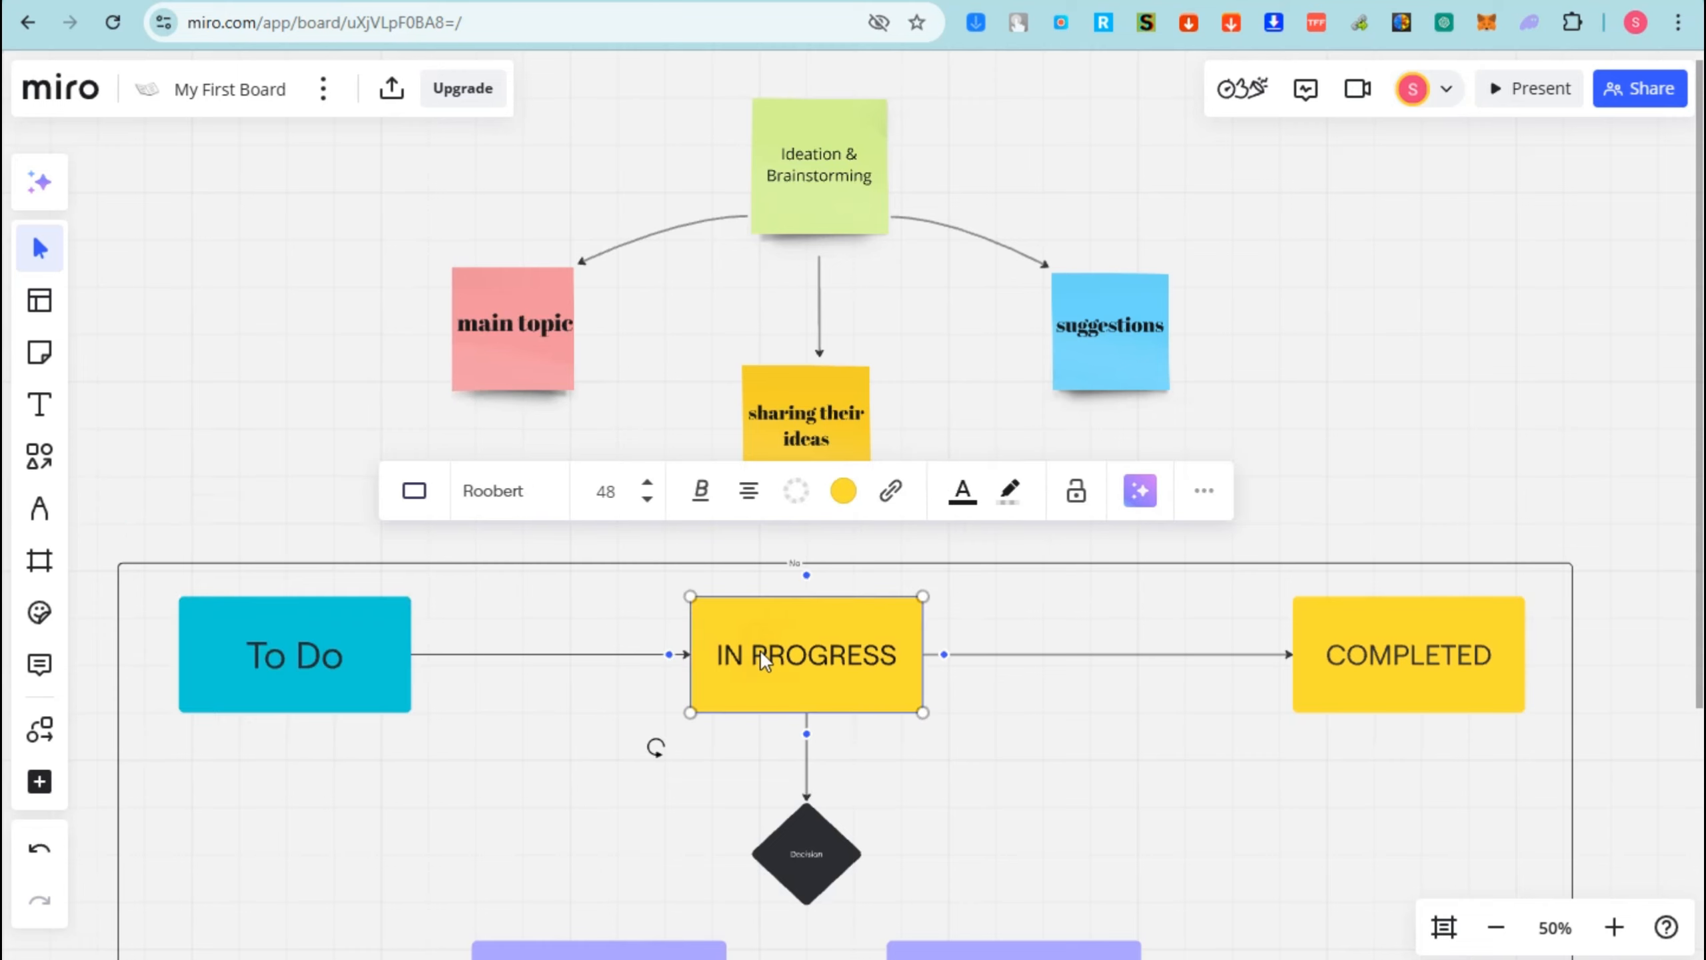
pyautogui.doubleClick(811, 657)
pyautogui.click(719, 652)
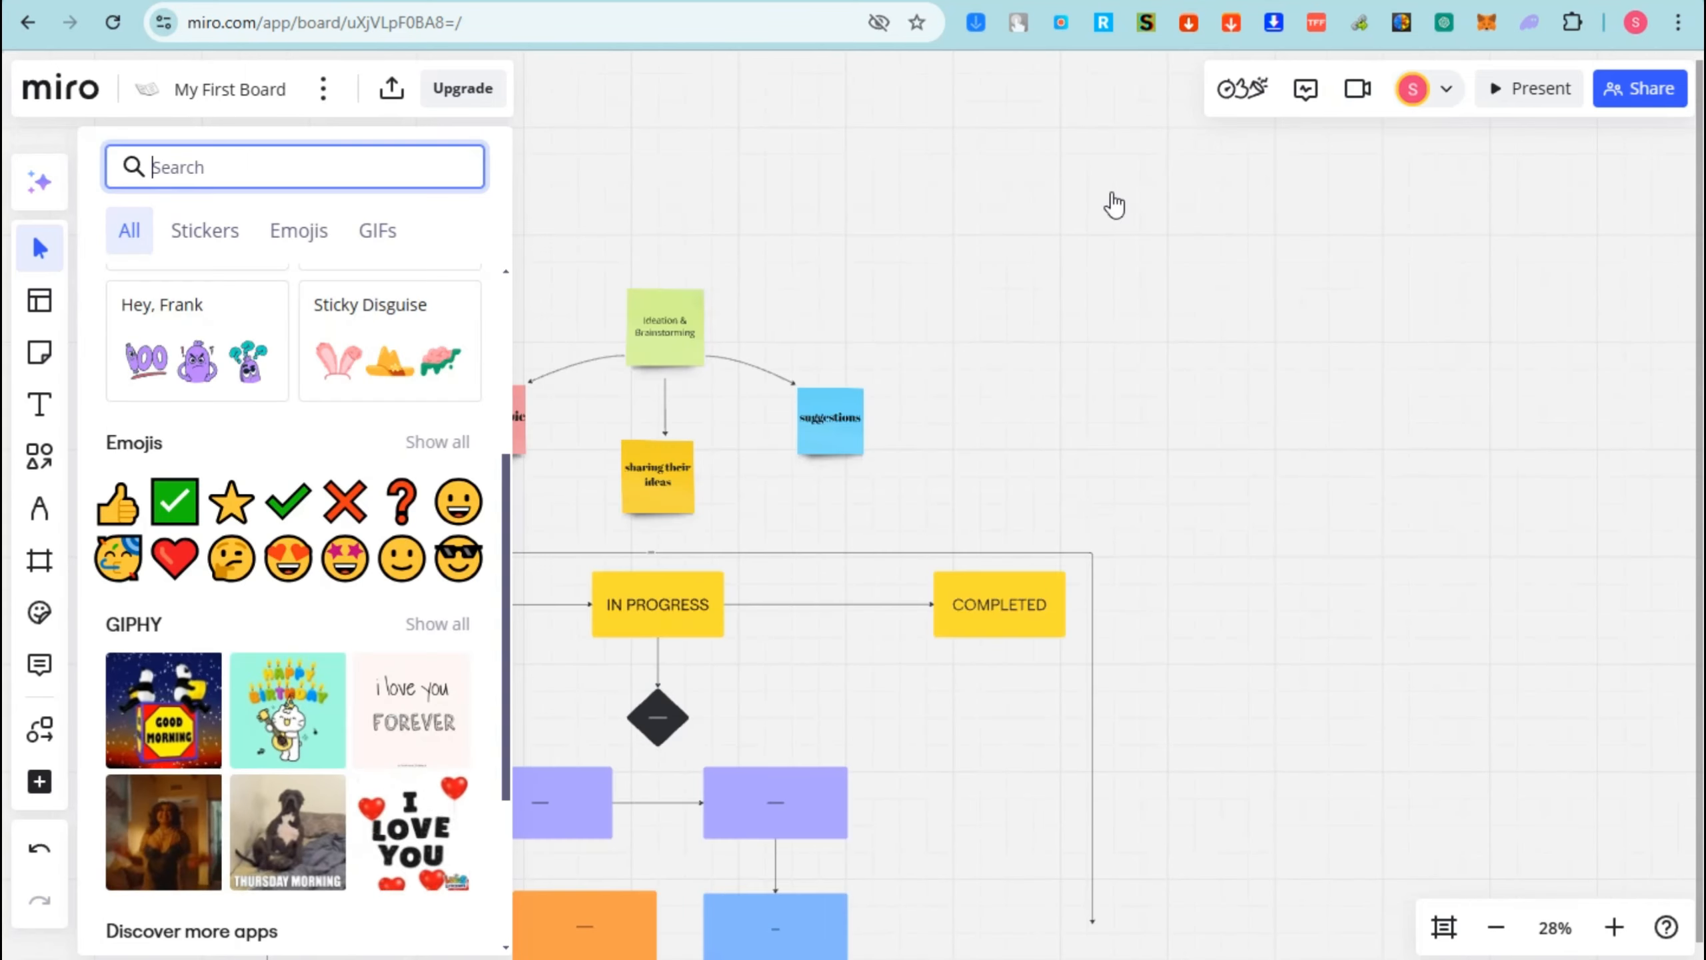
pyautogui.click(825, 246)
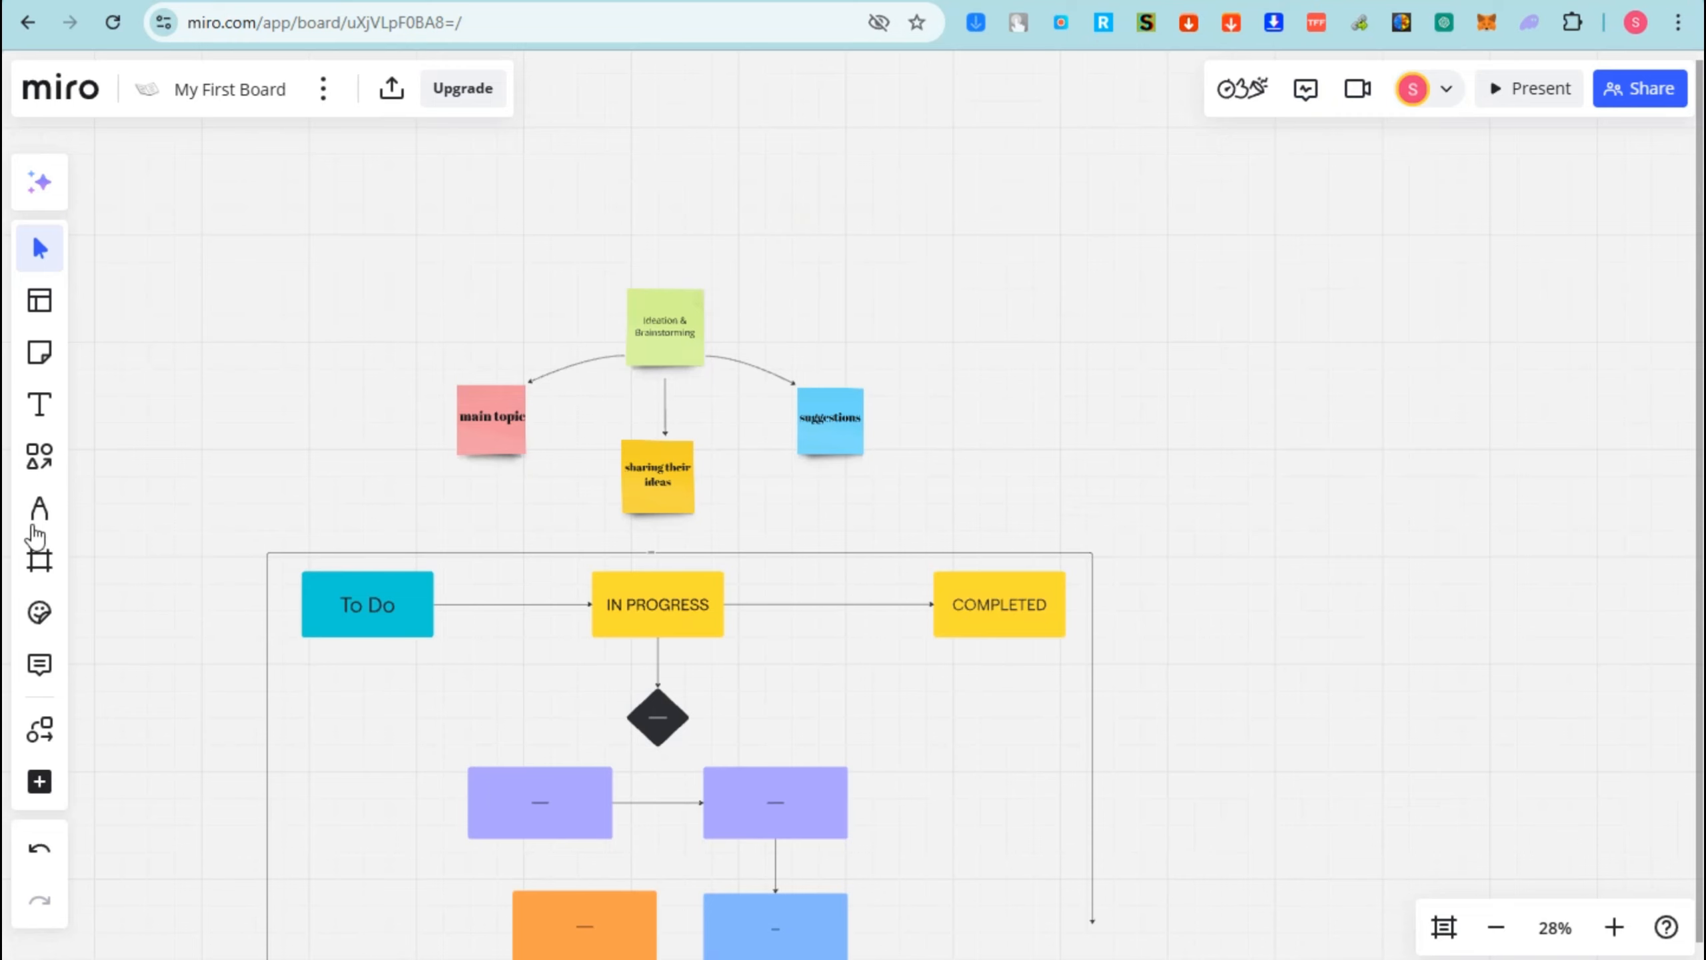
# - Drag a green check mark and a red X emoji from Stickers onto the board
pyautogui.click(39, 612)
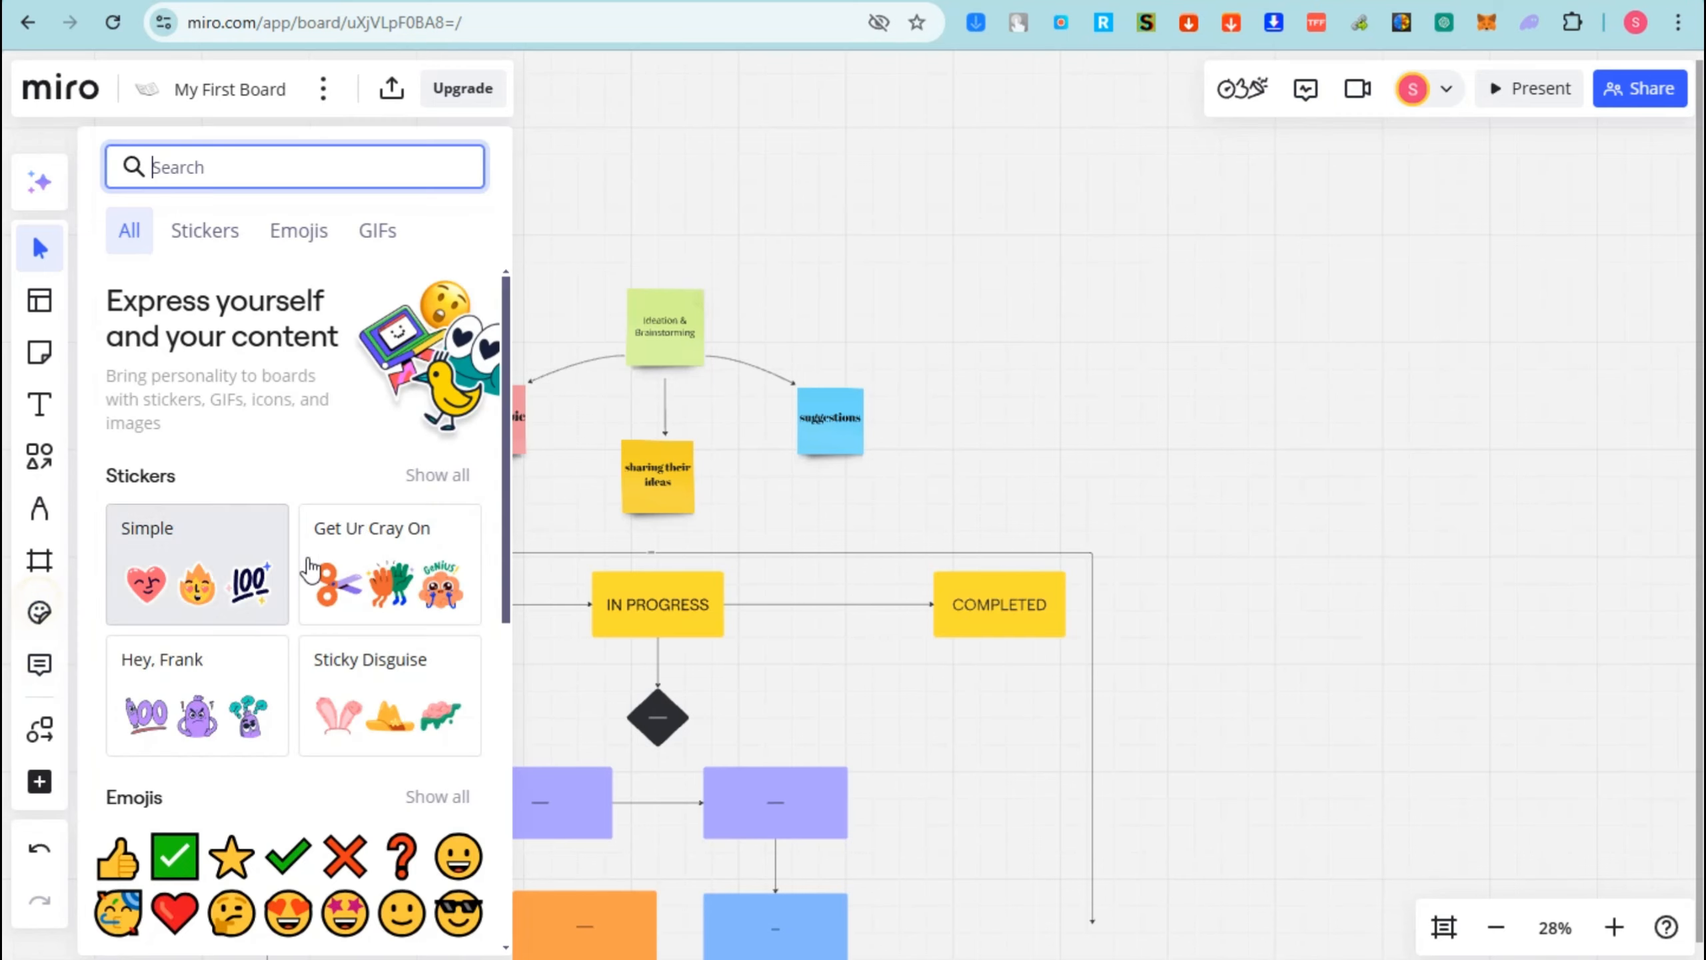
pyautogui.scroll(-10, 249, 544)
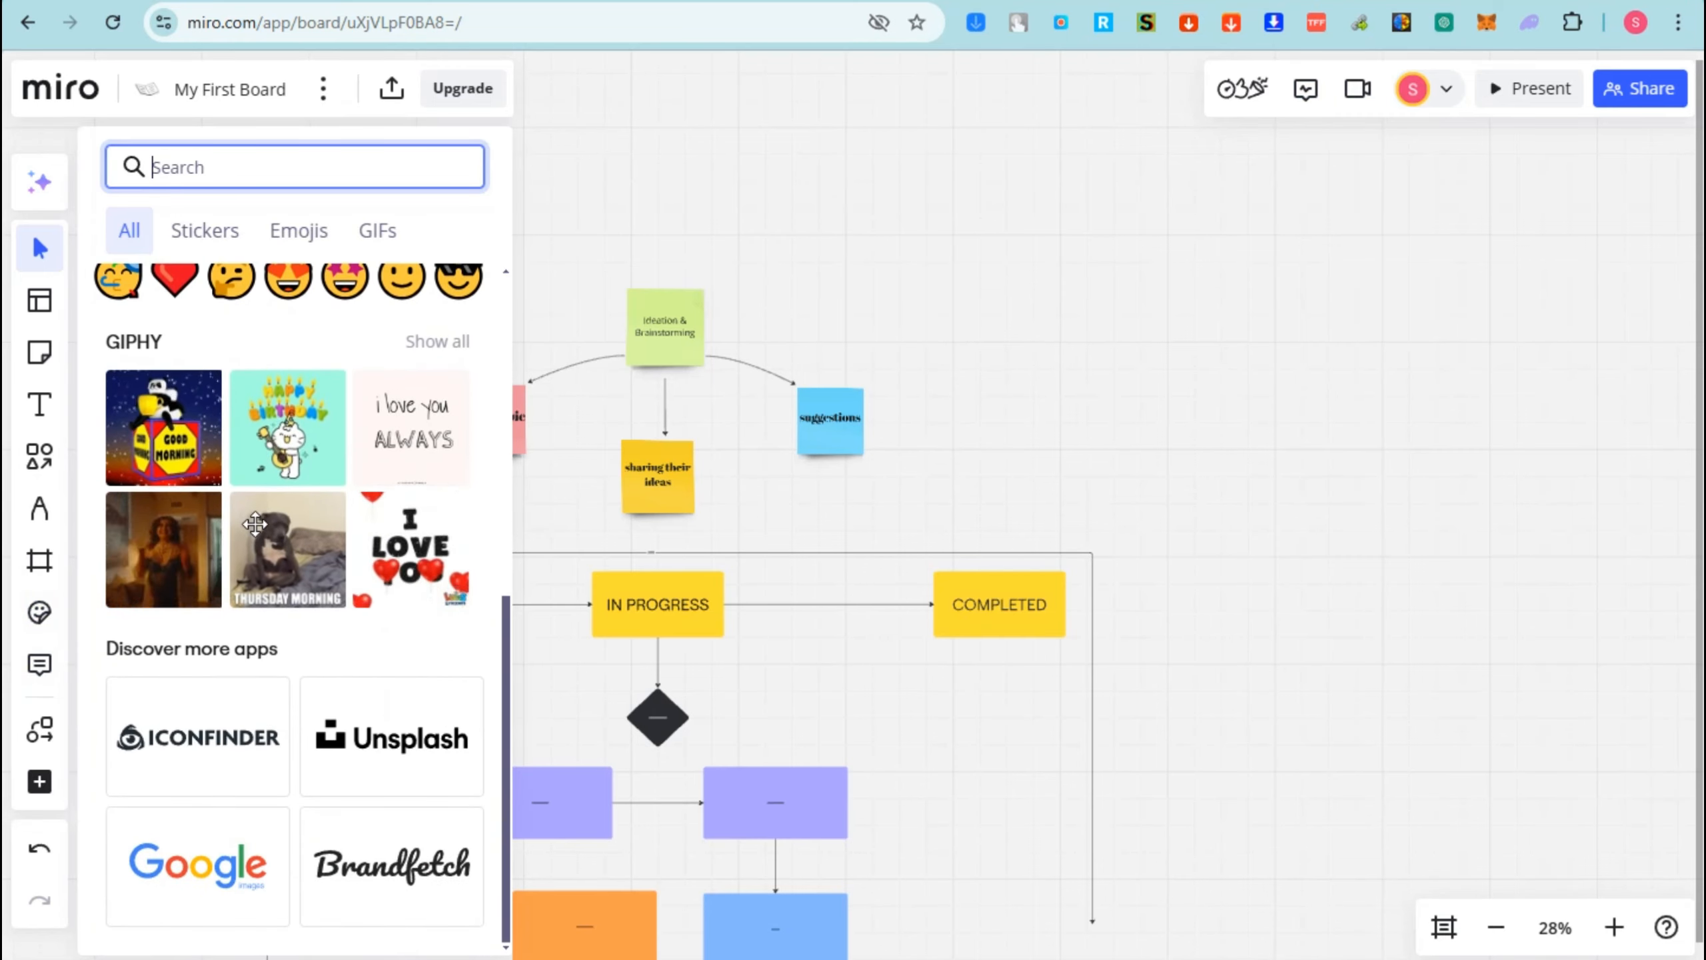
pyautogui.scroll(3, 255, 525)
pyautogui.moveTo(288, 455); pyautogui.dragTo(880, 806)
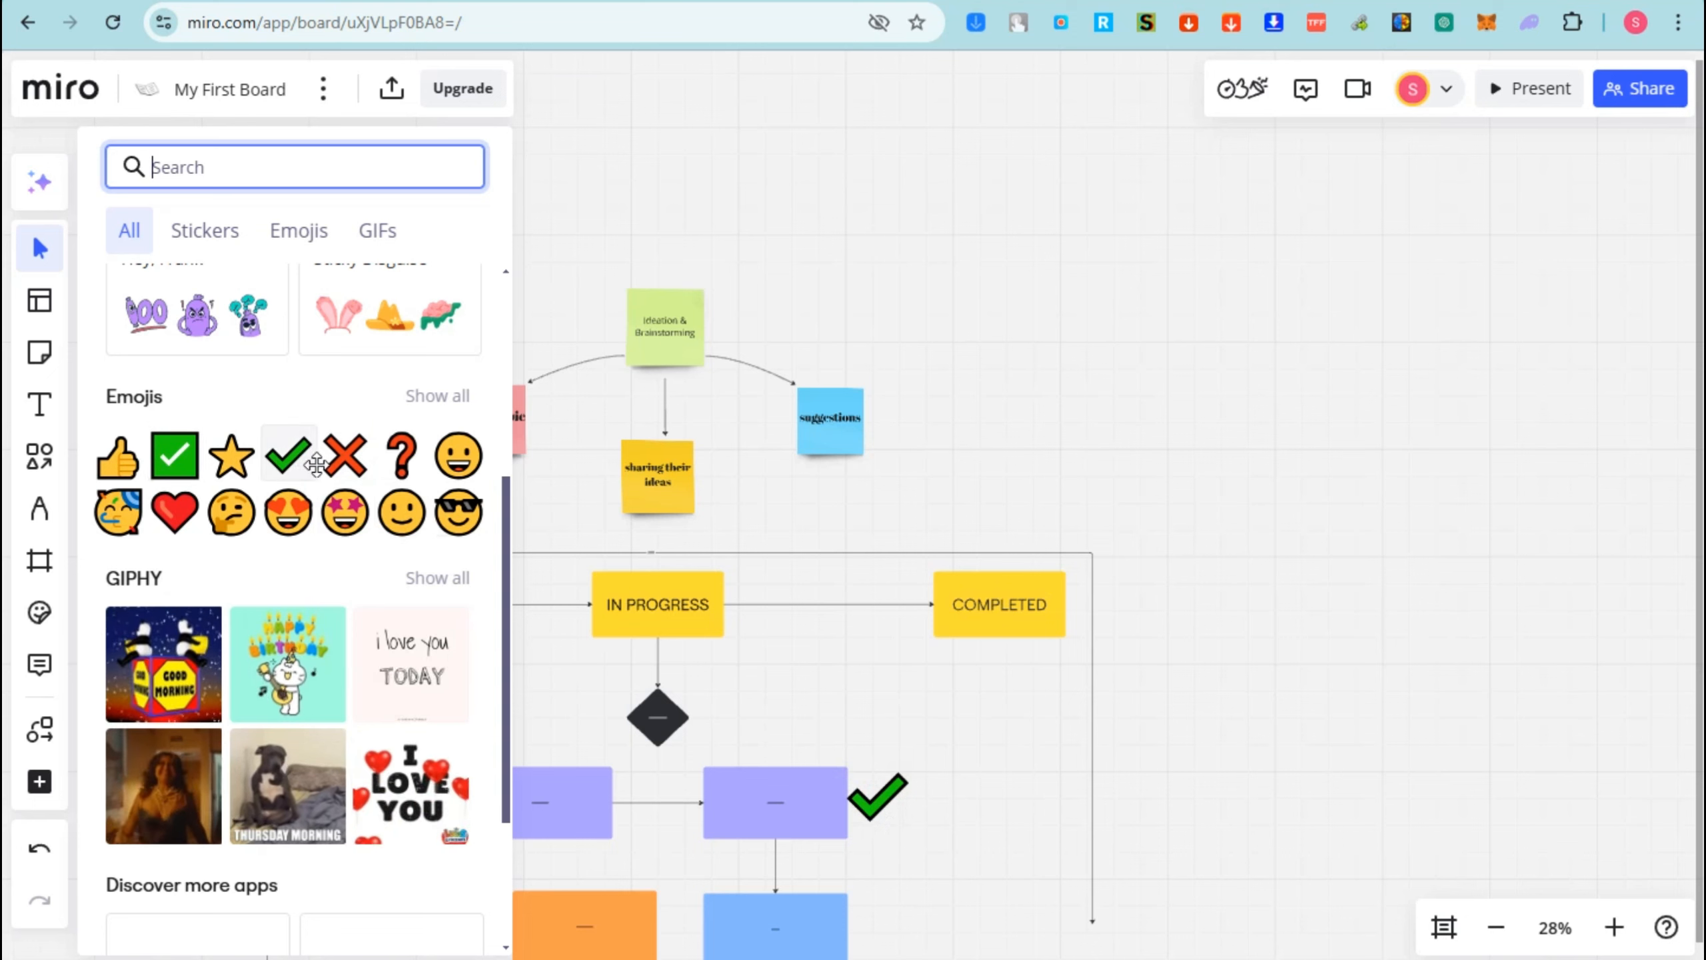
pyautogui.moveTo(343, 457); pyautogui.dragTo(541, 712)
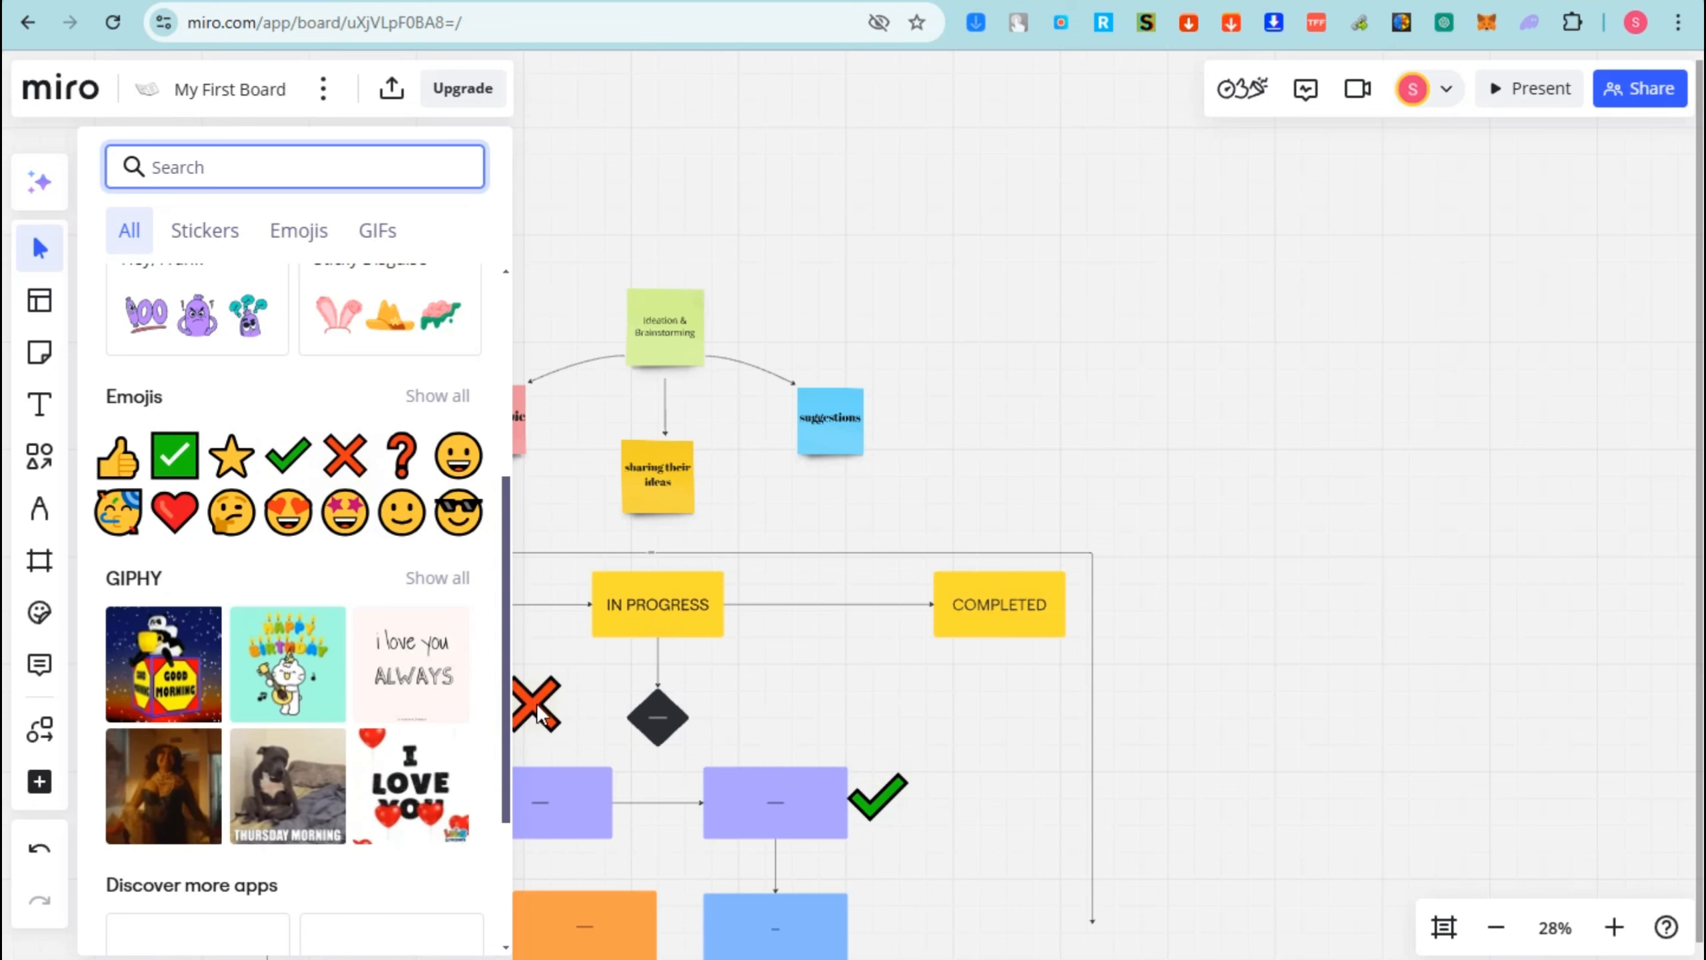
pyautogui.click(647, 271)
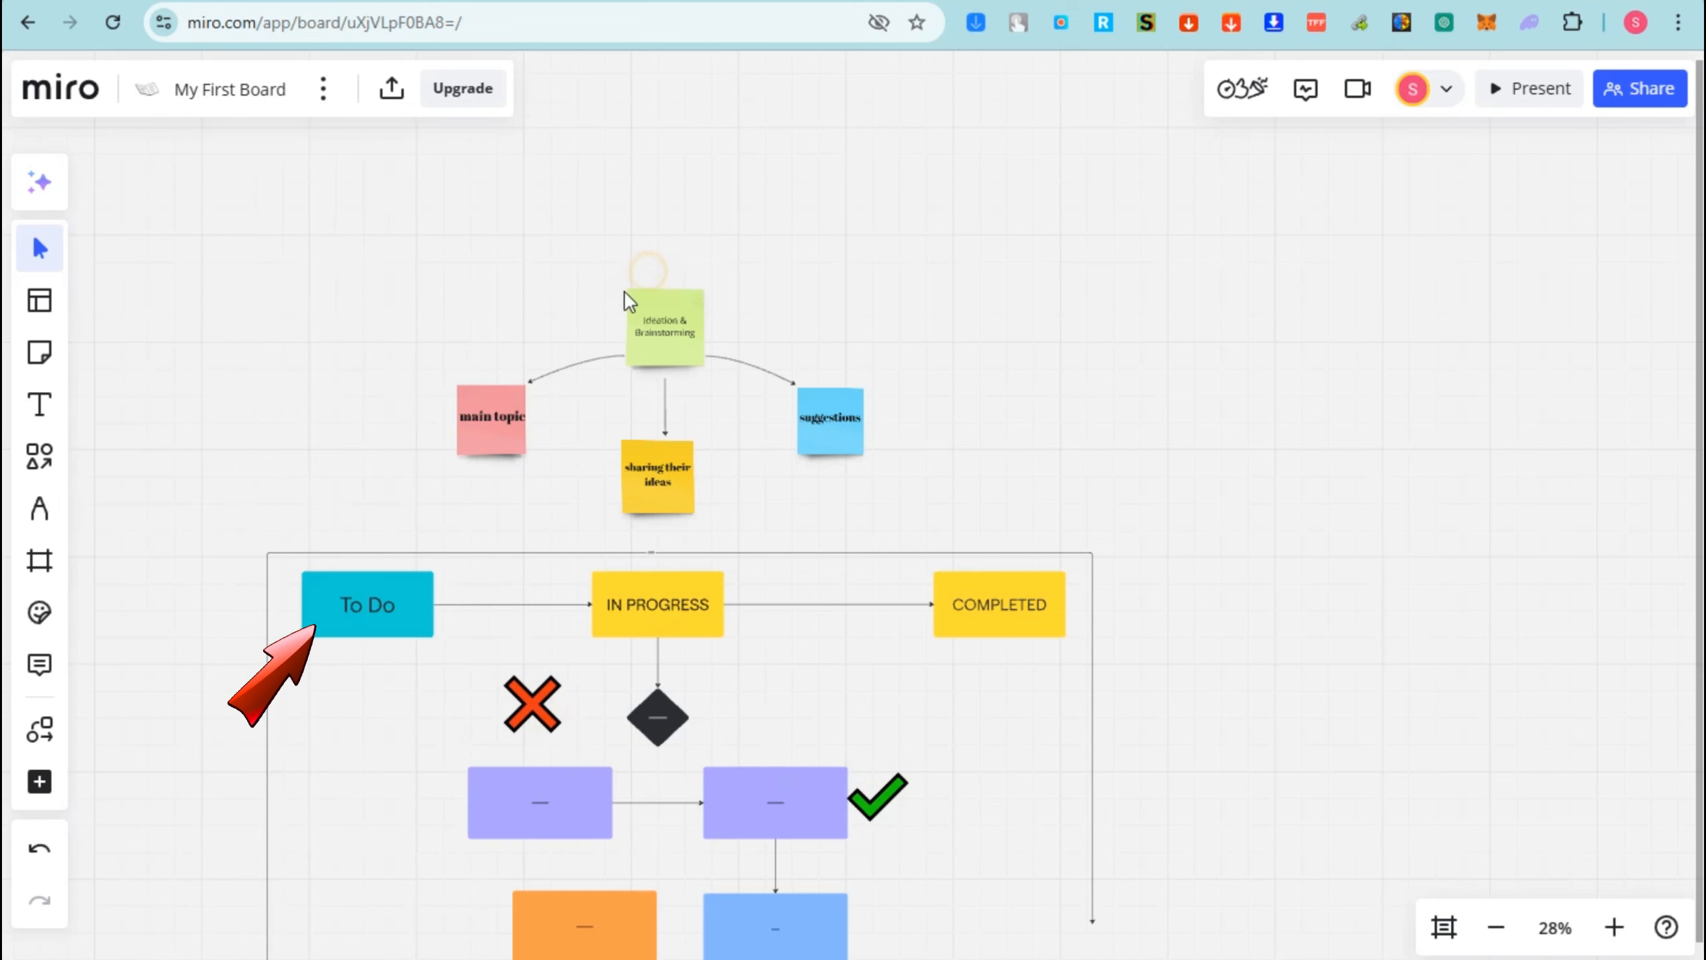
# - Move the red X emoji next to the left purple box
pyautogui.click(537, 702)
pyautogui.moveTo(537, 702); pyautogui.dragTo(423, 803)
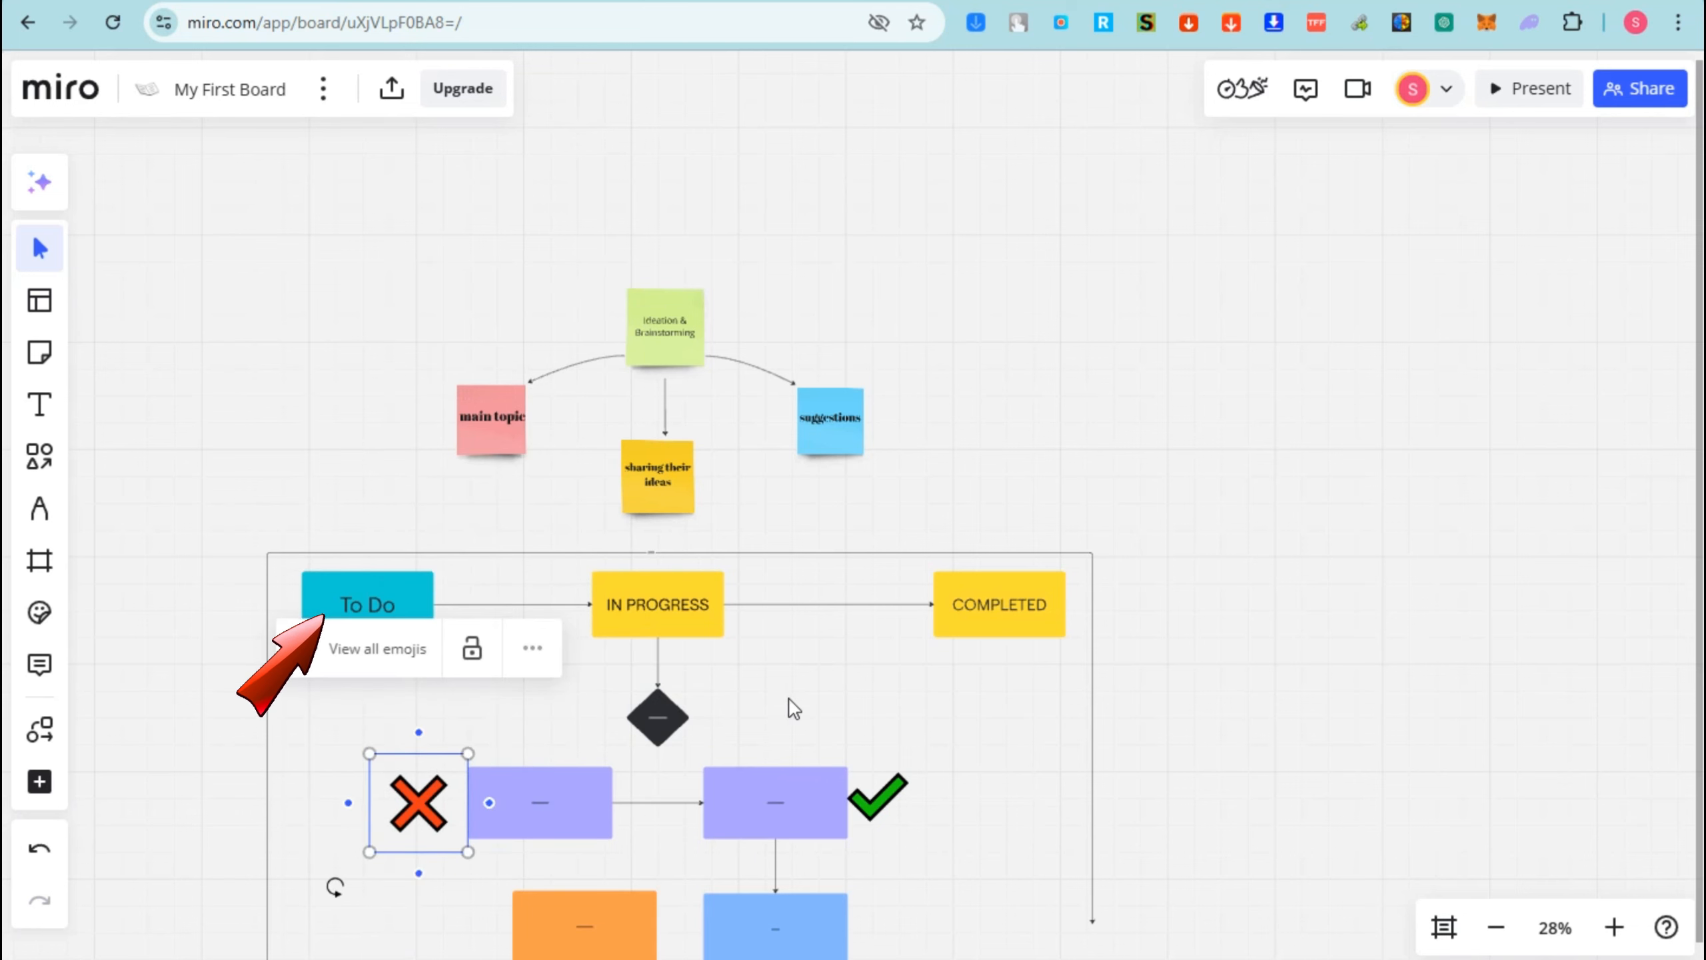
pyautogui.scroll(-1, 794, 707)
pyautogui.scroll(1, 765, 737)
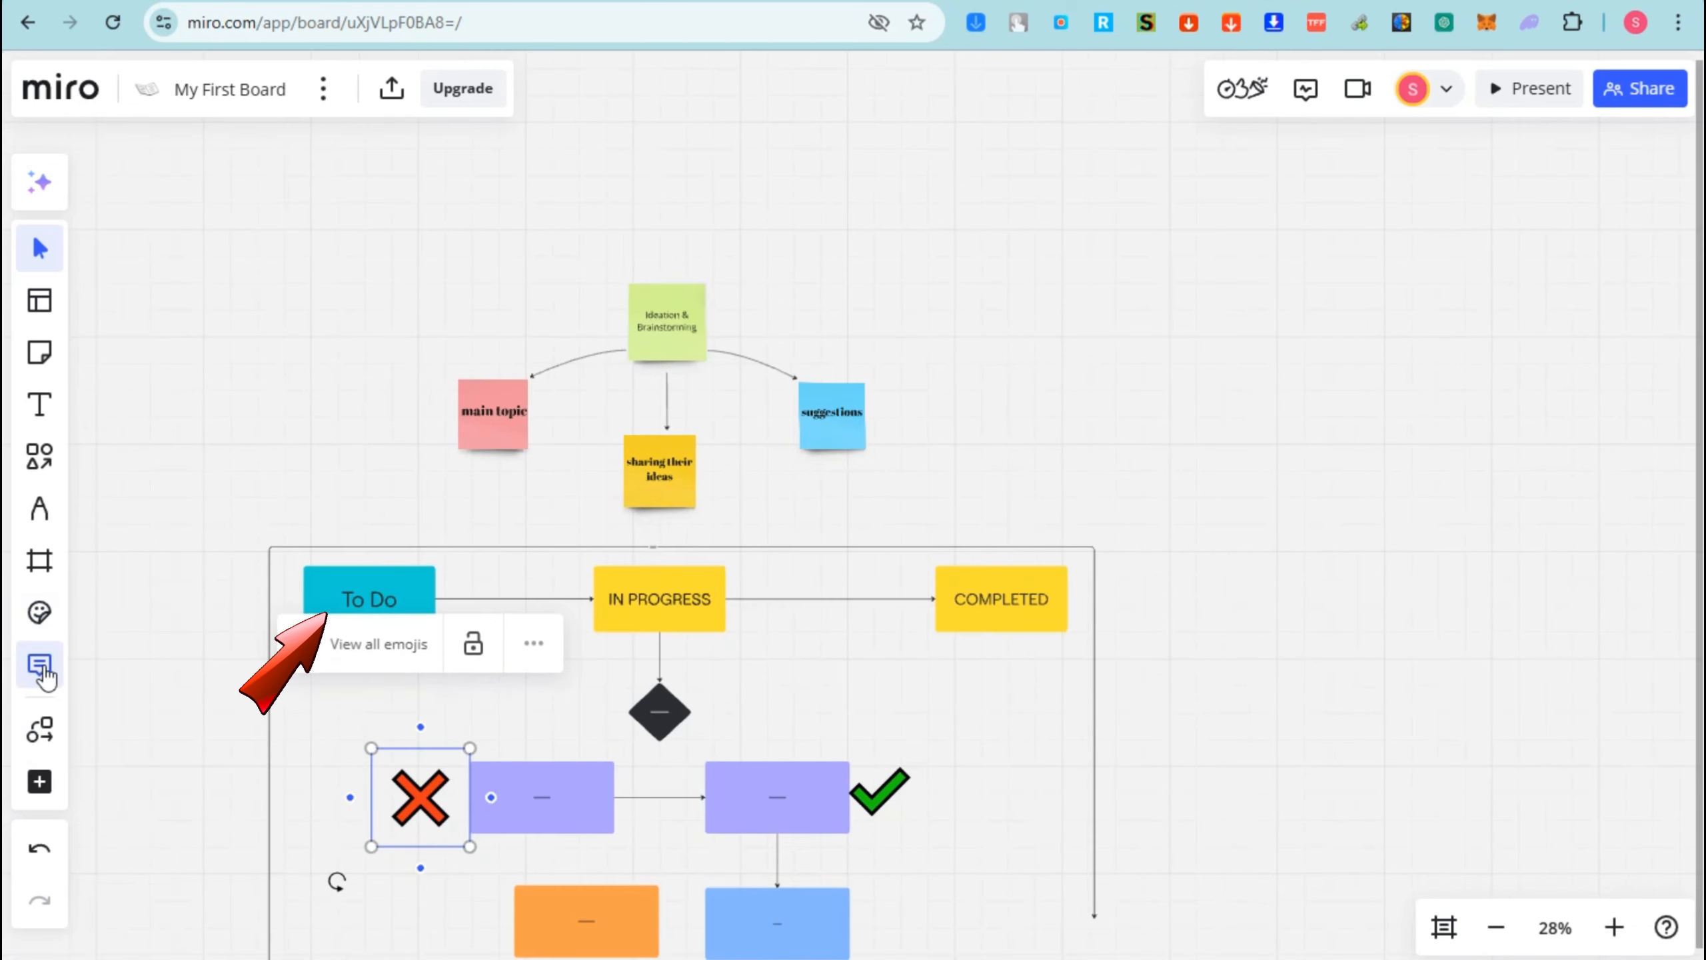
pyautogui.click(1682, 760)
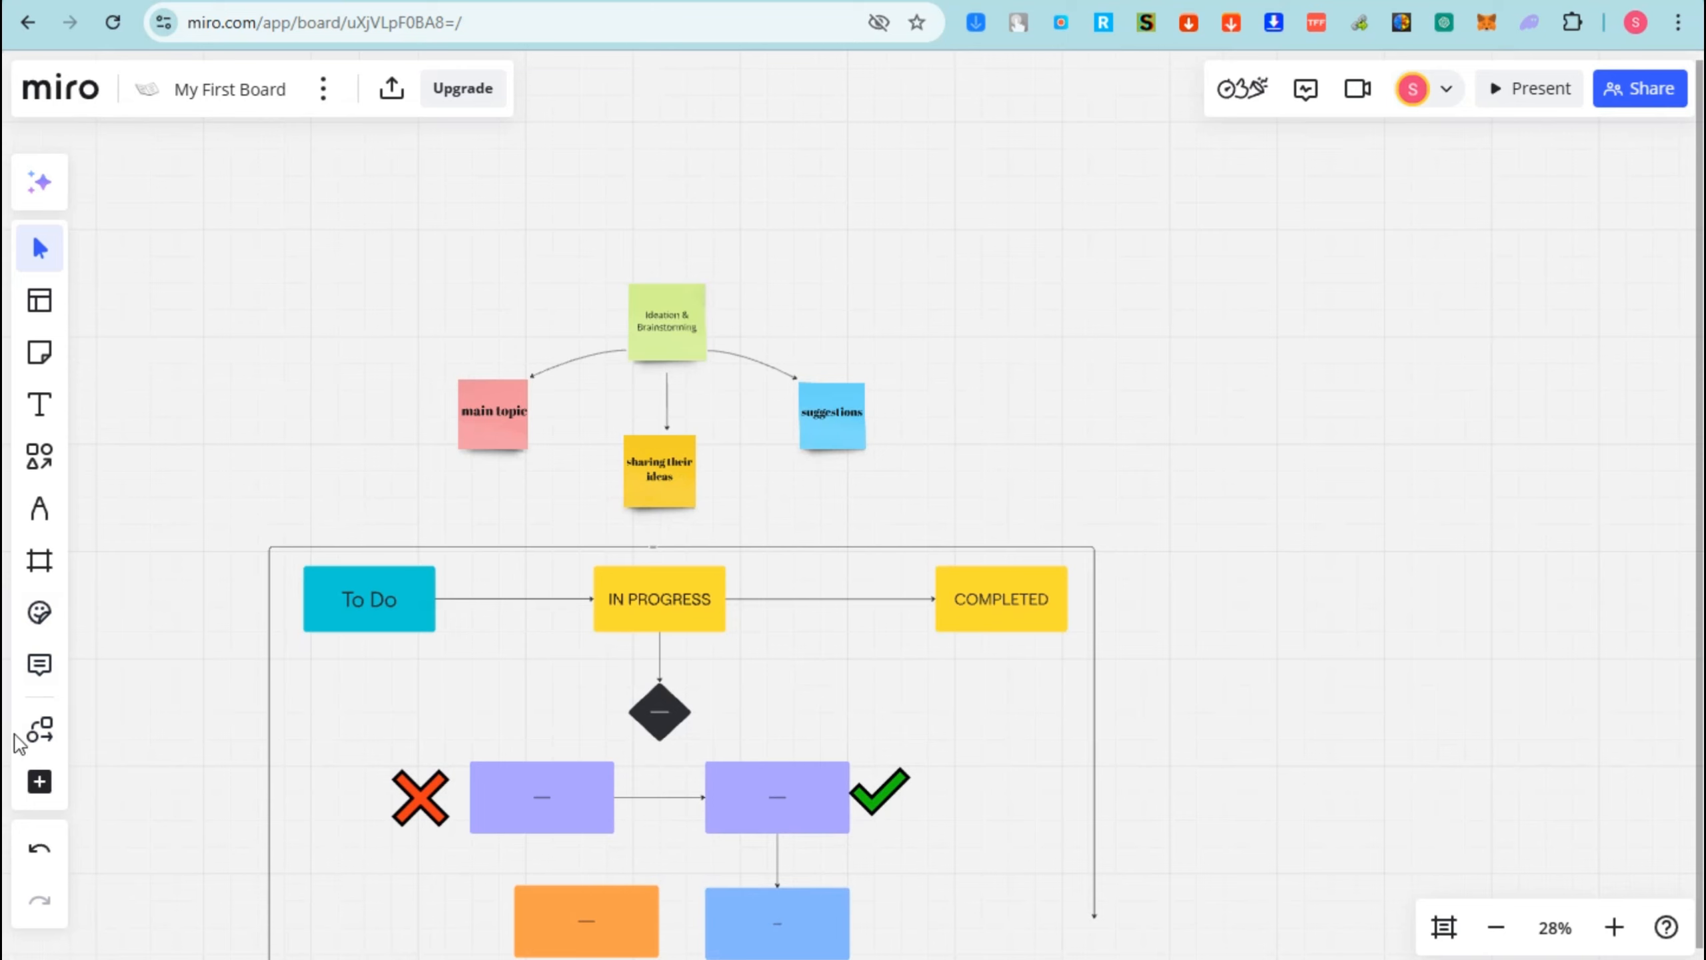
# - Post a comment reading 'GooD! But needs improvement' left of the flowchart
pyautogui.click(39, 663)
pyautogui.hscroll(-3, 877, 897)
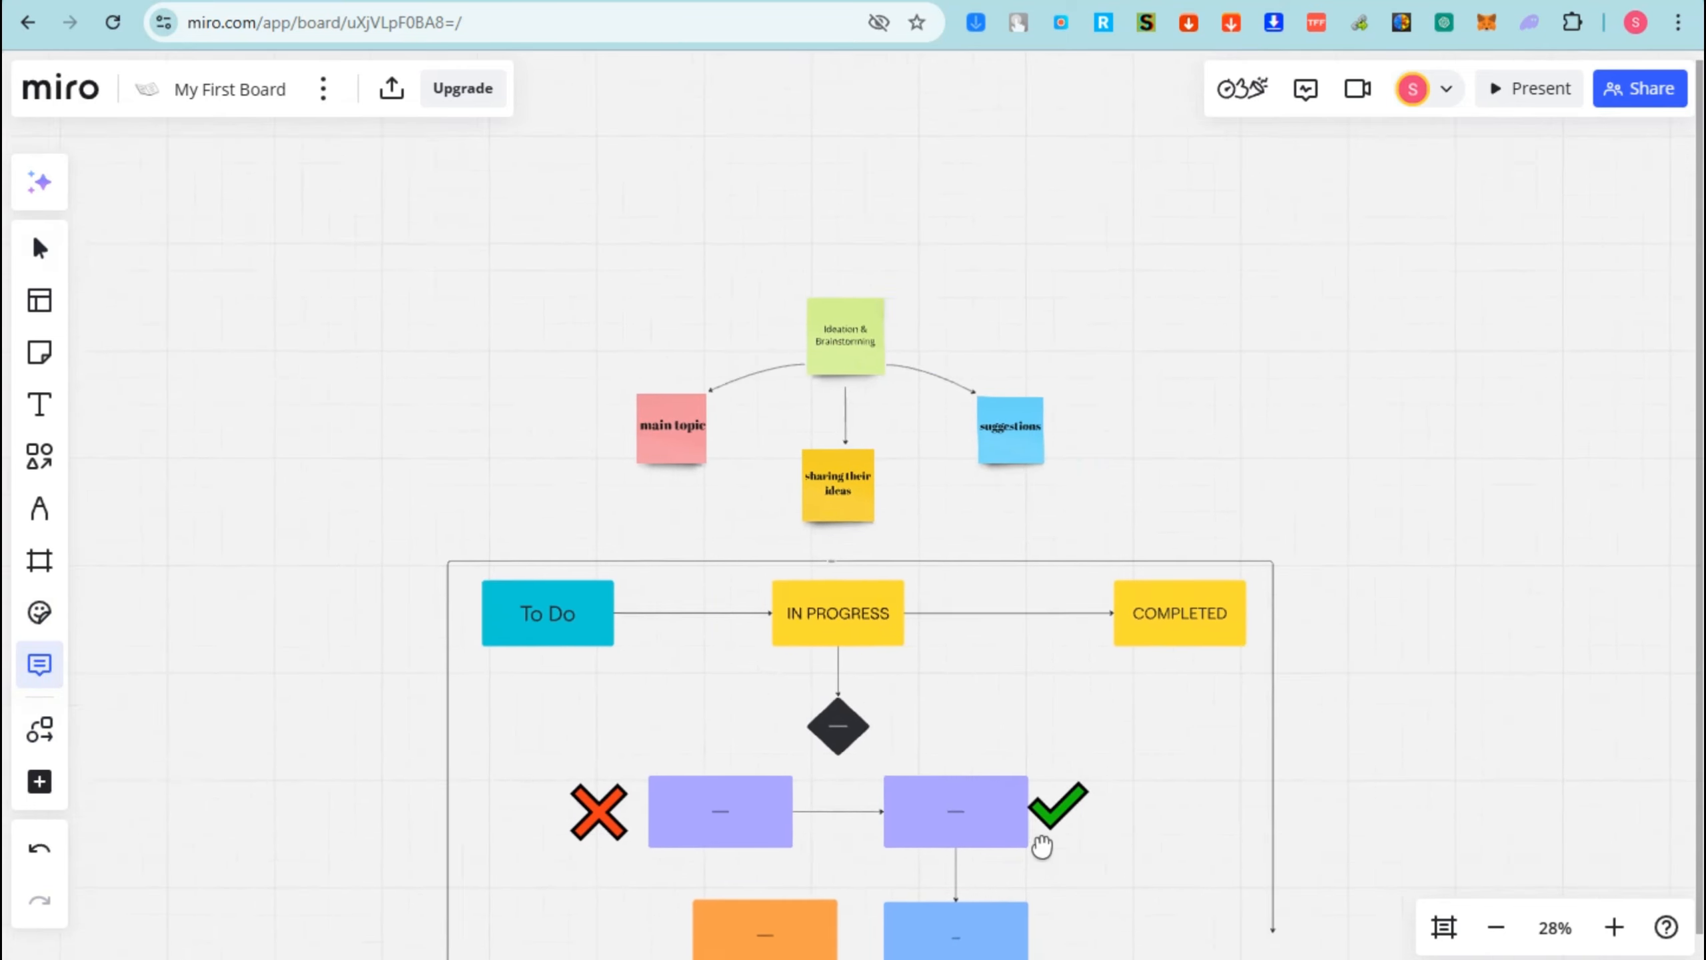
pyautogui.scroll(-3, 1039, 843)
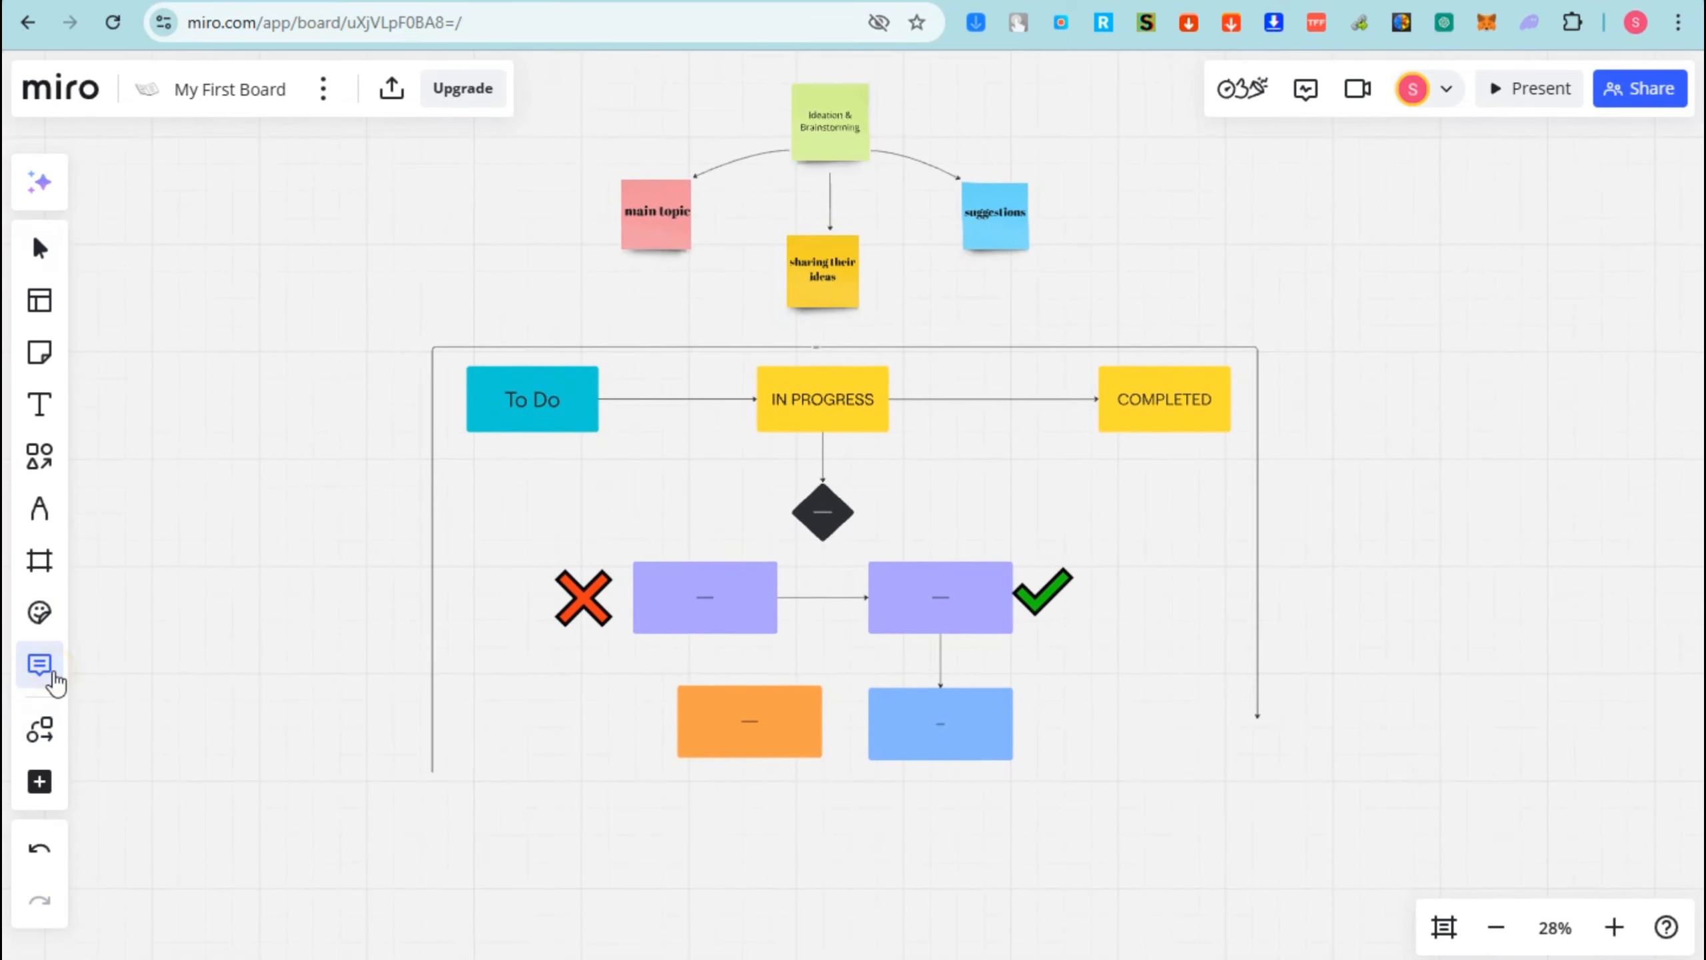
pyautogui.moveTo(1028, 816); pyautogui.dragTo(975, 749)
pyautogui.moveTo(1241, 551); pyautogui.dragTo(1284, 649)
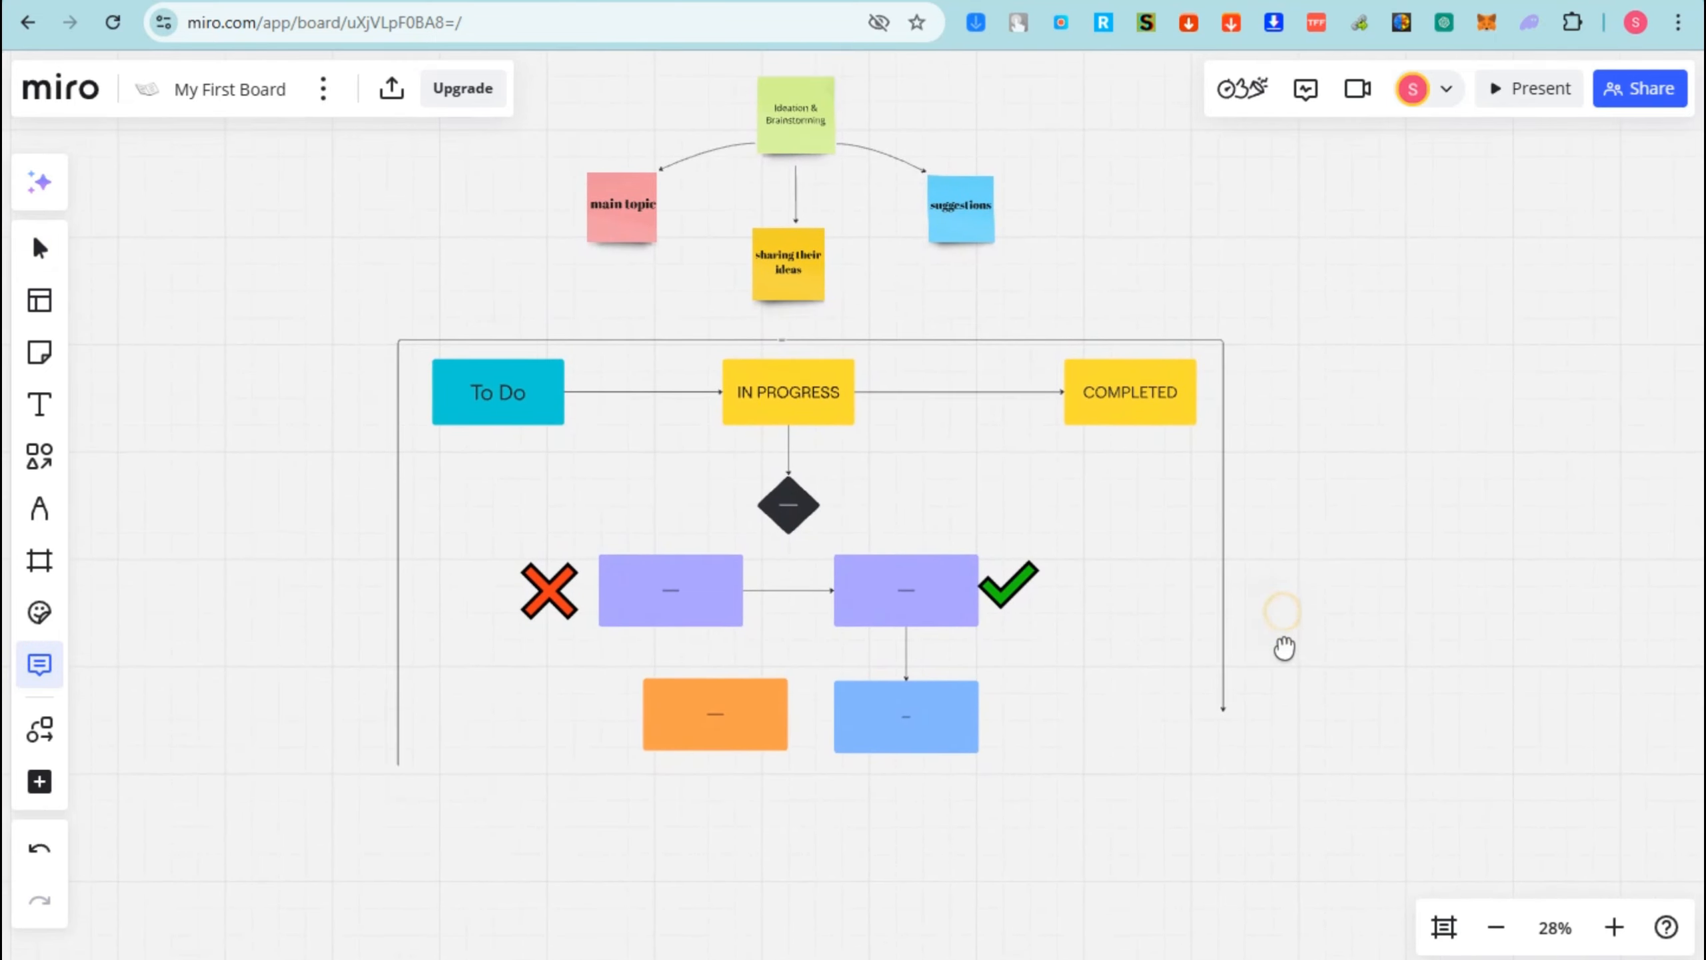
pyautogui.moveTo(210, 514); pyautogui.dragTo(280, 517)
pyautogui.click(68, 694)
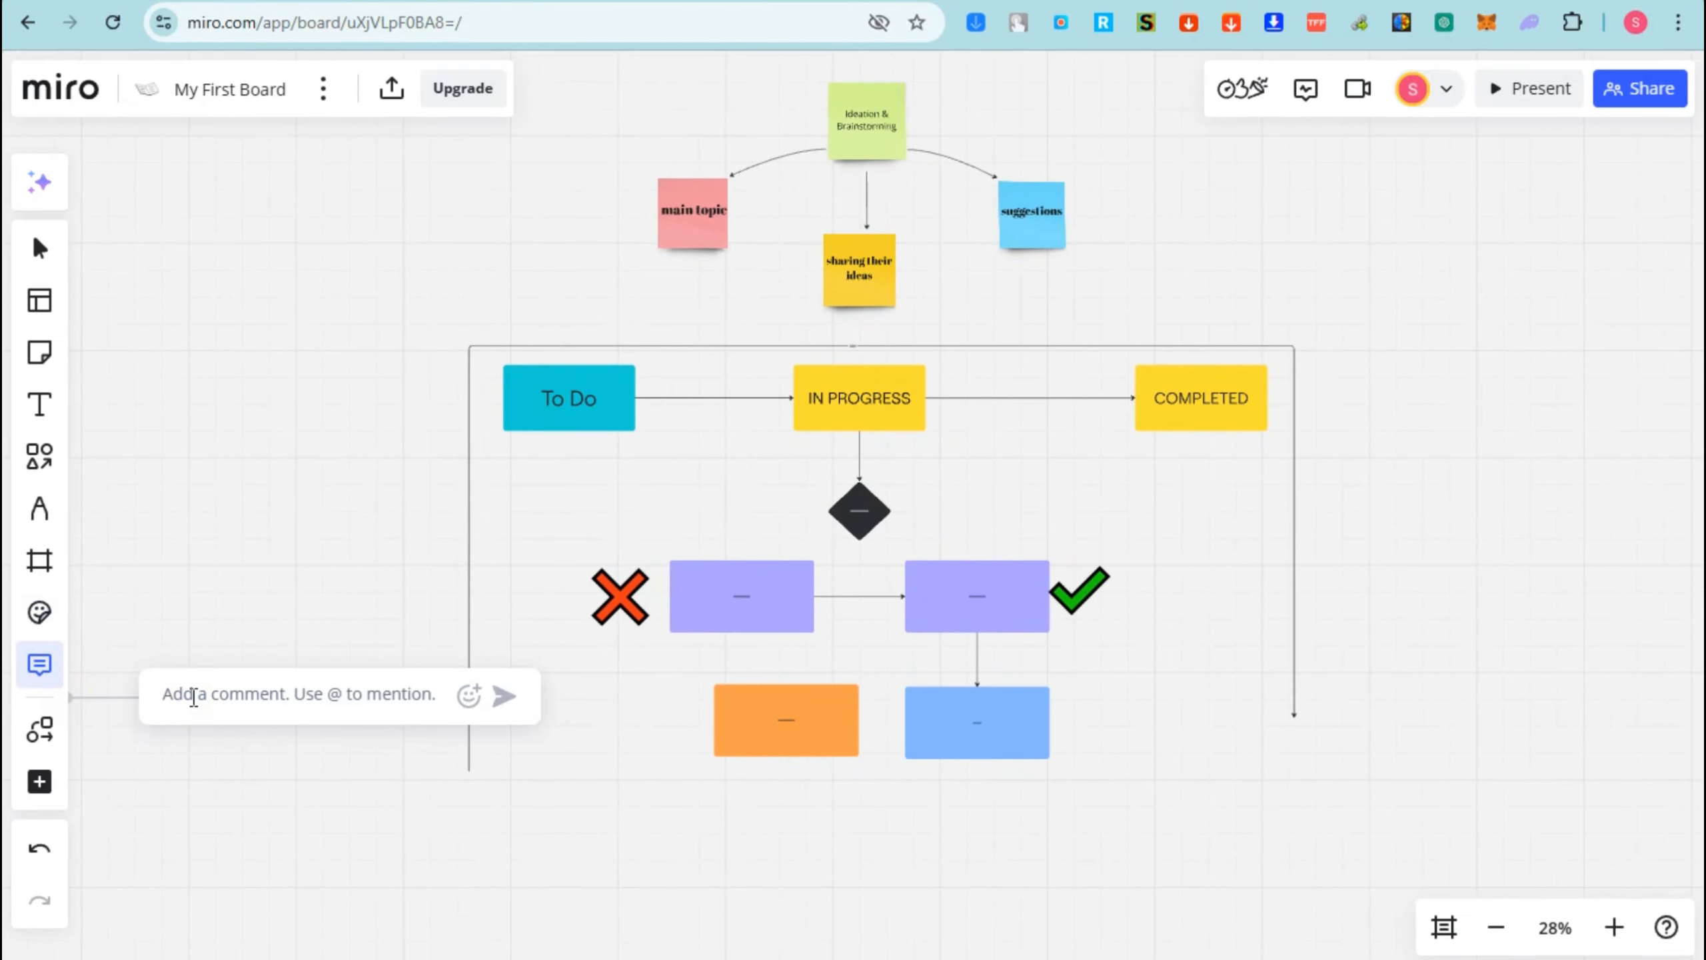
pyautogui.write('GooD! ')
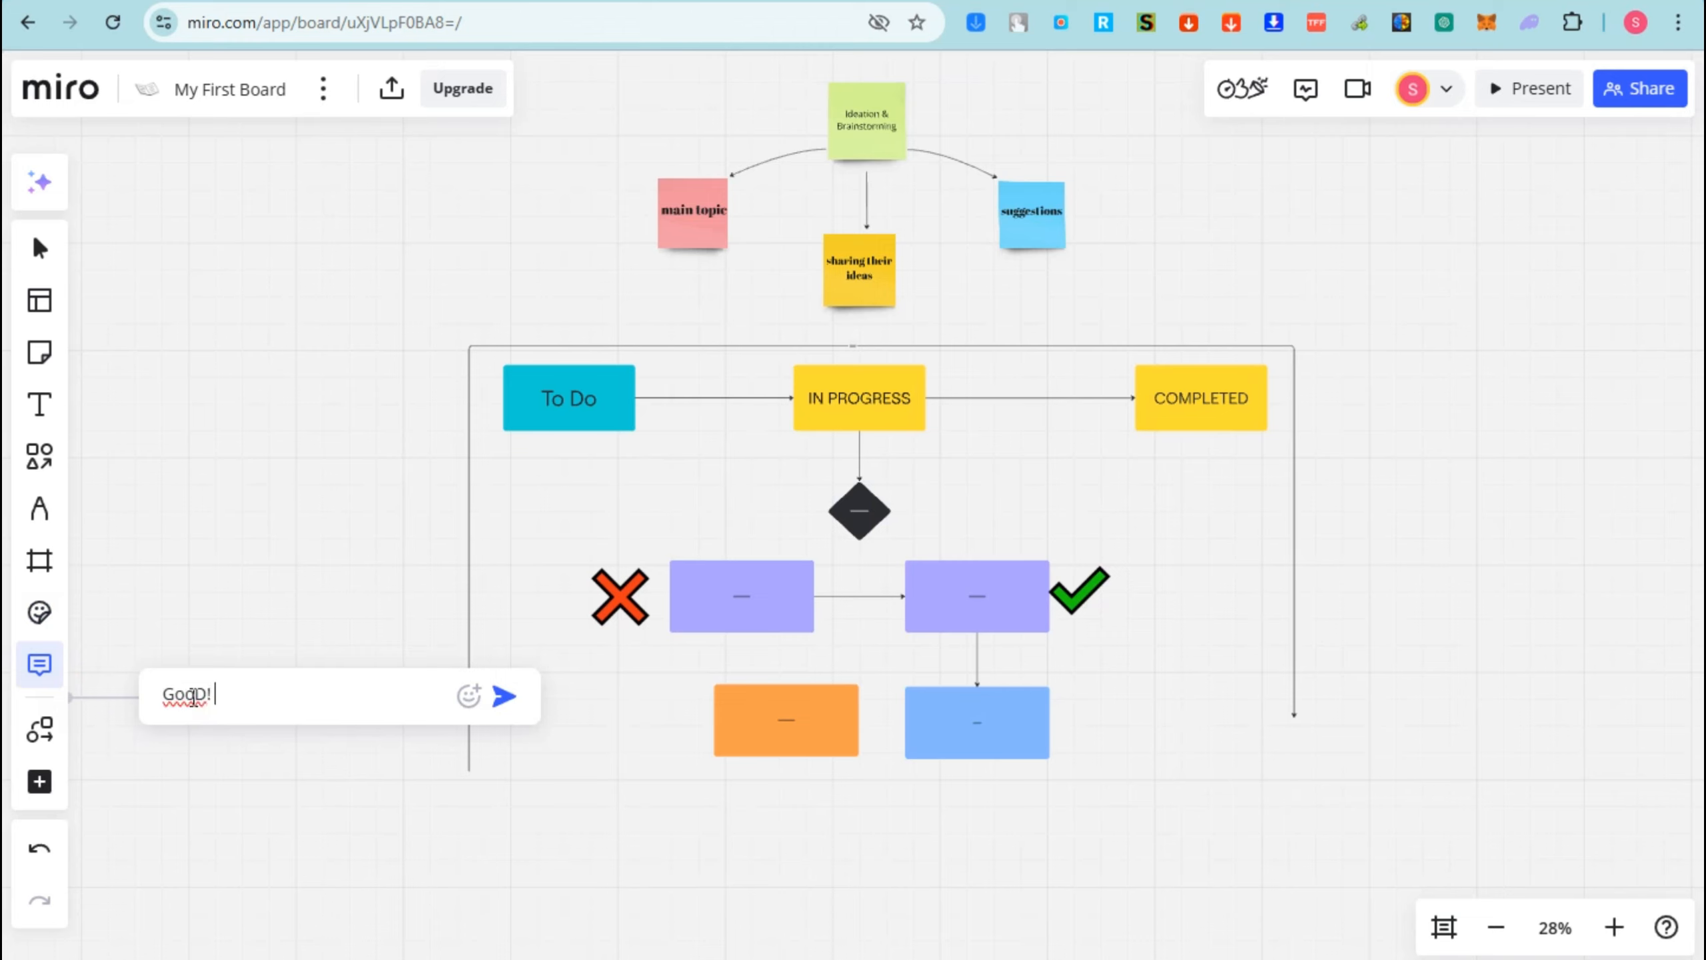
pyautogui.write('But n')
pyautogui.press('BackSpace')
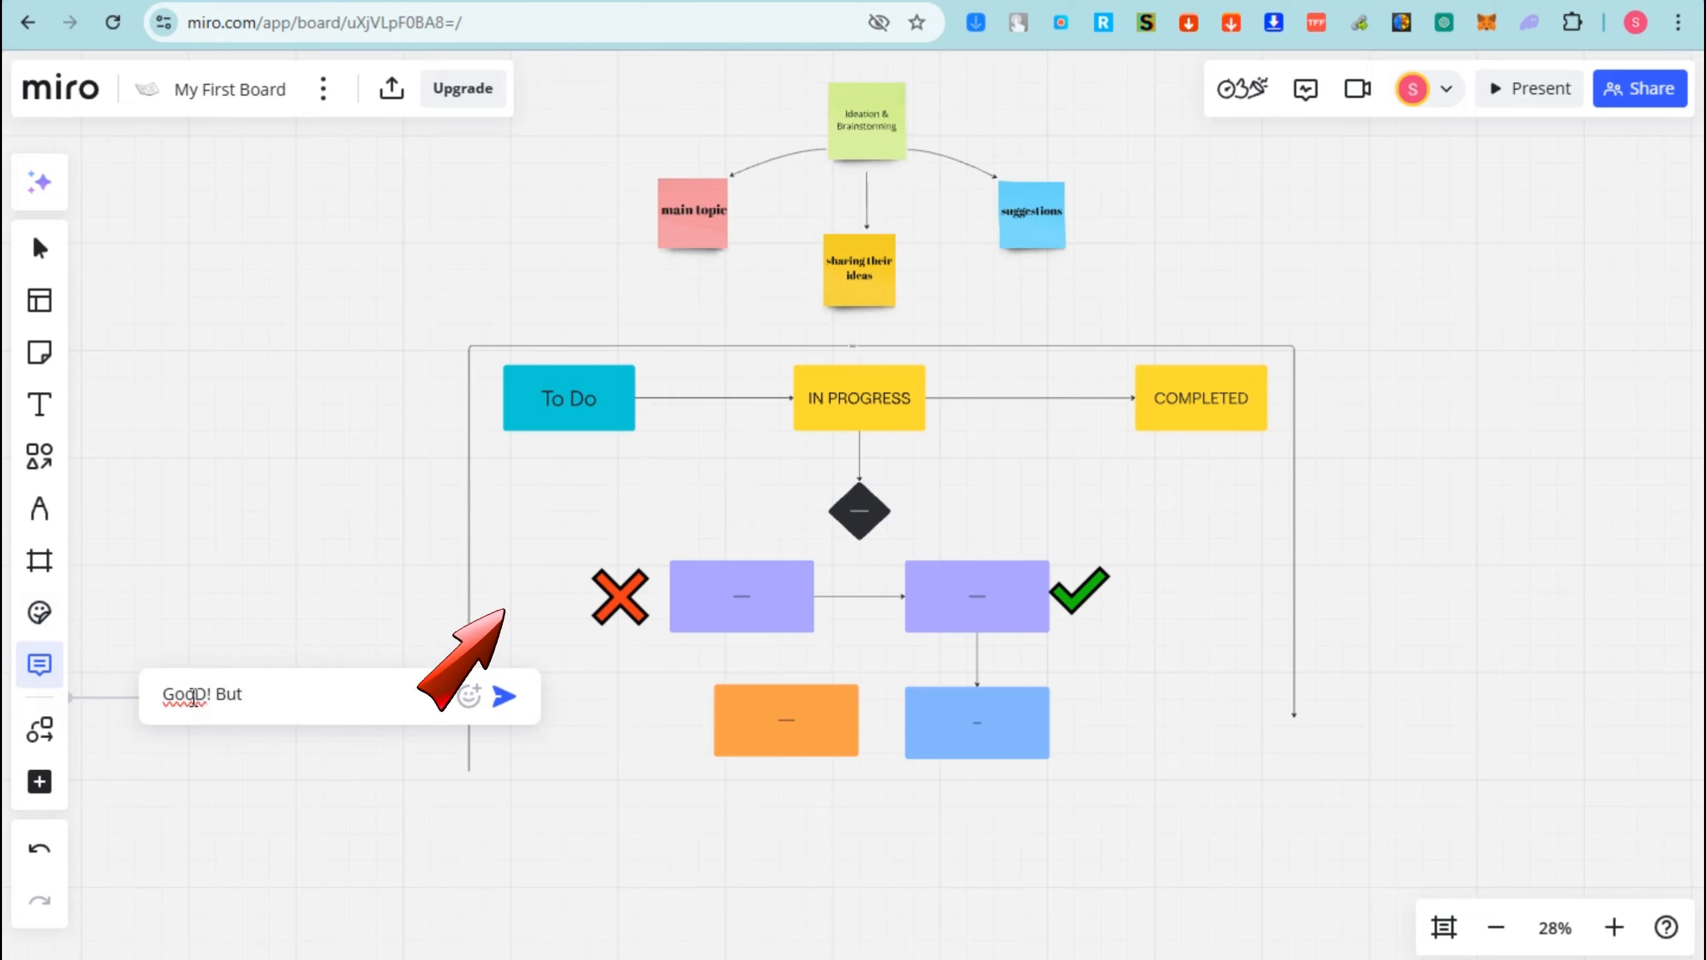
pyautogui.write('needs improvem')
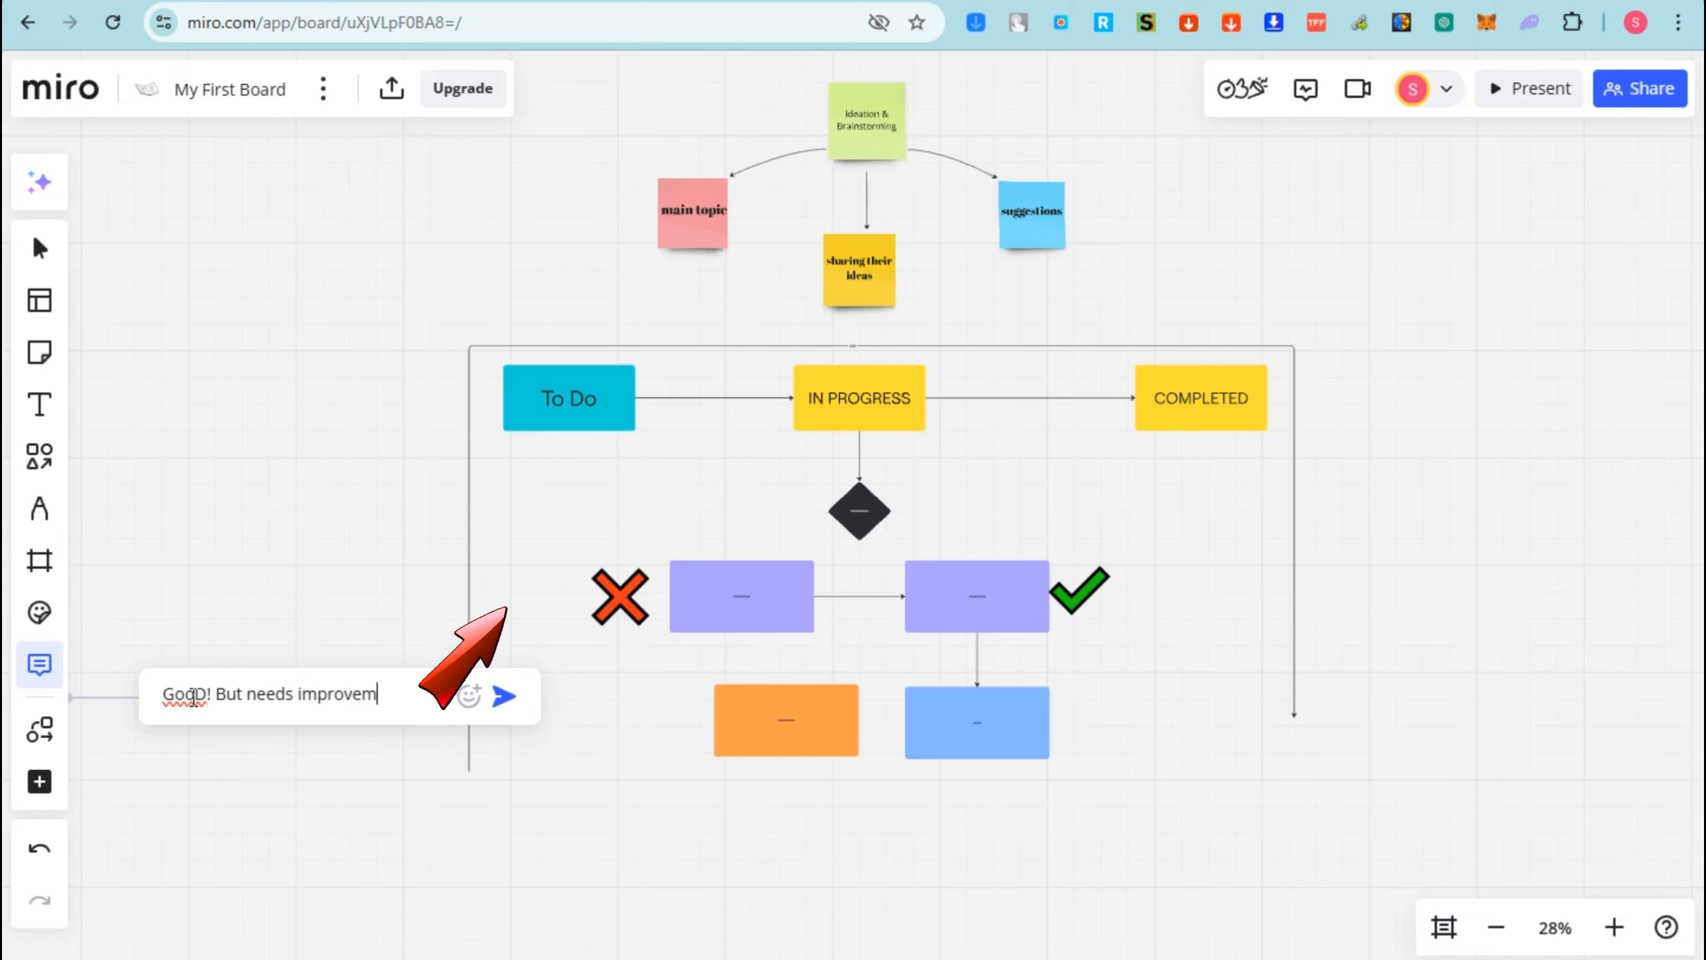
pyautogui.write('ent')
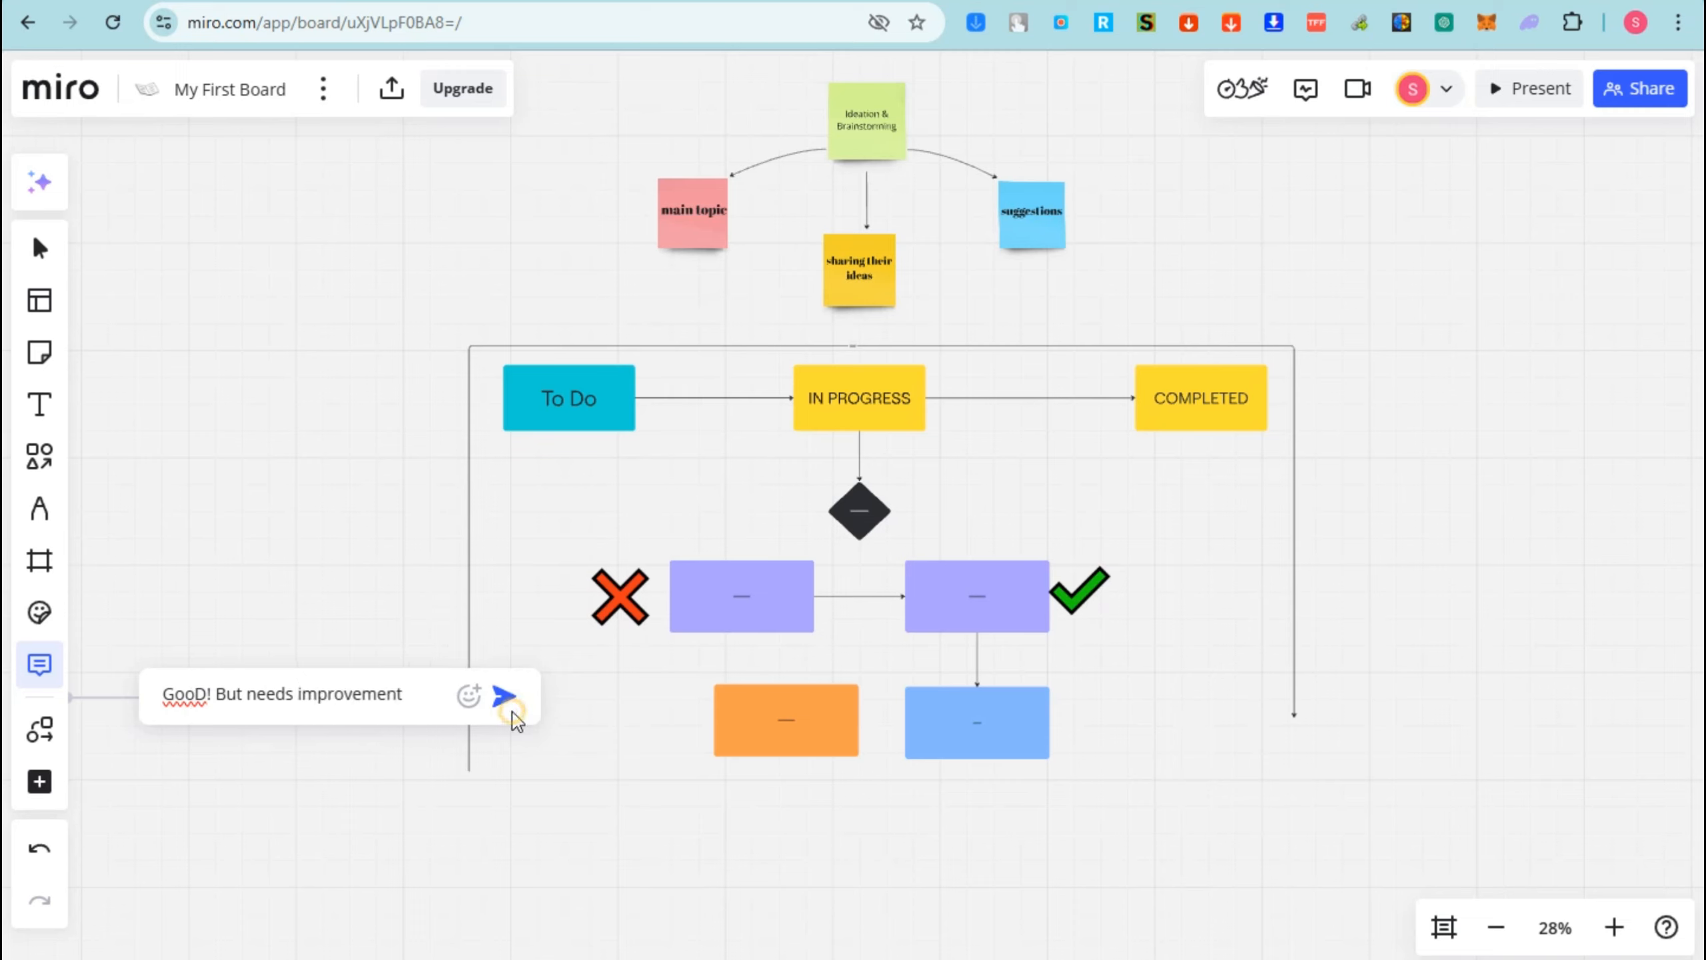
pyautogui.click(504, 697)
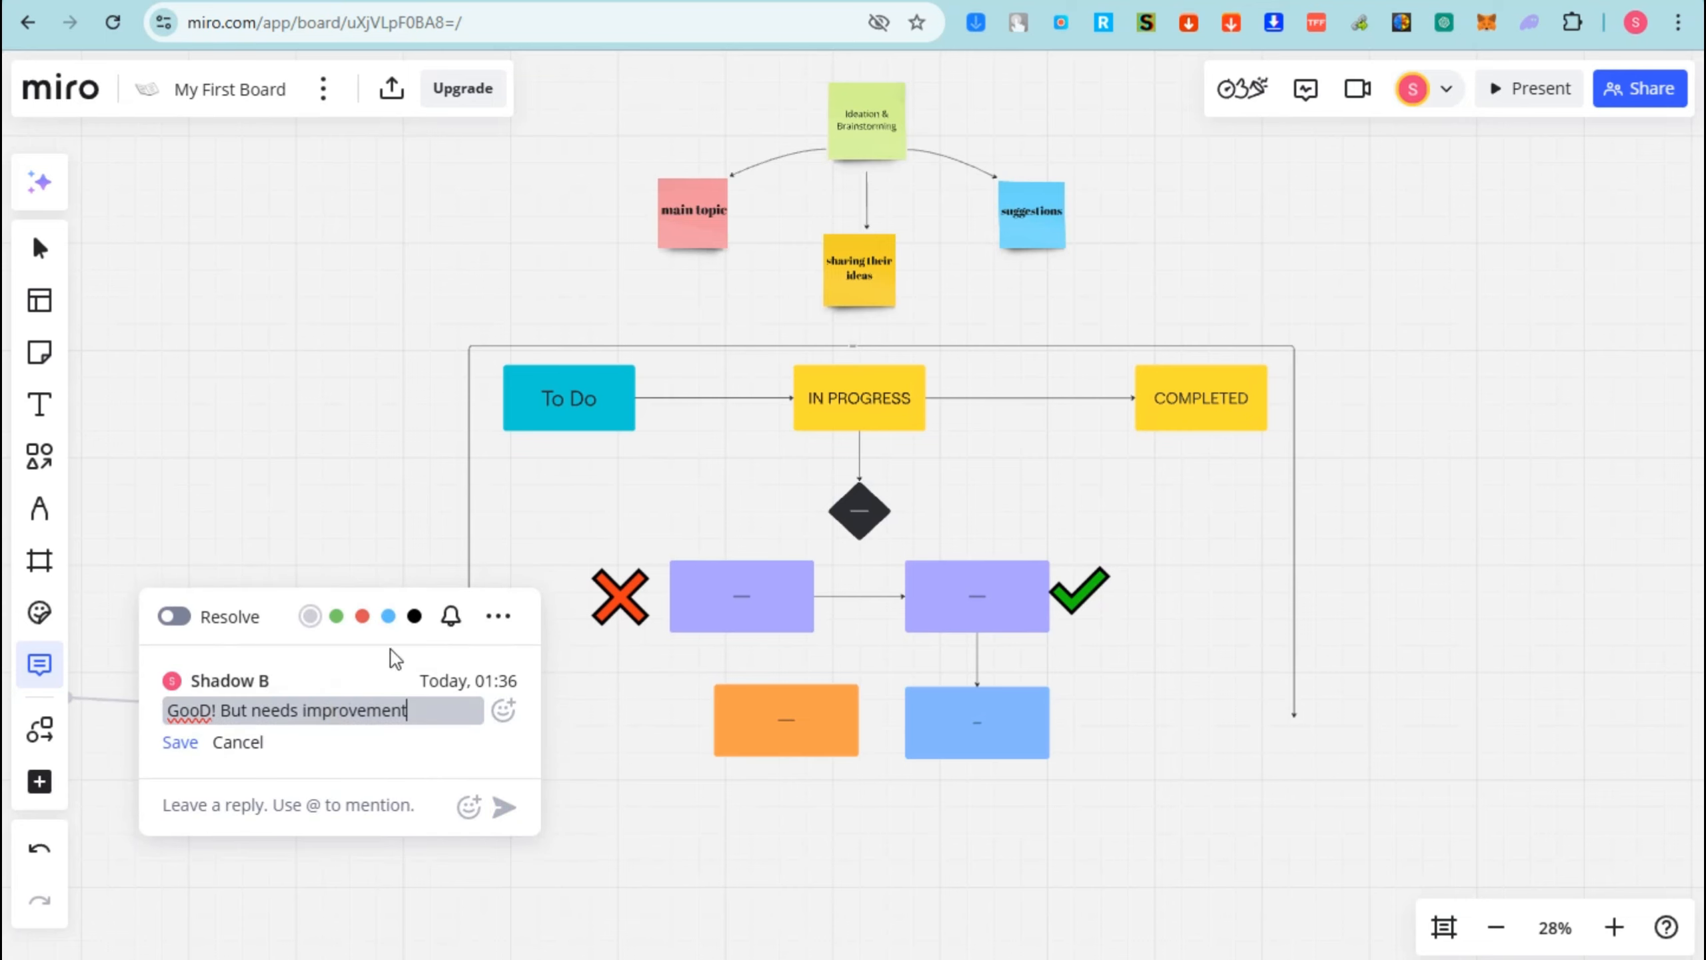
# - Move the comment pin beside the flowchart's lower left and check it
pyautogui.click(326, 868)
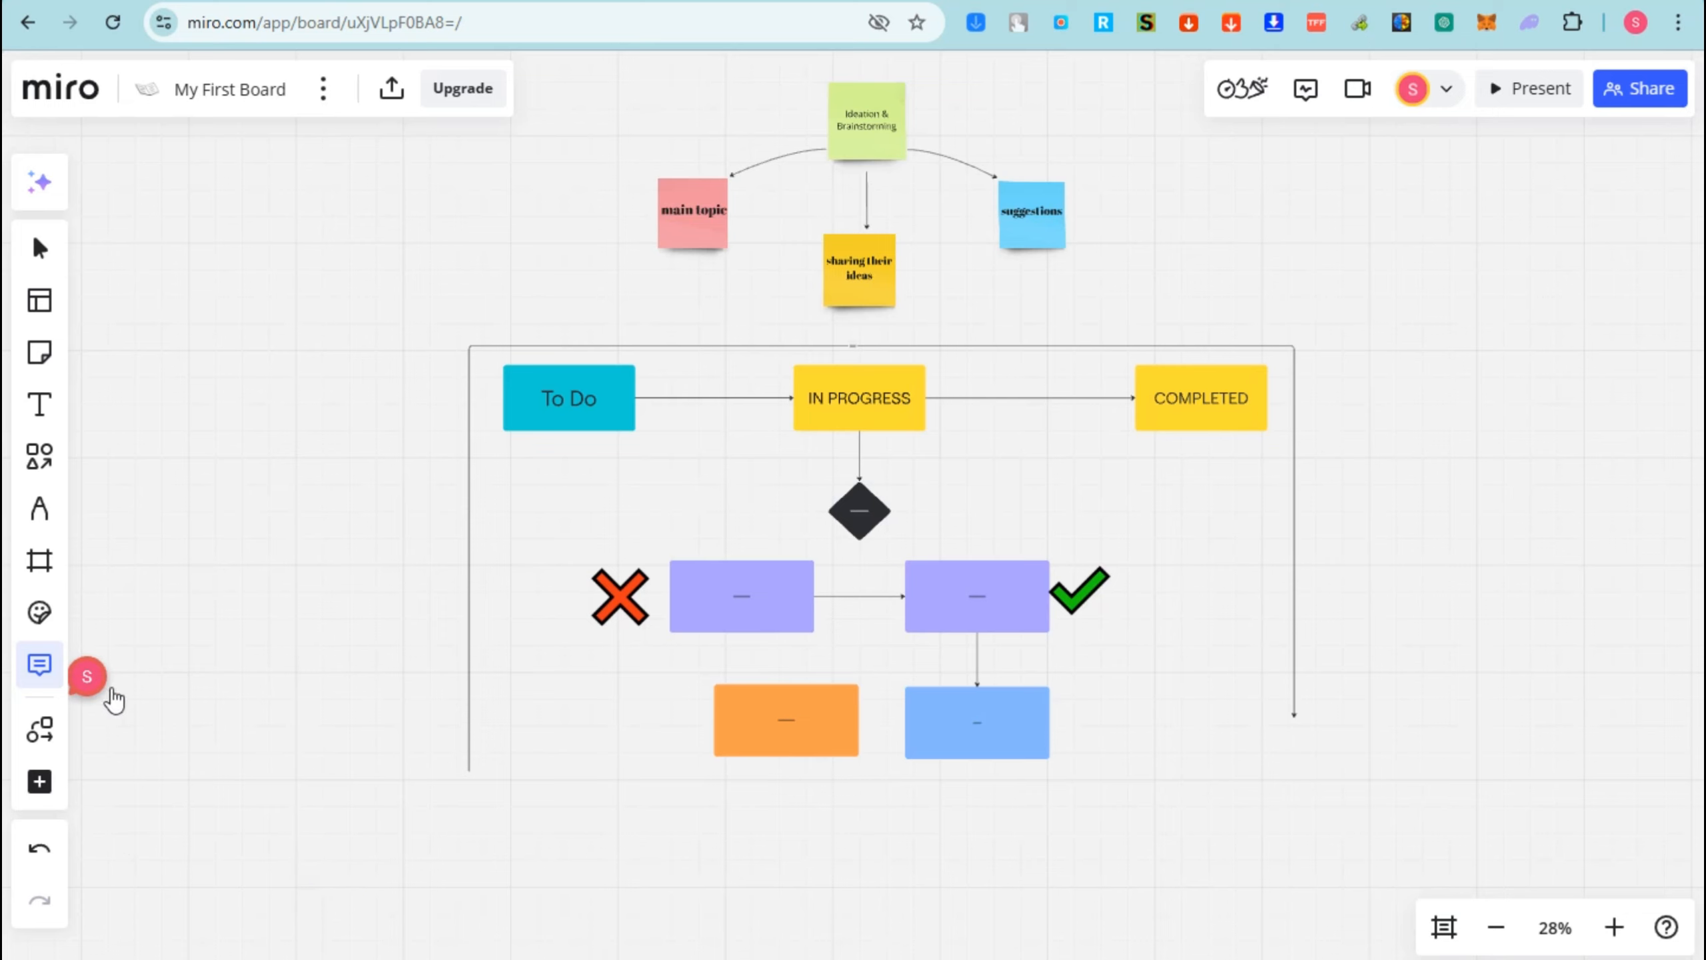
pyautogui.moveTo(114, 700); pyautogui.dragTo(440, 686)
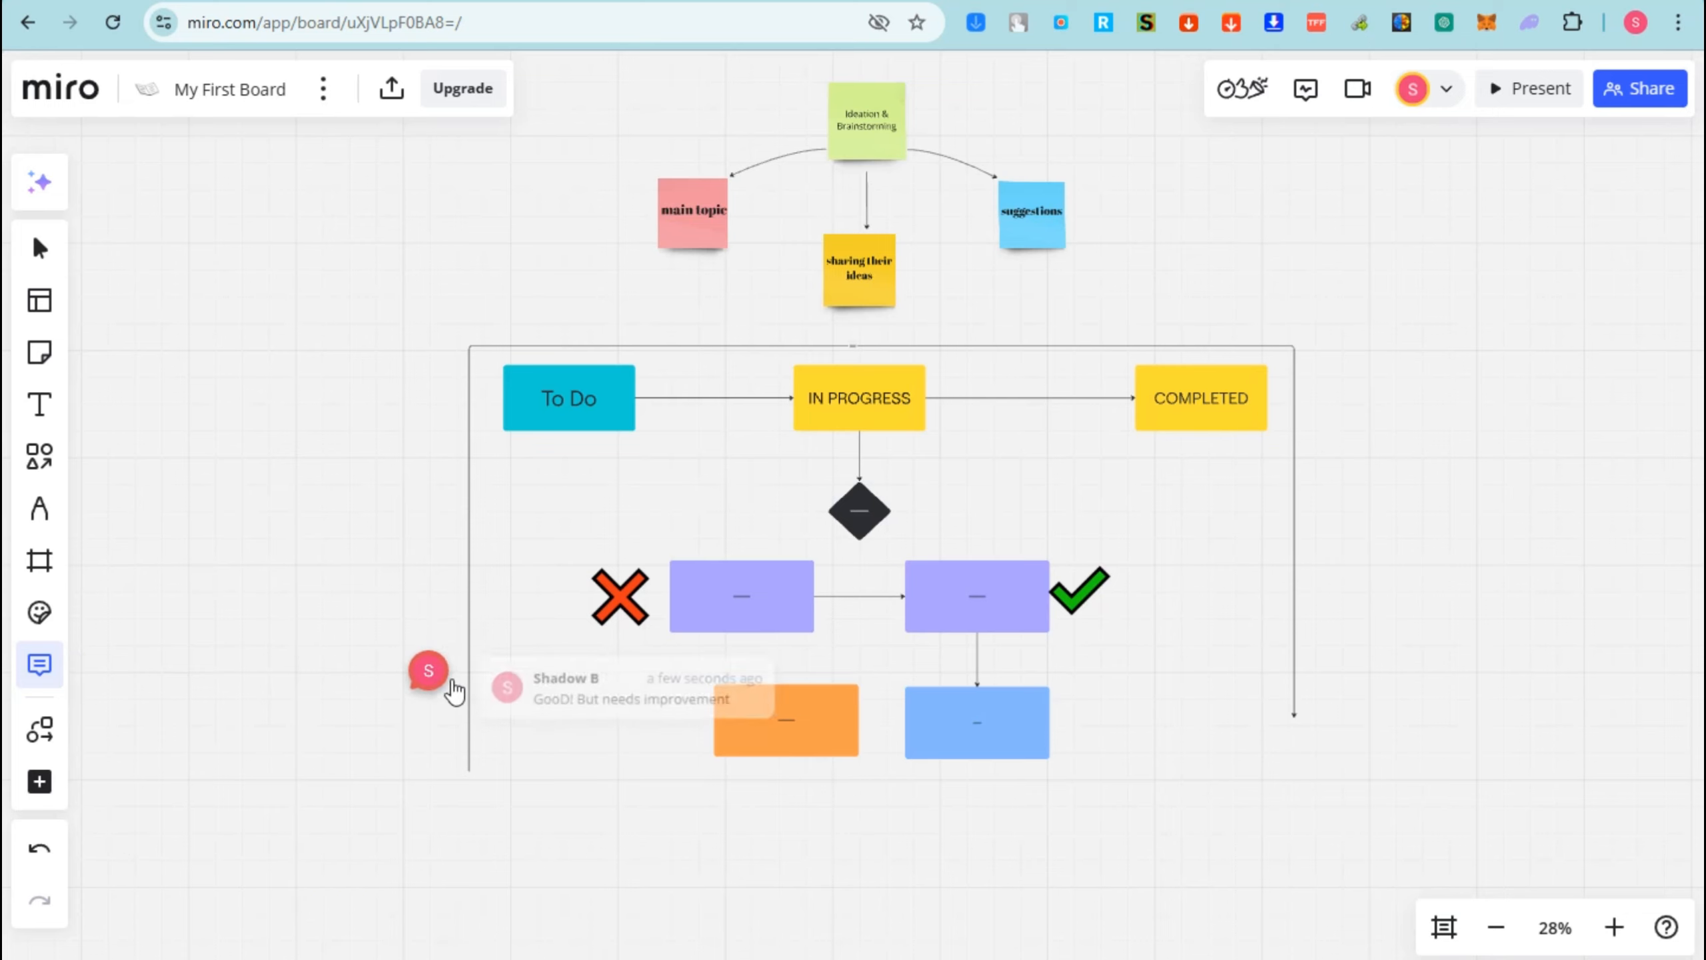
pyautogui.click(454, 689)
pyautogui.click(433, 729)
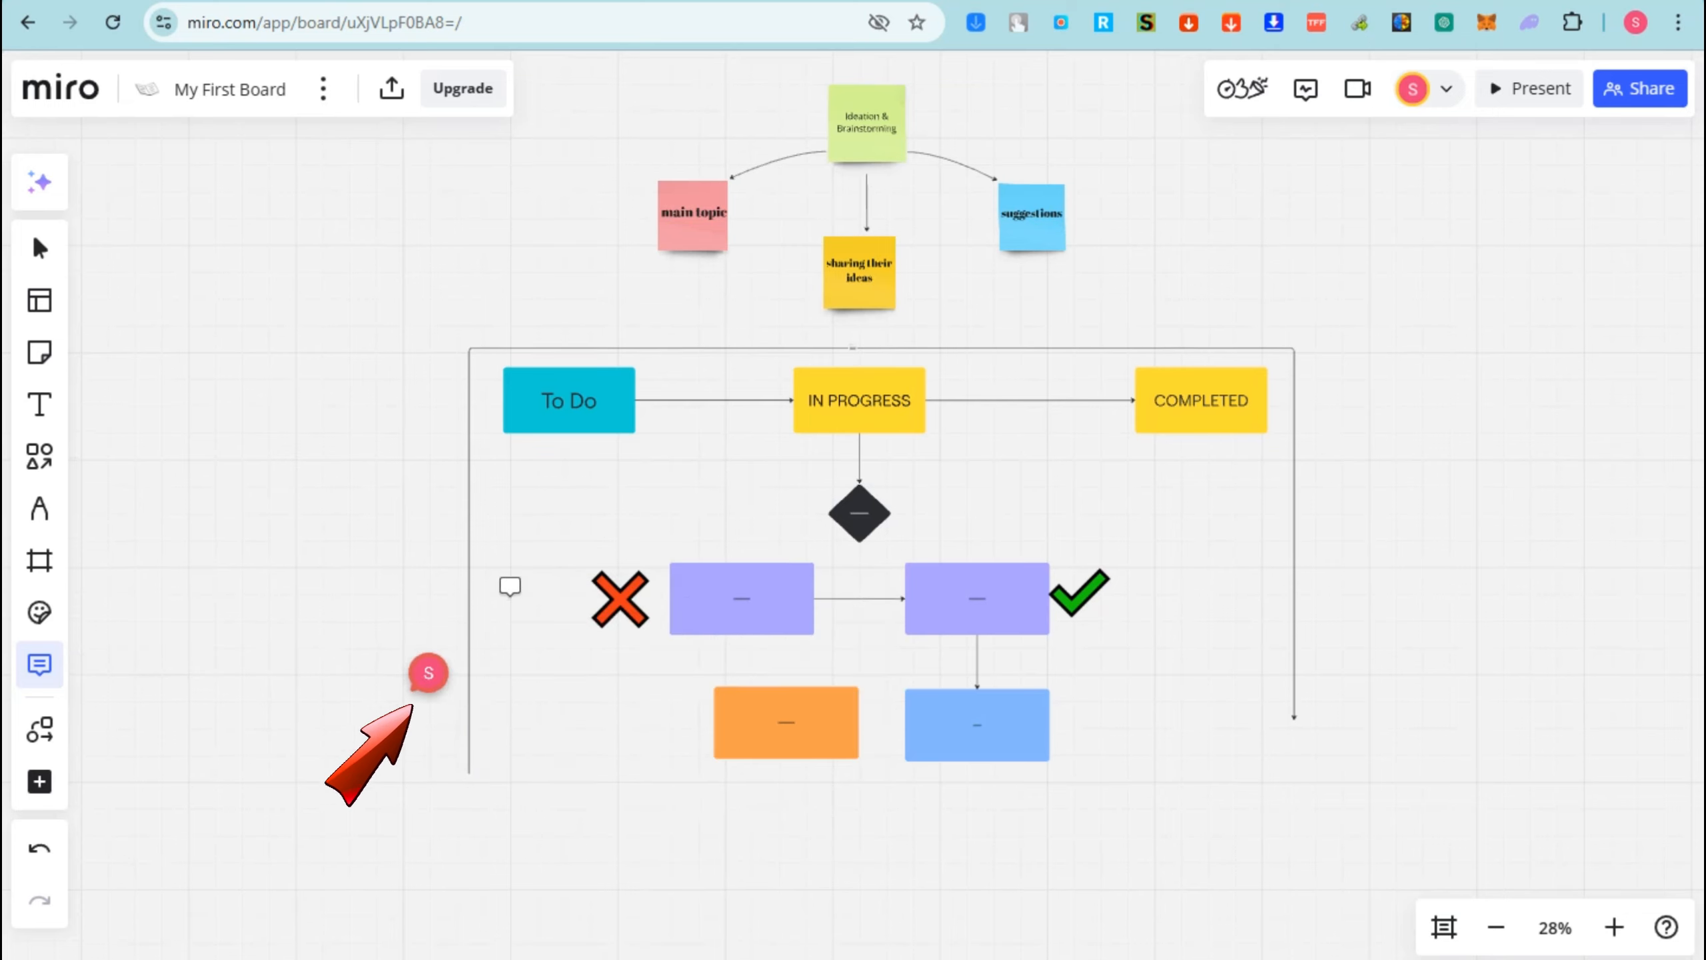
pyautogui.click(62, 739)
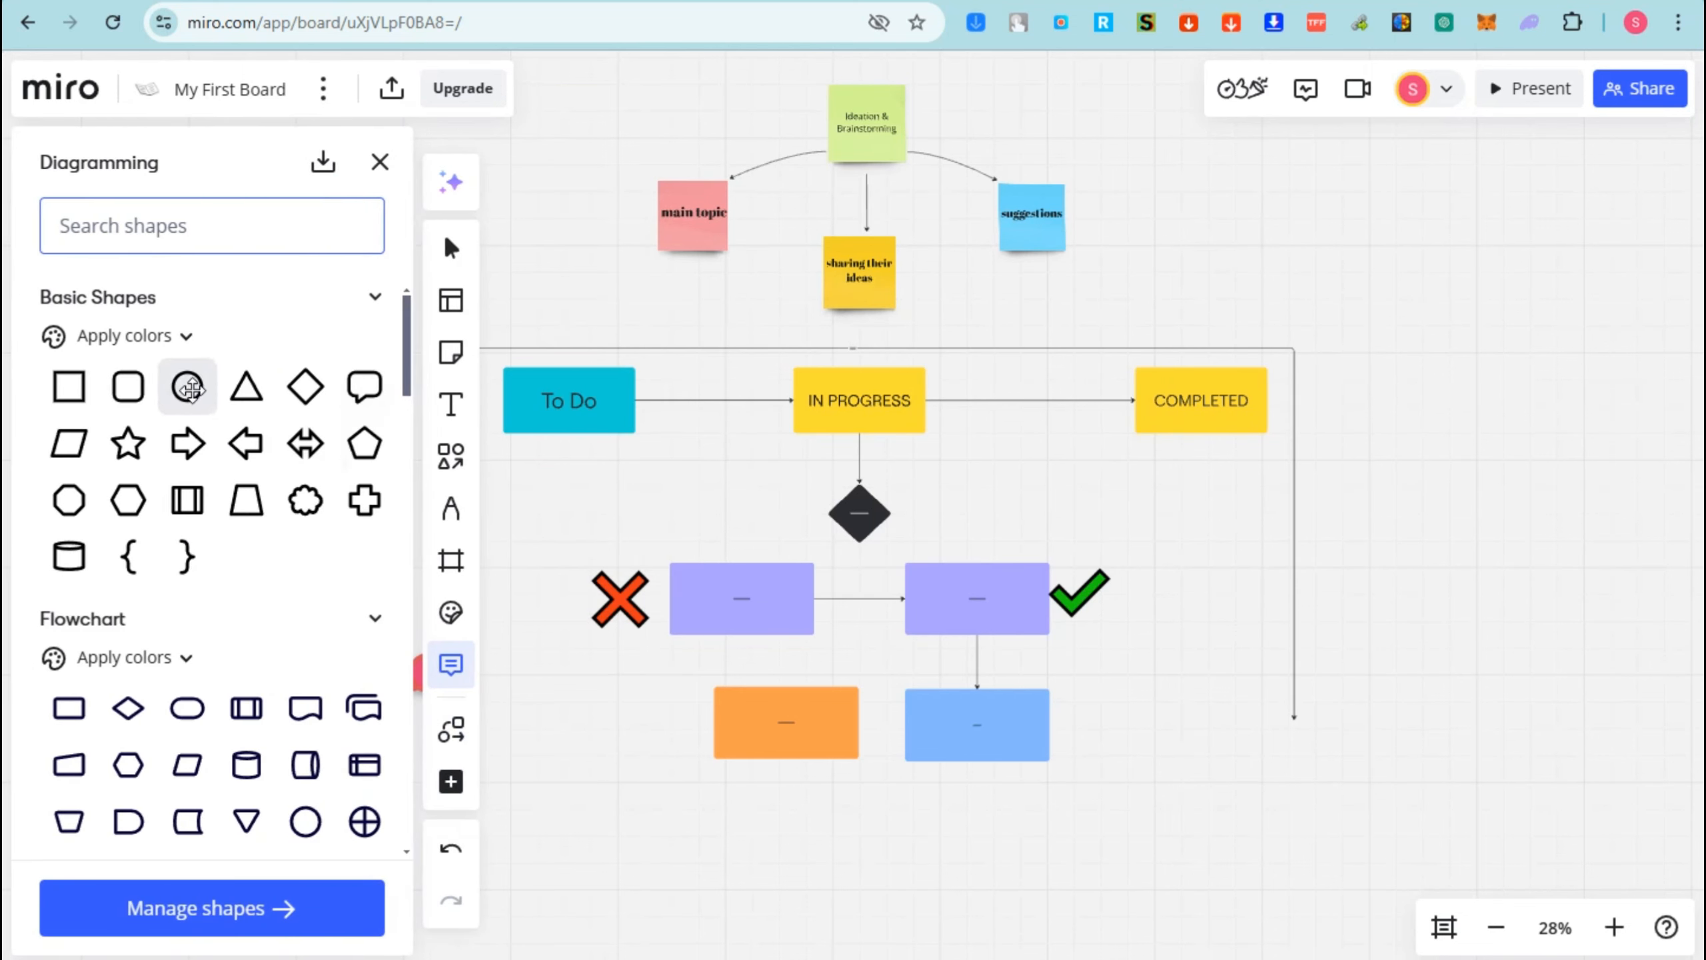
# - Place a cyan Direct access storage shape to the right of the flowchart
pyautogui.click(187, 387)
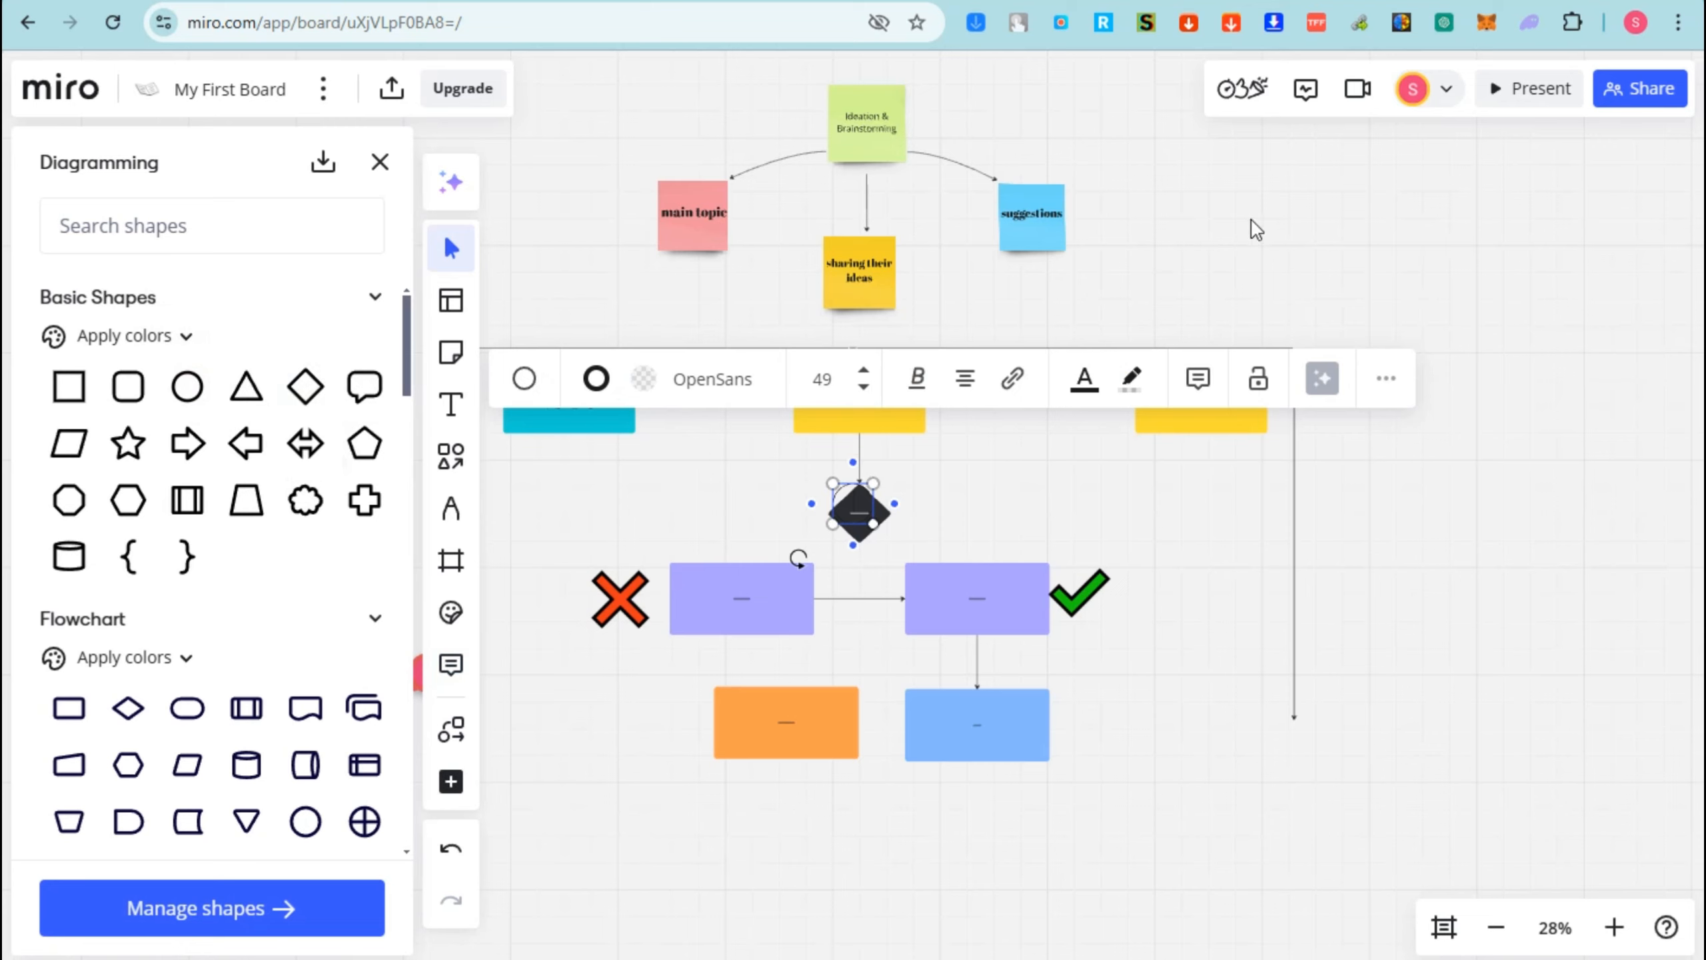
pyautogui.moveTo(128, 387); pyautogui.dragTo(396, 357)
pyautogui.moveTo(1281, 210); pyautogui.dragTo(1445, 336)
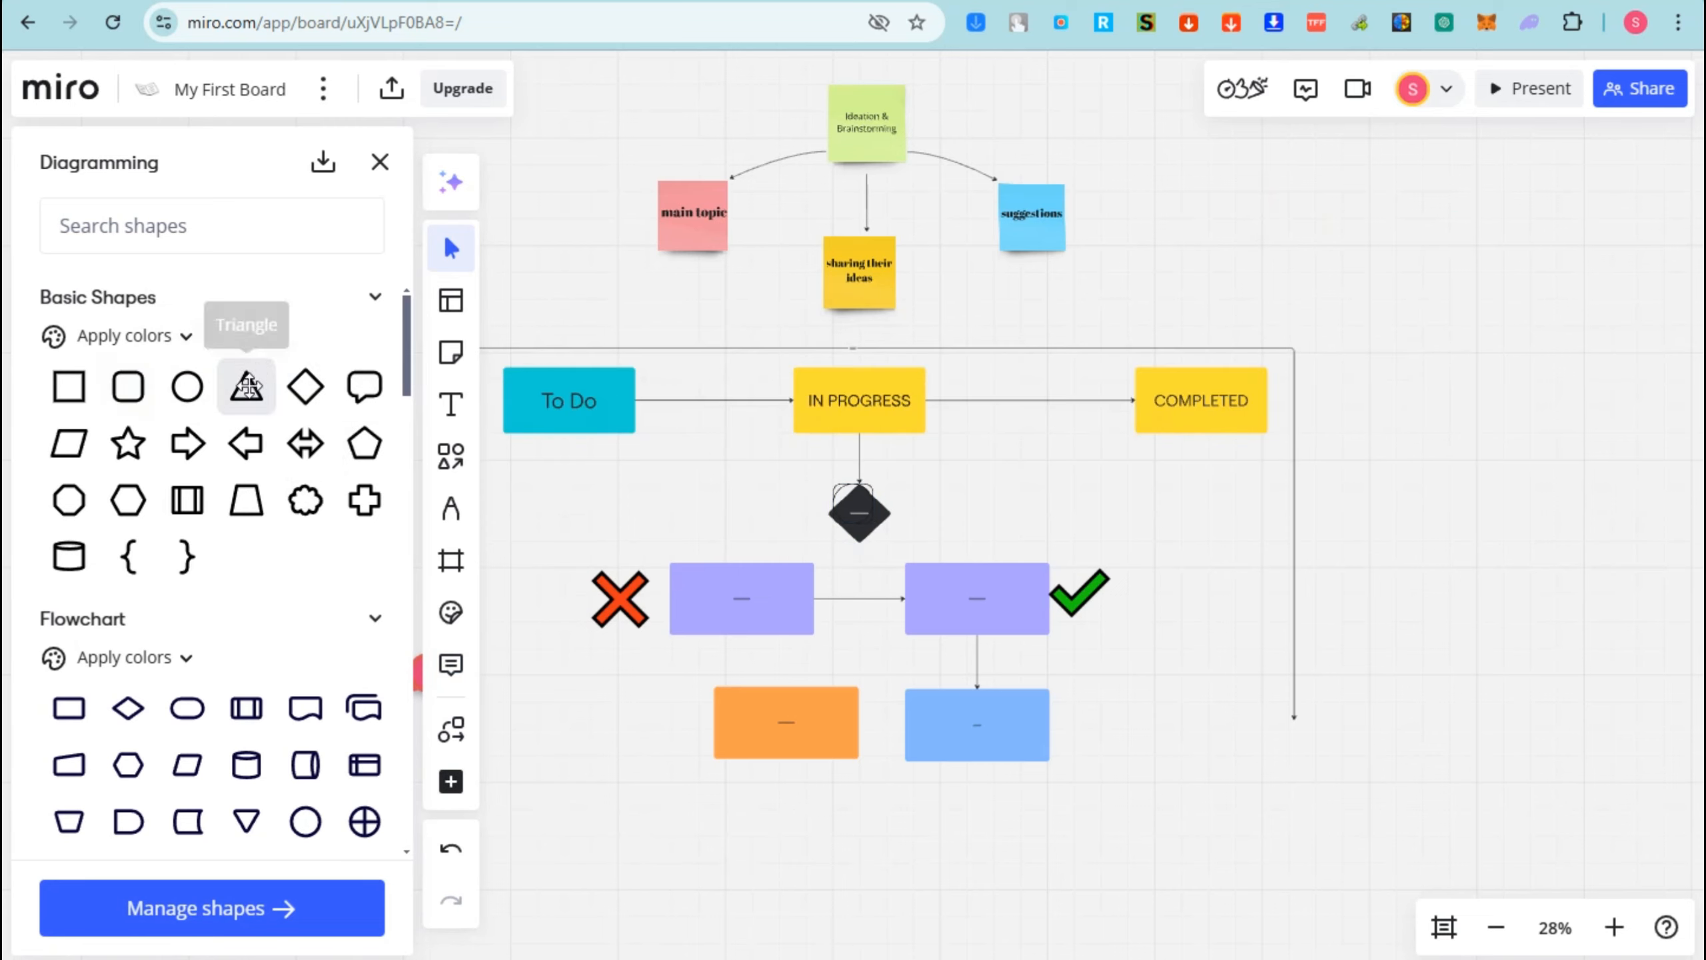
# - Add a triangle outline, then a Database cylinder beside it, and enlarge the cylinder
pyautogui.click(247, 386)
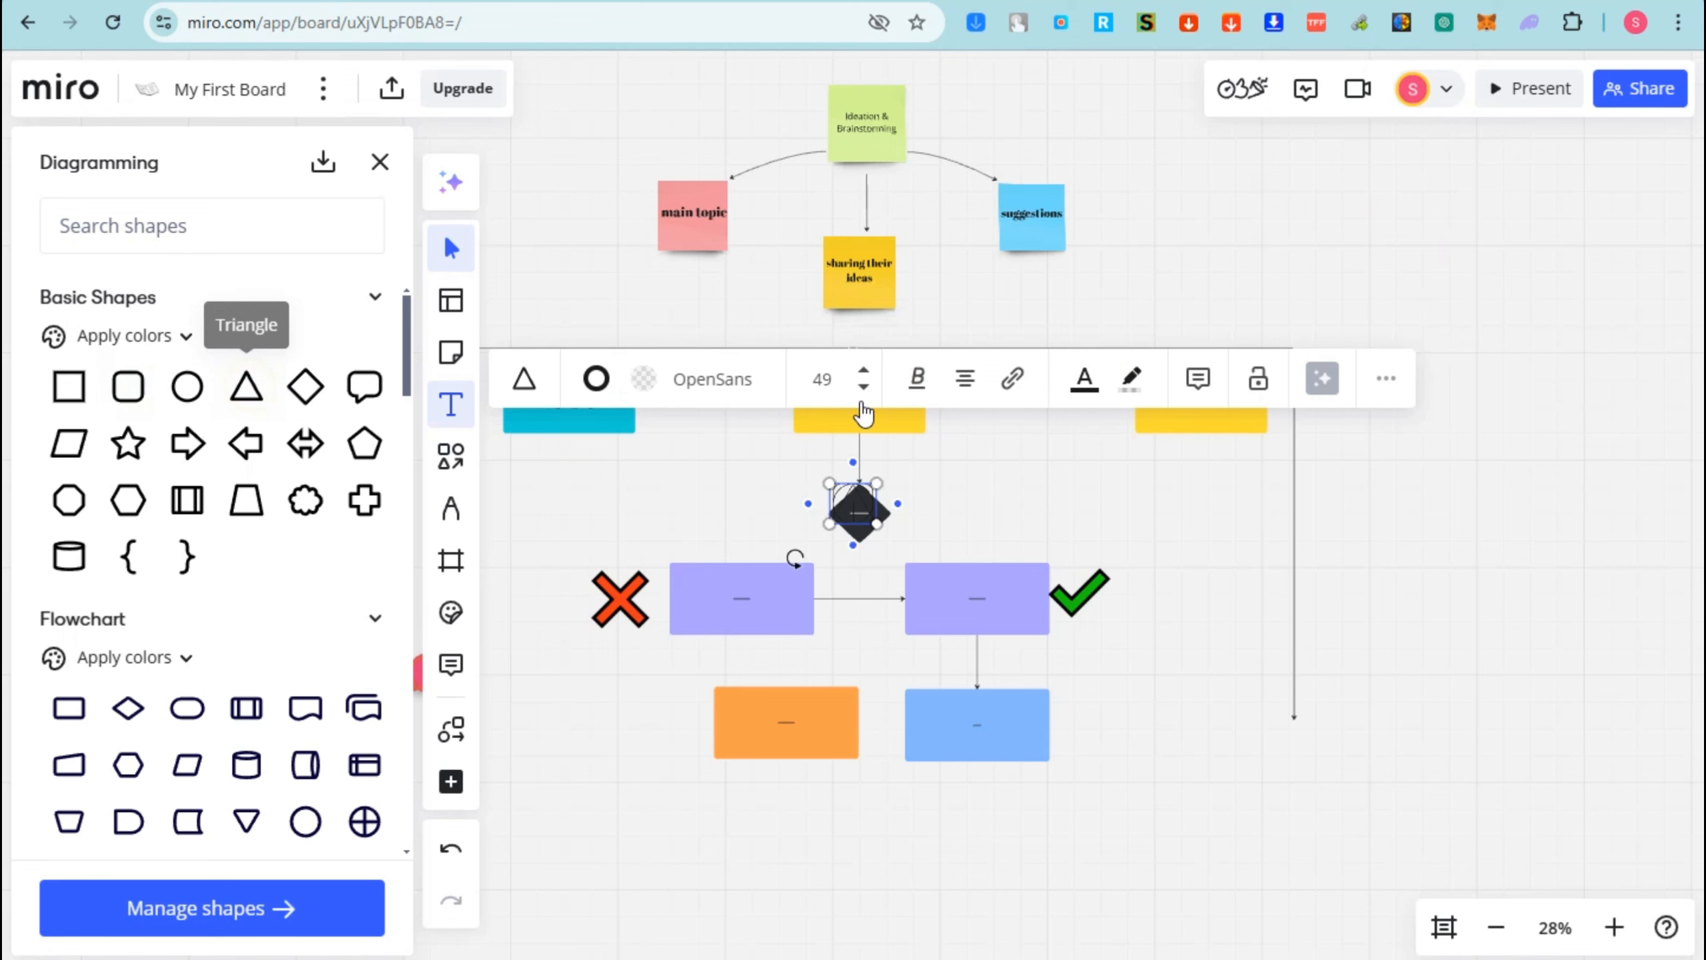
pyautogui.click(1475, 389)
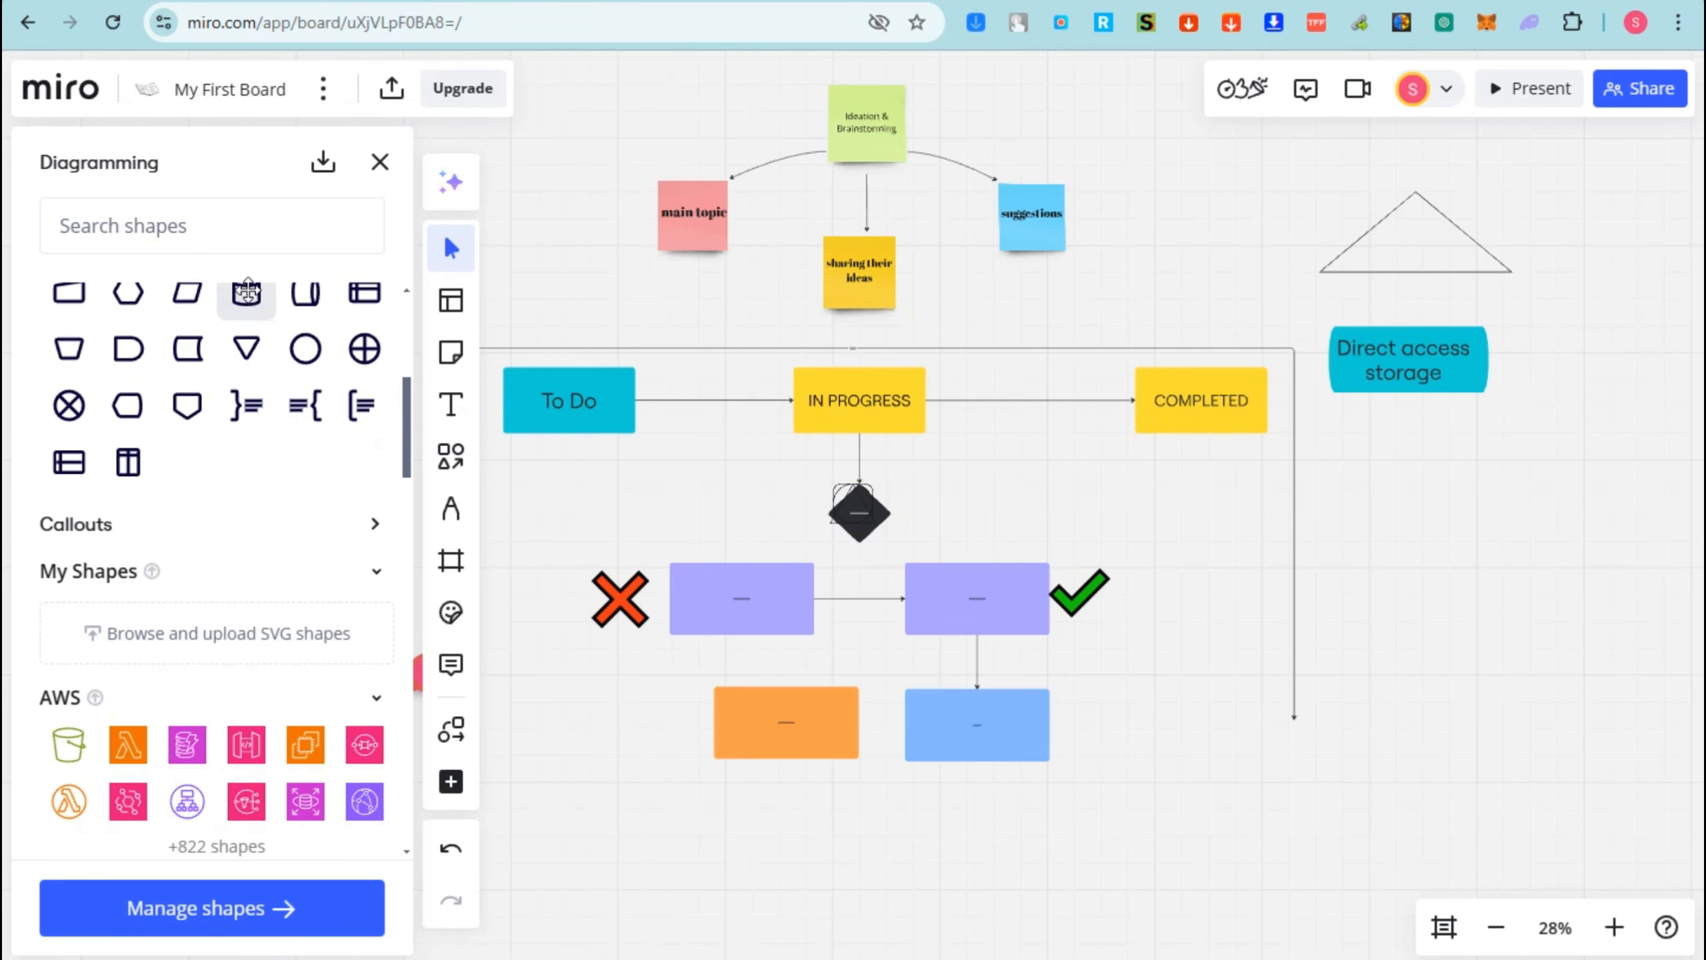
pyautogui.moveTo(247, 292); pyautogui.dragTo(1546, 422)
pyautogui.moveTo(1444, 471); pyautogui.dragTo(1502, 426)
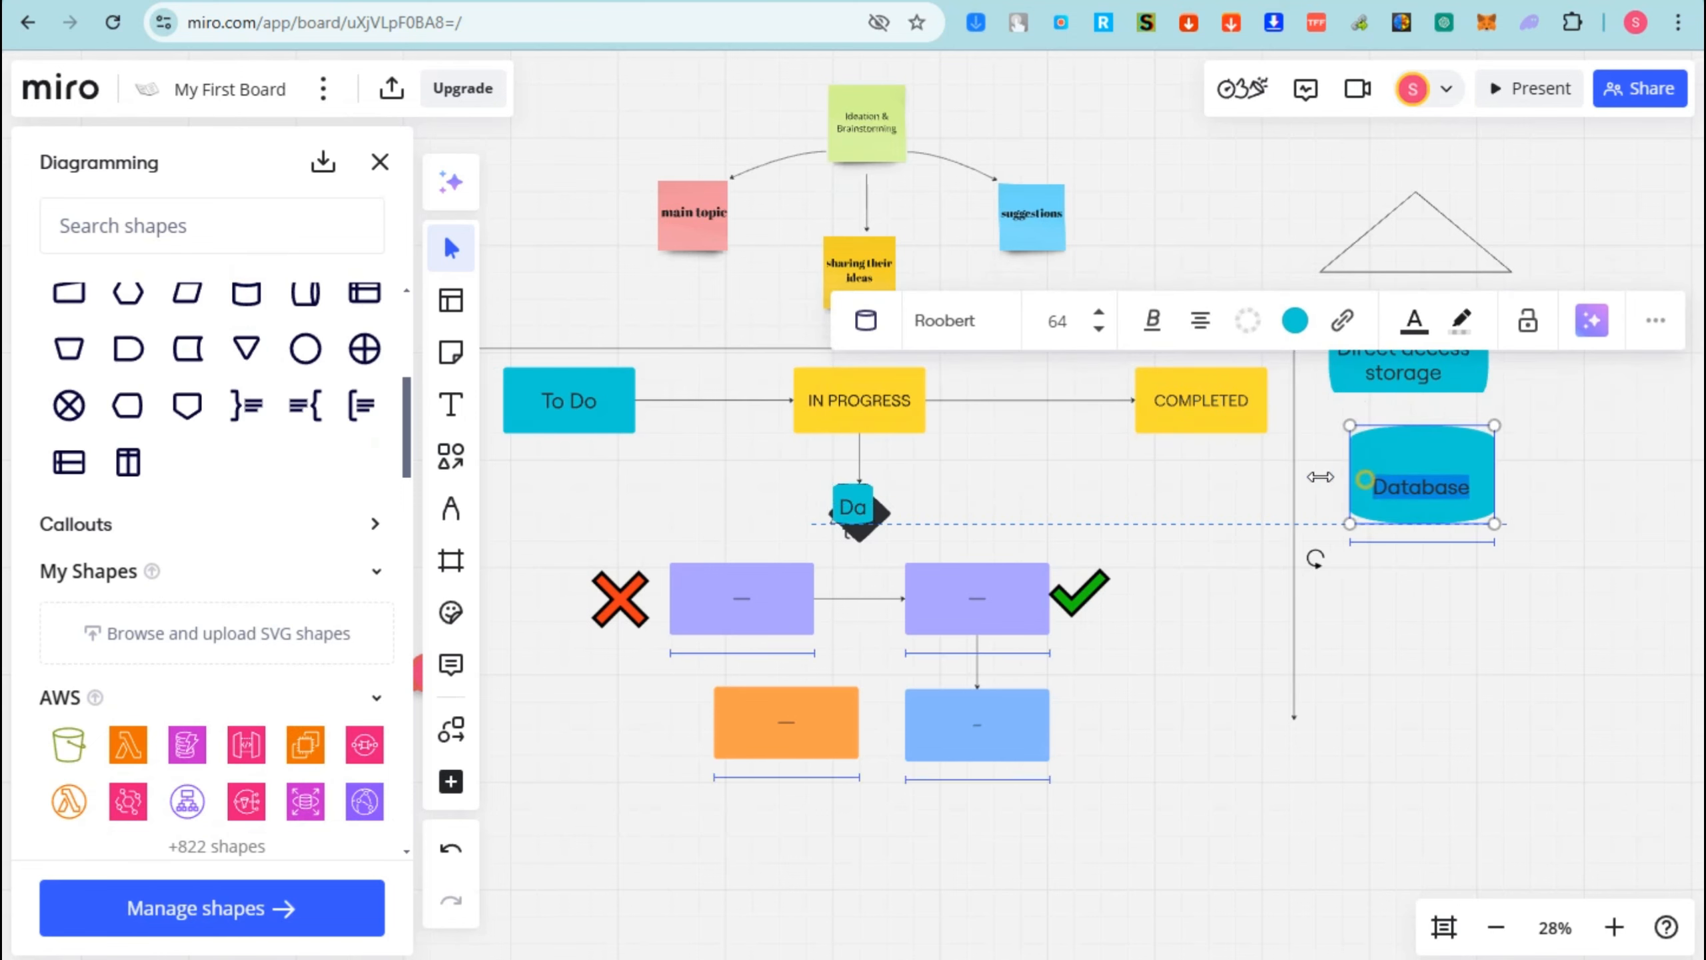